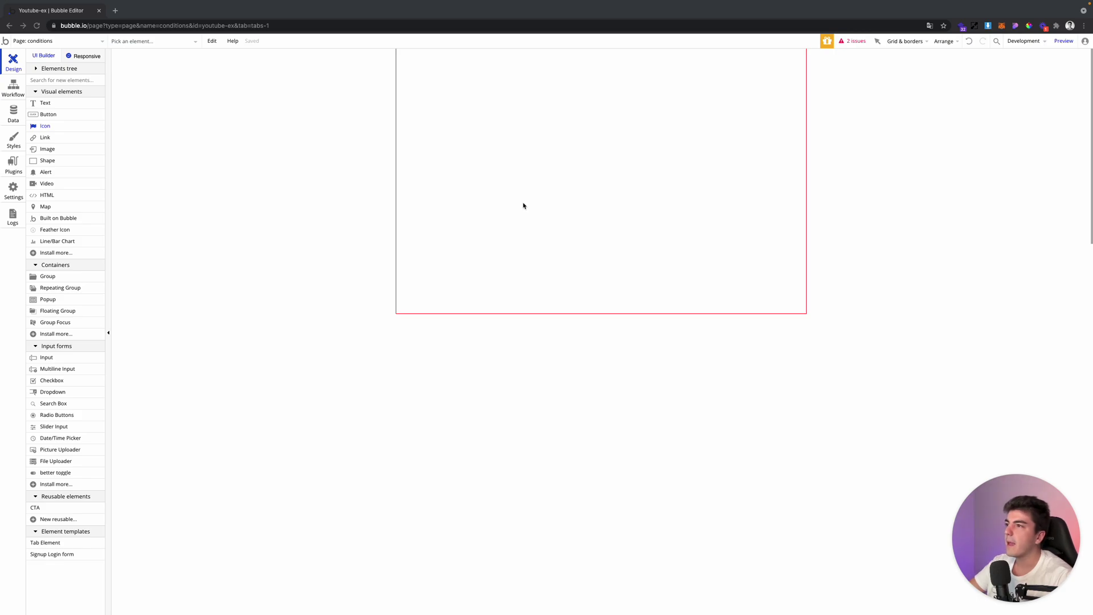
- Remove the stray flag icon and set the page's background color to #111827
left_click(480, 206)
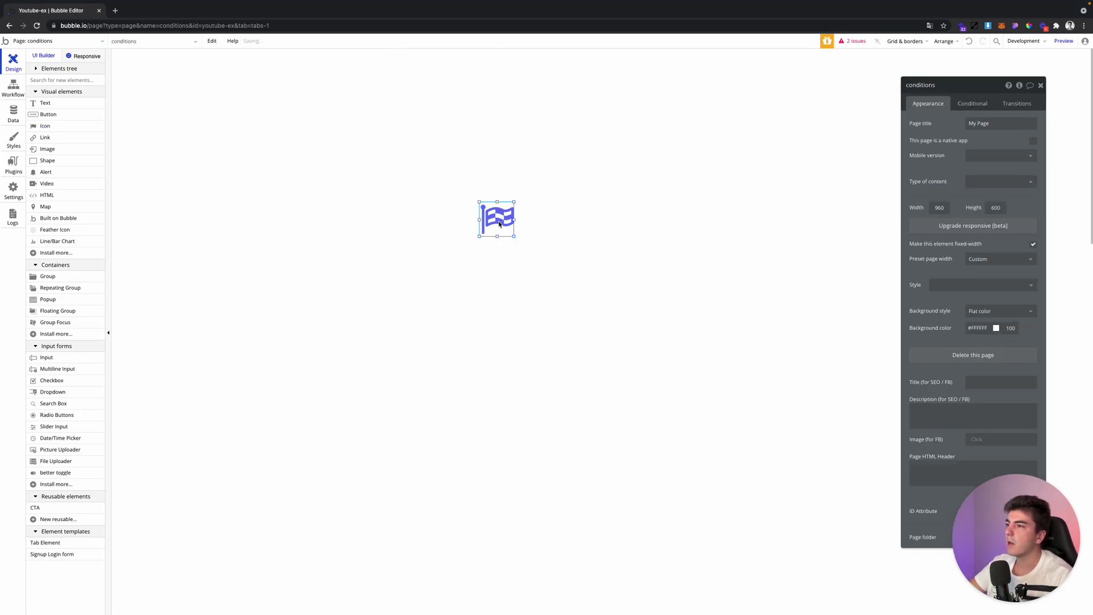
key("Delete")
left_click(510, 199)
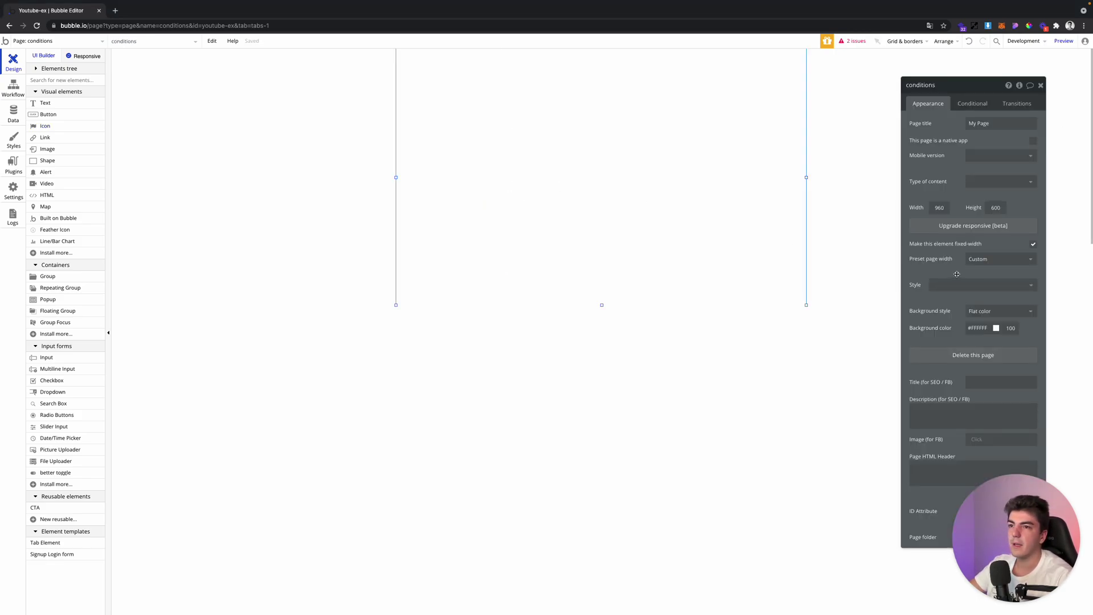
left_click(979, 328)
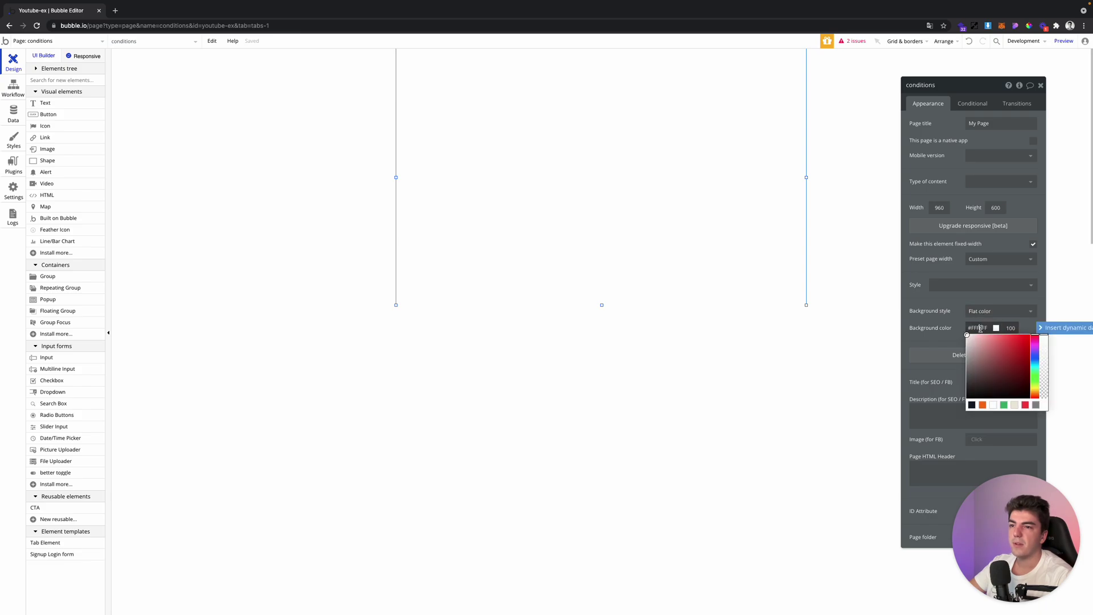
left_click(972, 405)
left_click(929, 310)
- Set the page's width to 1440 and its height to 2500
double_click(939, 209)
type("1440")
double_click(996, 208)
type("25")
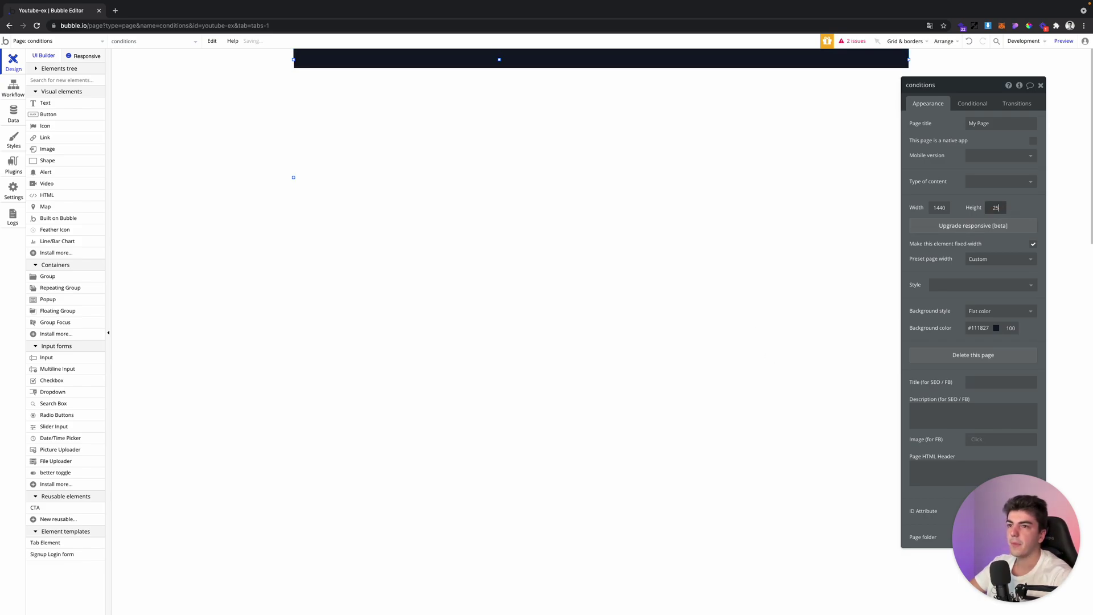
type("00")
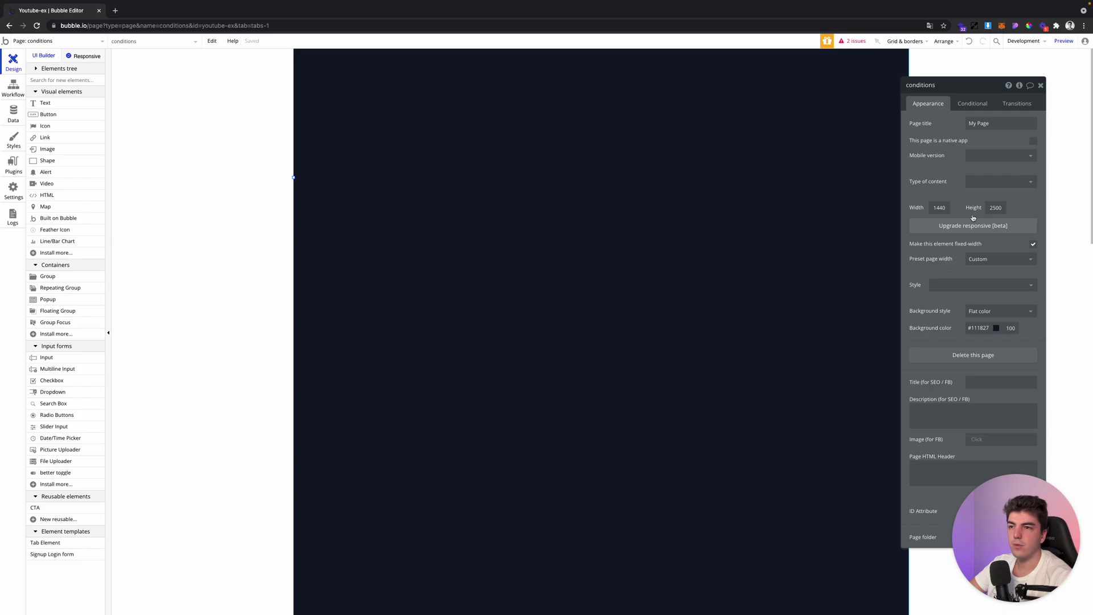
left_click(1043, 86)
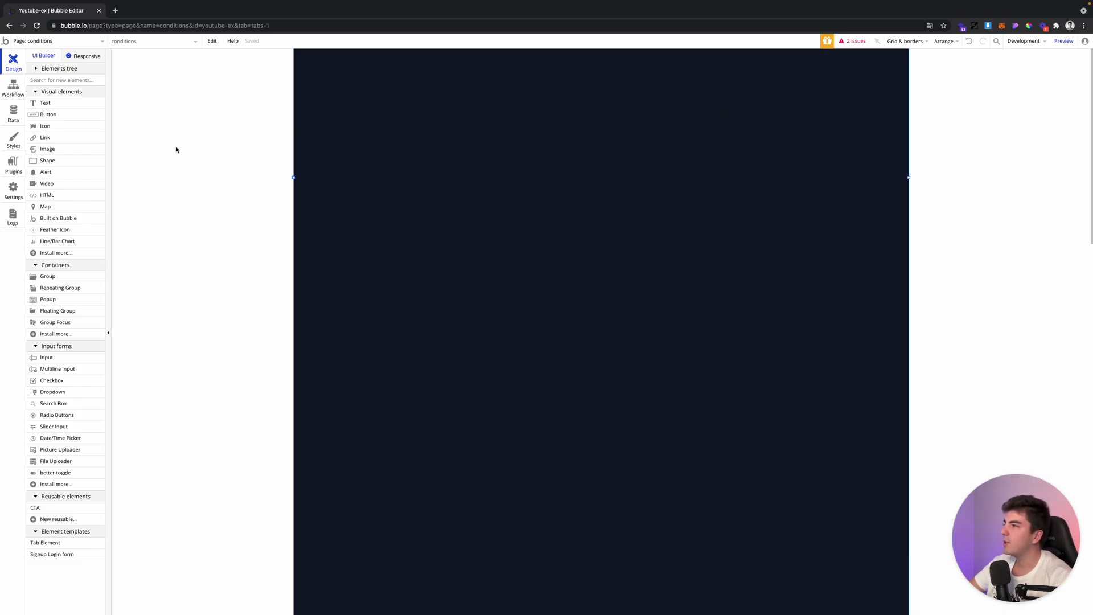
- Draw a group about 366 by 407 at about X 41, Y 183, and place a copy beside it at about X 455
left_click(51, 277)
left_click_drag(311, 126, 468, 300)
left_click_drag(955, 306, 888, 288)
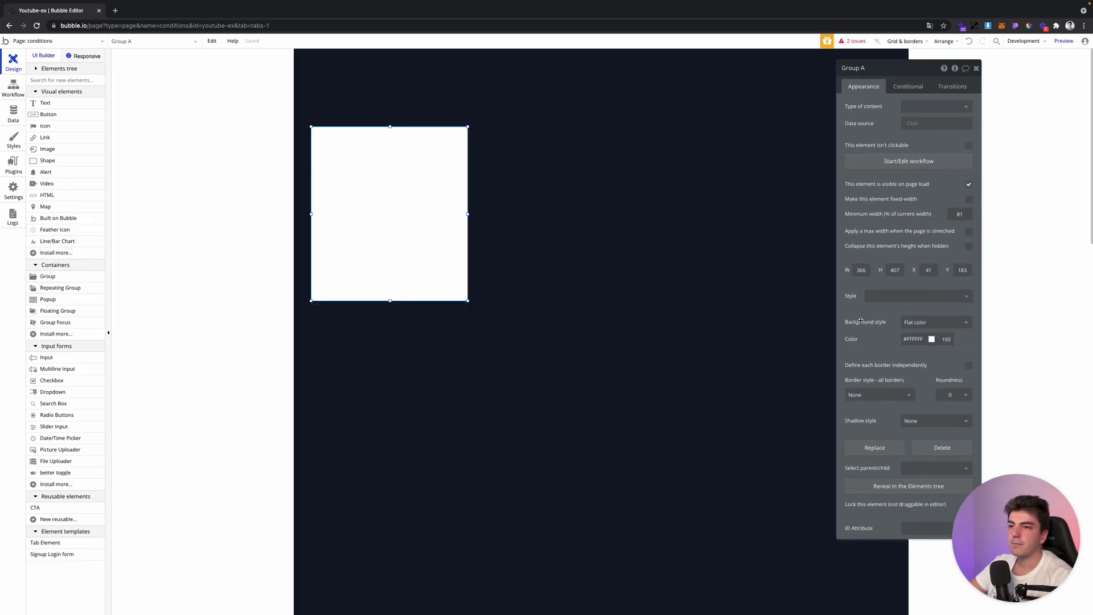
left_click_drag(446, 223, 592, 212)
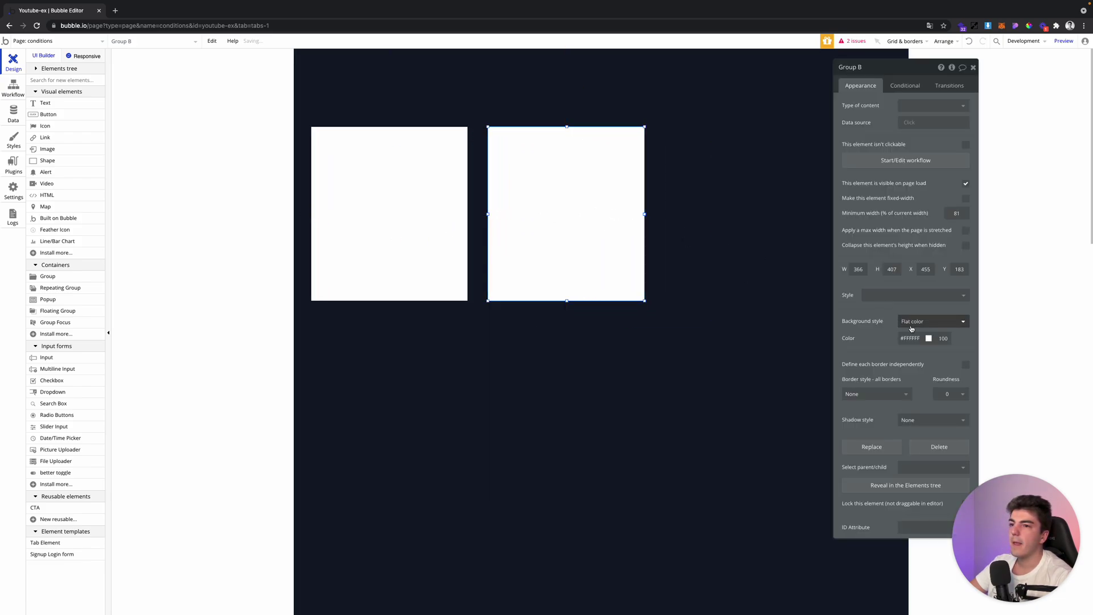
- Make both groups not visible on page load and preview the page
left_click(366, 185)
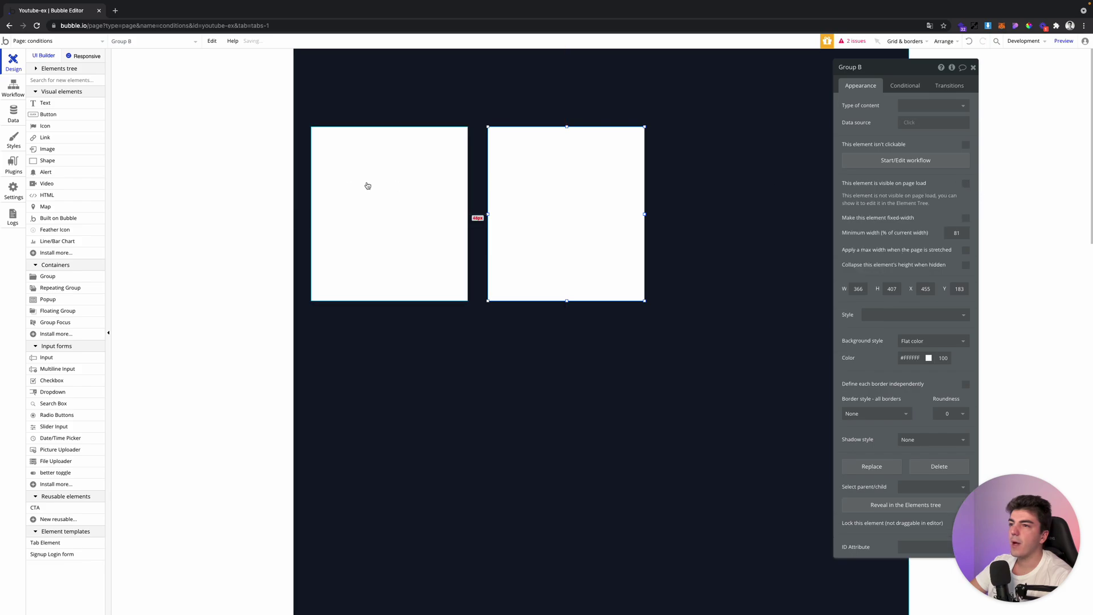
left_click(965, 183)
left_click(1063, 41)
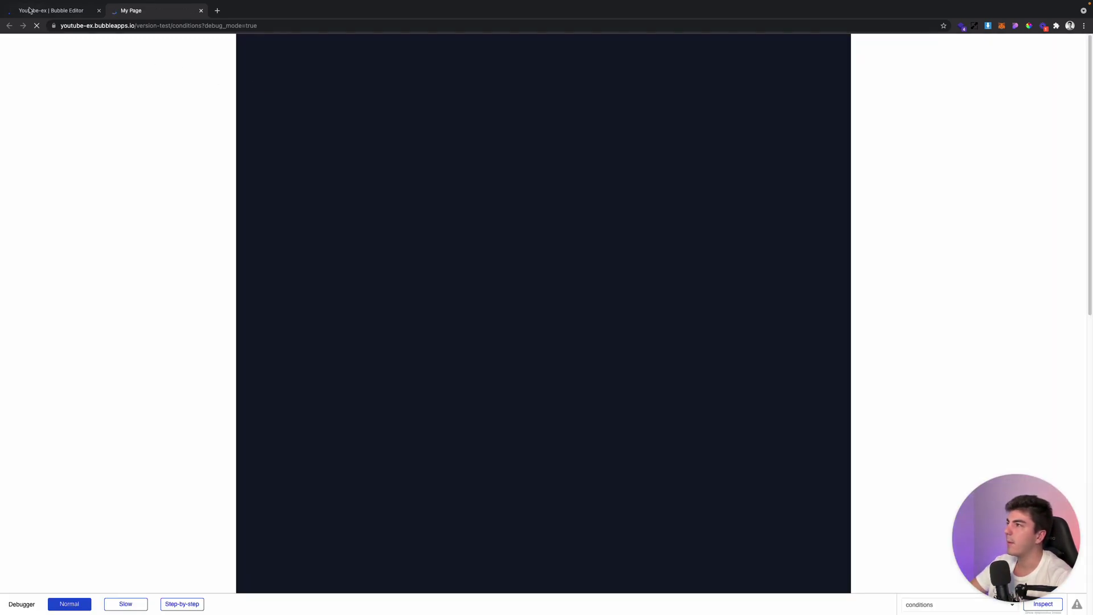
- Return to the editor and turn off the fixed-width setting for the page
left_click(32, 11)
left_click(811, 177)
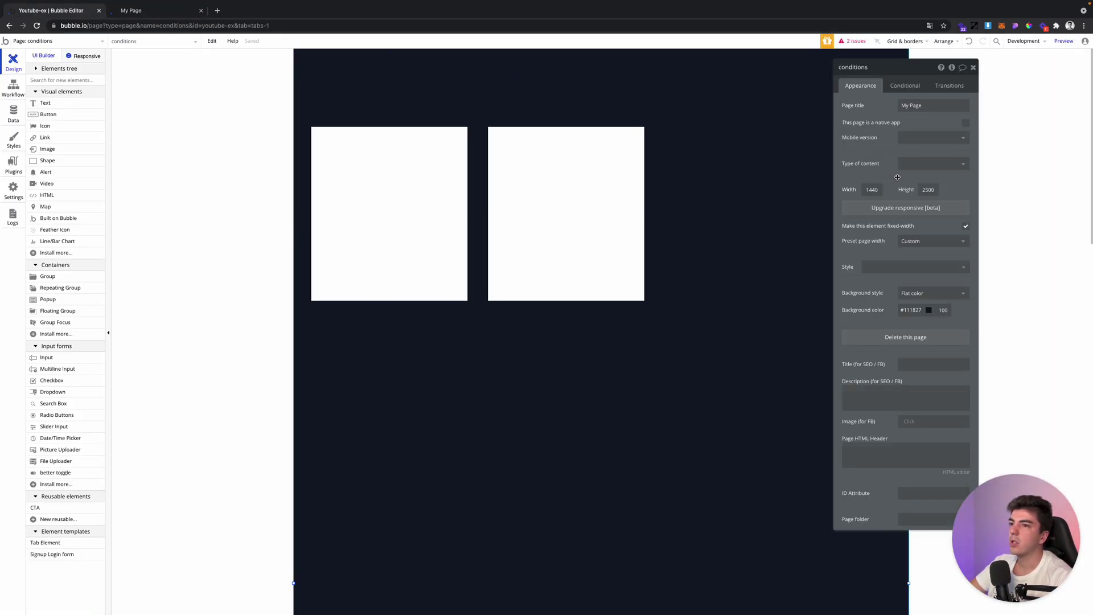
left_click(967, 226)
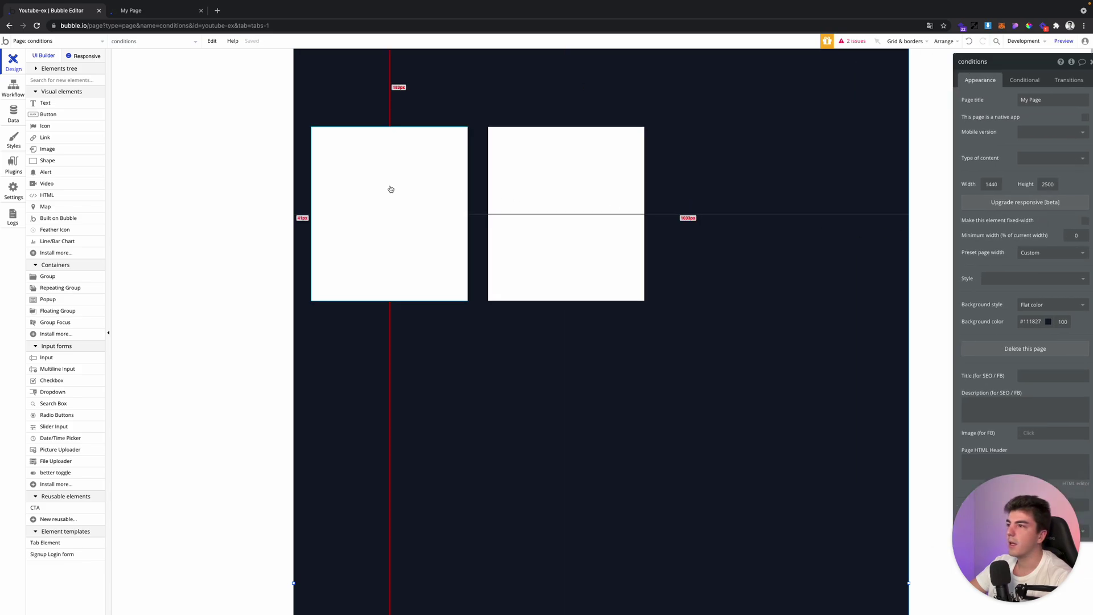
- Define a condition on Group B that applies when Group A is visible
left_click(391, 189)
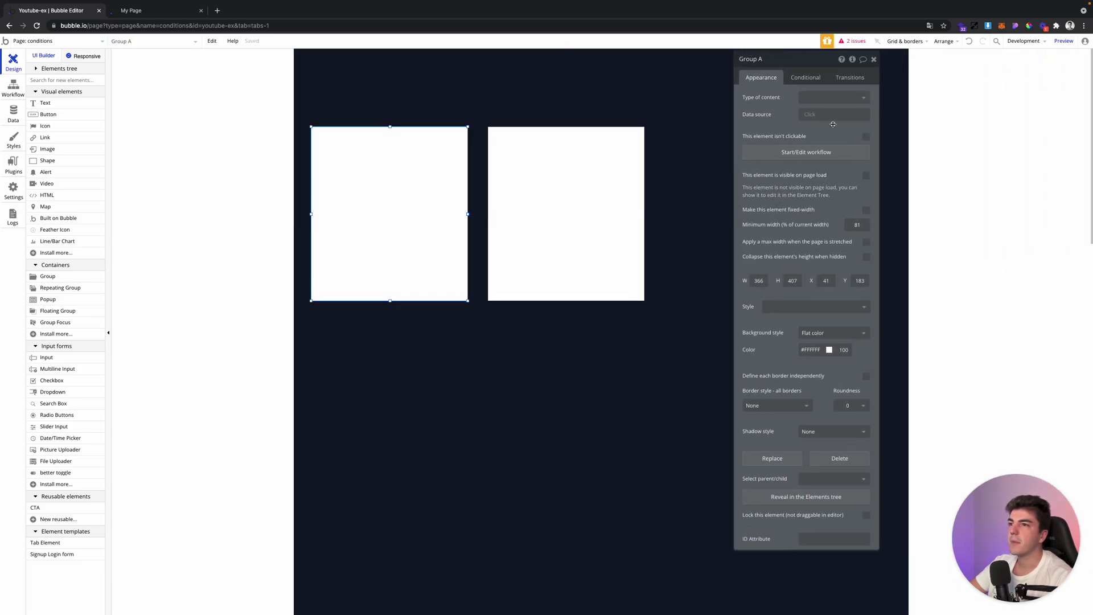
left_click(806, 78)
left_click(634, 168)
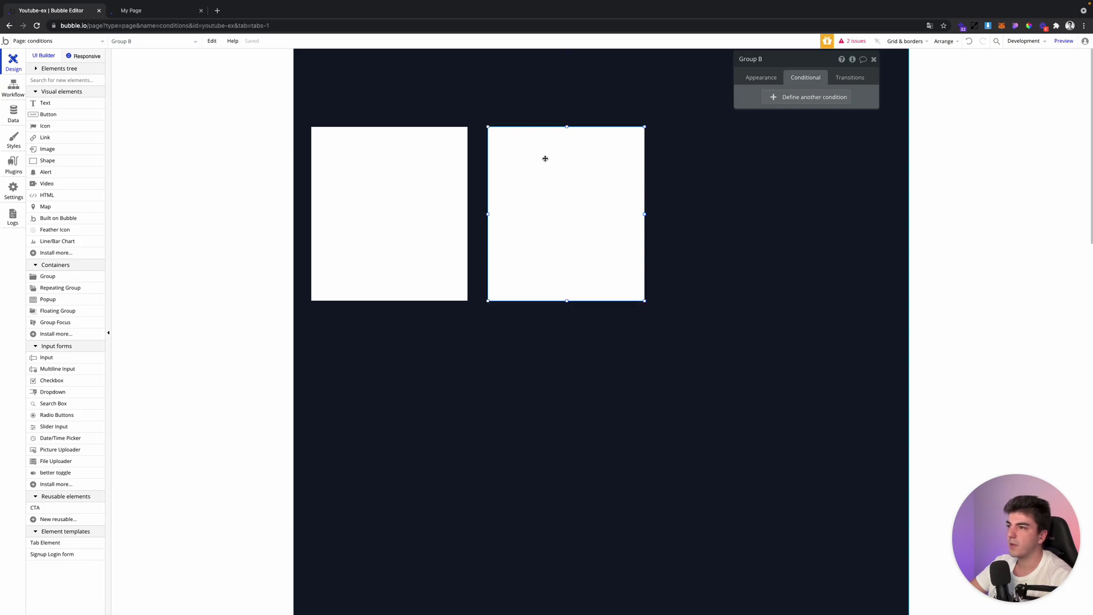
left_click(808, 98)
left_click(763, 103)
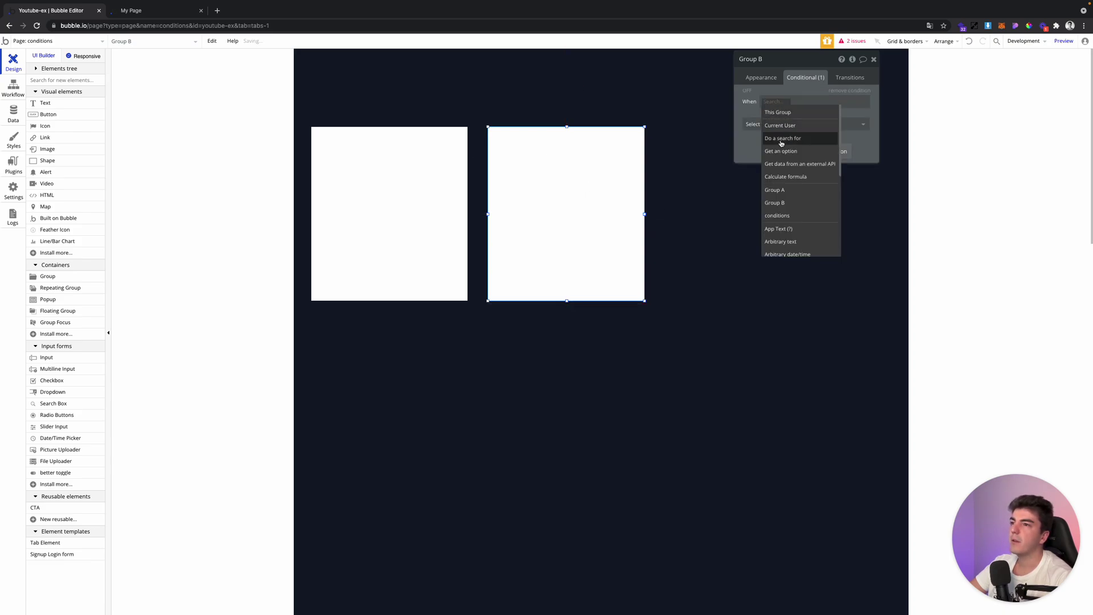
left_click(424, 204)
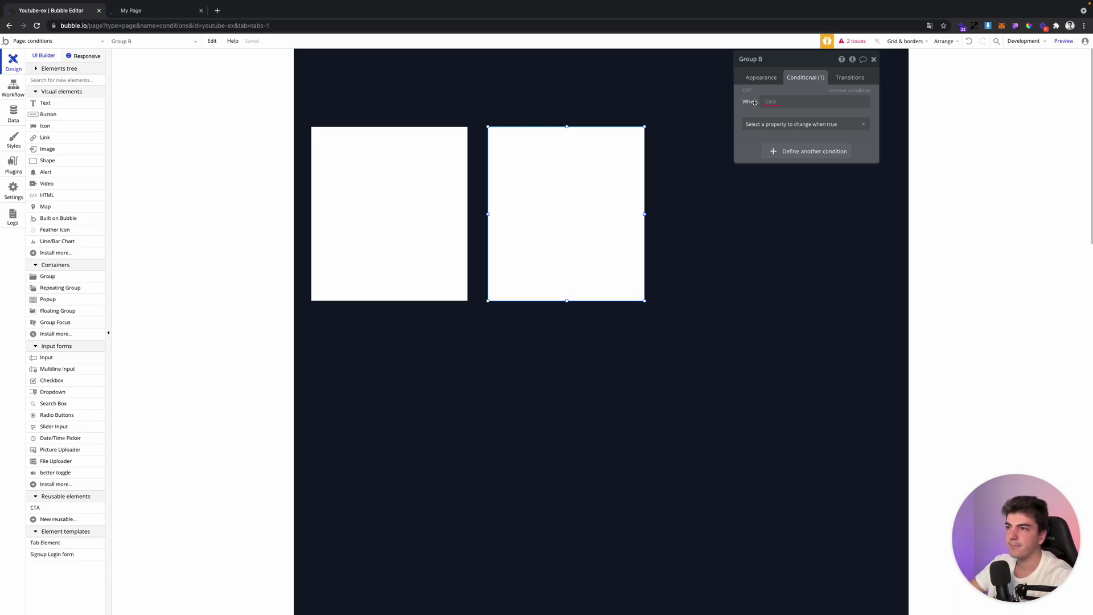
left_click(767, 102)
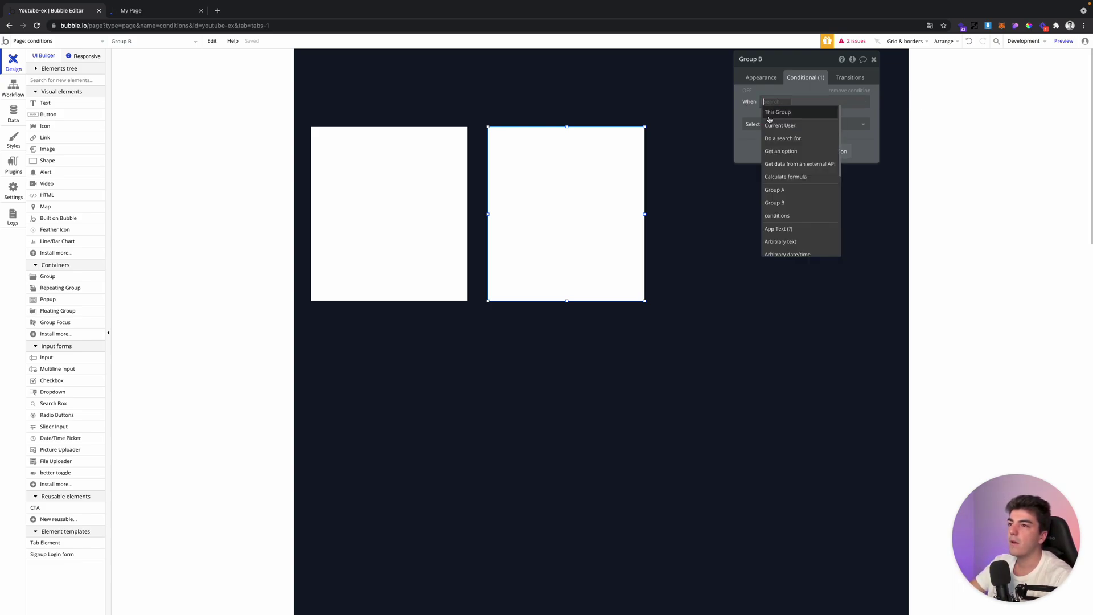
left_click(775, 191)
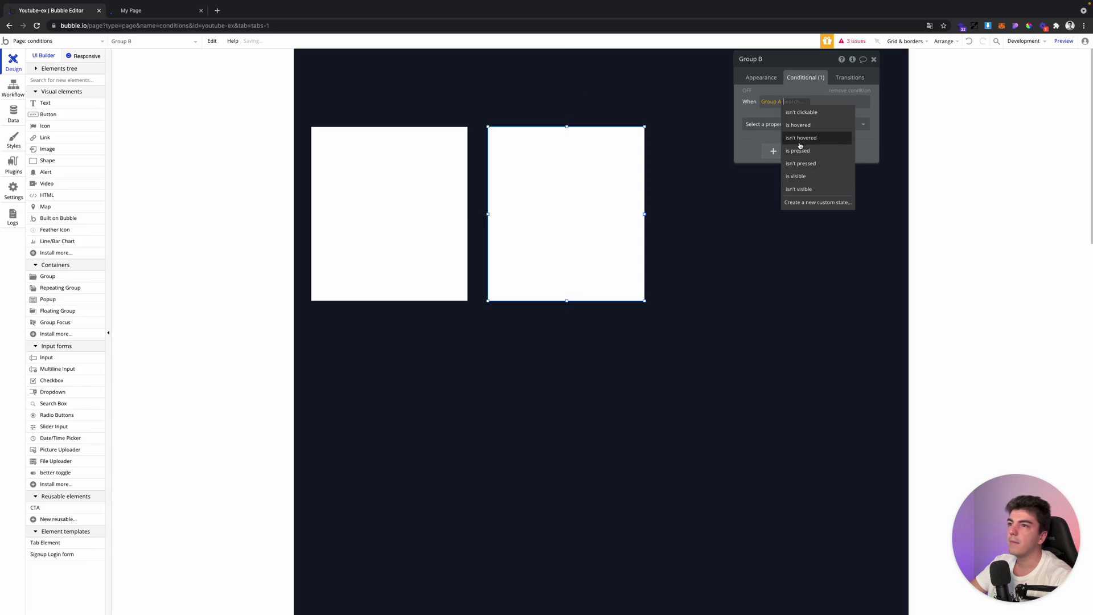
left_click(800, 177)
- Set Group B's condition to turn on the property "This element is visible" when it is true
left_click(797, 125)
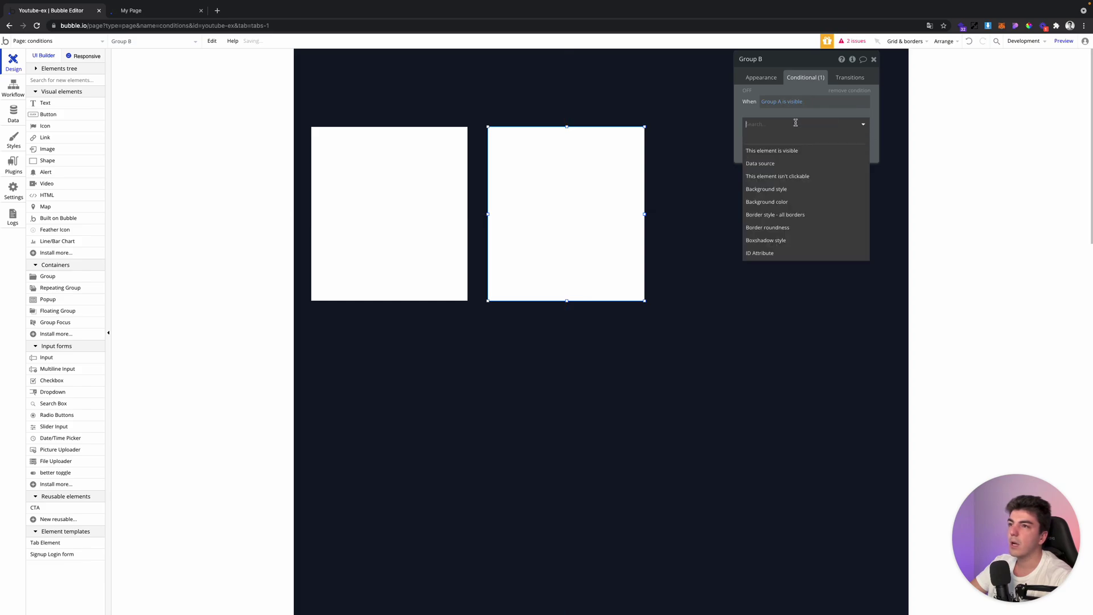
left_click(439, 175)
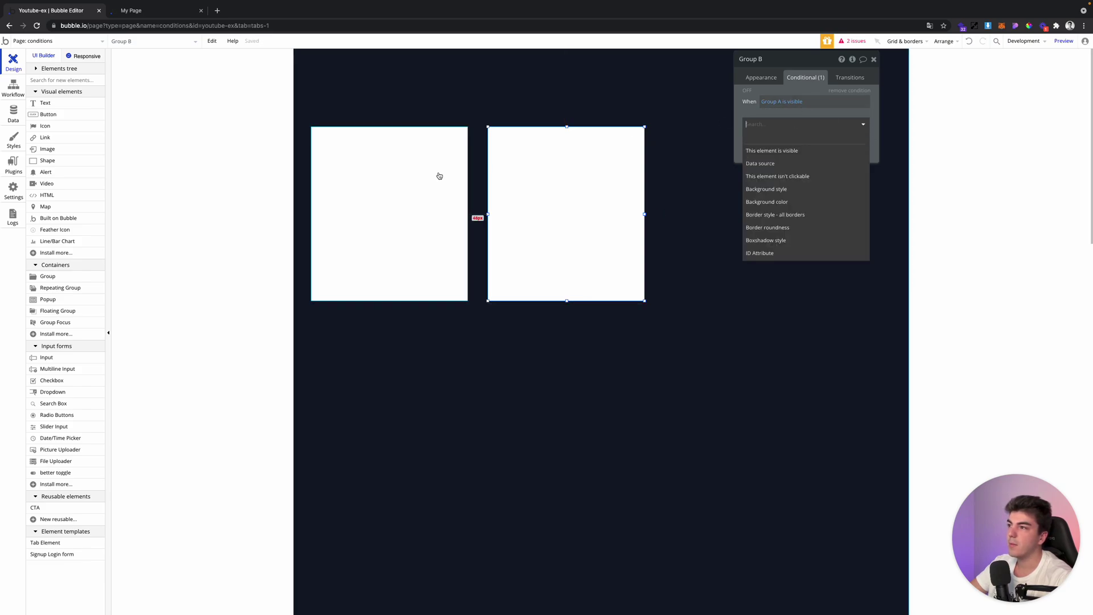
left_click(593, 146)
left_click(791, 122)
left_click(776, 147)
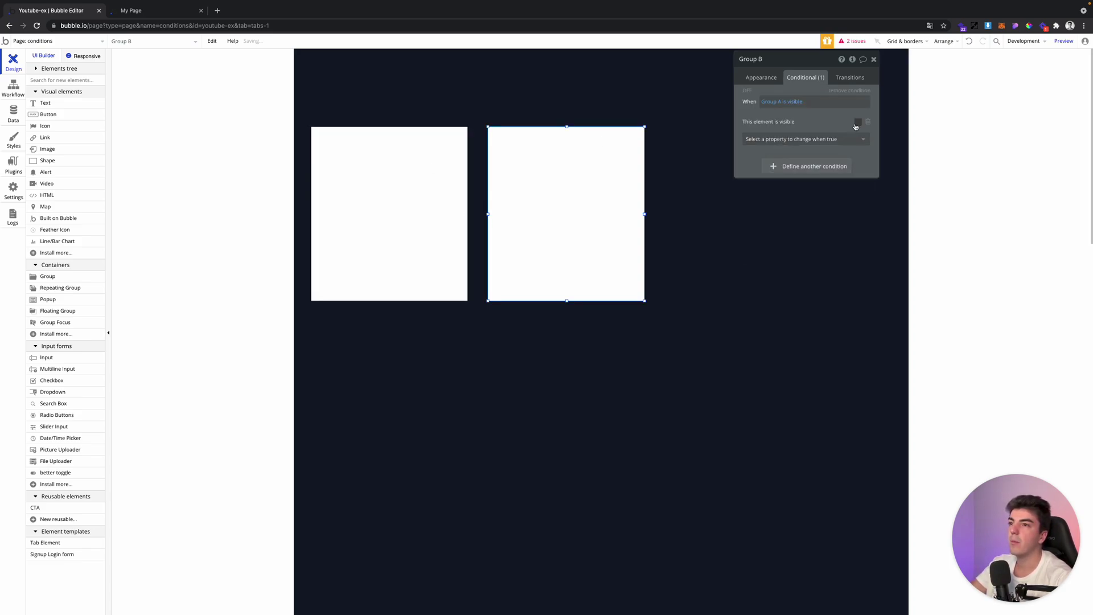
left_click(386, 174)
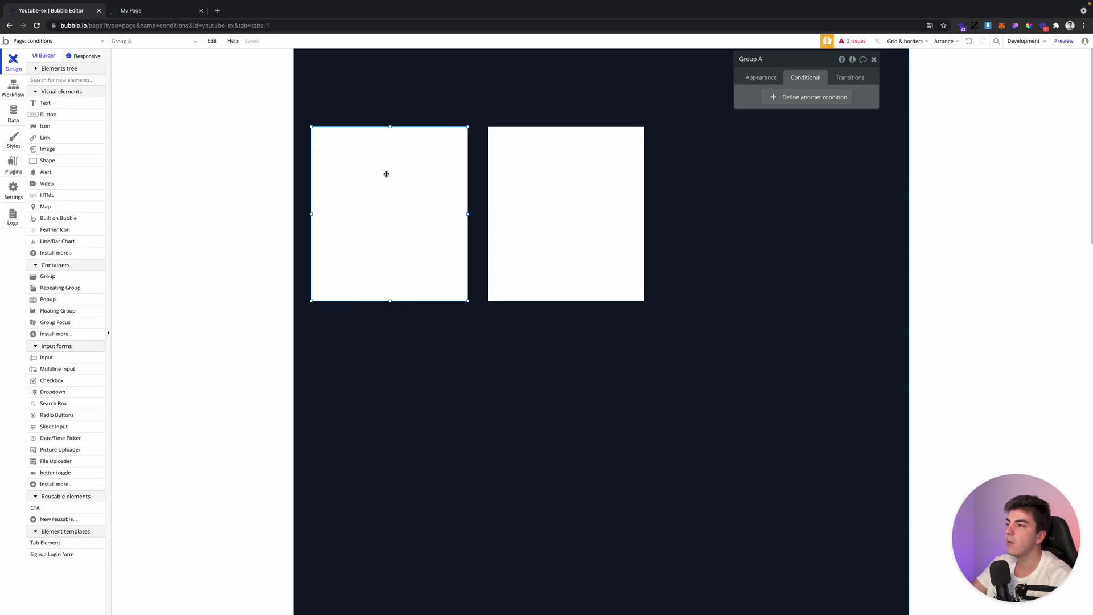
left_click(566, 182)
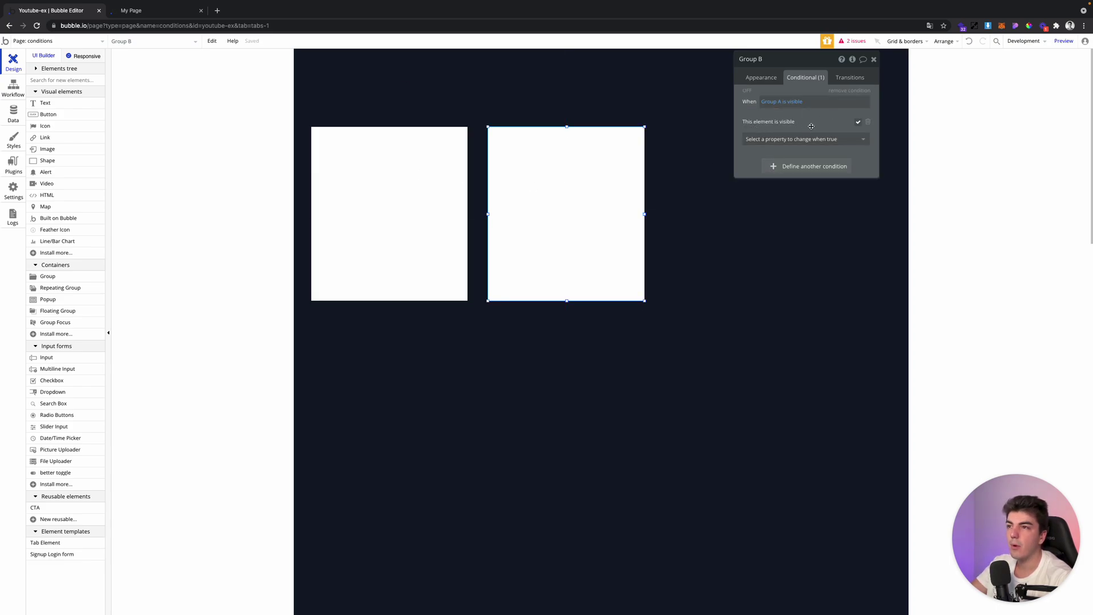
- Check the previewed page, return to the editor and make Group A visible on page load
left_click(152, 13)
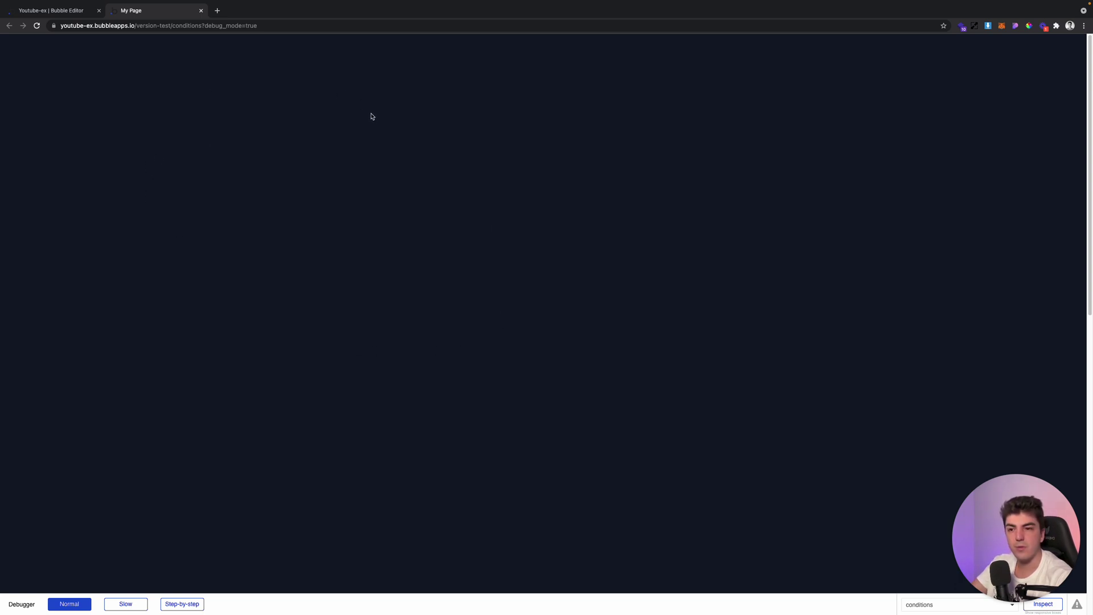
left_click(29, 8)
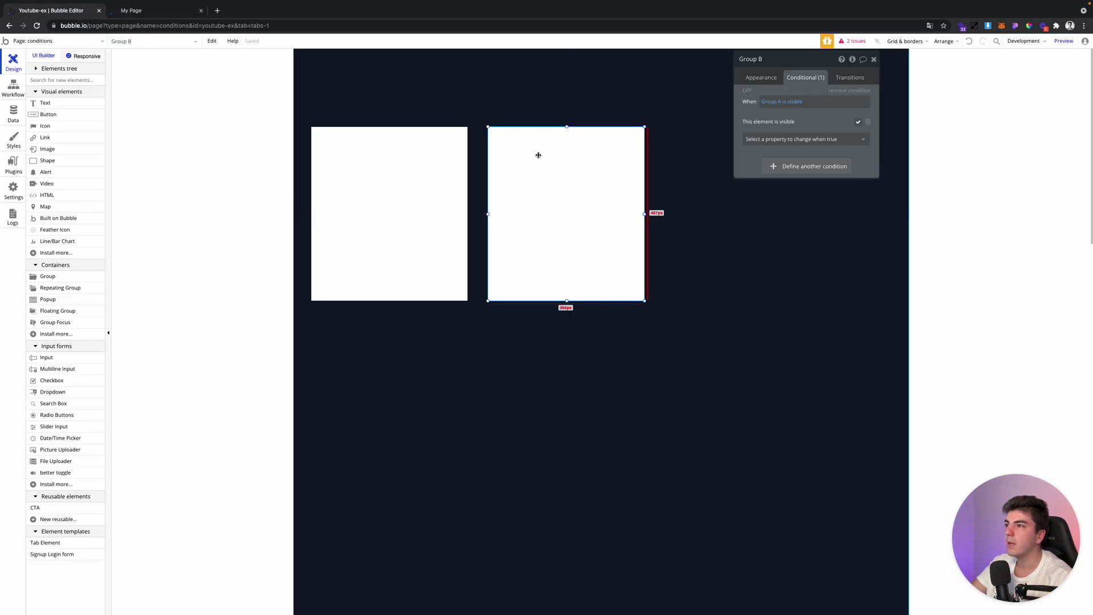
left_click(433, 160)
left_click(762, 77)
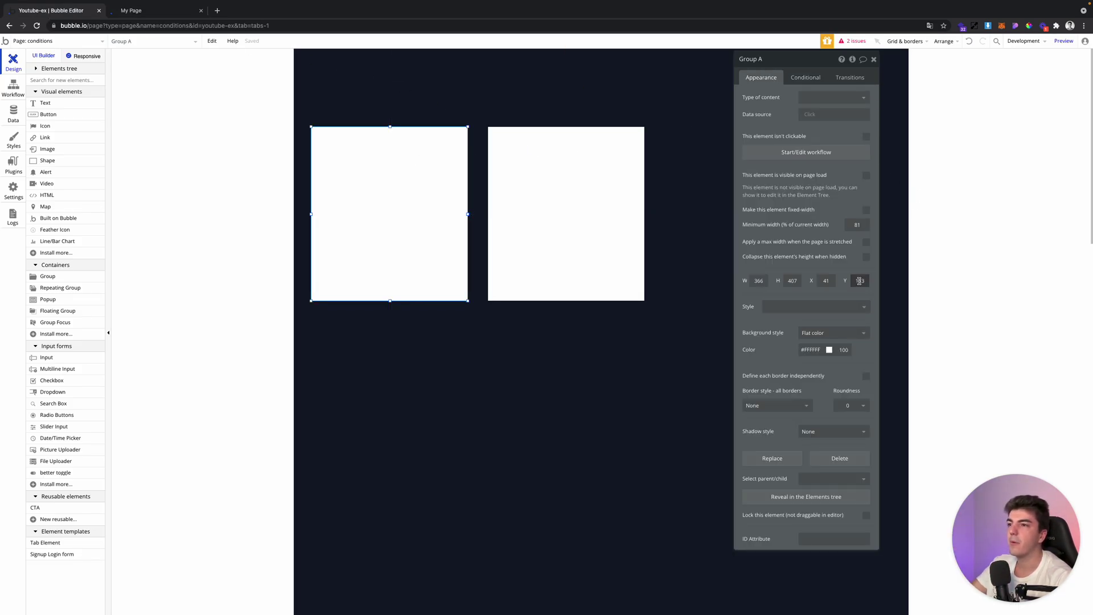
left_click(866, 179)
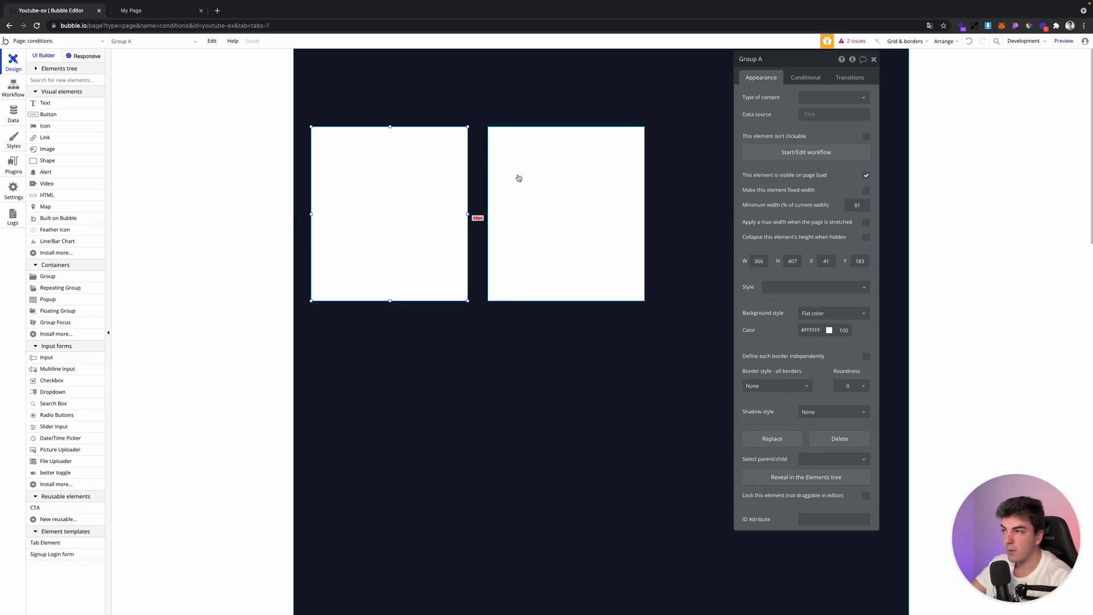
- Review Group B's condition and check how both groups display in the page preview
left_click(521, 176)
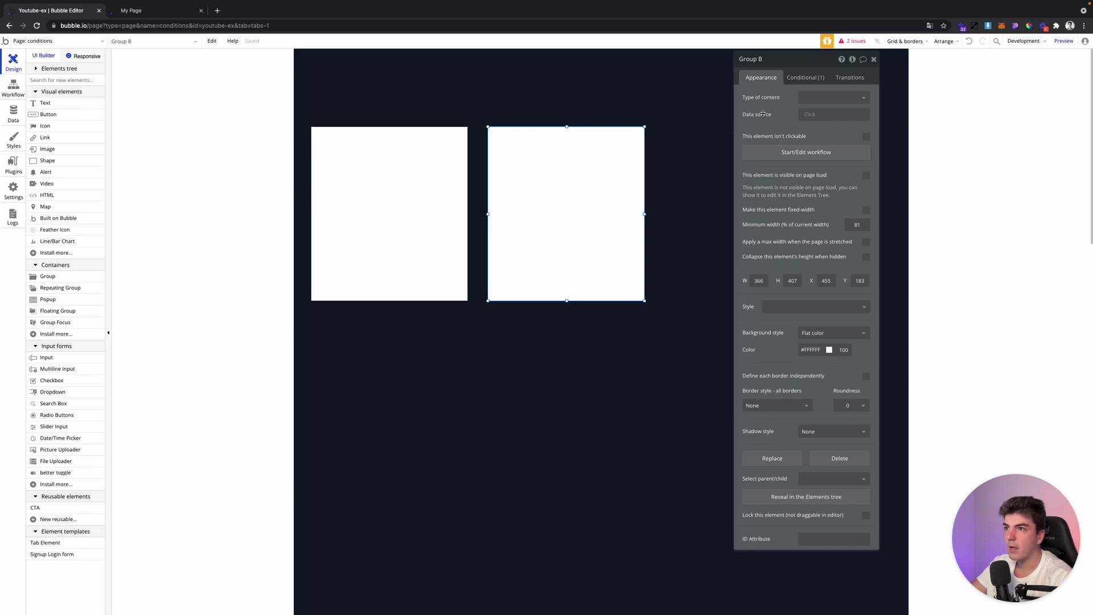
left_click(792, 81)
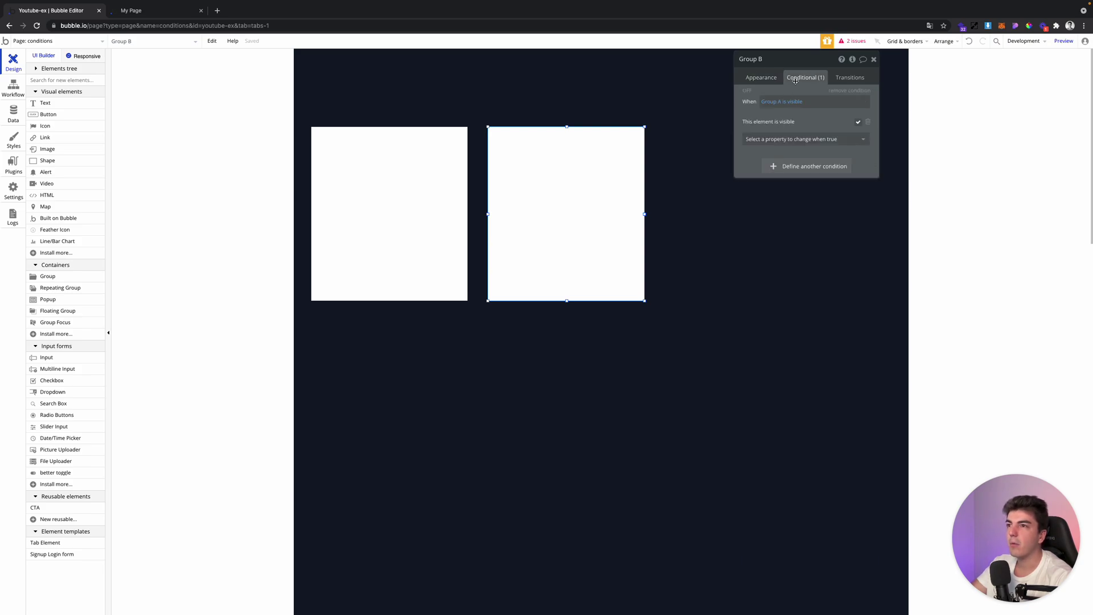
left_click(140, 10)
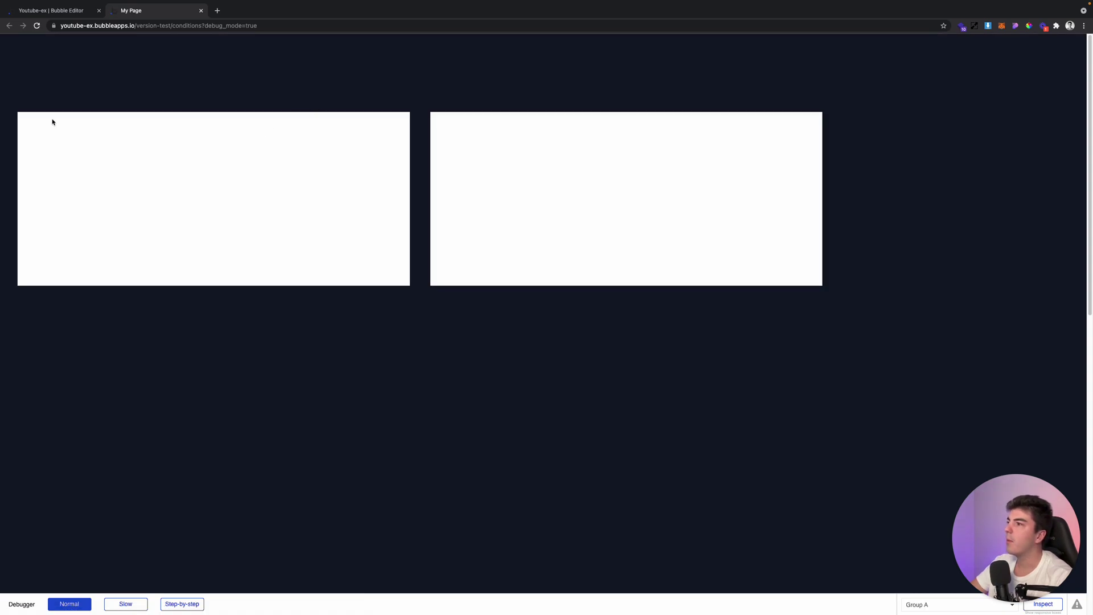
left_click(67, 16)
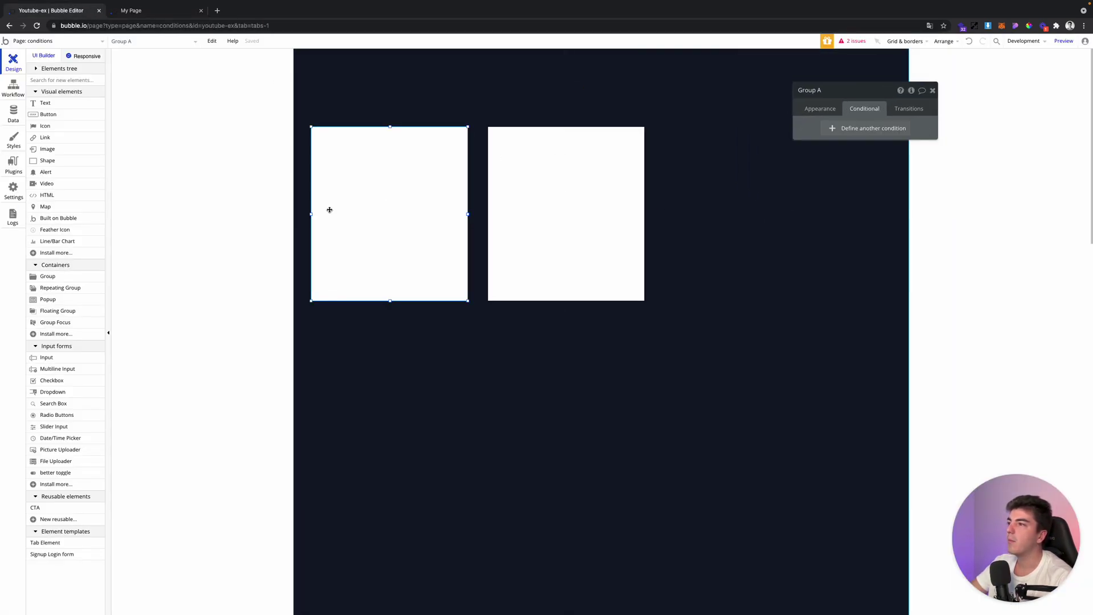
- Place a button above Group A at about X 41, Y 74 and label it "Show / Hide"
left_click(48, 114)
left_click(363, 91)
left_click_drag(364, 91, 348, 92)
type("Show /")
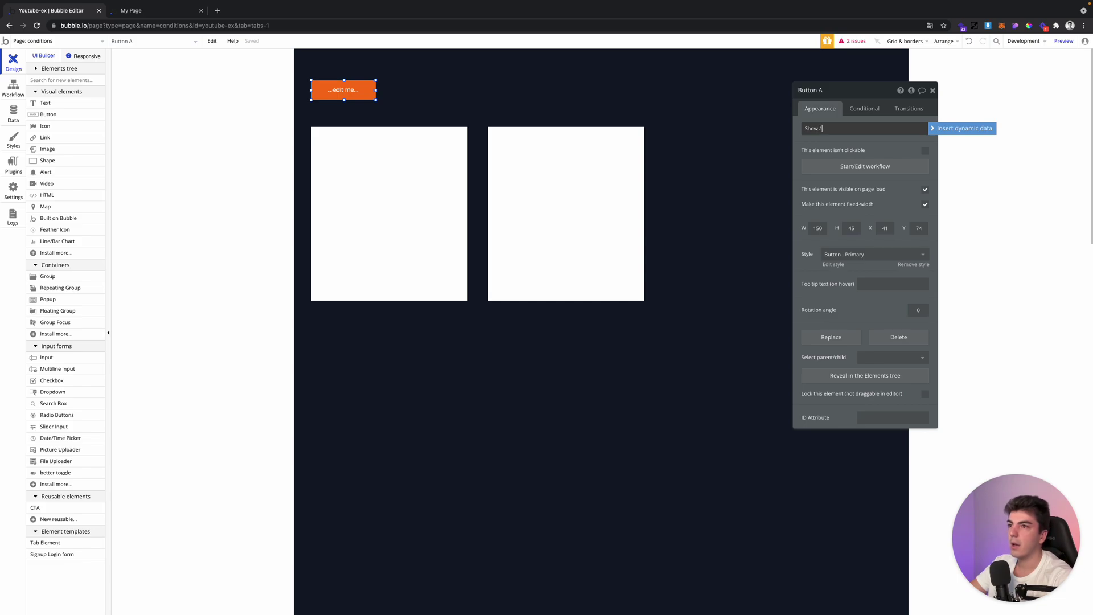
type(" Hide")
- Create a workflow for the Show / Hide button that toggles Group A when clicked, and return to the page design
left_click(865, 166)
left_click(85, 147)
type("togg")
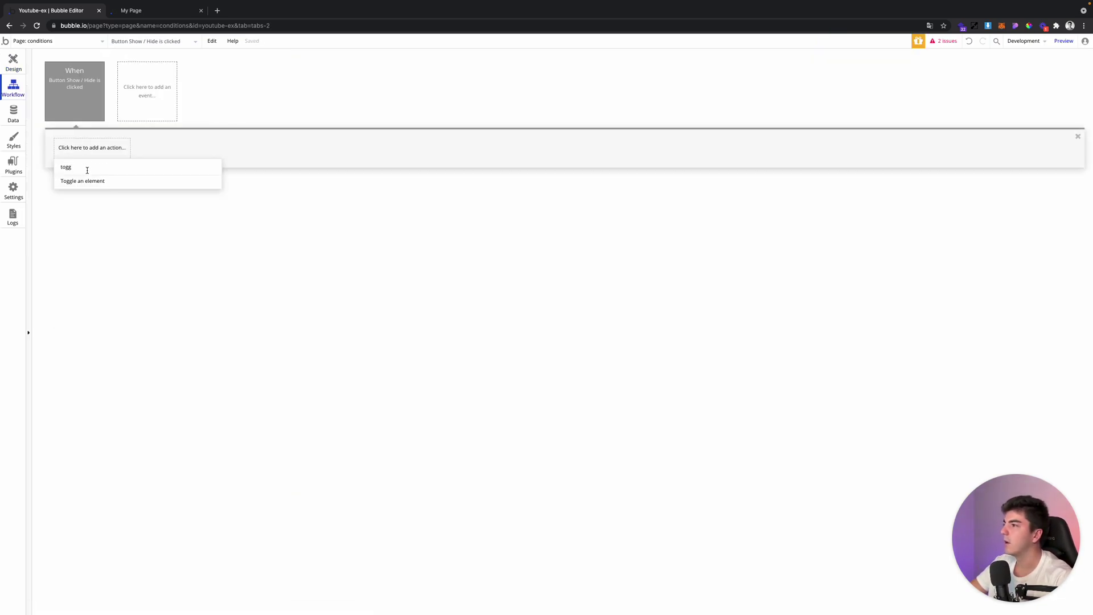
left_click(85, 181)
left_click(891, 111)
left_click(877, 125)
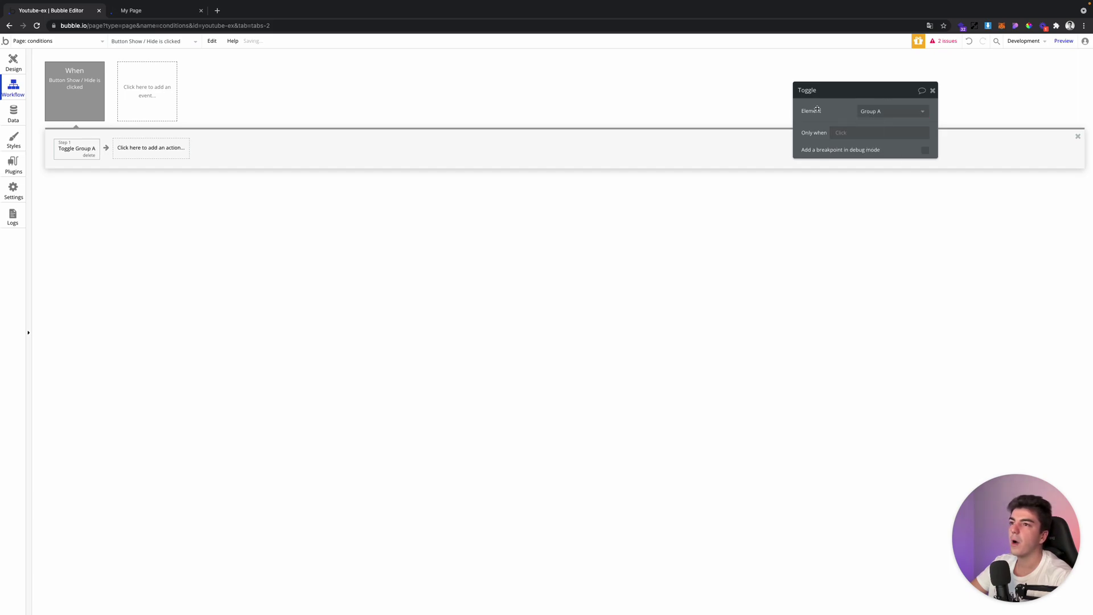
left_click(3, 71)
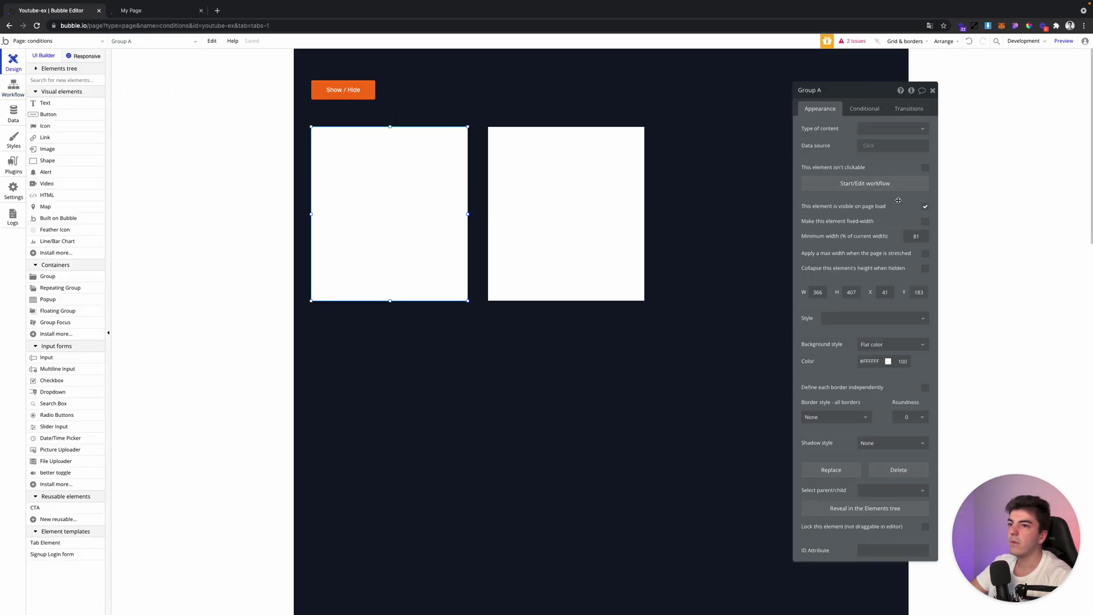
- Turn off Group A's visibility on page load and run the Show / Hide workflow step-by-step in the preview debugger
left_click(925, 207)
left_click(165, 13)
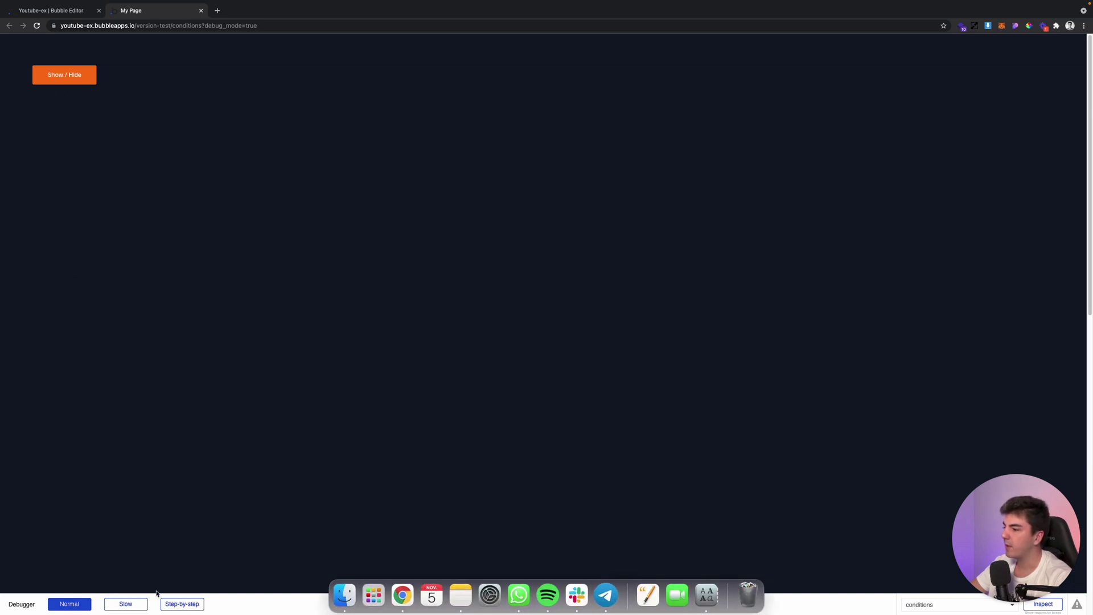
left_click(182, 603)
left_click(59, 82)
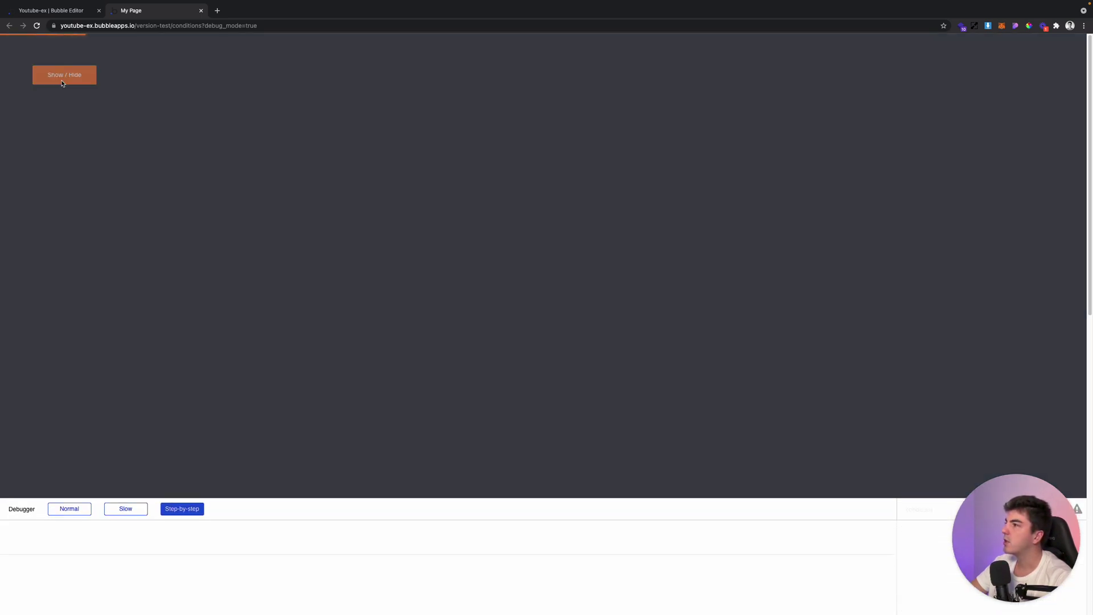
left_click(185, 498)
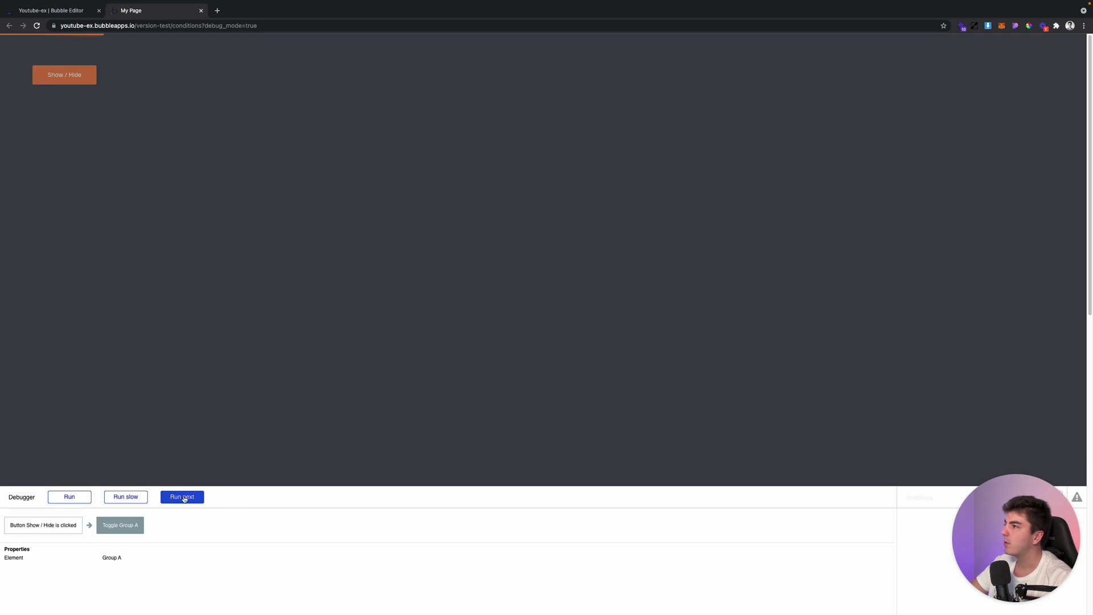
left_click(185, 500)
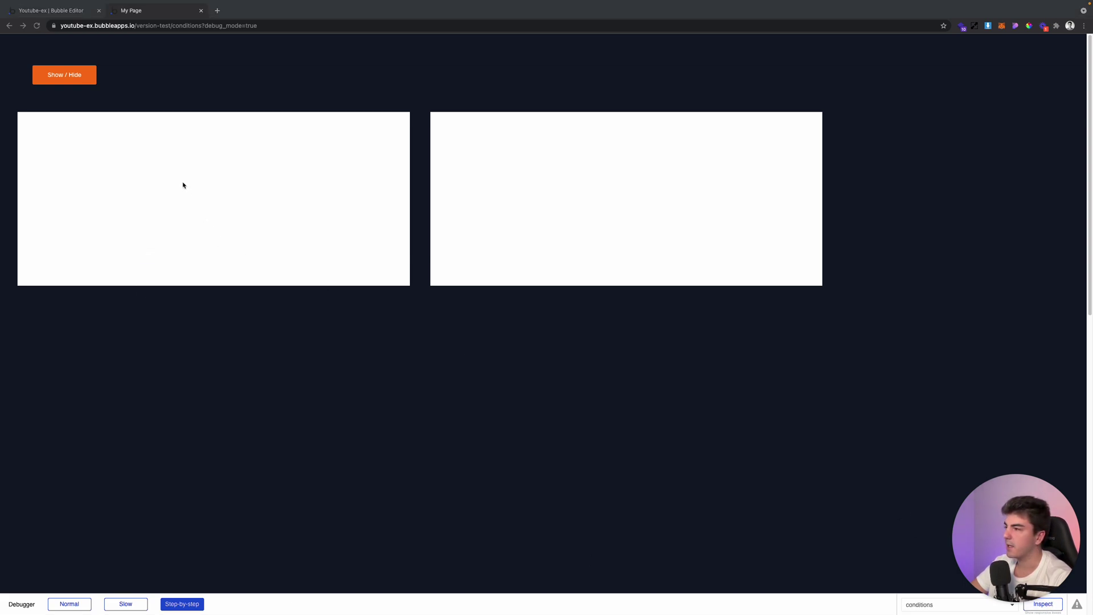
- Inspect Group A's properties in the preview debugger
left_click(183, 178)
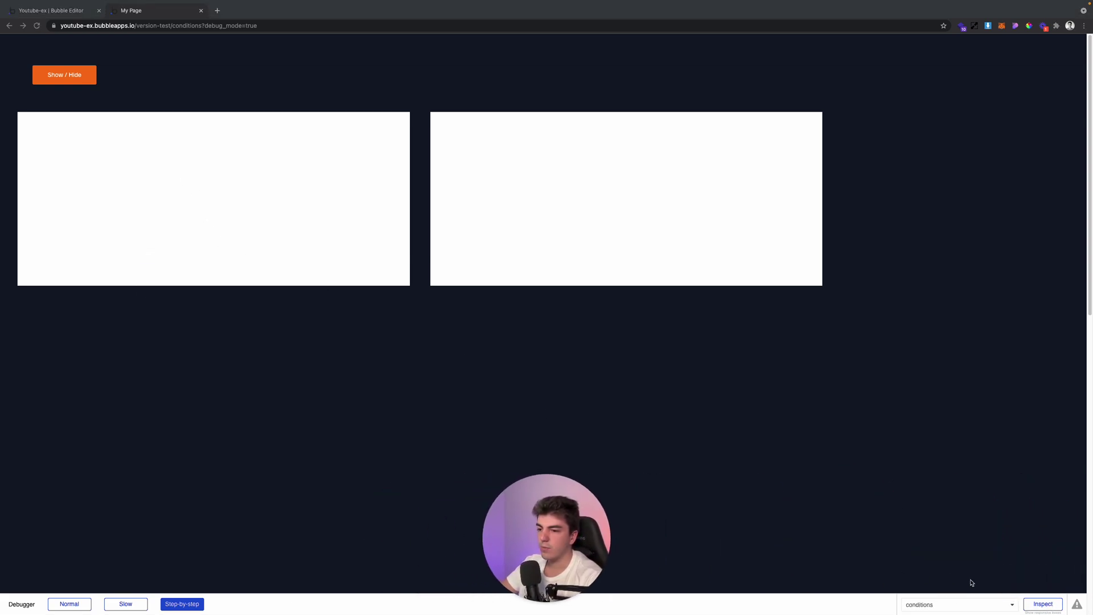
left_click(1042, 604)
left_click(198, 236)
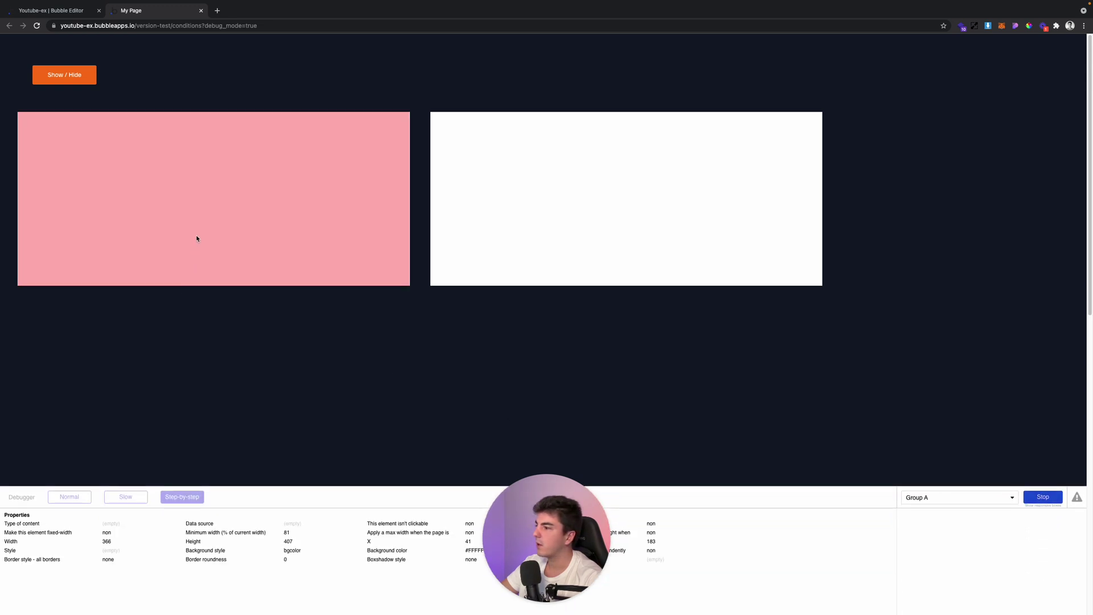
left_click_drag(574, 543, 968, 552)
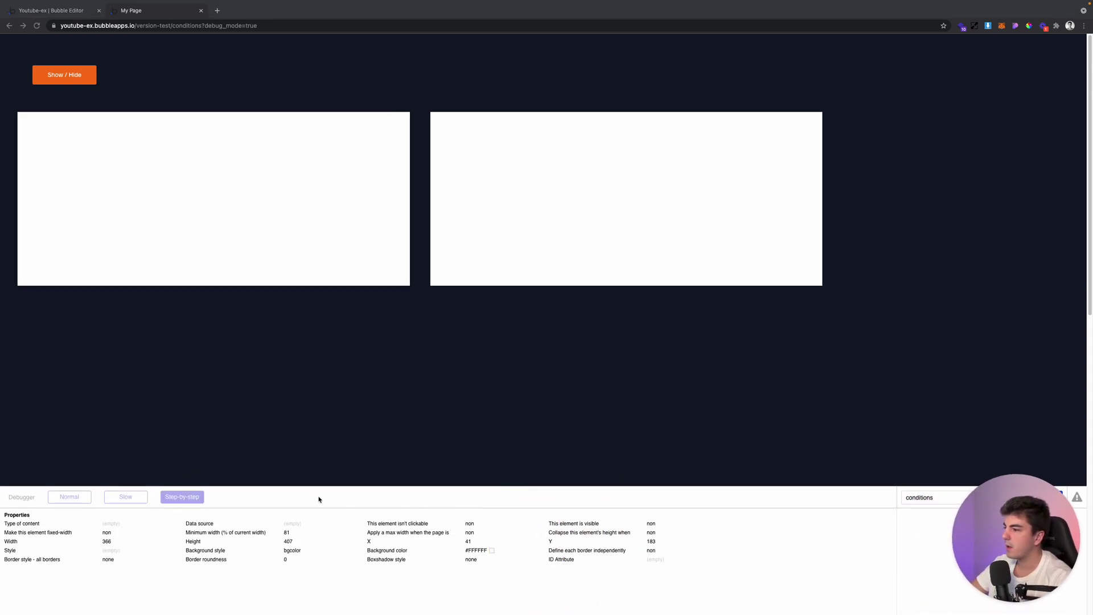
left_click(1042, 497)
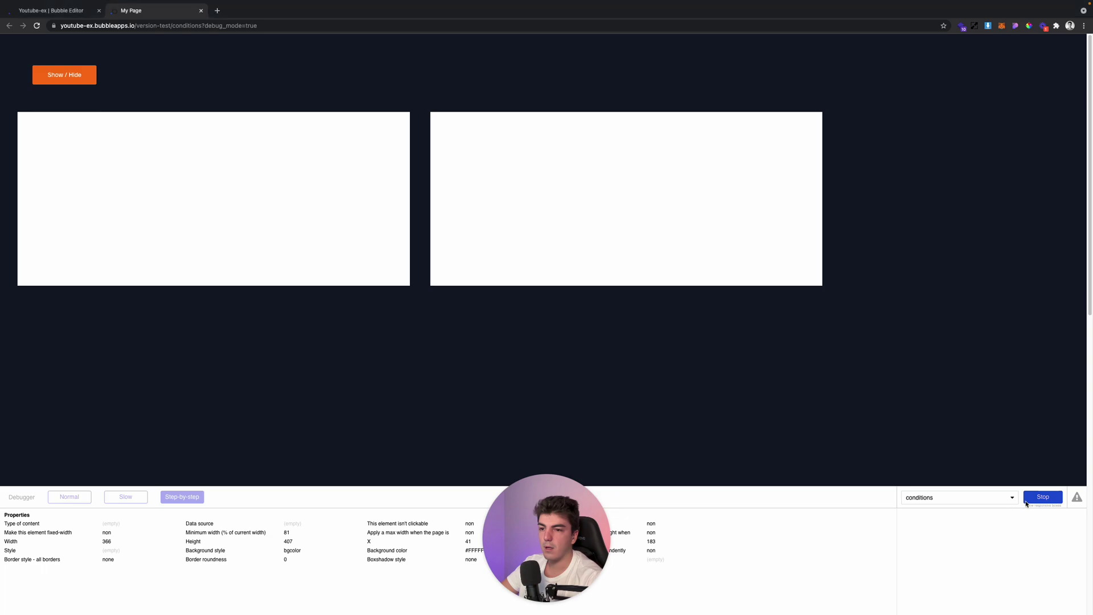
- Inspect Group B in the debugger and examine its visibility condition
left_click(1043, 590)
left_click(689, 239)
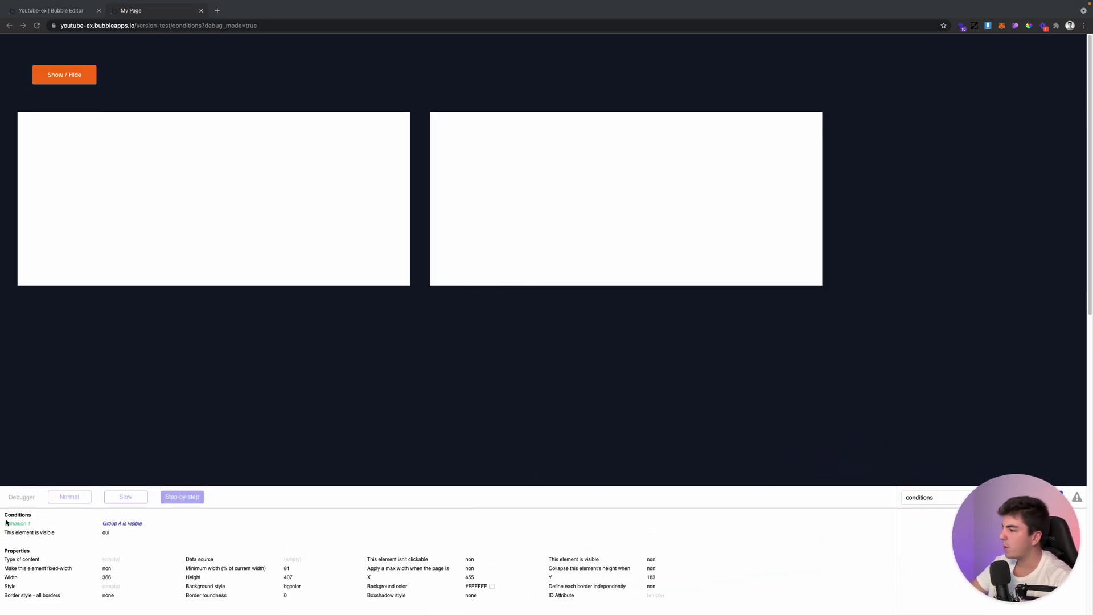
left_click(116, 524)
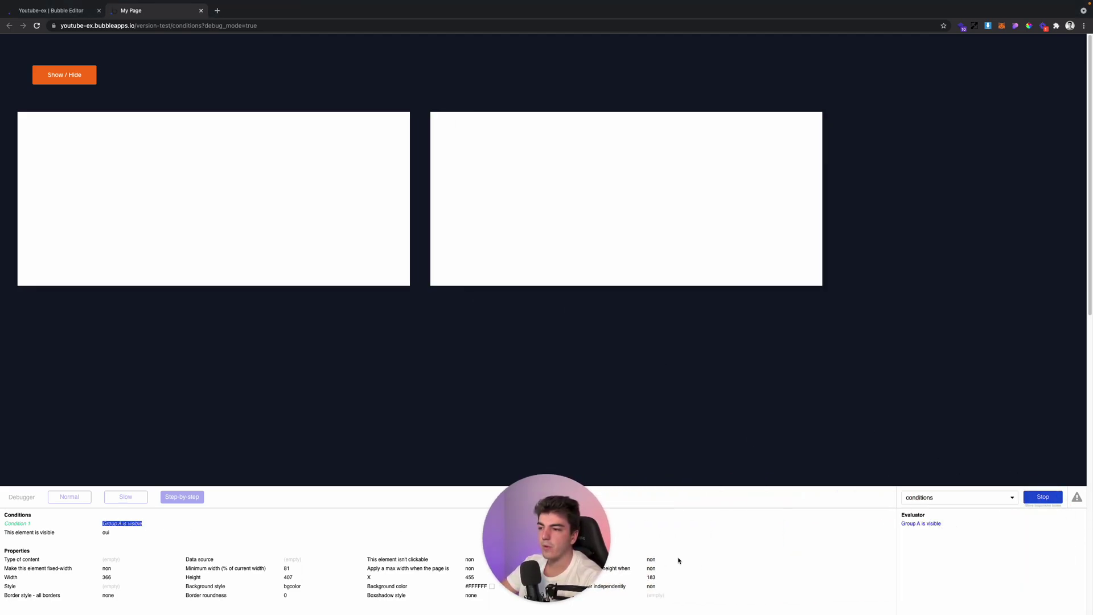
left_click(1043, 498)
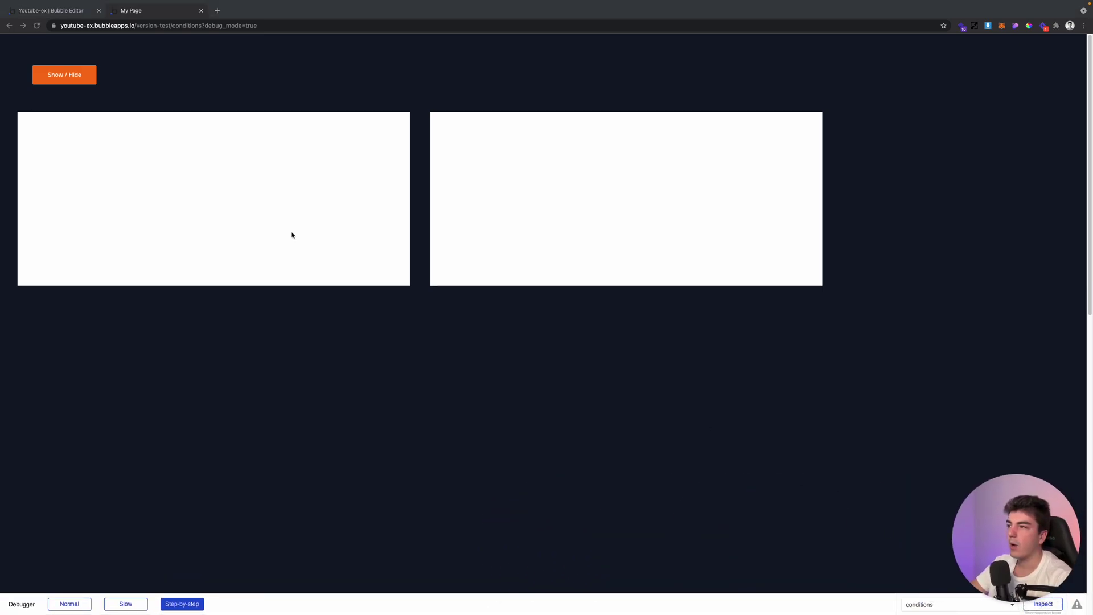
- Return to the editor and place a copy of Group B beside it at about X 884, Y 183
left_click(54, 13)
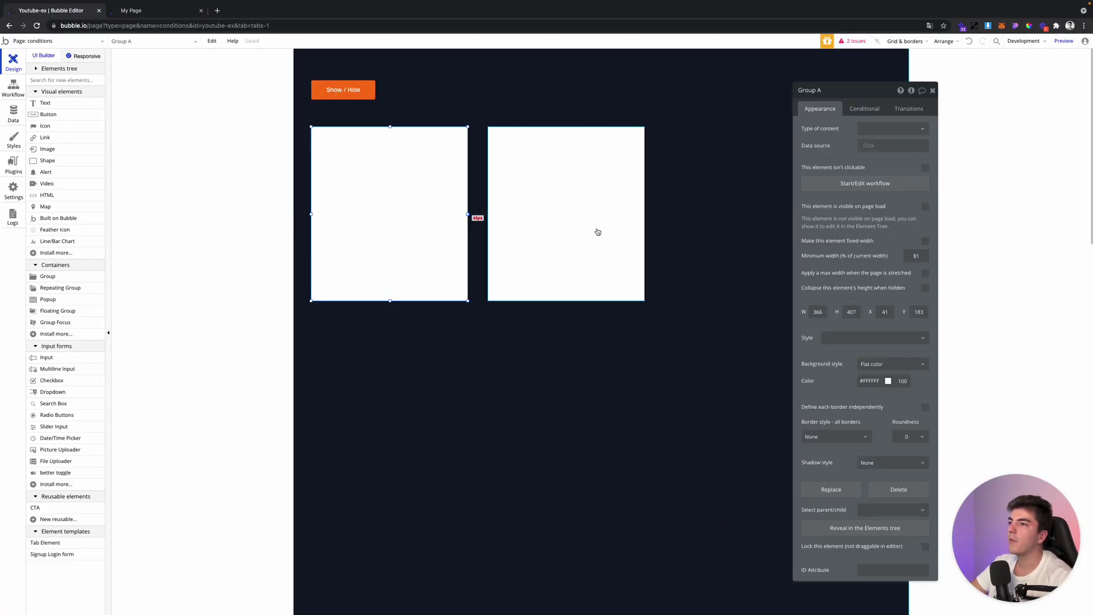
key("ctrl+v")
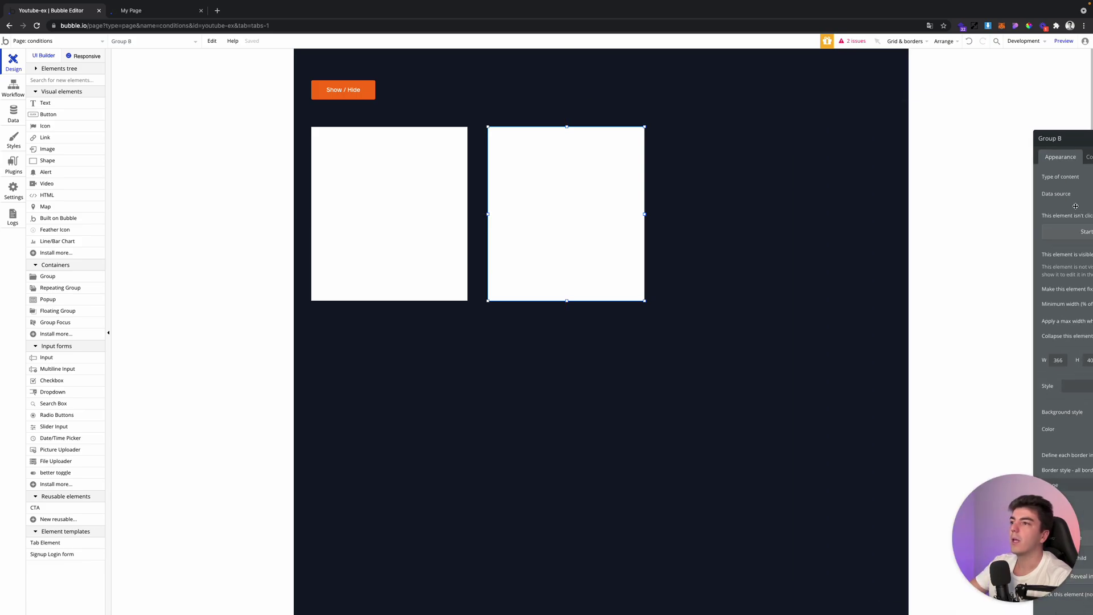
mouse_move(769, 196)
left_mouse_down()
mouse_move(800, 192)
mouse_move(788, 193)
left_mouse_up()
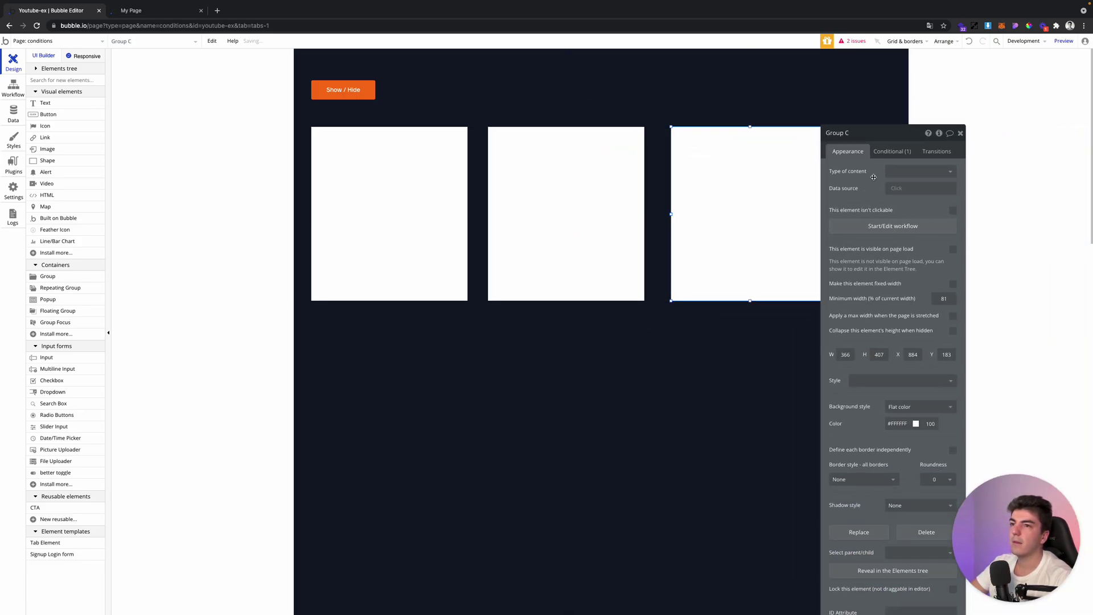
- Change the copied group's condition to Group B is visible and make it also set the background color to #F97316
left_click(891, 151)
left_click(866, 177)
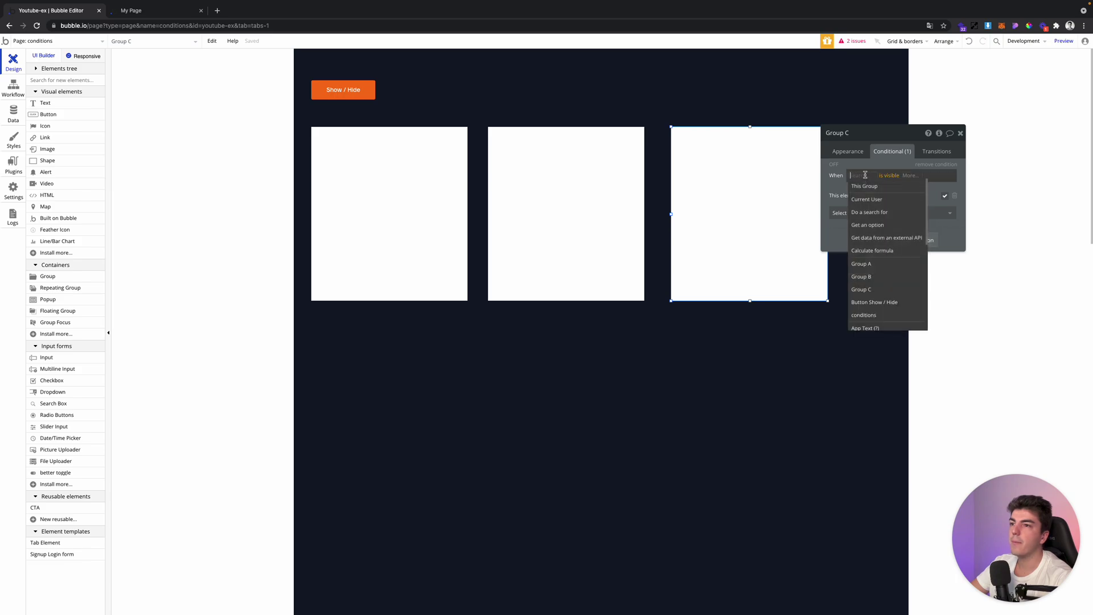
left_click(866, 276)
left_click(889, 212)
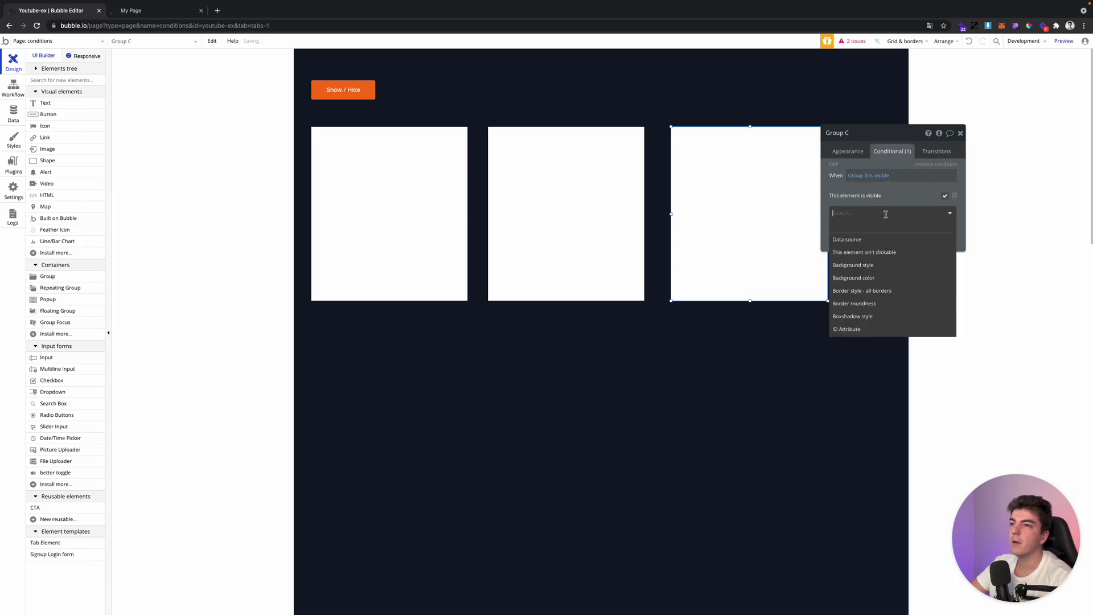
left_click(874, 275)
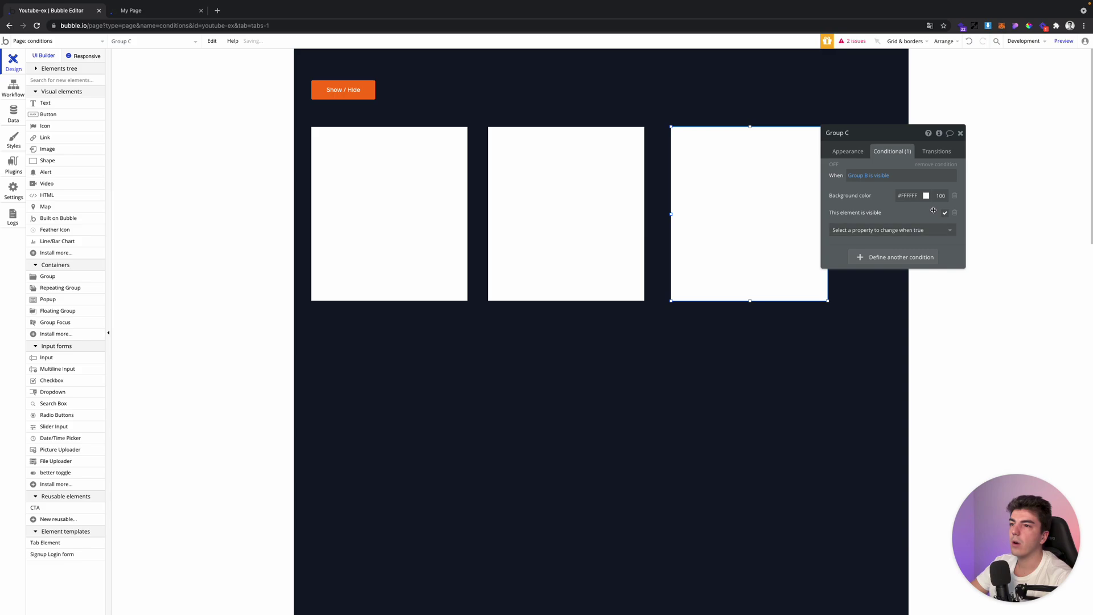
left_click(911, 195)
left_click(913, 273)
left_click(867, 177)
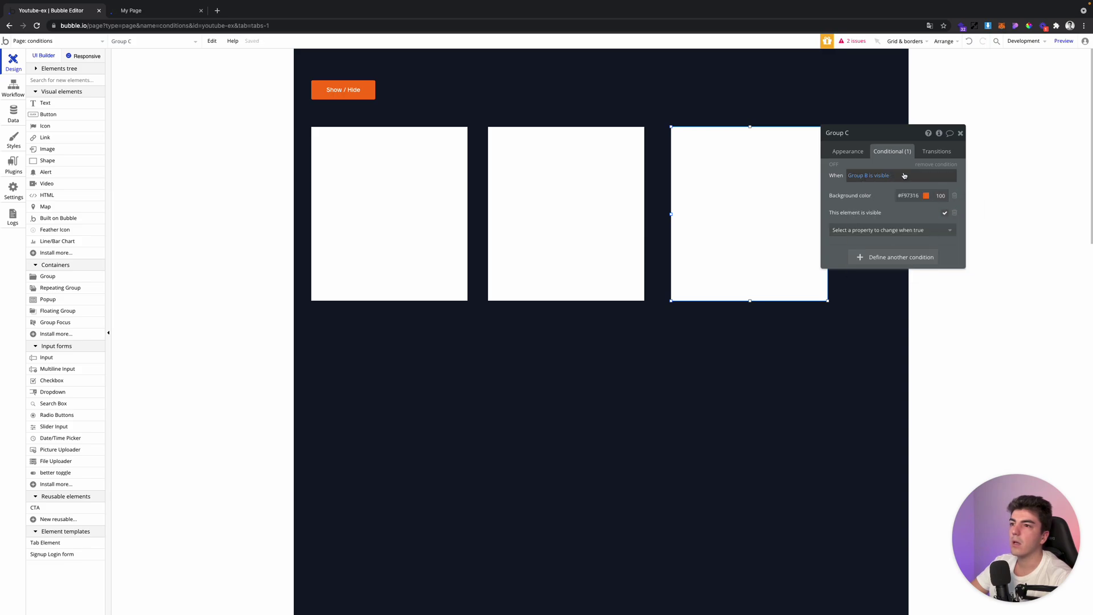
- Reload the page preview and test the three groups with the Show / Hide button
left_click(151, 11)
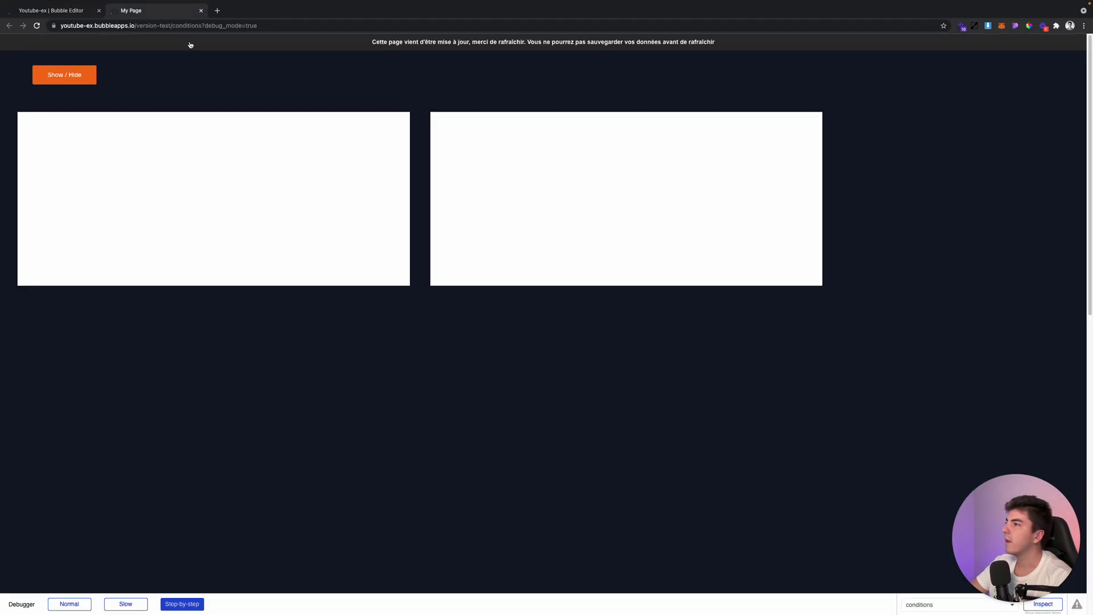
key("super+r")
left_click(24, 11)
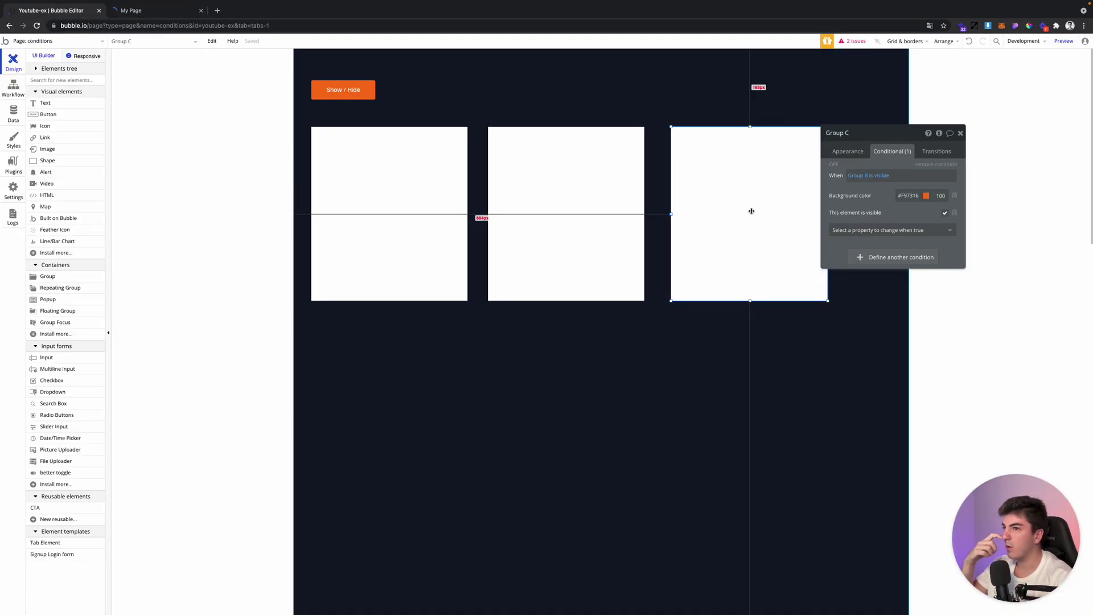
left_click(165, 16)
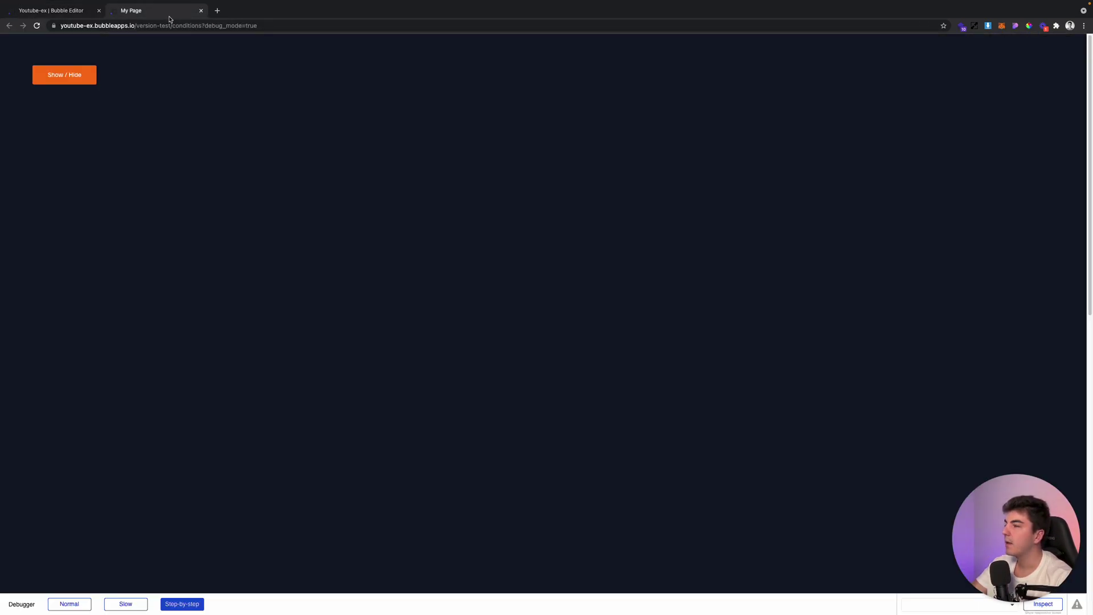
key("super+r")
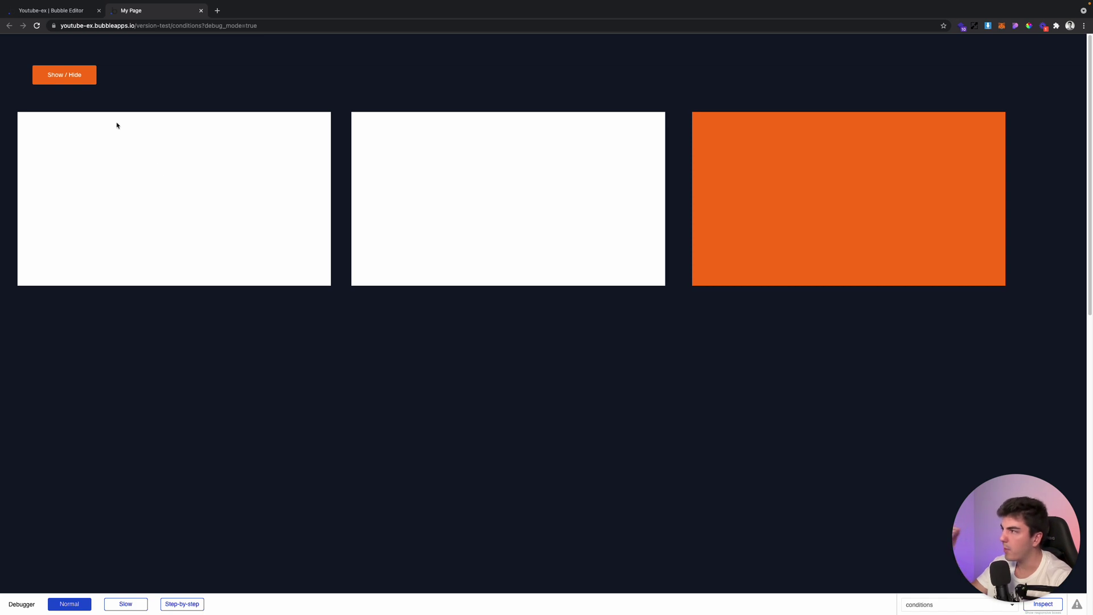
left_click(78, 78)
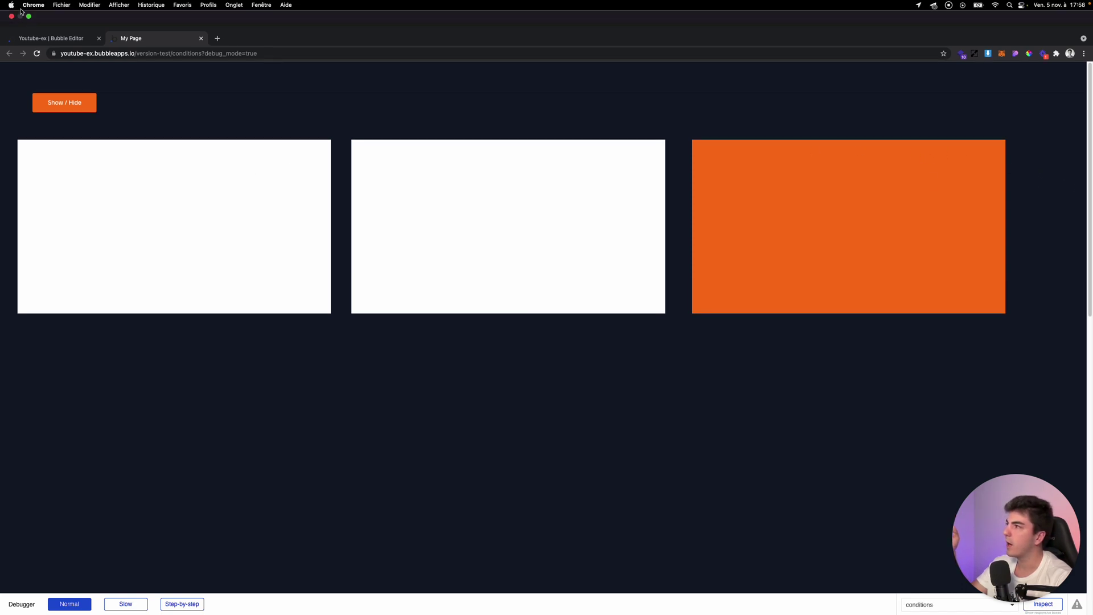
- Return to the editor and add a condition to Group A that sets its background color to green #00B56F when This Group is hovered
left_click(51, 37)
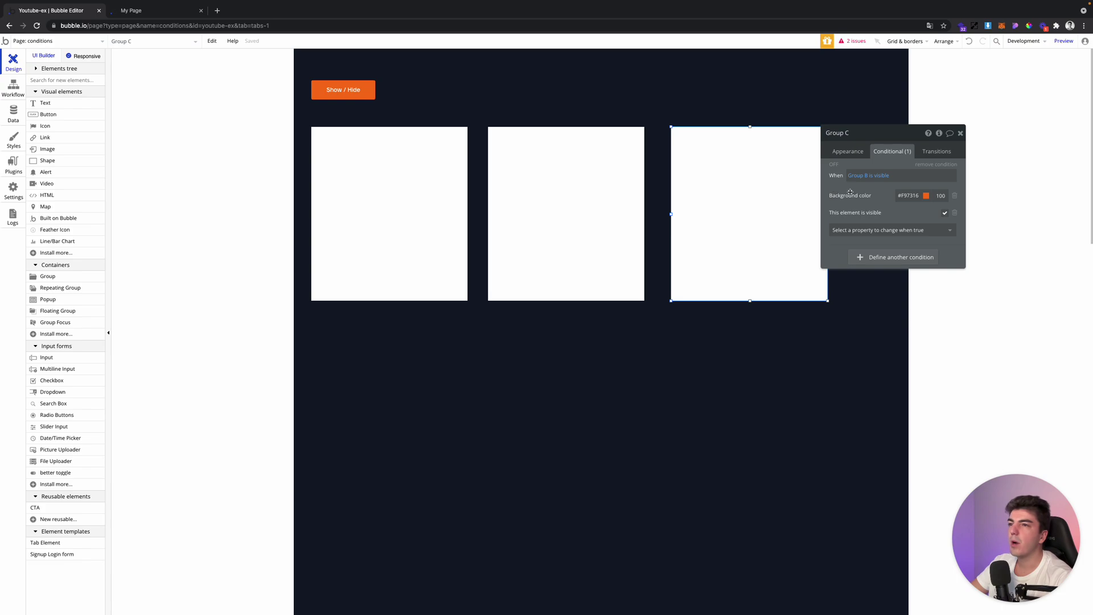
left_click_drag(910, 137, 884, 118)
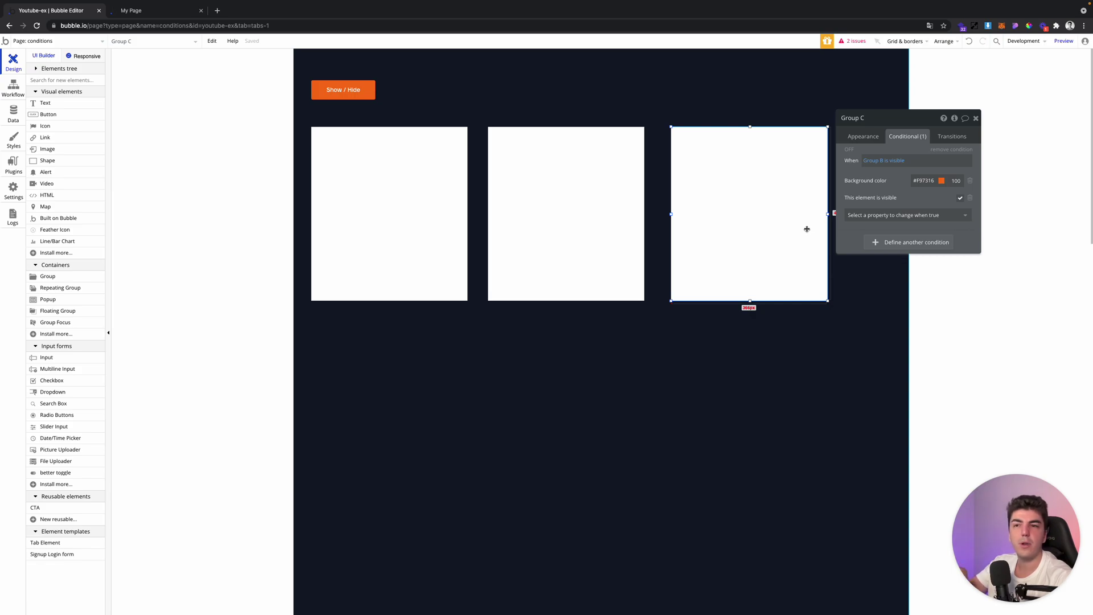
left_click(433, 189)
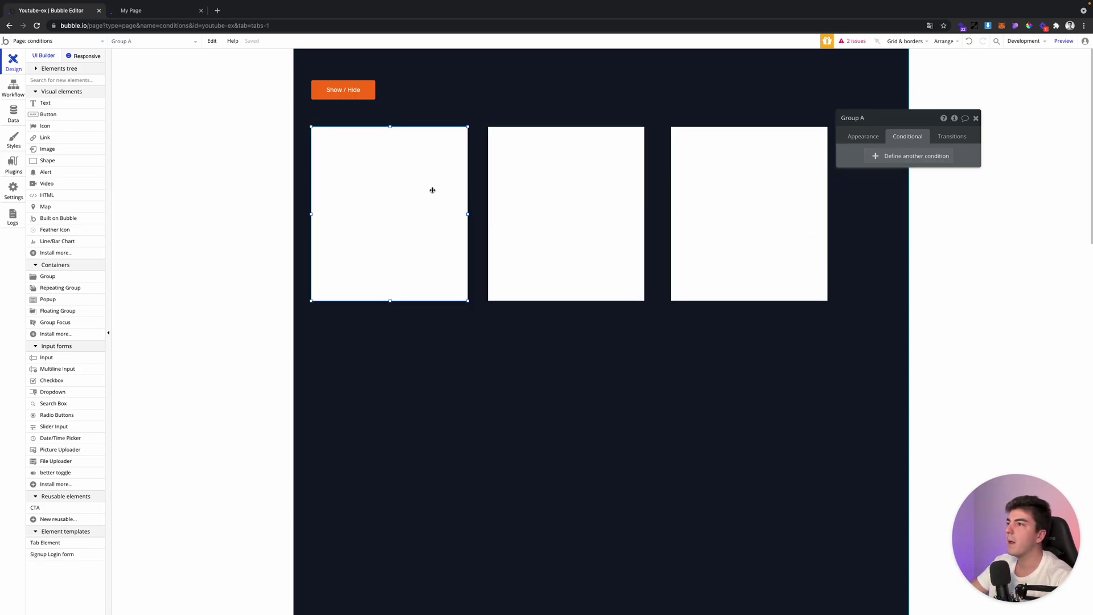
left_click(875, 157)
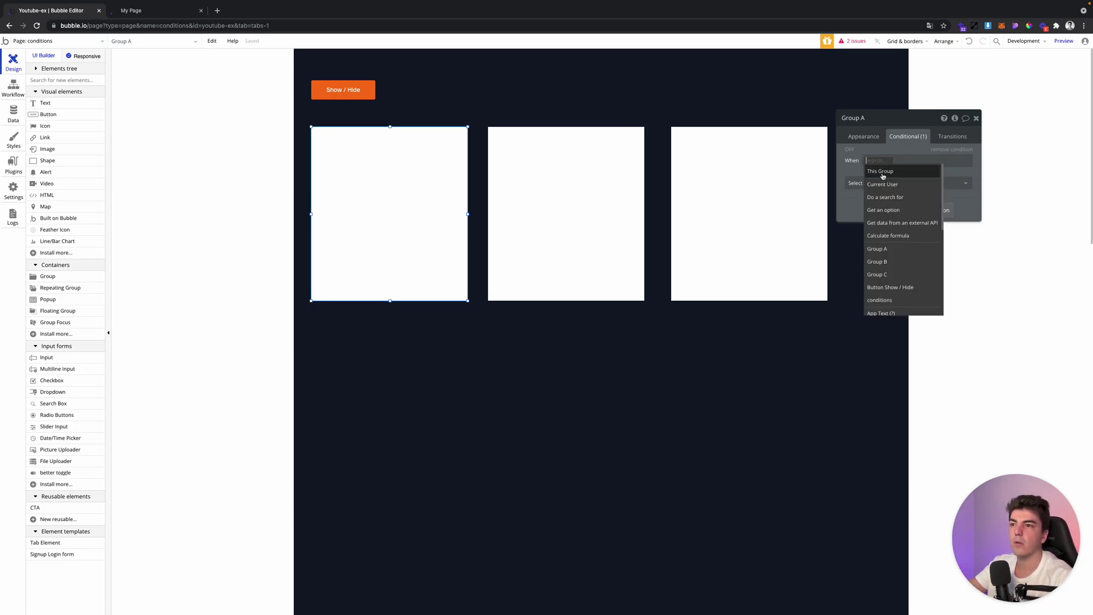
left_click(881, 172)
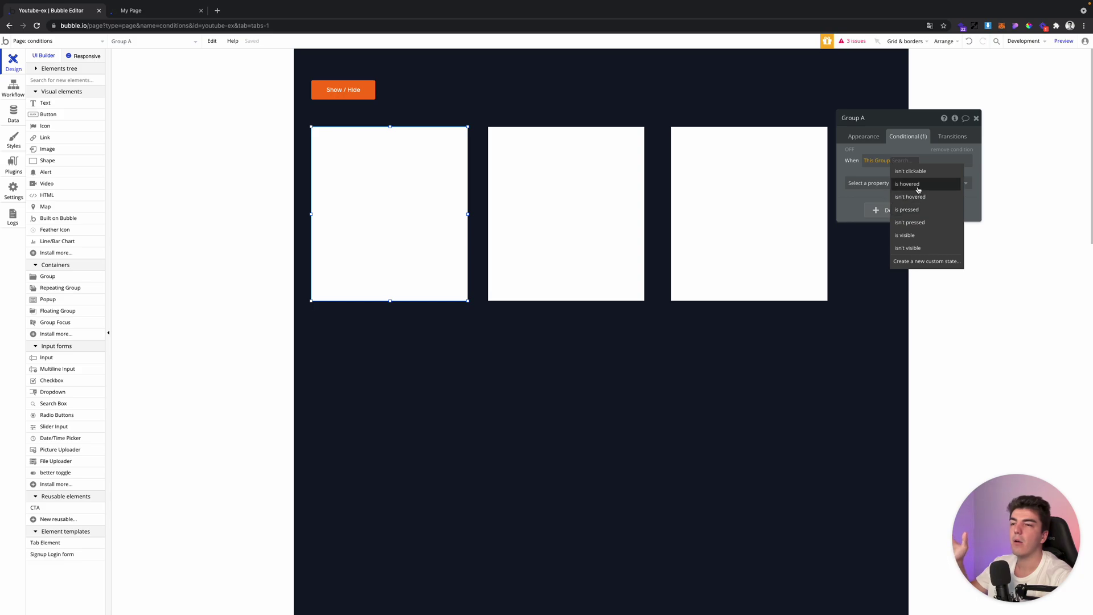
left_click(917, 187)
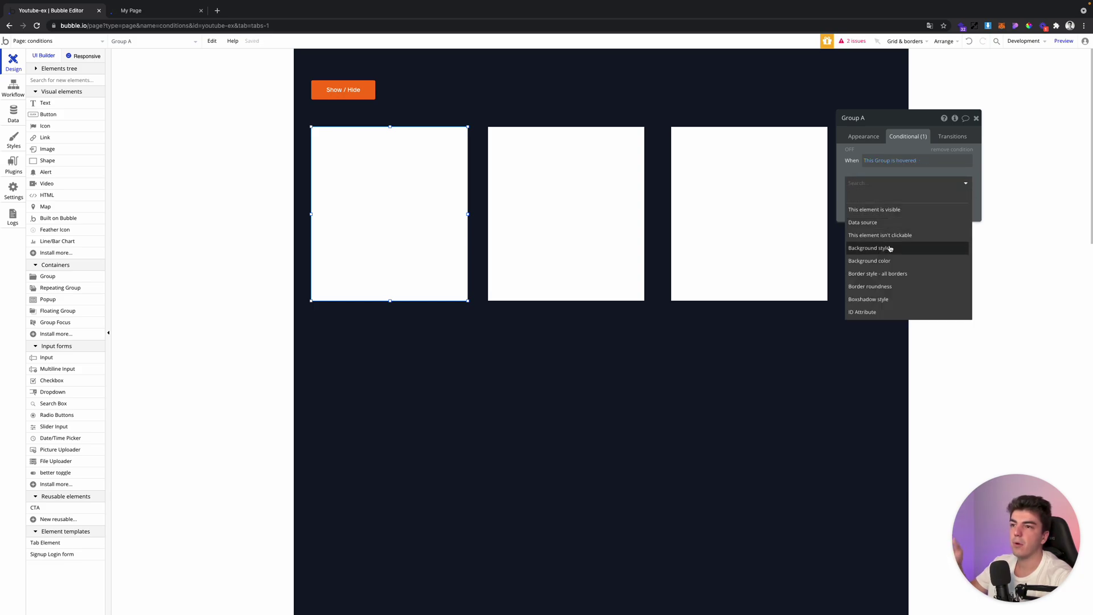
left_click(876, 261)
left_click(941, 180)
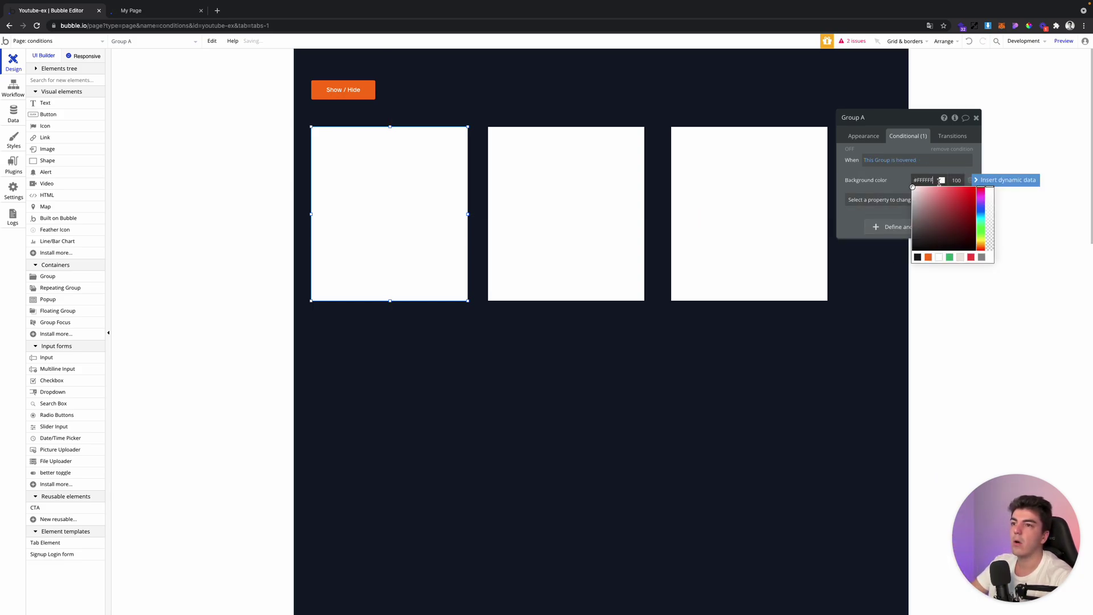
left_click(949, 257)
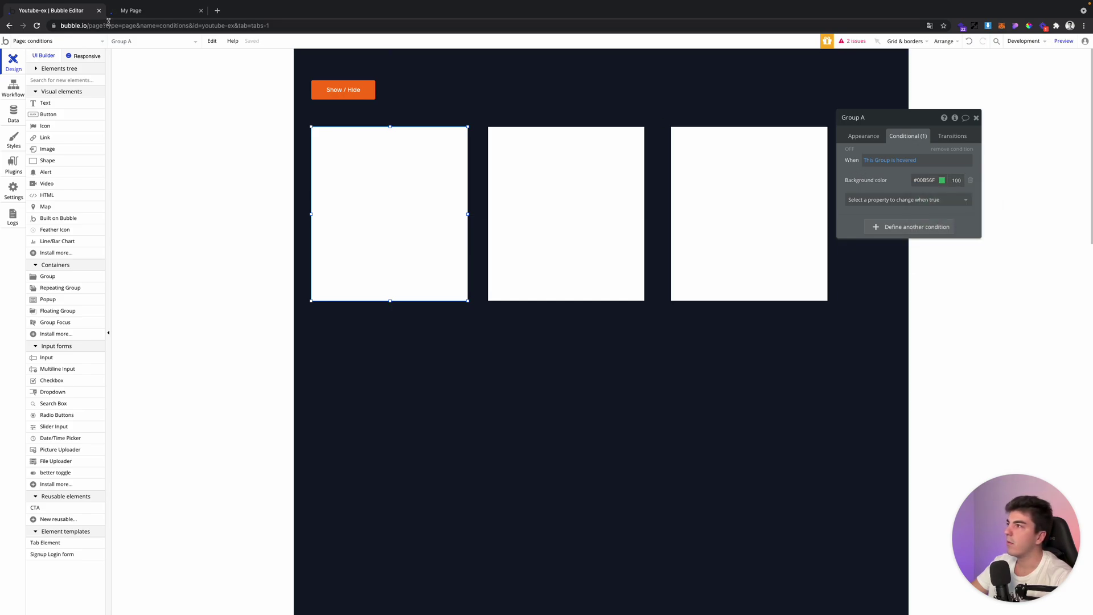
- Refresh the page preview and show the groups to check Group A's hover color
left_click(125, 15)
left_click(144, 45)
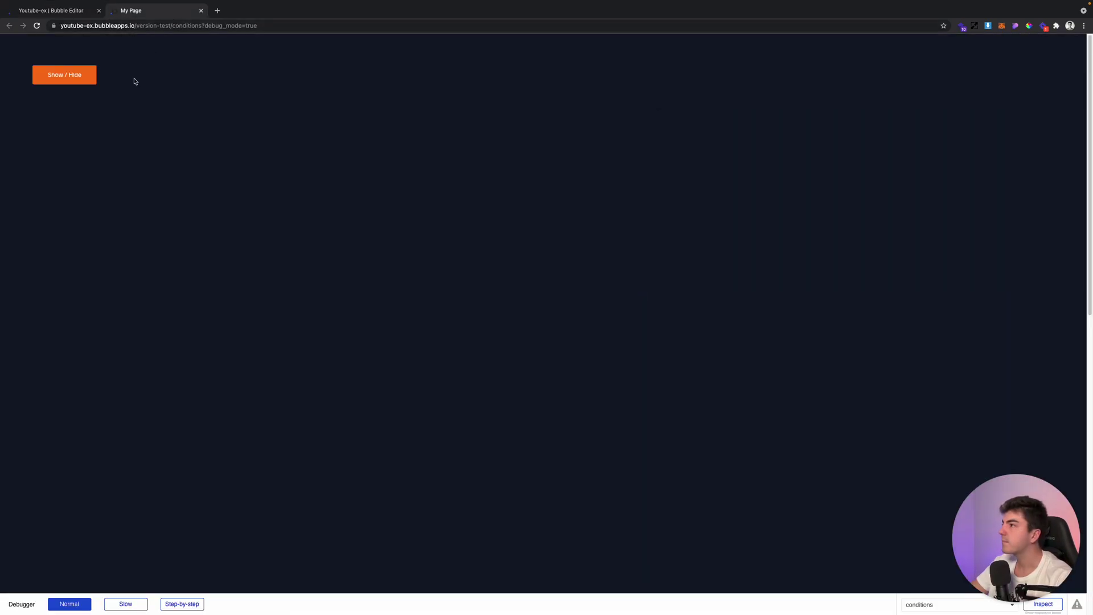
left_click(60, 82)
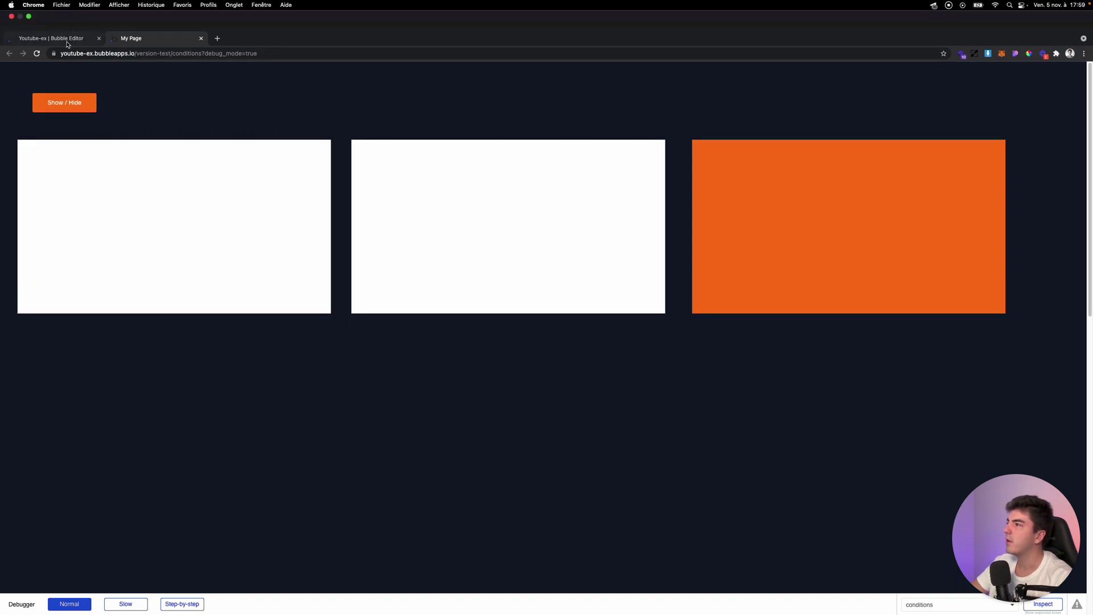
- Return to the editor and add a Background style transition to Group A with a 300 ms duration and Ease-in-out easing
left_click(68, 10)
left_click(952, 135)
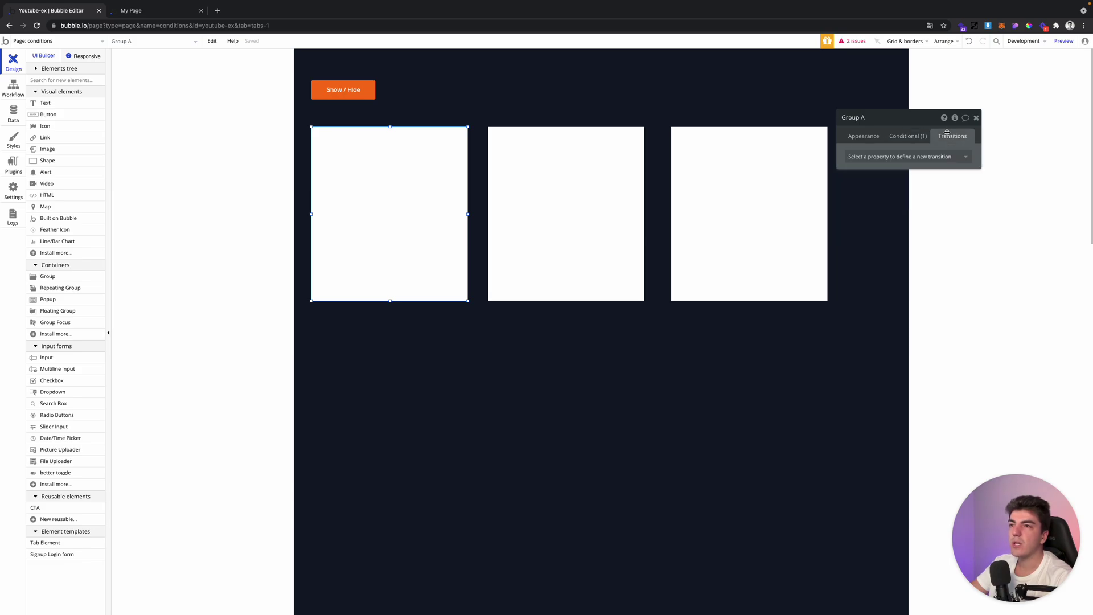
left_click(902, 157)
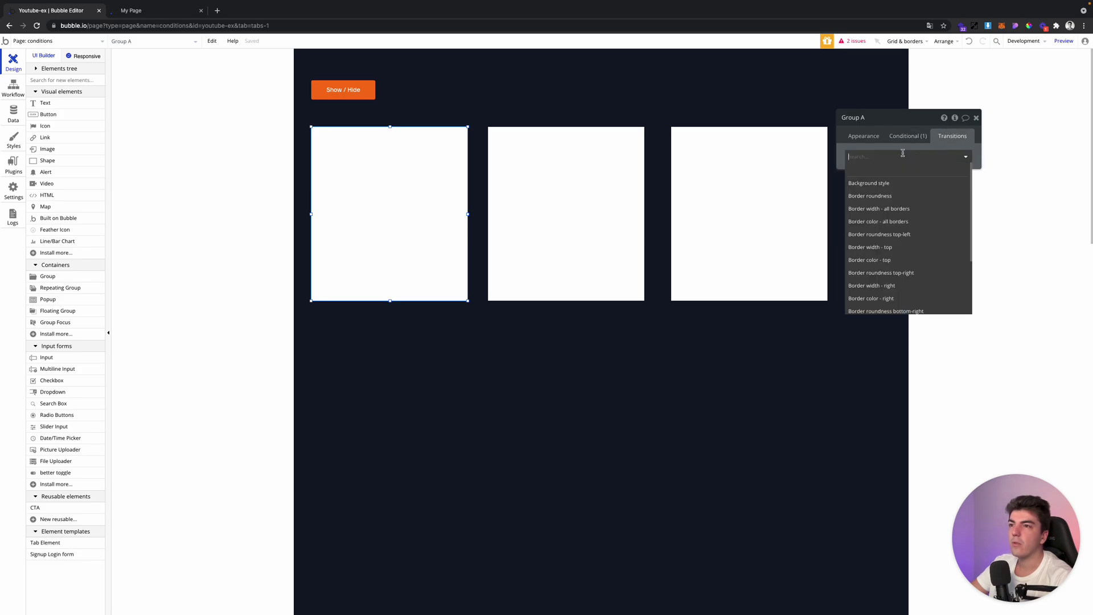
left_click(881, 183)
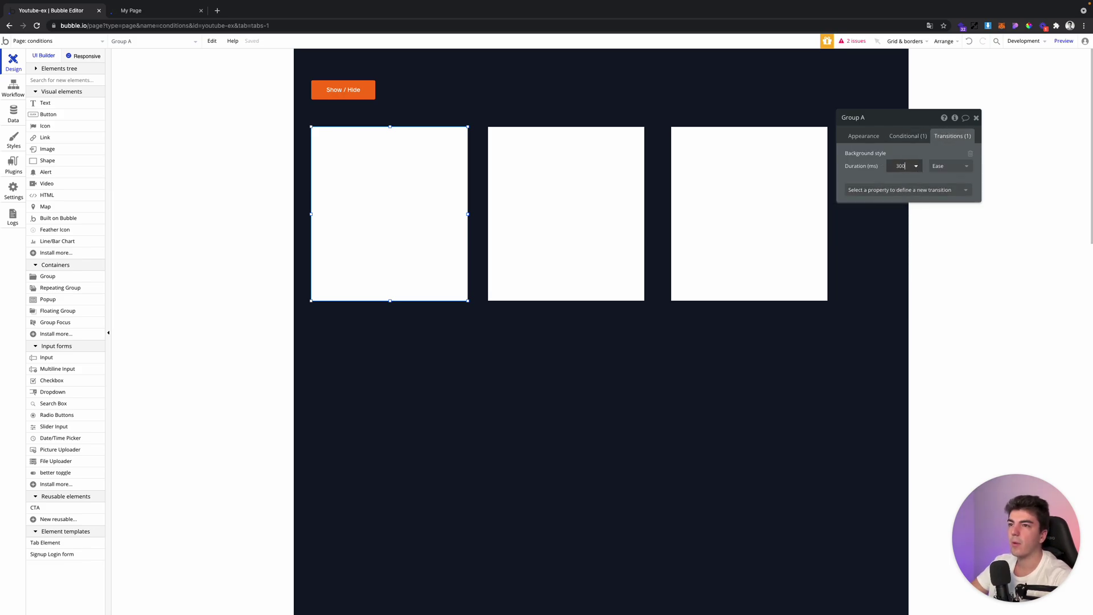
left_click(949, 166)
left_click(959, 205)
left_click(944, 171)
left_click(951, 218)
left_click(904, 188)
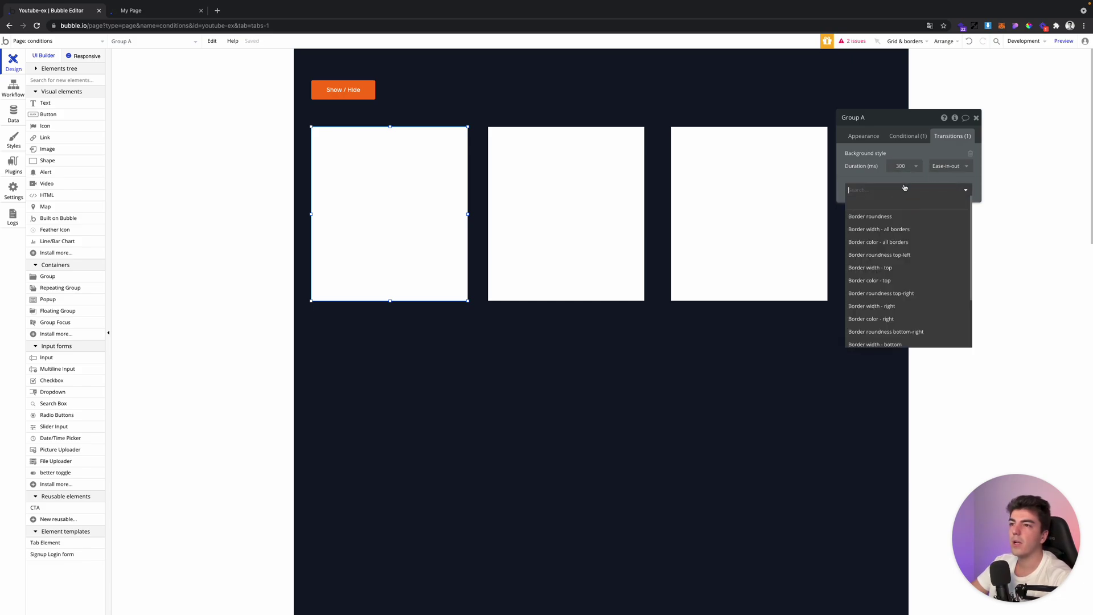
scroll(892, 227, "down", 2)
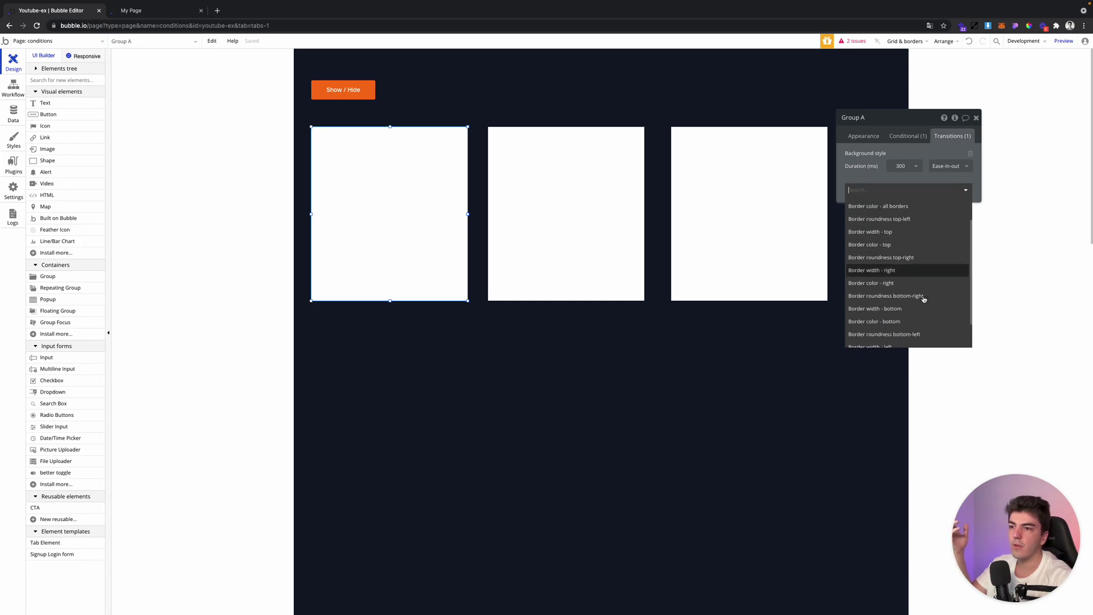
scroll(911, 282, "down", 2)
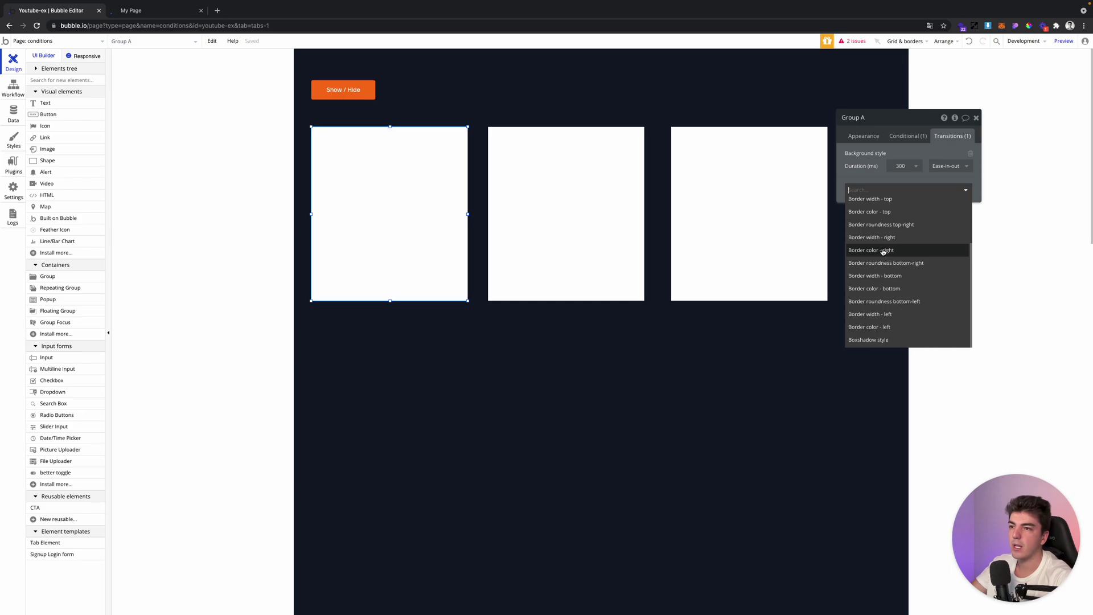
- Switch to the page preview, show the groups to check Group A's hover transition, and hide them again
left_click(137, 11)
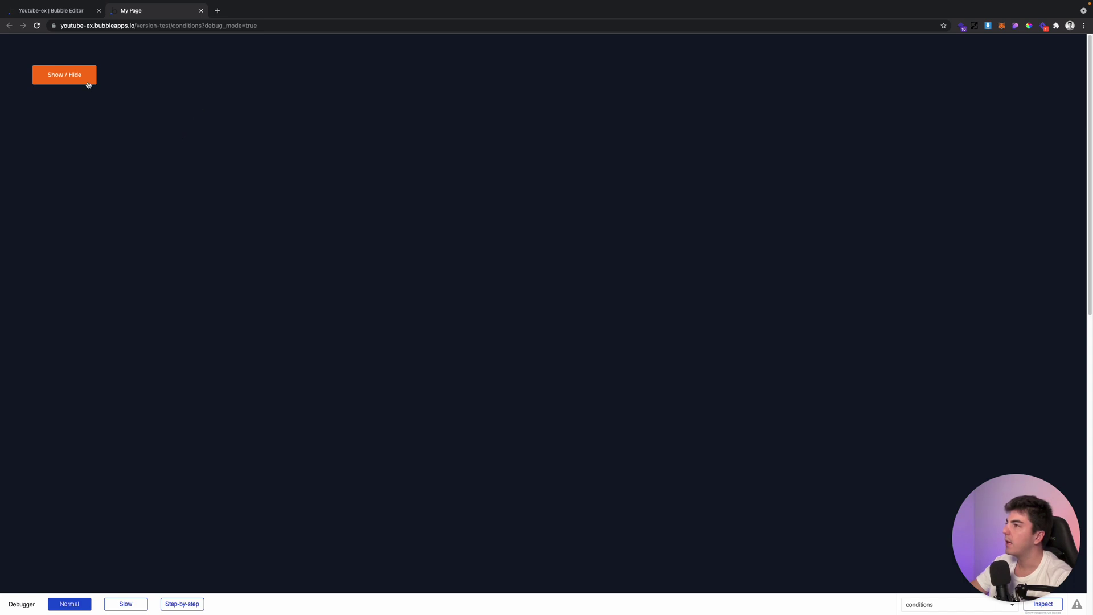
left_click(73, 72)
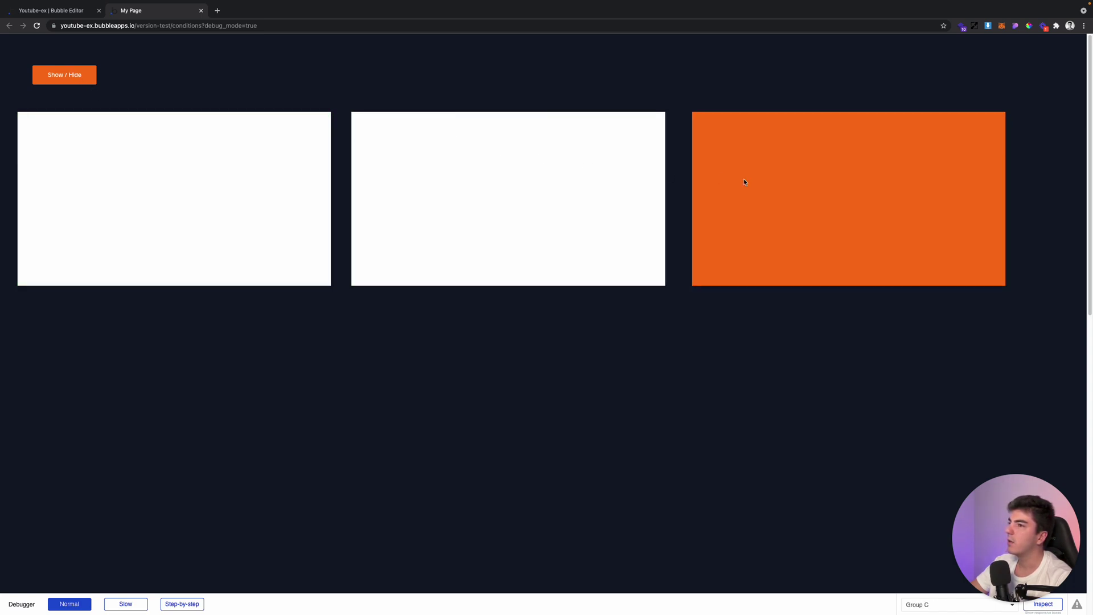
left_click(67, 75)
- Return to the editor and delete the three white groups from the page
left_click(61, 12)
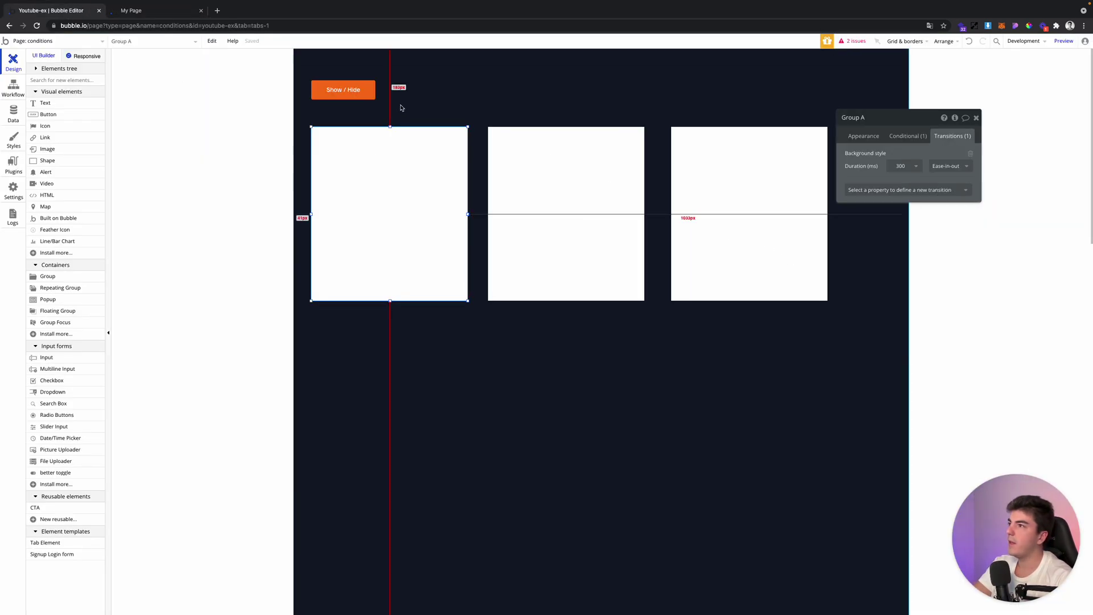
left_click(348, 90)
left_click(976, 118)
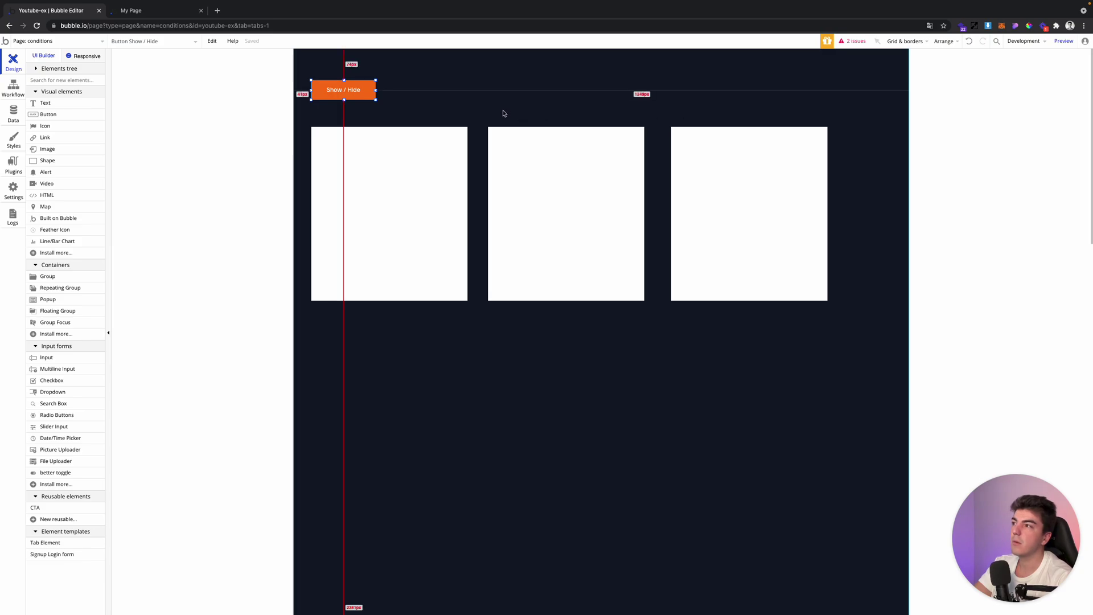
left_click(385, 147)
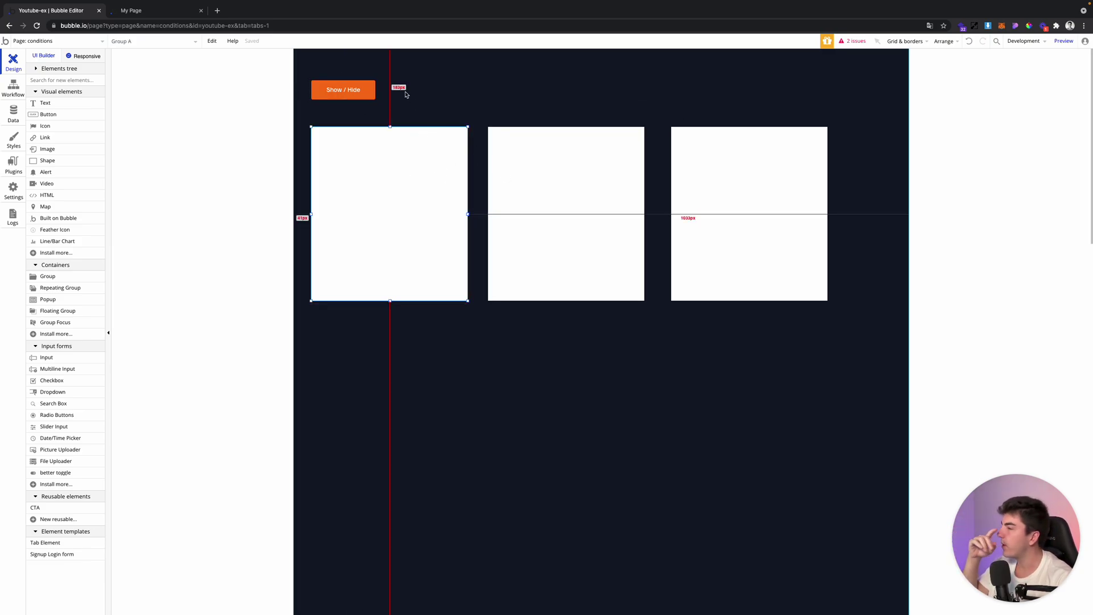
key("Delete")
left_click(603, 219)
key("Delete")
left_click(706, 216)
key("Delete")
- Change the Show / Hide button's label to Action
left_click(351, 92)
double_click(347, 84)
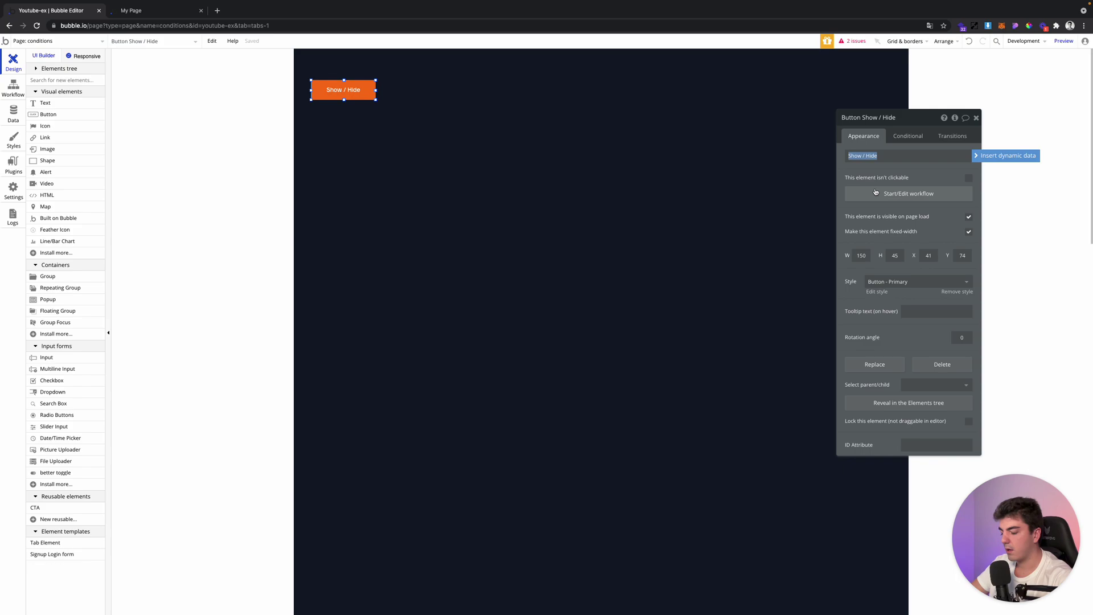
type("Action")
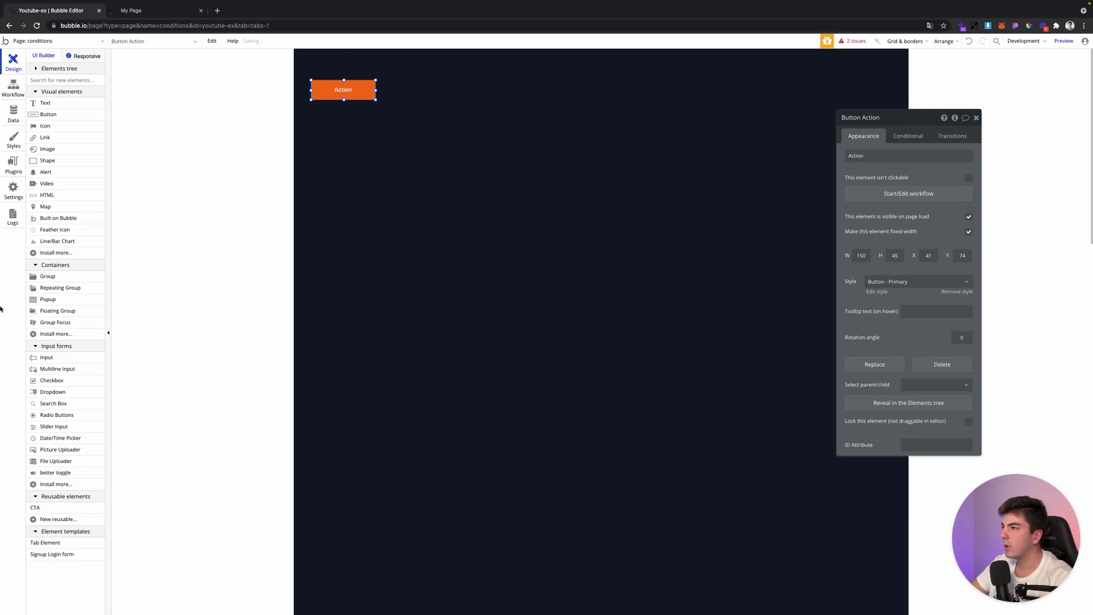
- Add a 400 by 250 group below the Action button, aligned with its left edge, and make it not visible on page load
left_click(300, 222)
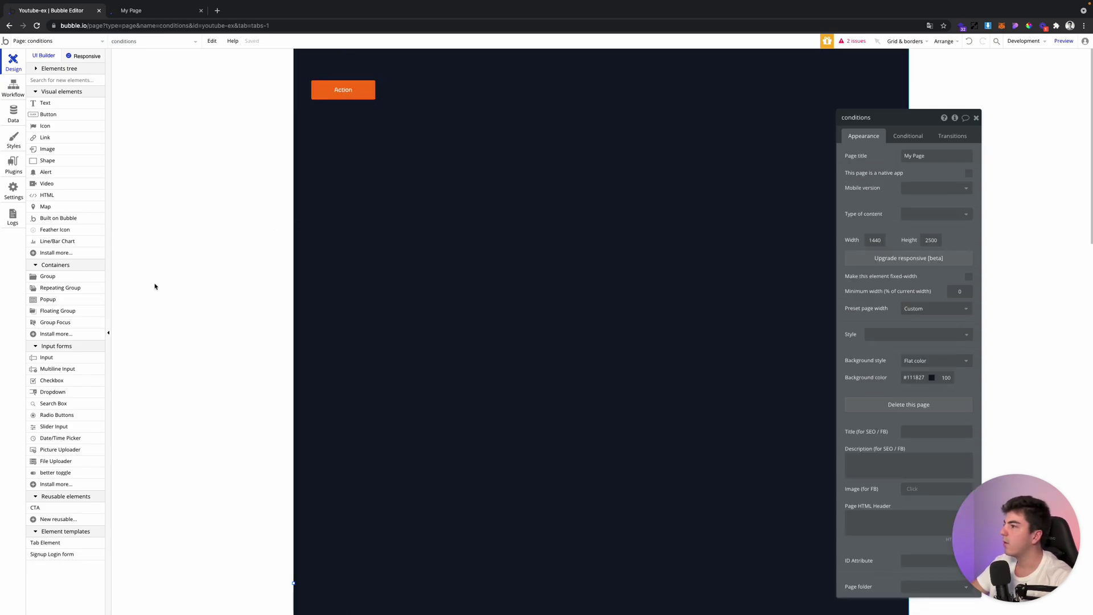
left_click(80, 279)
left_click(406, 149)
left_click_drag(443, 168, 351, 146)
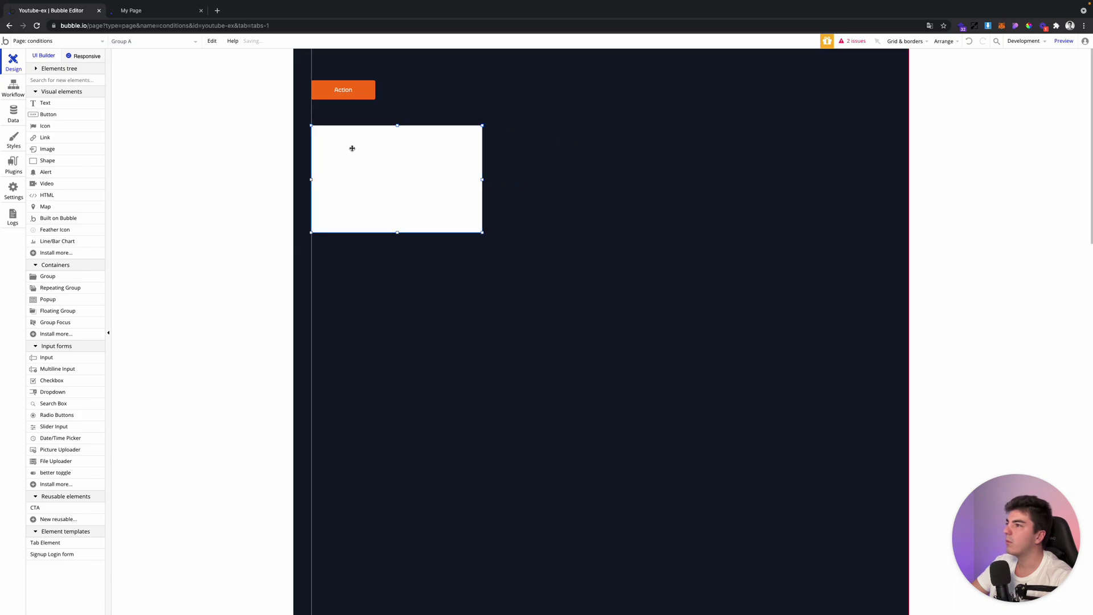
double_click(401, 165)
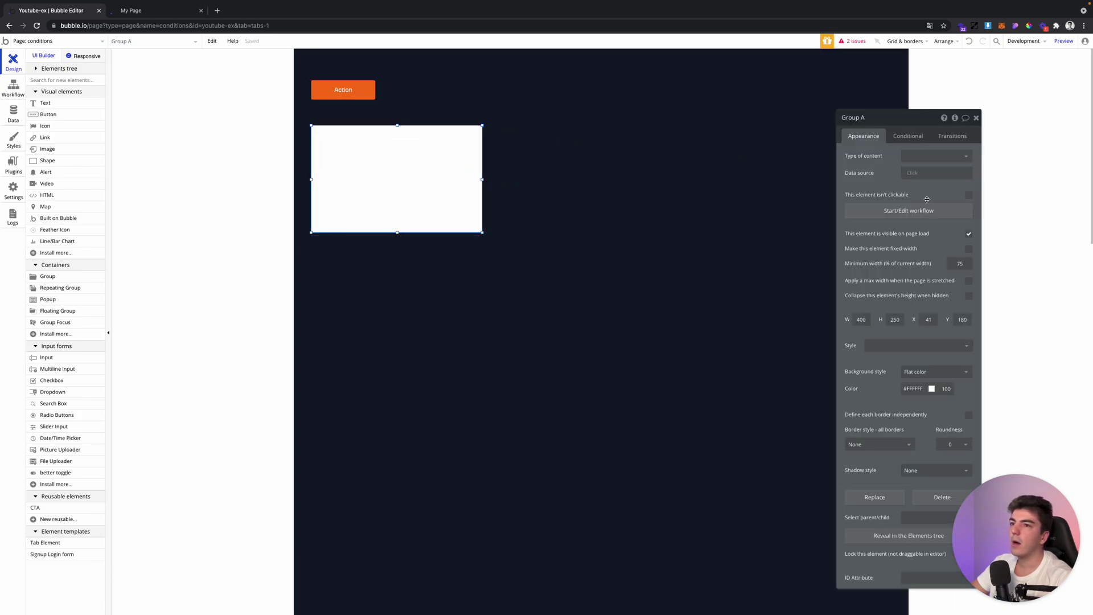
left_click(969, 235)
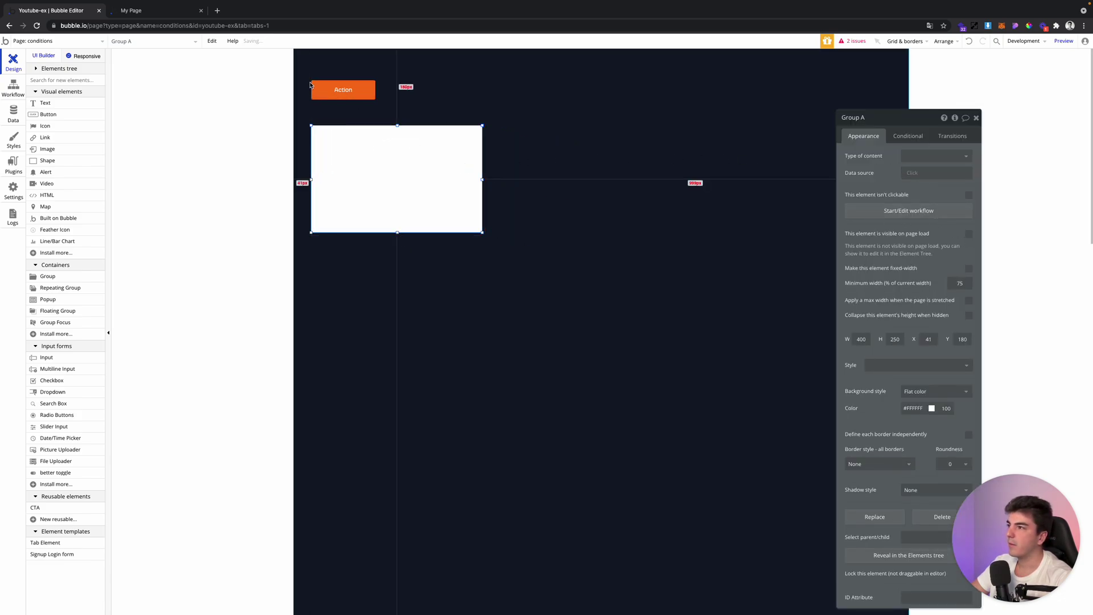
- Create a workflow for clicking the Action button that shows Group A
left_click(343, 89)
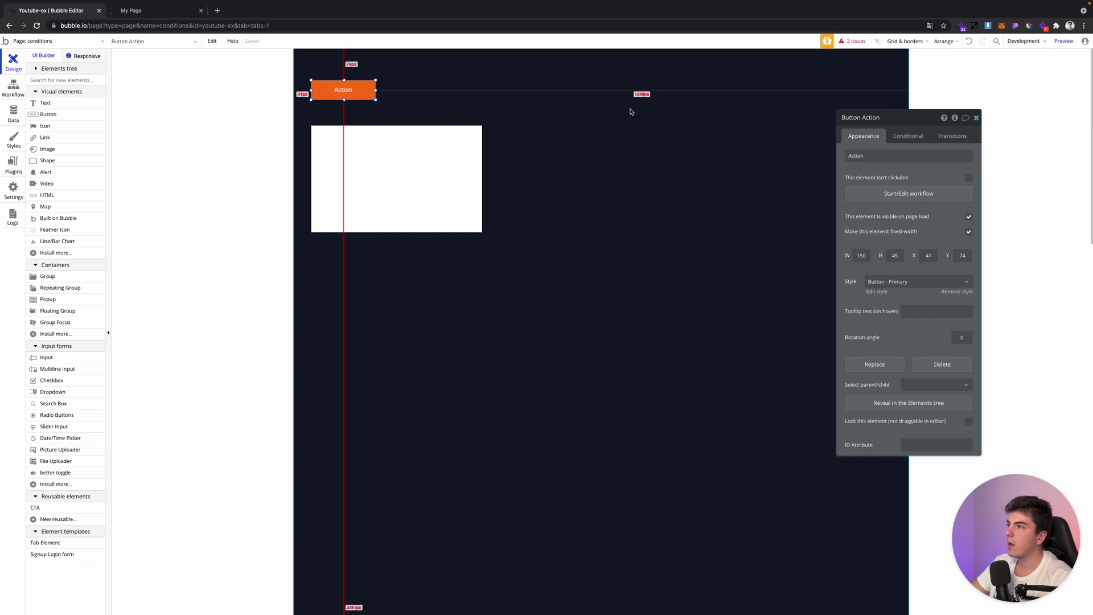
left_click(879, 193)
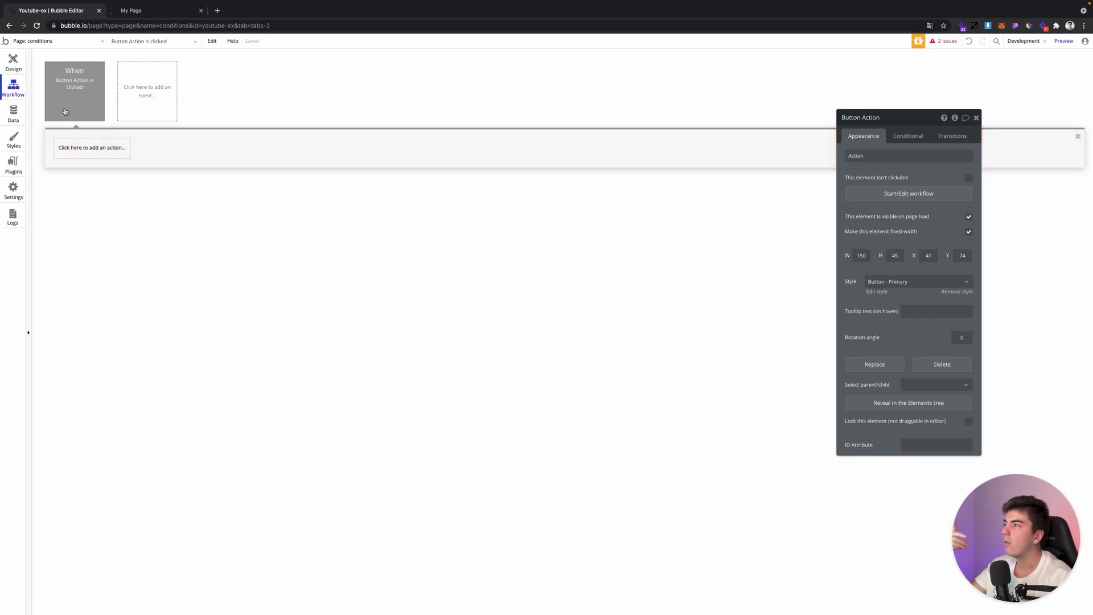
mouse_move(65, 111)
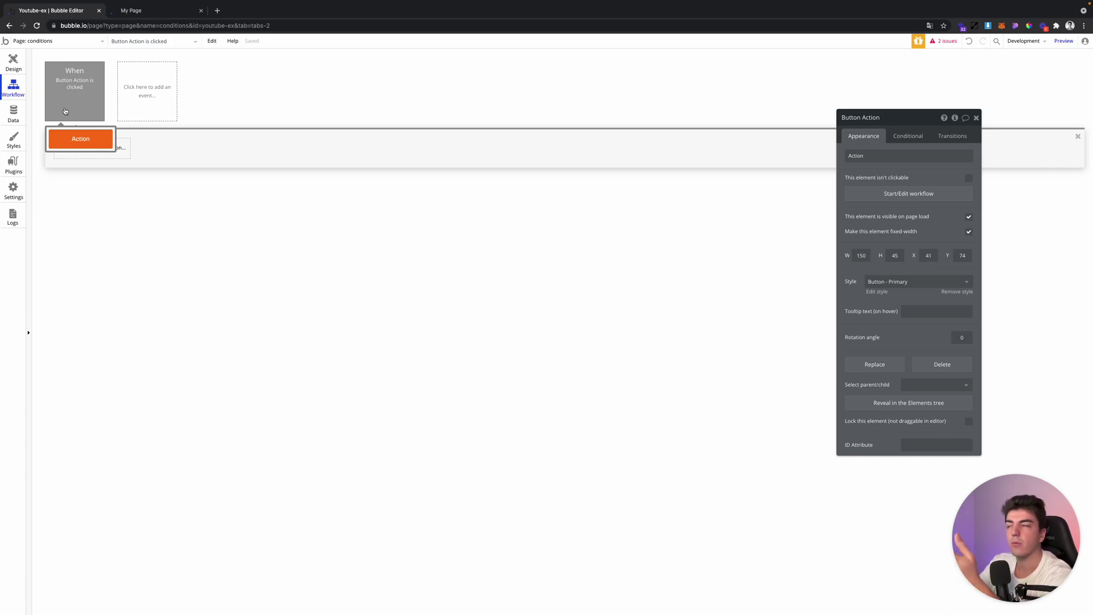
left_click(81, 138)
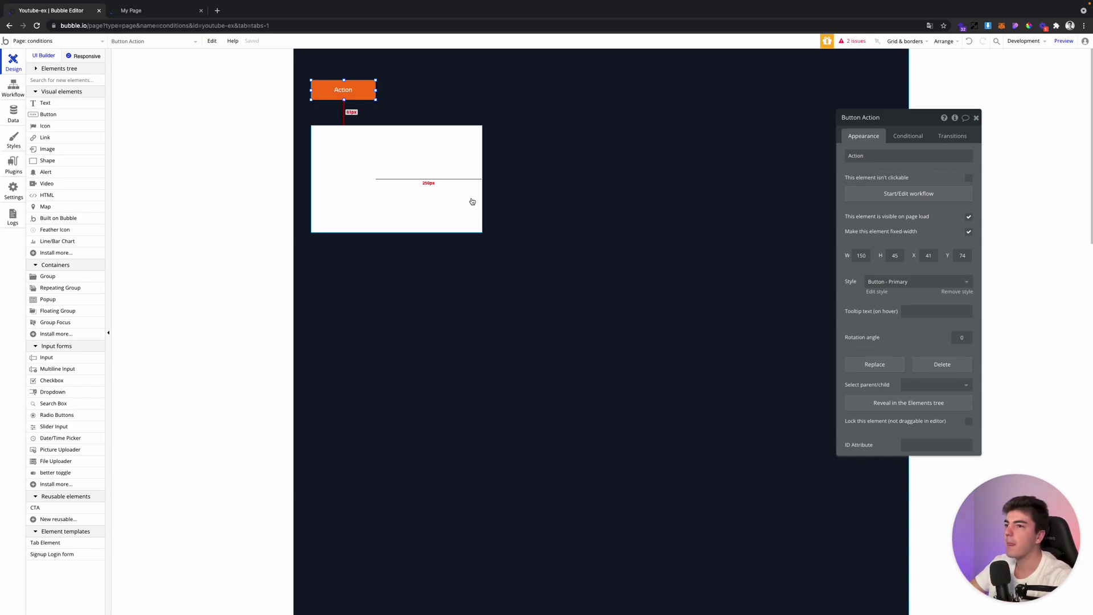
left_click(894, 194)
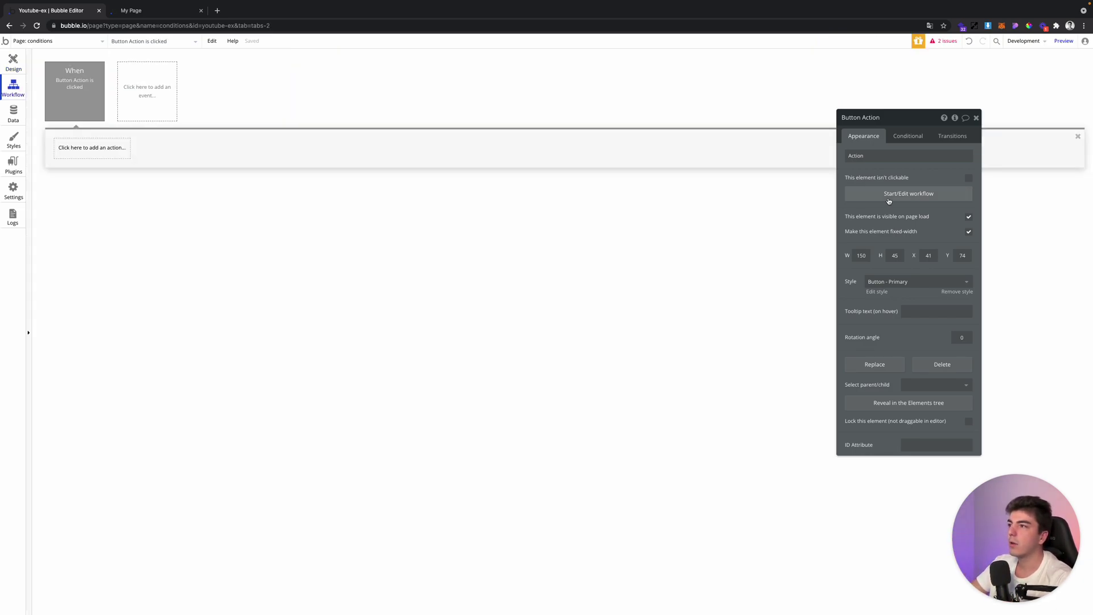
left_click(58, 143)
type("sh")
left_click(95, 191)
left_click(936, 138)
left_click(916, 151)
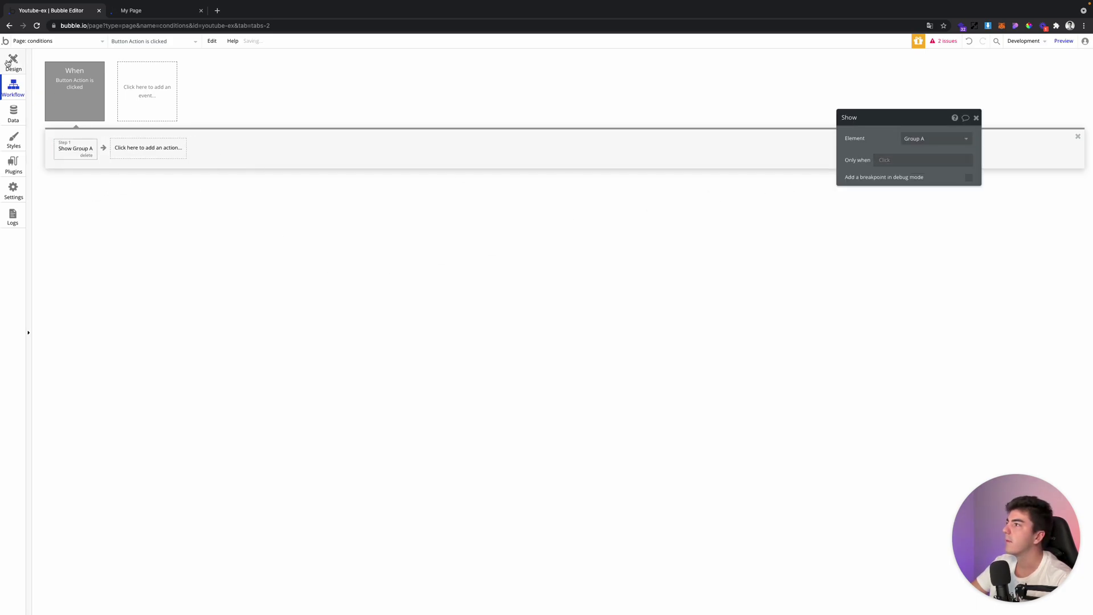
- Add a second workflow event triggered when Button Action is clicked
left_click(8, 63)
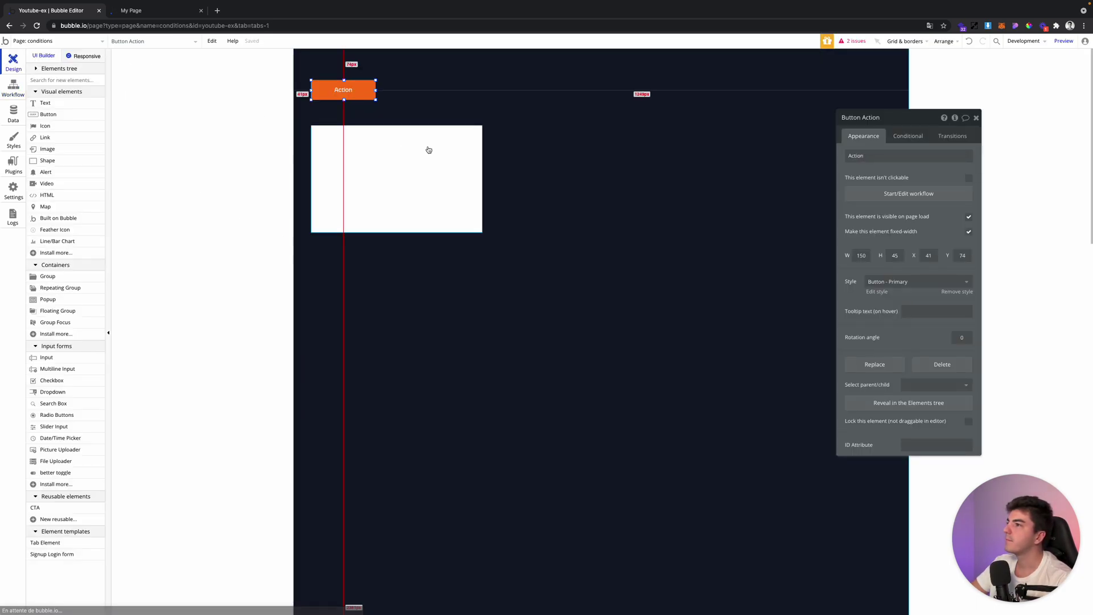
left_click(19, 96)
left_click(151, 113)
mouse_move(163, 155)
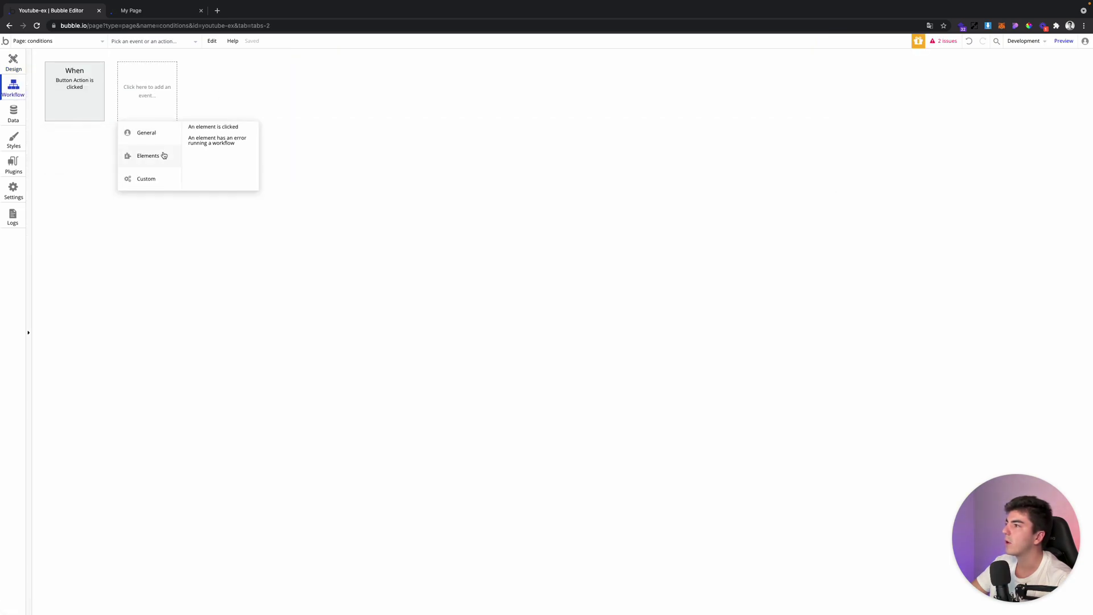
left_click(227, 127)
left_click(911, 140)
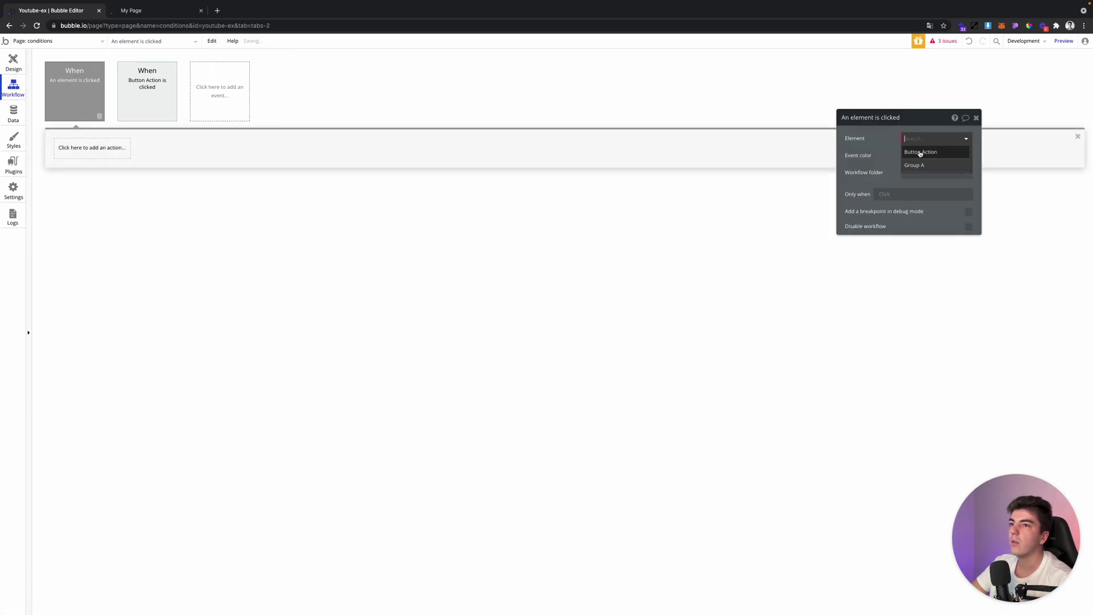
left_click(910, 152)
- Add a Hide action targeting Group A to the second Action button workflow
left_click(117, 149)
type("h")
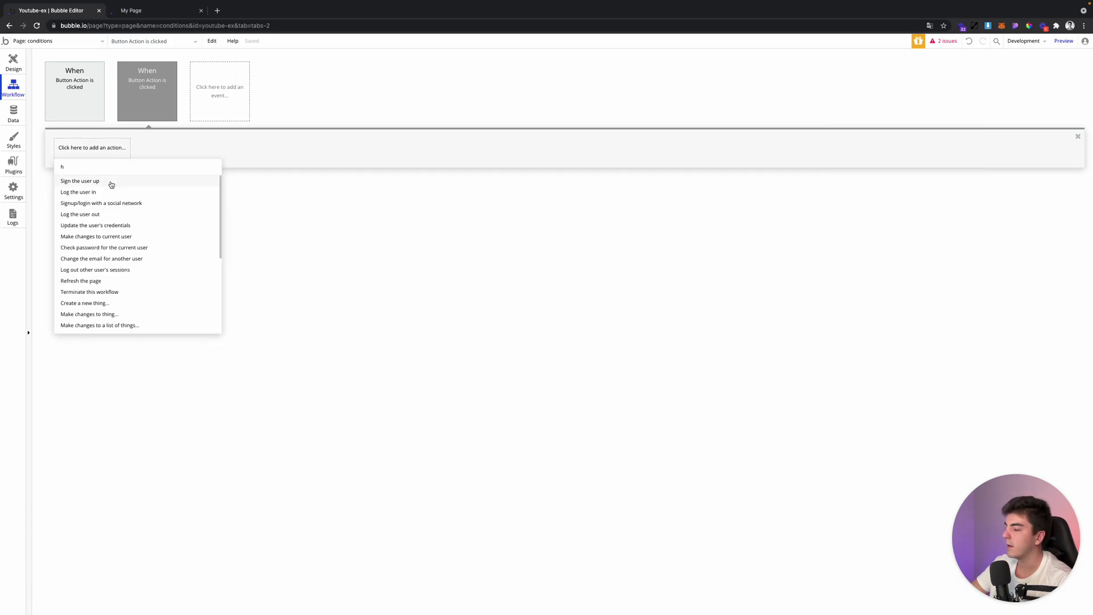
type("ii")
key("BackSpace")
type("de")
left_click(116, 184)
left_click(945, 146)
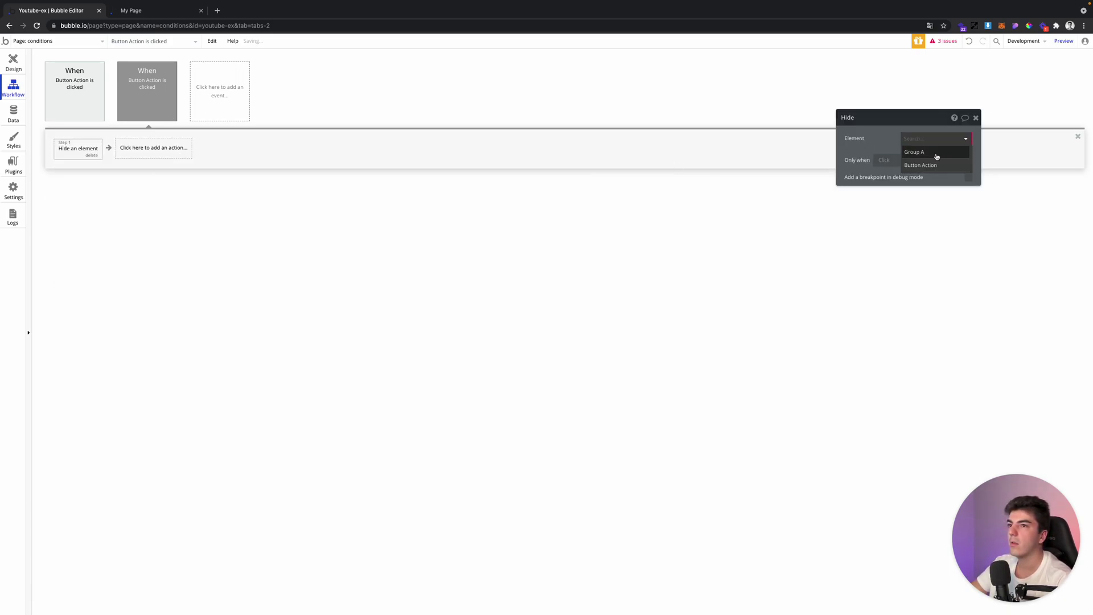
left_click(934, 156)
- In the page preview, trace the Action button's workflows step by step in the debugger, and trigger them again in a normal run
left_click(124, 11)
left_click(168, 43)
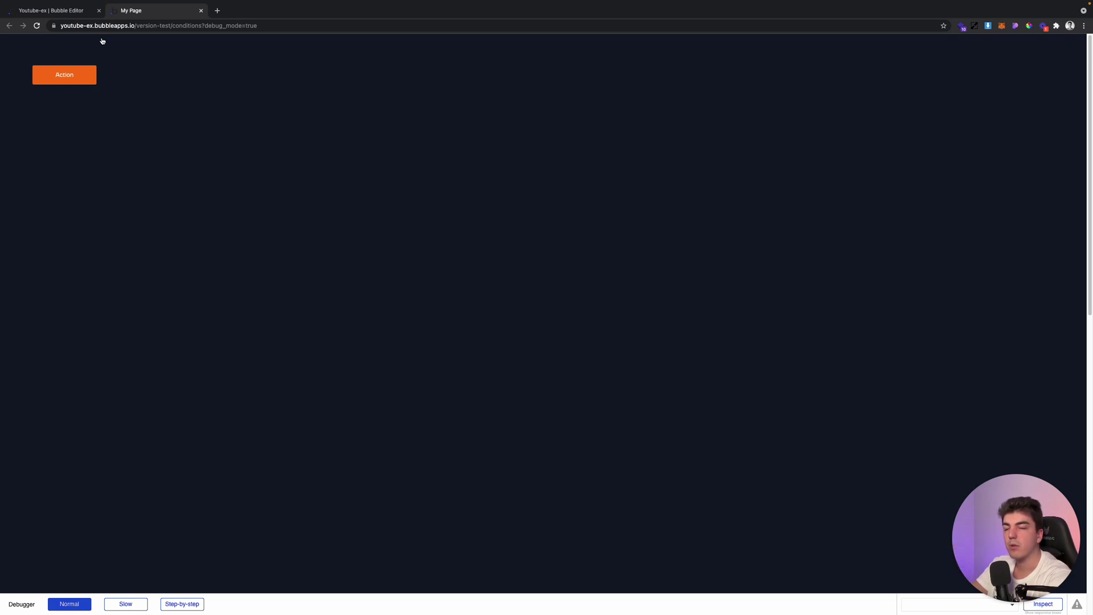
left_click(76, 14)
left_click(151, 12)
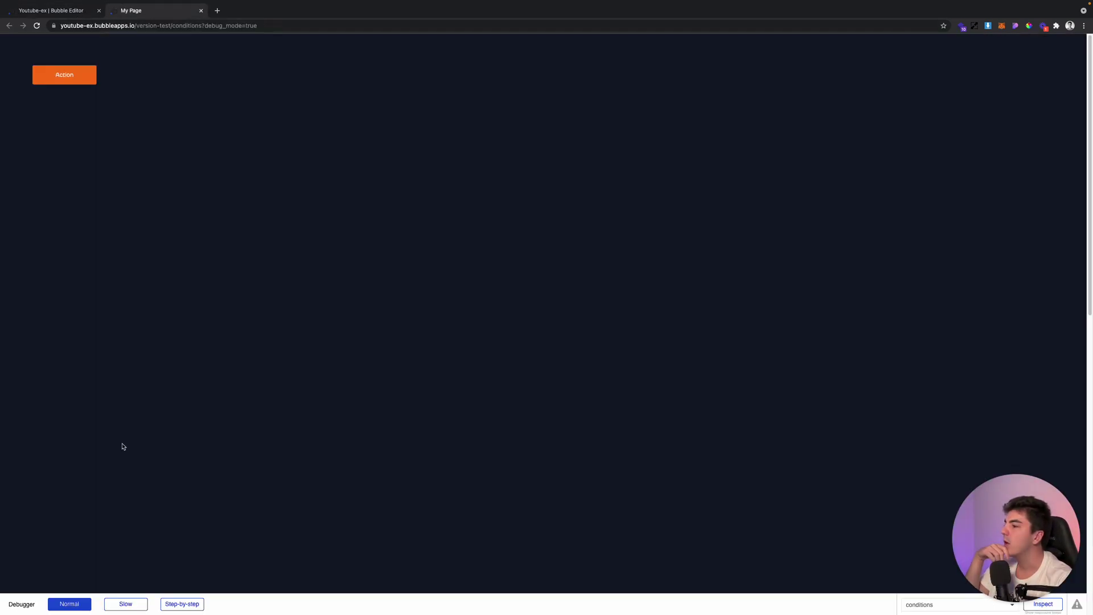
left_click(167, 604)
left_click(65, 75)
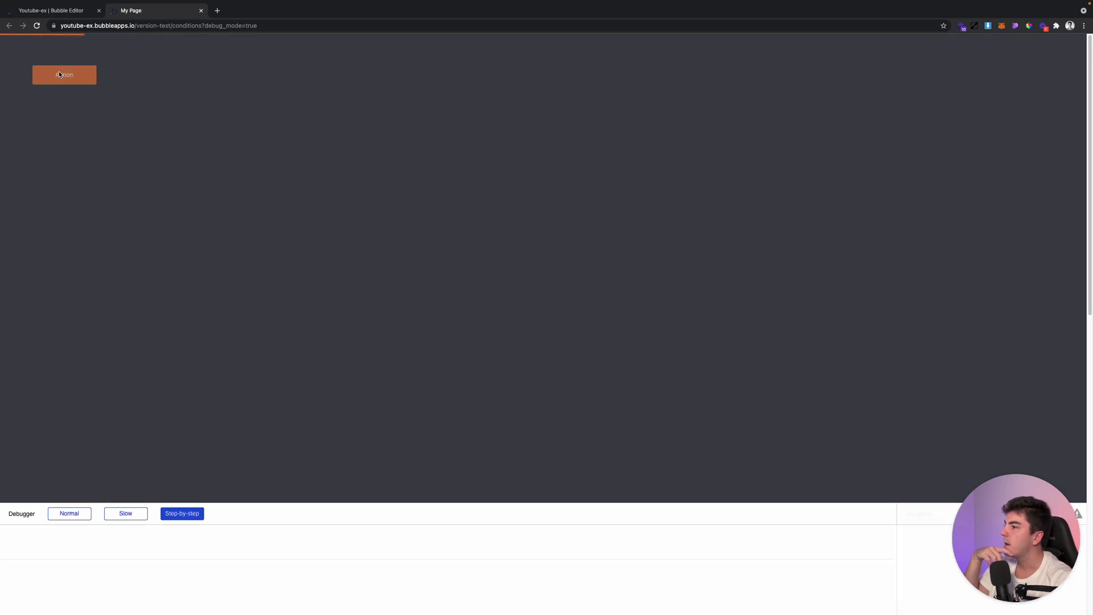
left_click(176, 497)
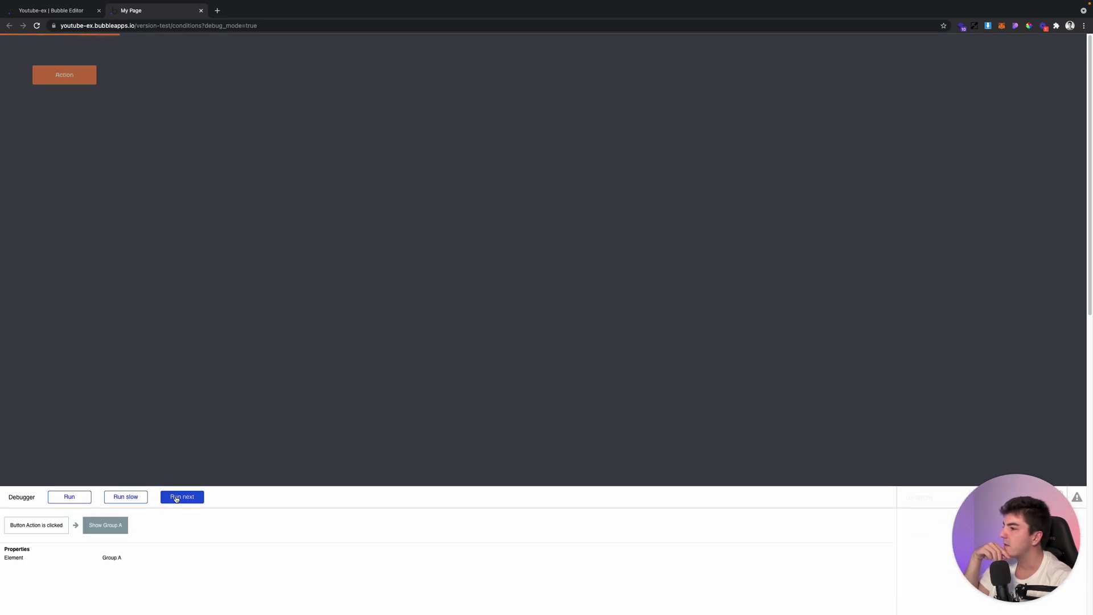
left_click(176, 497)
left_click(176, 497)
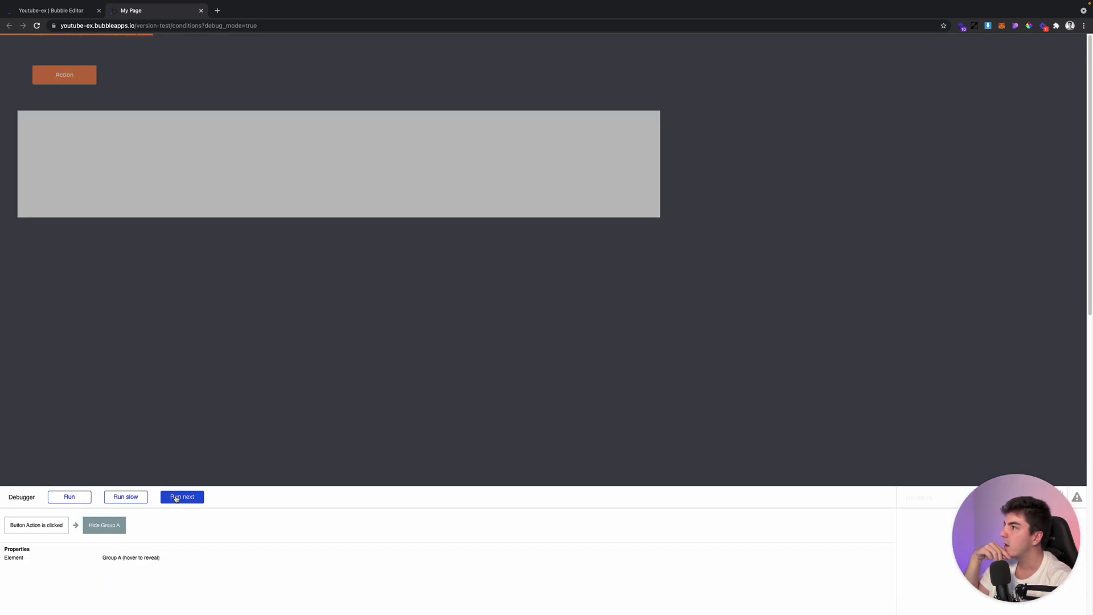
left_click(177, 499)
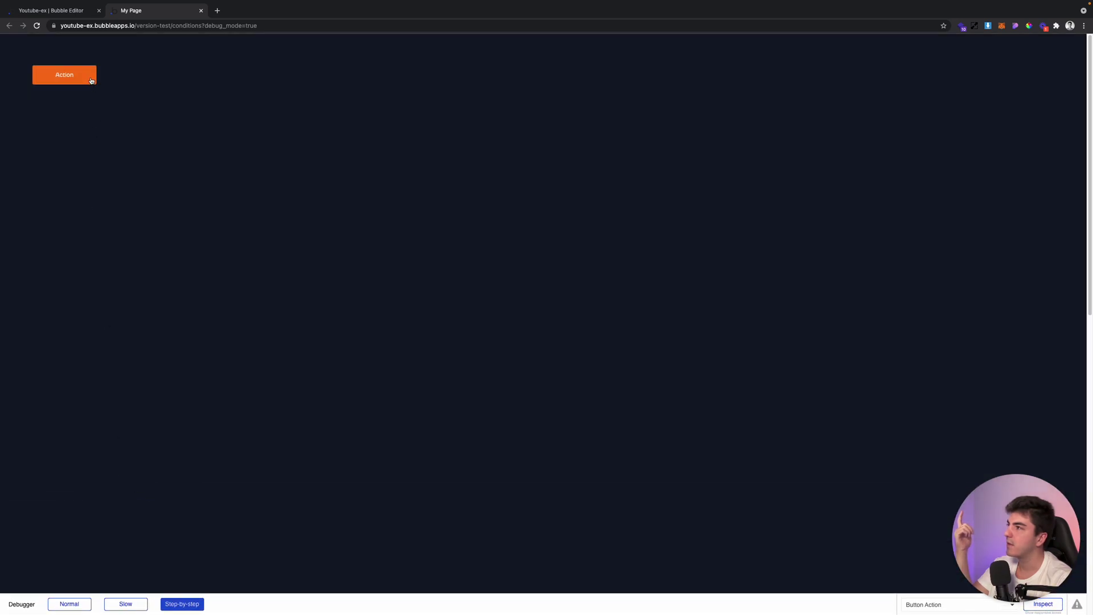
left_click(91, 81)
left_click(69, 497)
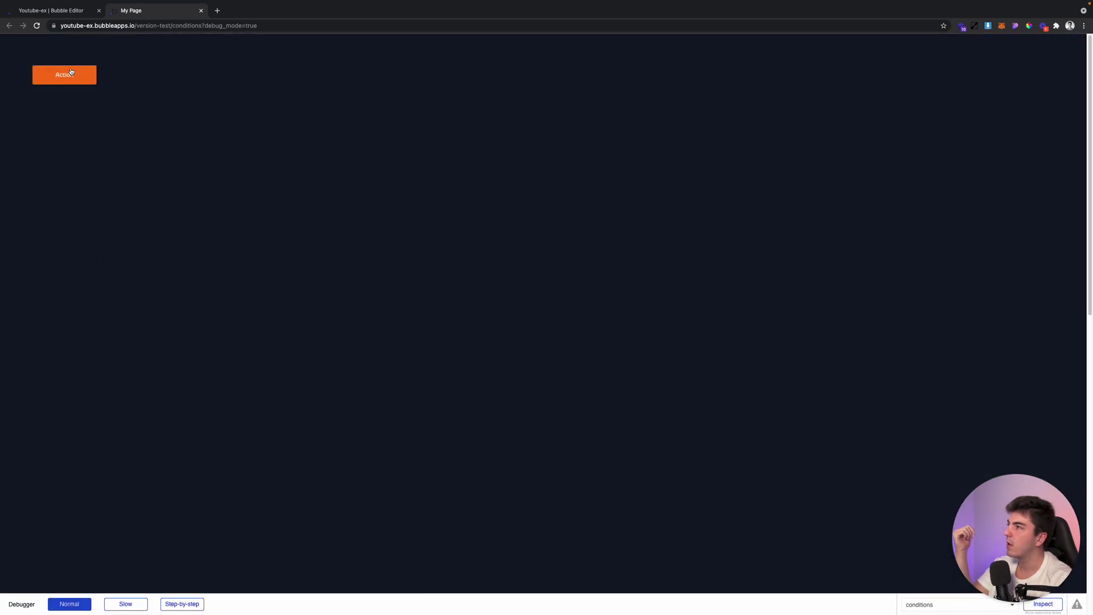
- In the Bubble editor, restrict the workflow that shows Group A to run only when Group A isn't visible
left_click(62, 11)
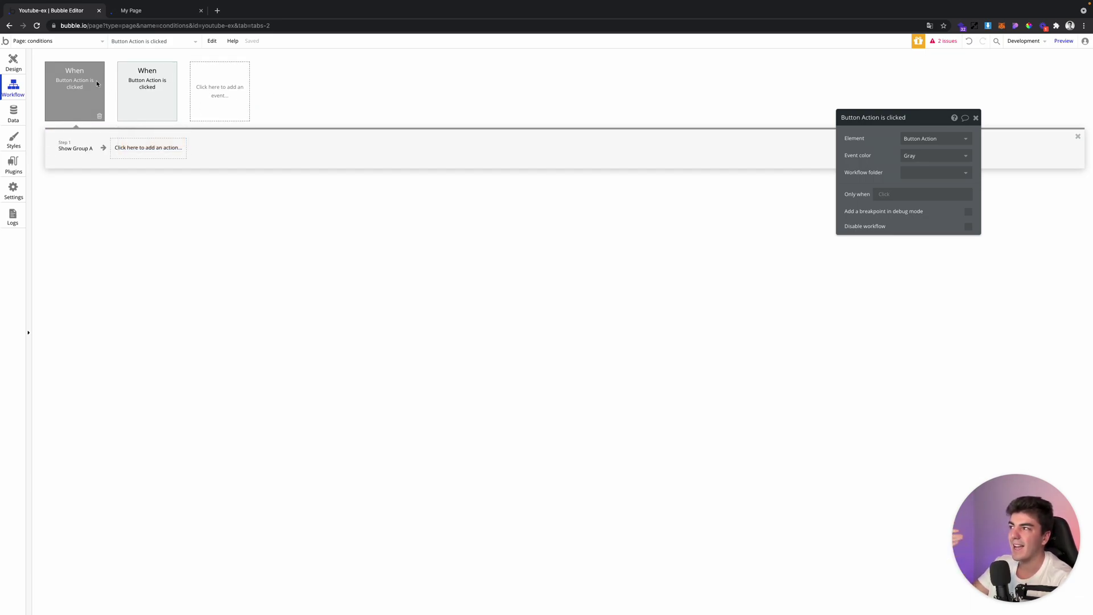
left_click_drag(870, 186, 440, 155)
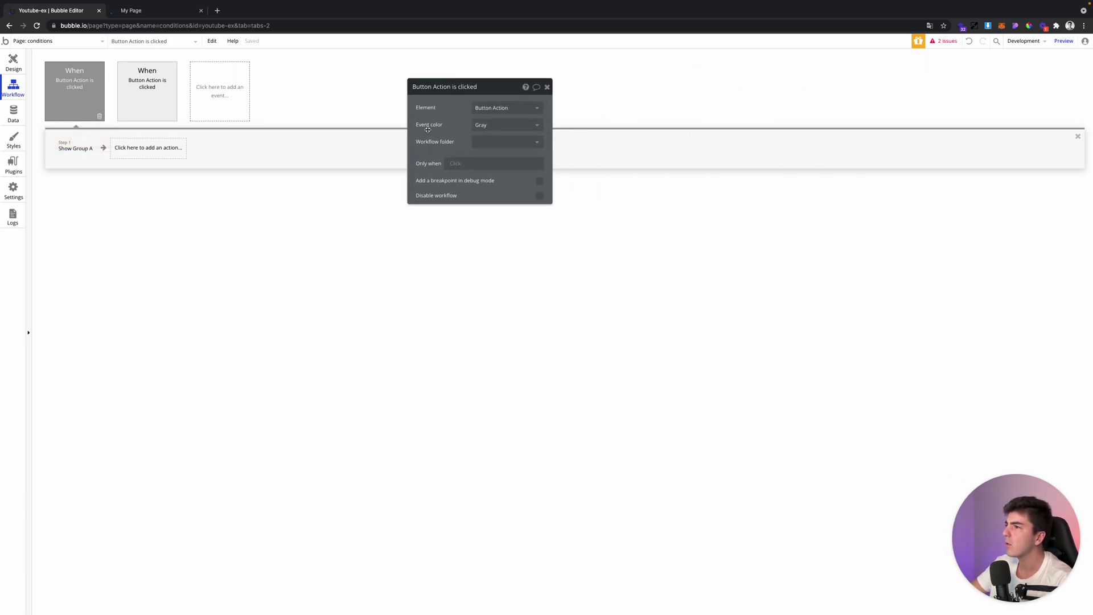
left_click(454, 165)
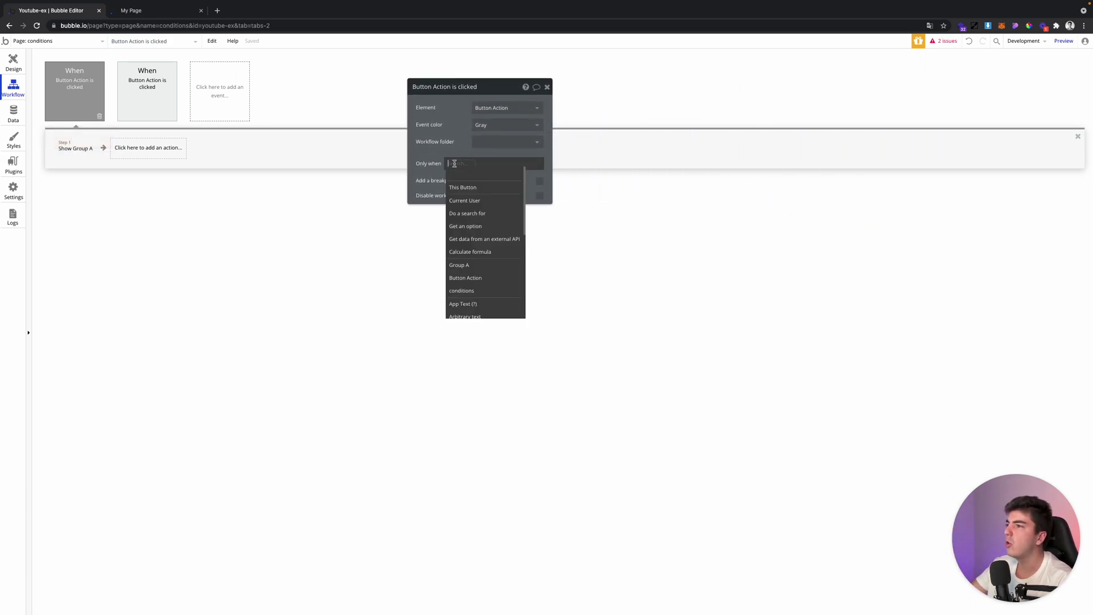
left_click(468, 265)
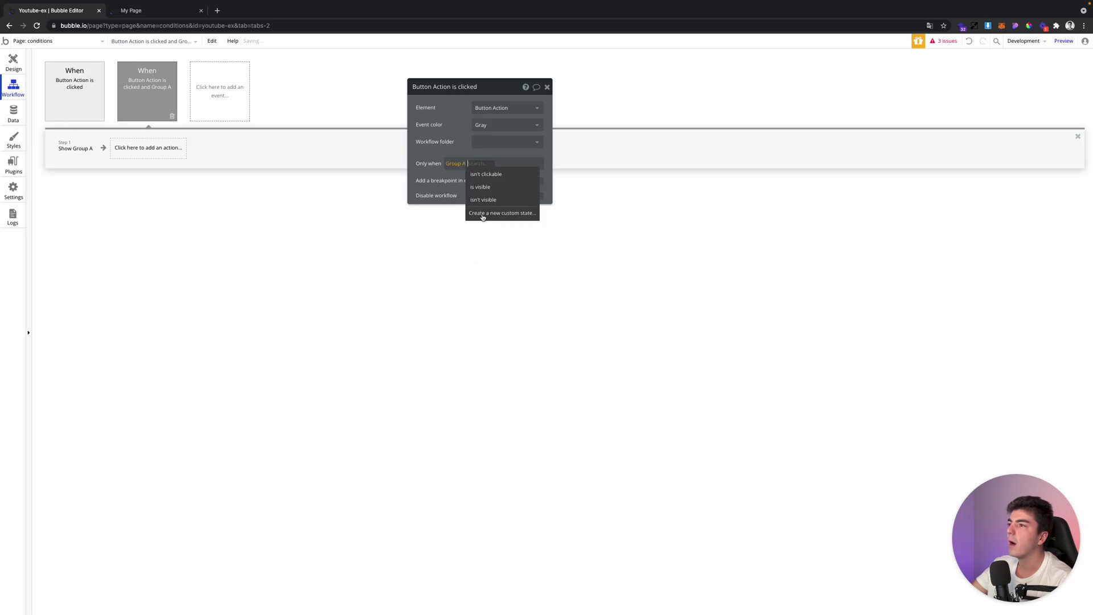
left_click(491, 201)
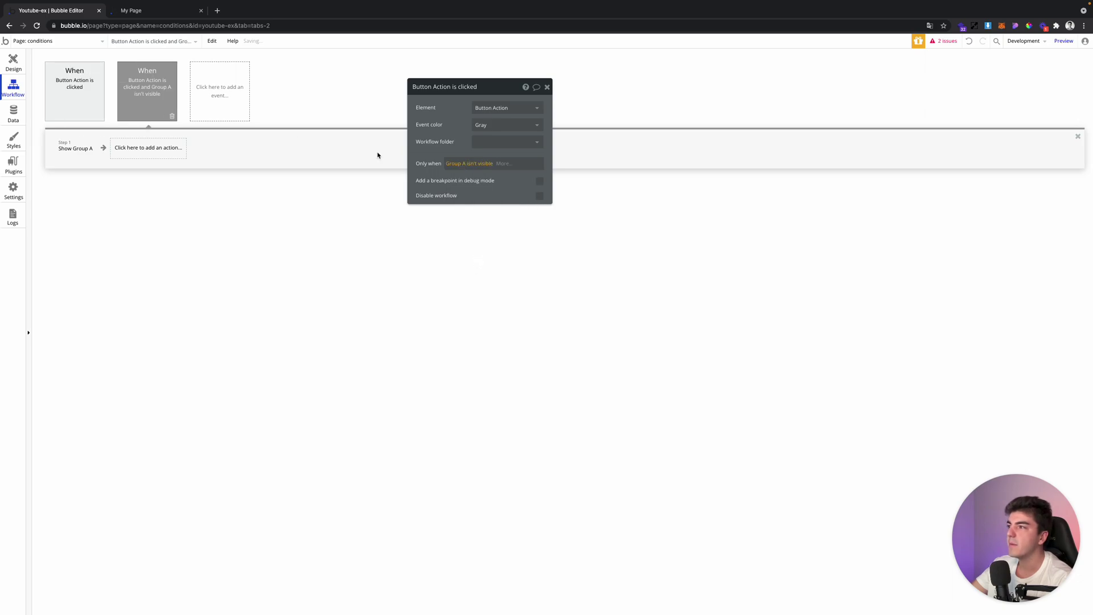
- Restrict the workflow that hides Group A to run only when Group A is visible
left_click(75, 91)
left_click(464, 163)
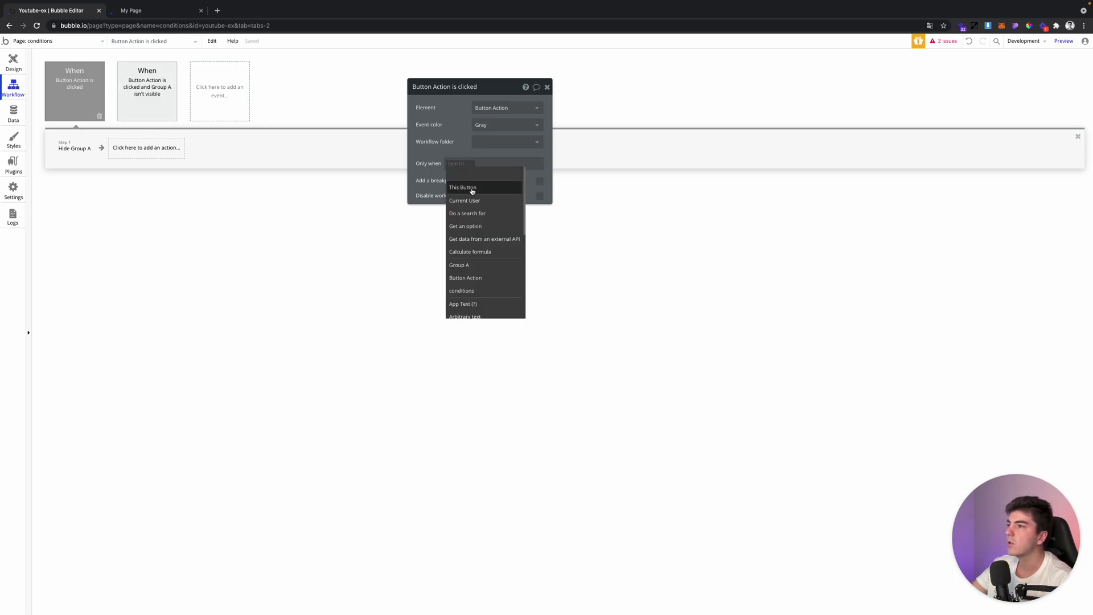
left_click(480, 266)
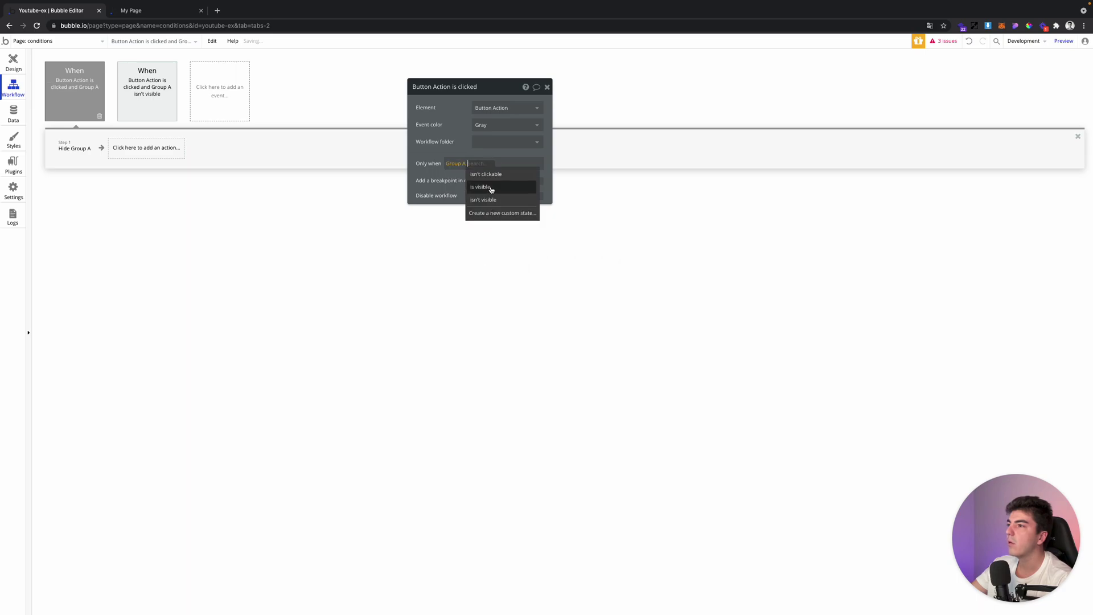
left_click(488, 188)
- Refresh the page preview and trigger the Action button repeatedly to test the conditional show and hide workflows
left_click(162, 16)
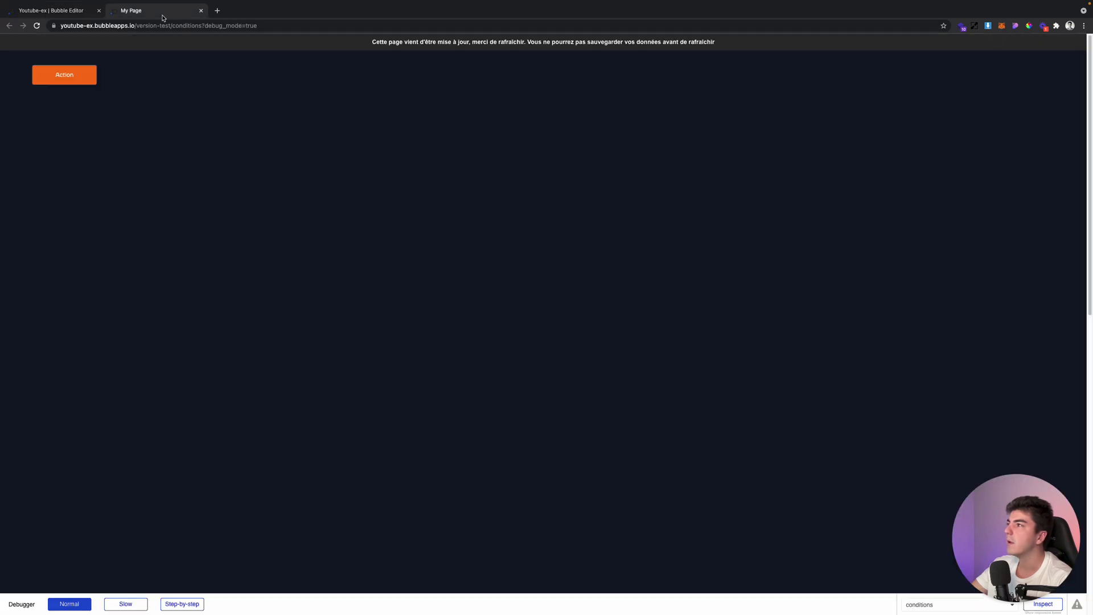
left_click(203, 44)
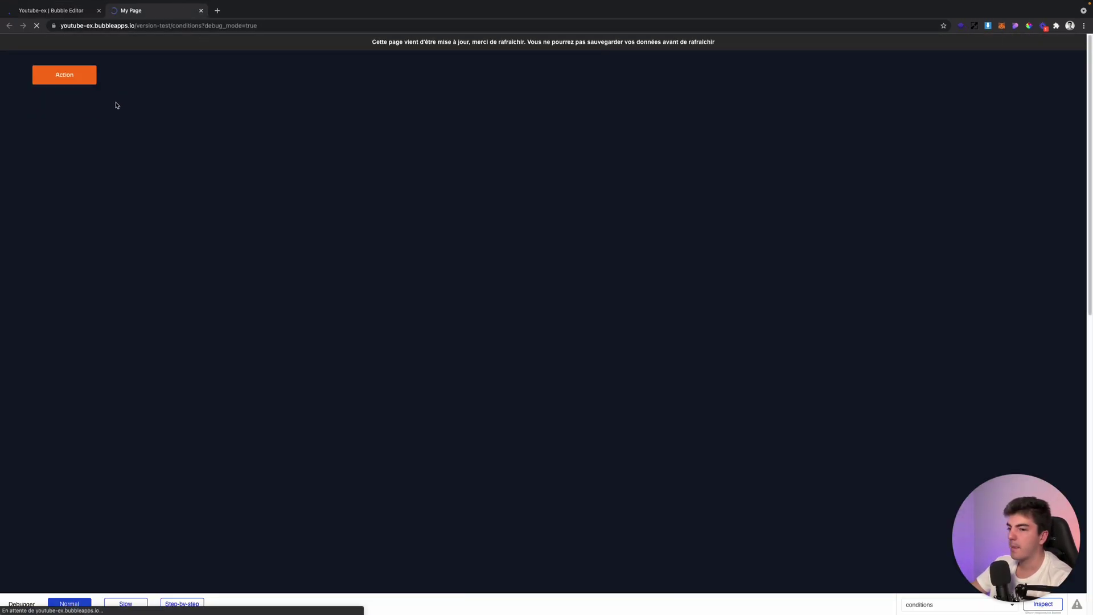
left_click(83, 81)
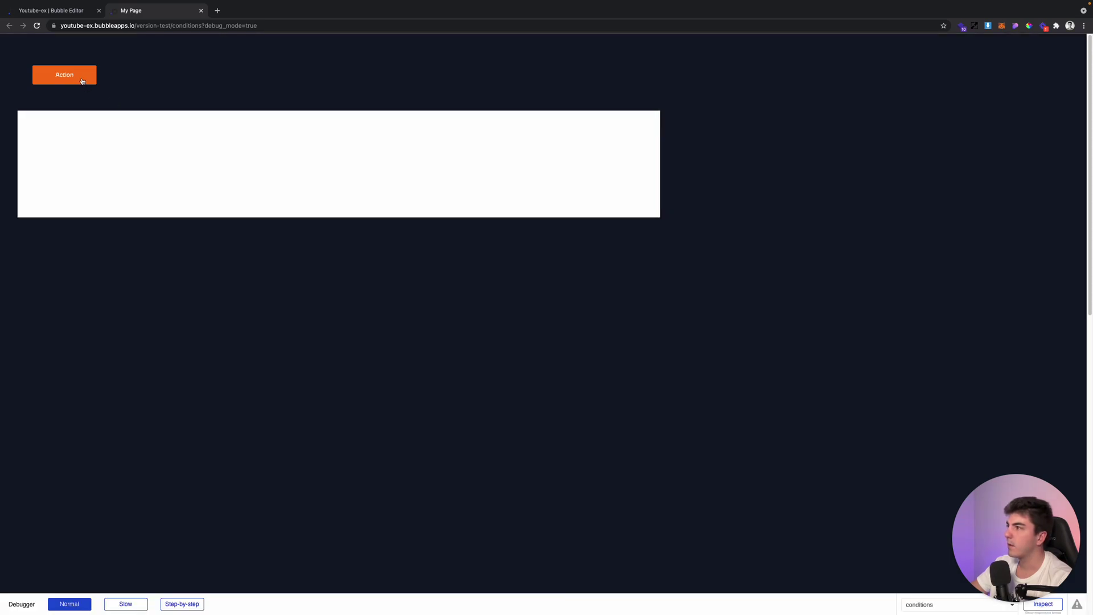
left_click(54, 12)
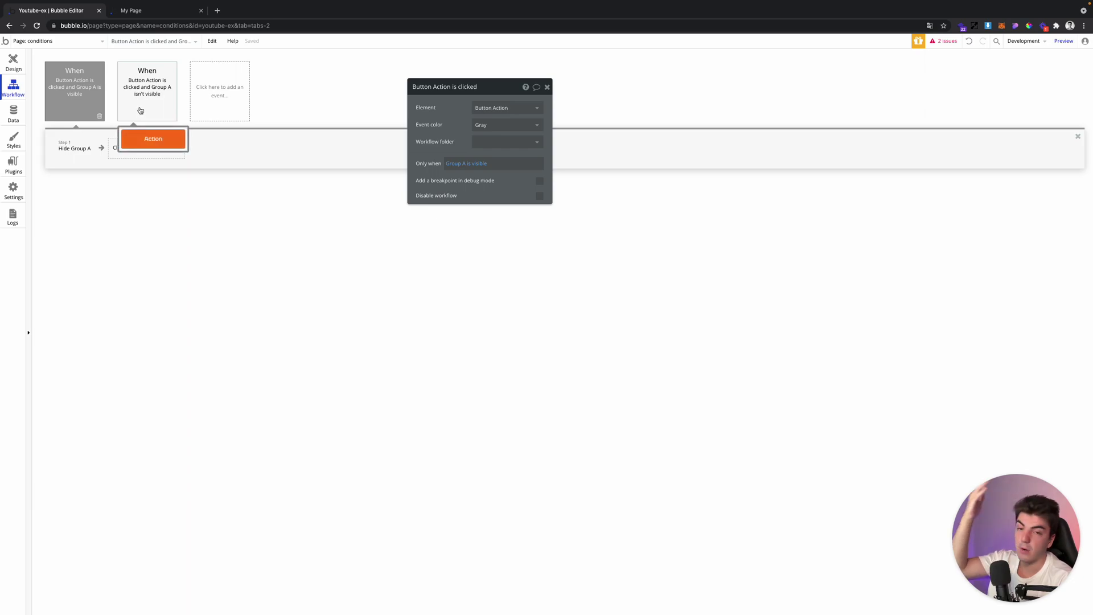
left_click(123, 16)
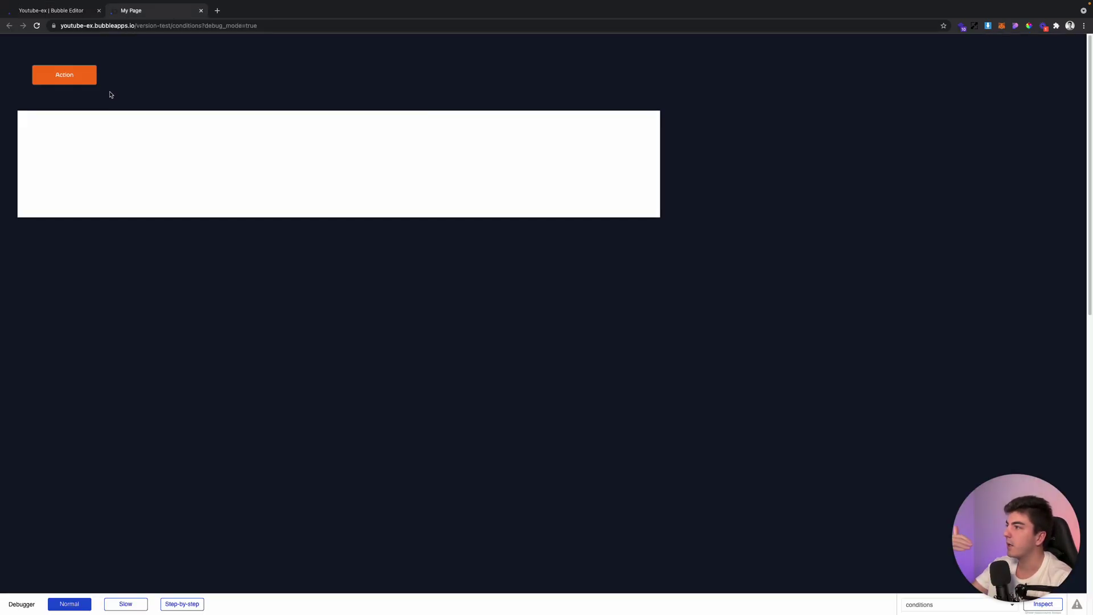
left_click(88, 82)
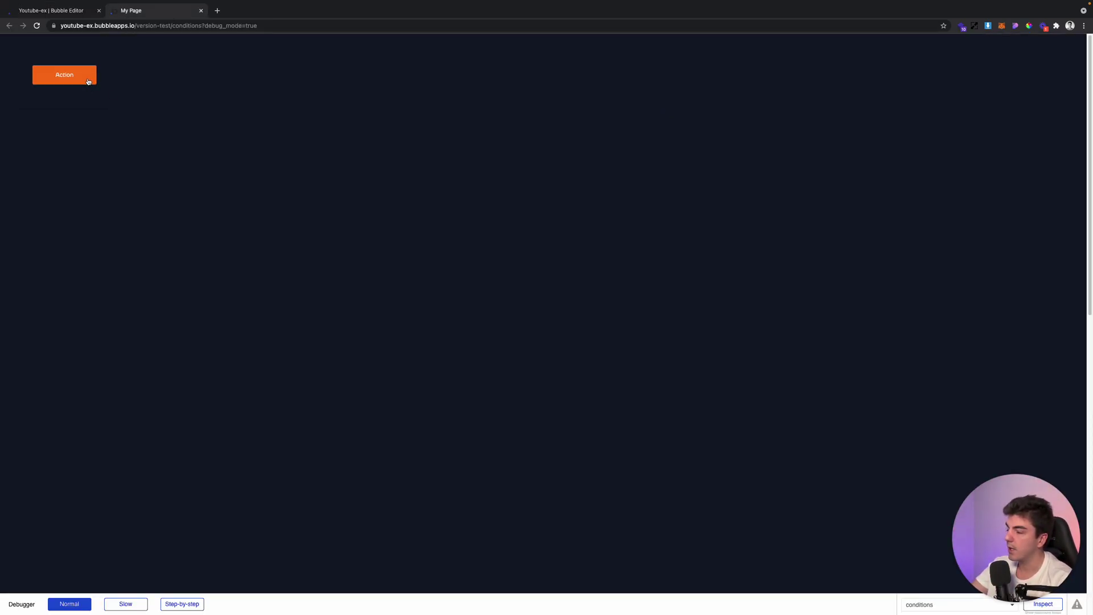
left_click(88, 82)
left_click(89, 82)
left_click(88, 82)
left_click(88, 82)
- Back in the Bubble editor, delete both Button Action click workflows
left_click(69, 12)
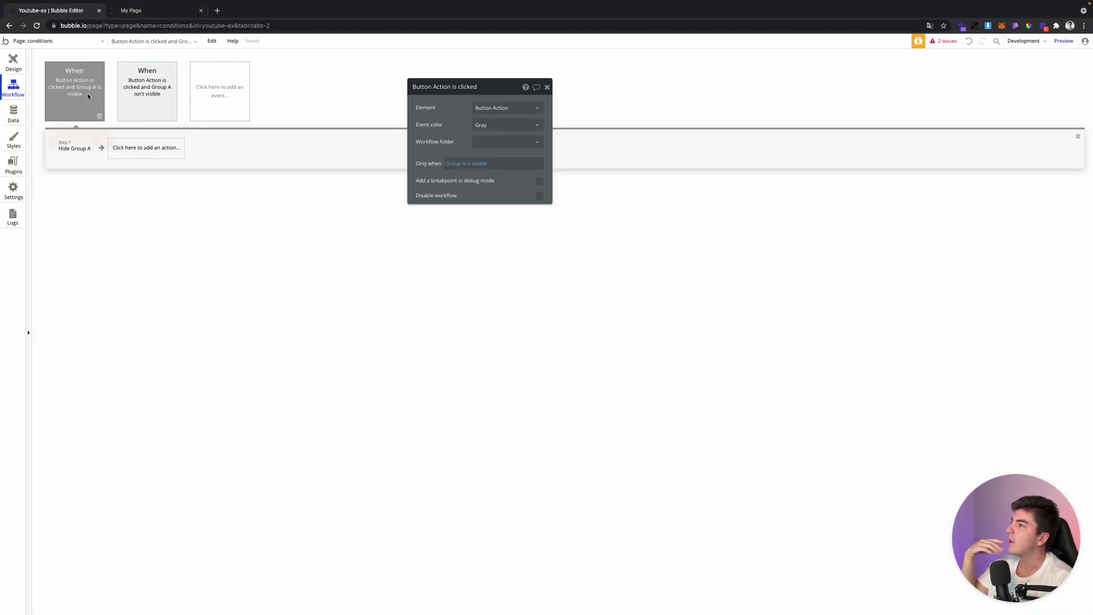
left_click(99, 115)
left_click(79, 91)
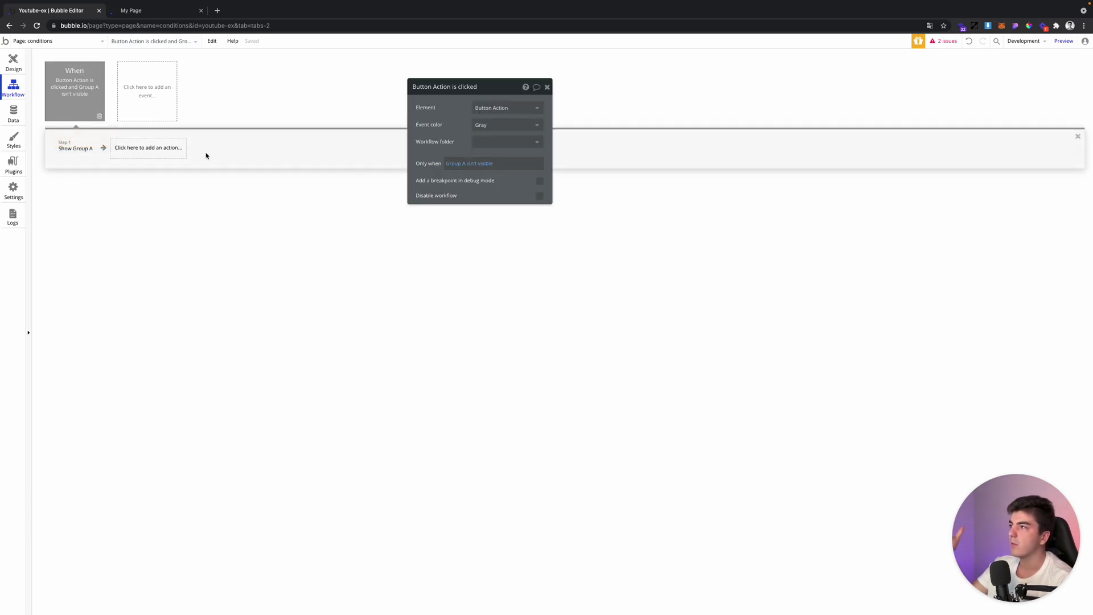
left_click(100, 116)
- Return to the page design and delete Group A and the Action button from the page
left_click(14, 62)
left_click(546, 89)
left_click(372, 155)
key("Delete")
left_click(341, 97)
key("Delete")
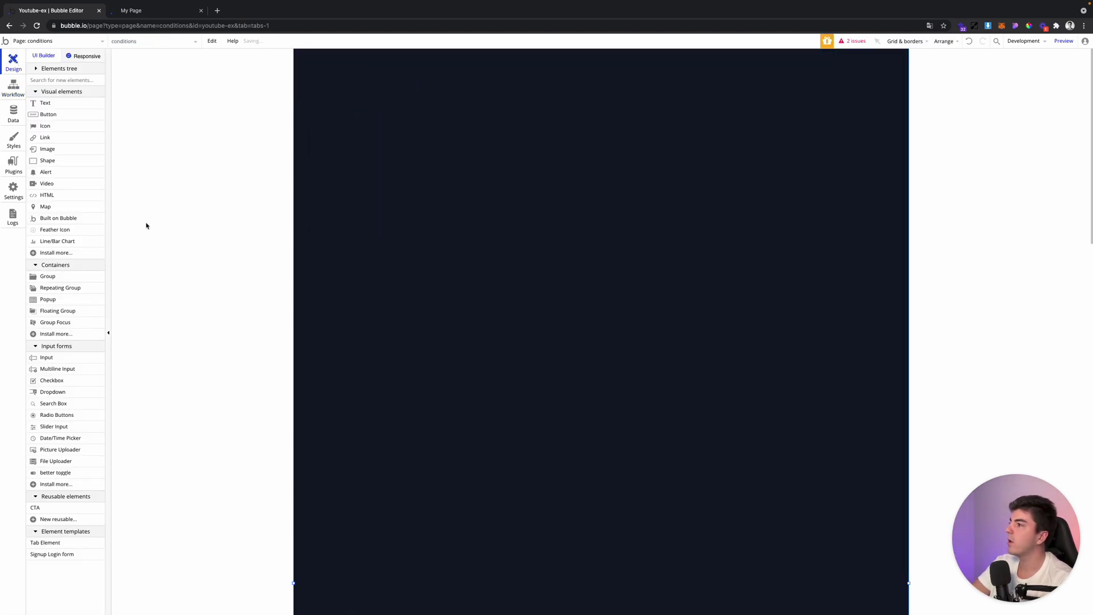
- Draw a repeating group about 1189 by 399 px near the page top, with content type User and an unconstrained search for Users as data source
left_click(60, 288)
left_click_drag(294, 85, 802, 256)
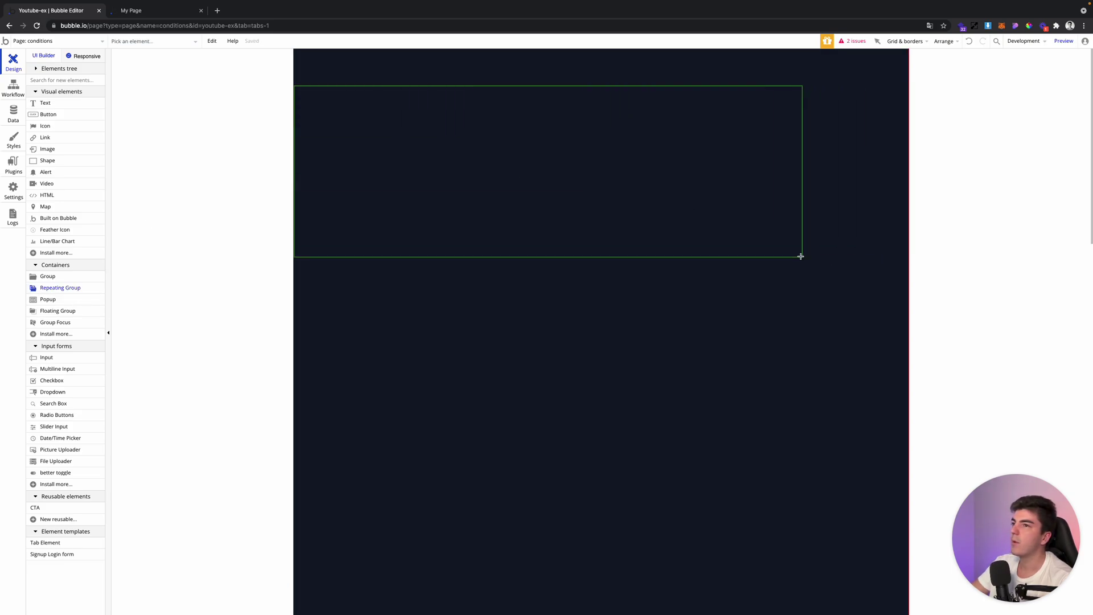
left_click(504, 126)
left_click(500, 147)
left_click(486, 145)
left_click(491, 161)
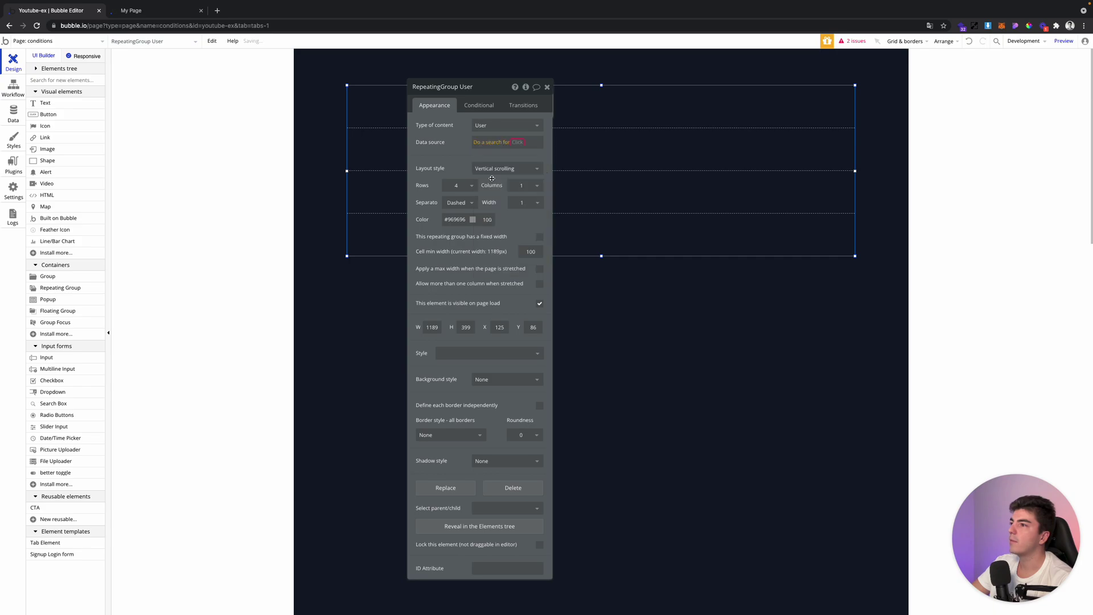
left_click(651, 120)
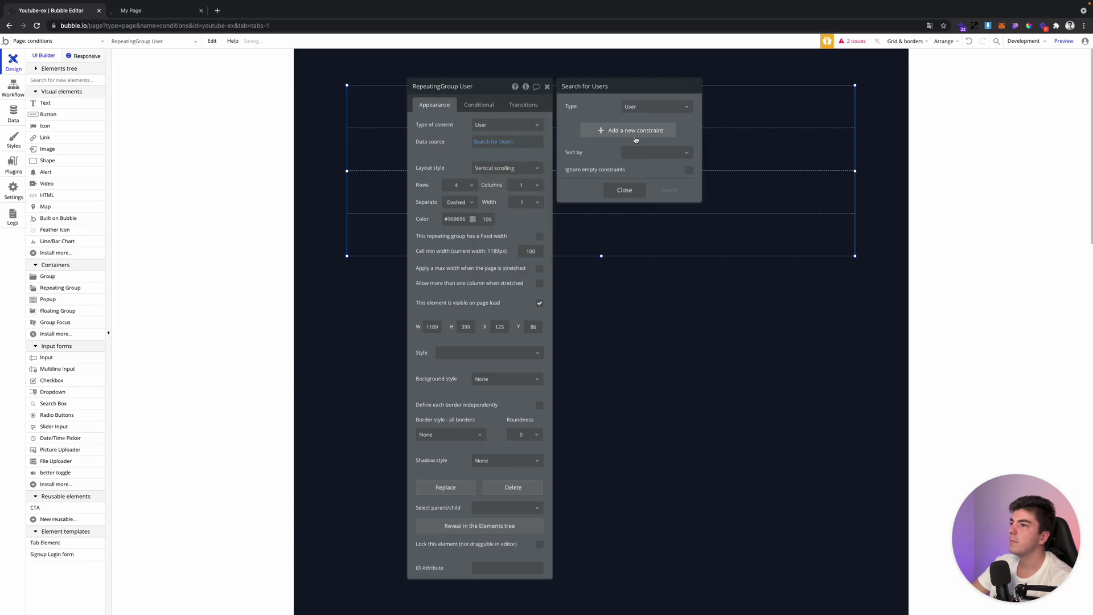
left_click(623, 188)
- Set the repeating group's layout style to Full list and give it solid #FFFFFF separators
left_click(501, 169)
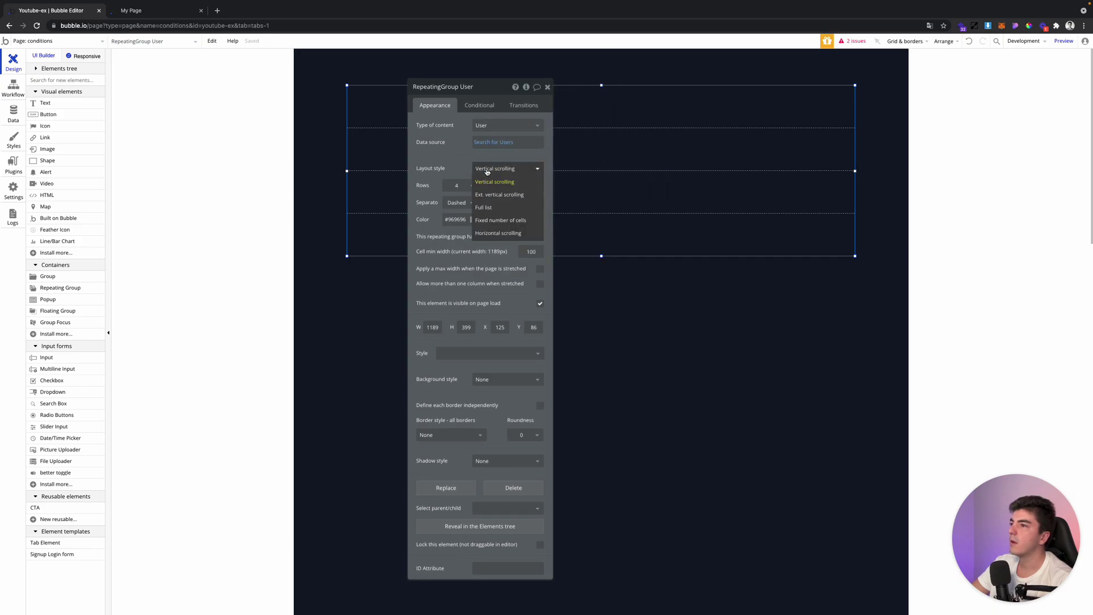
left_click(491, 209)
left_click(466, 202)
left_click(463, 215)
left_click_drag(481, 180, 465, 334)
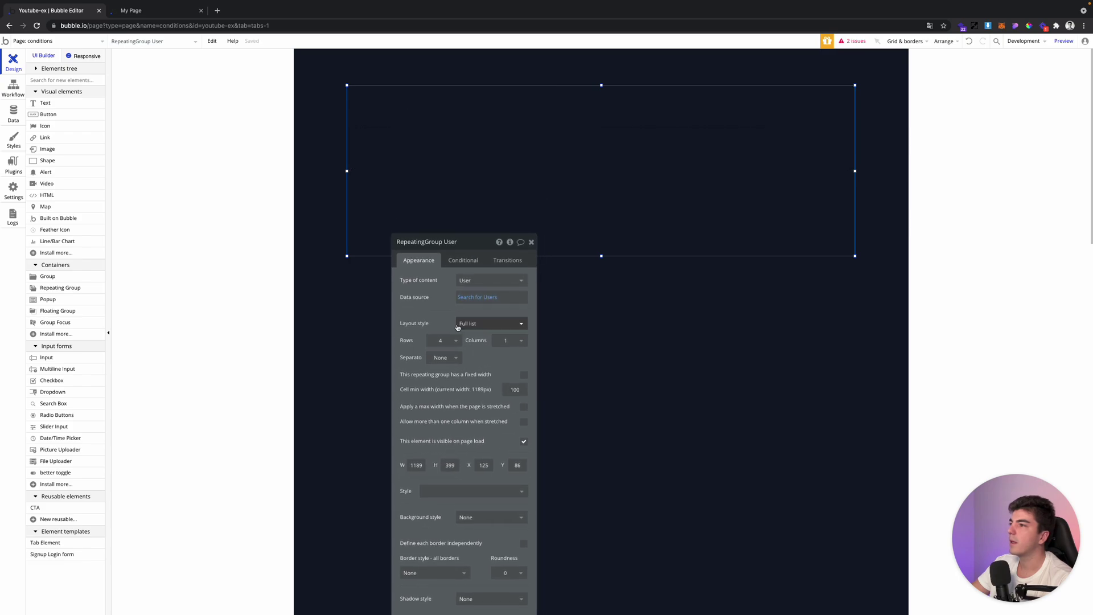
left_click(444, 357)
left_click(444, 385)
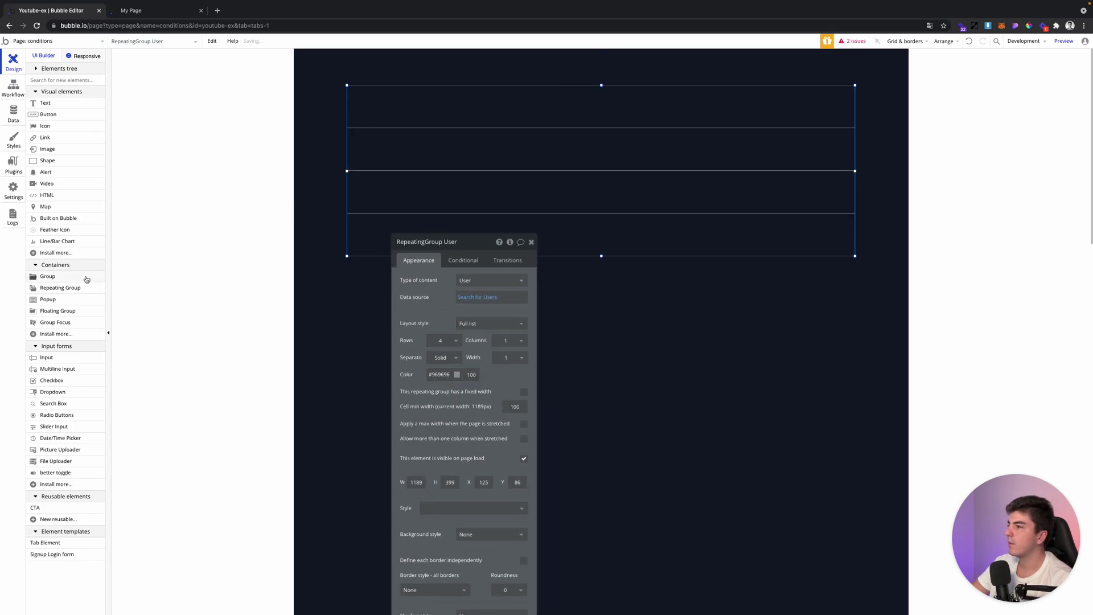
left_click(457, 375)
left_click(455, 452)
left_click(345, 331)
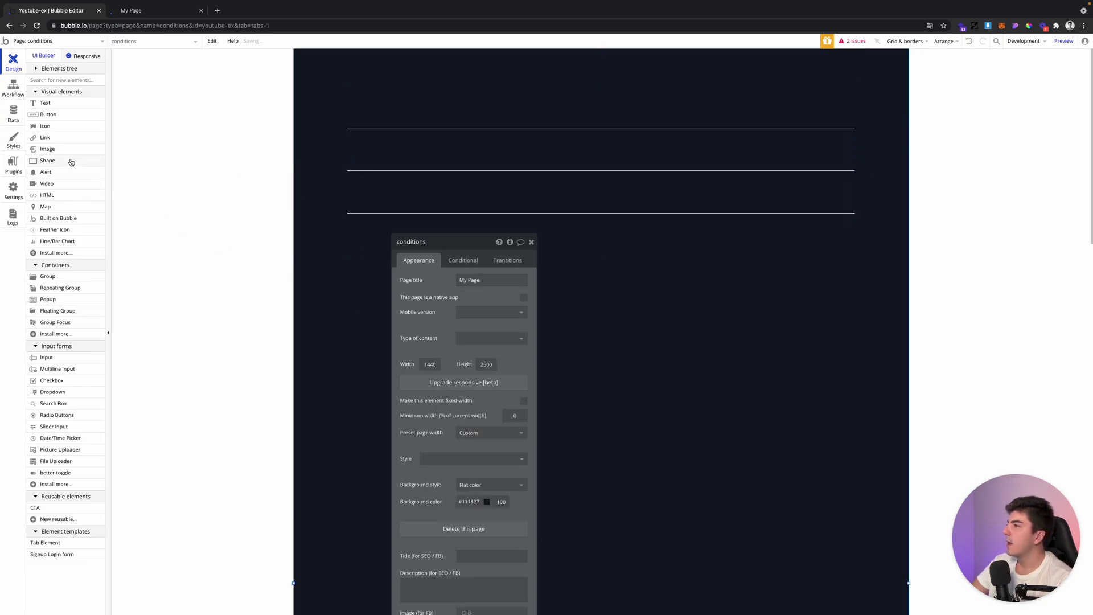
- Add a text element about 200 by 45 px in the repeating group's first cell, showing Current cell's User's Prénom
left_click(170, 116)
left_click(361, 109)
left_click_drag(383, 116, 378, 109)
left_click(484, 283)
left_click(552, 279)
left_click(450, 303)
left_click(492, 328)
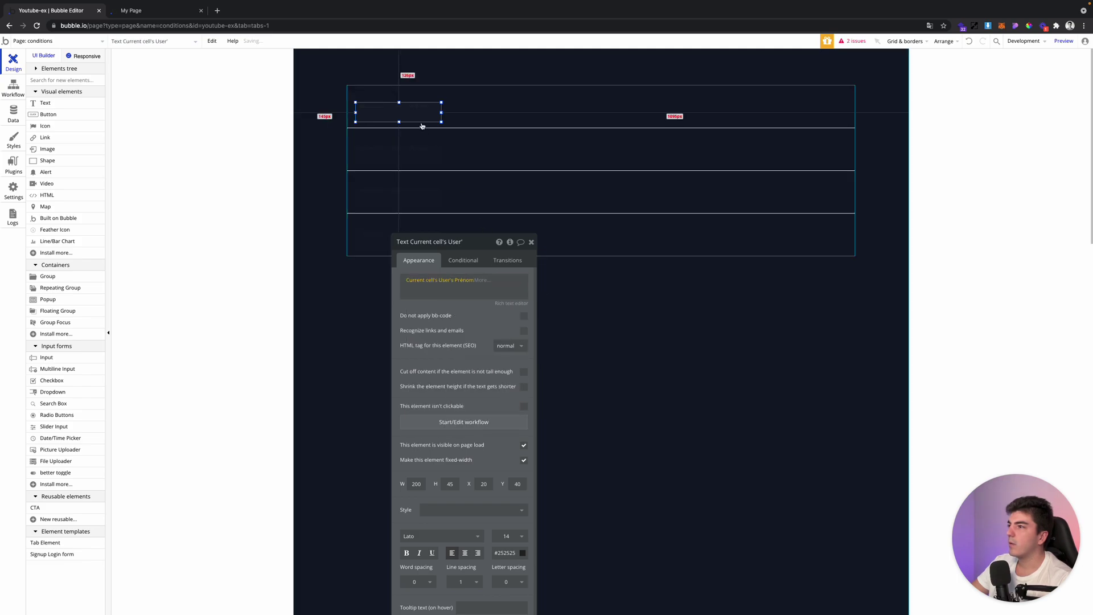
- Duplicate the Prénom text beside the original and apply the bold light text style to the original
left_click_drag(415, 111, 496, 110)
left_click(381, 106)
left_click(494, 510)
left_click(456, 550)
left_click(464, 111)
left_click_drag(465, 111, 480, 112)
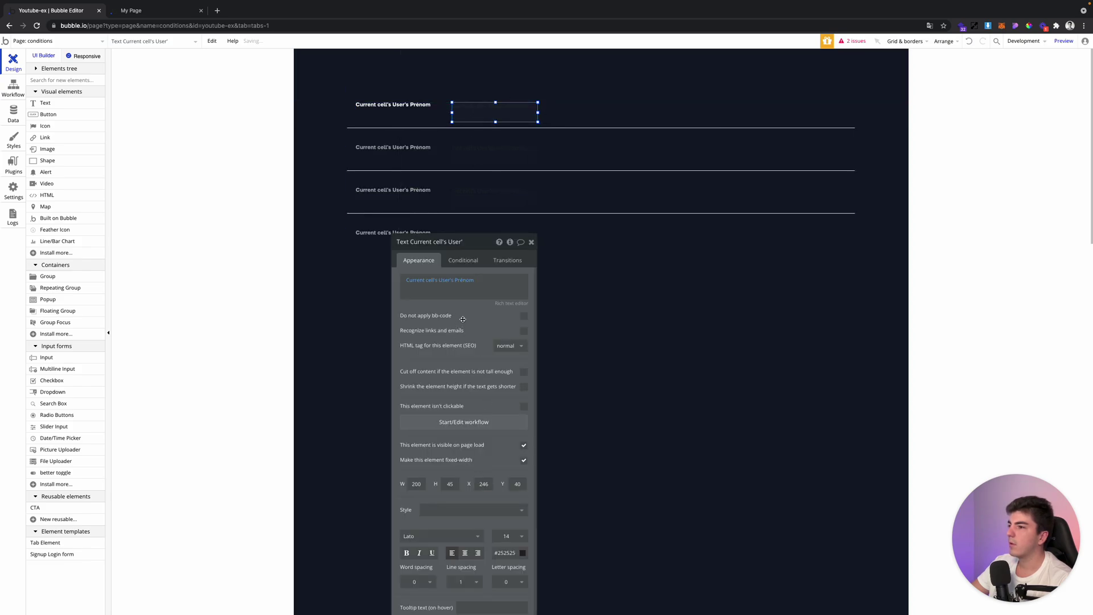
left_click(463, 279)
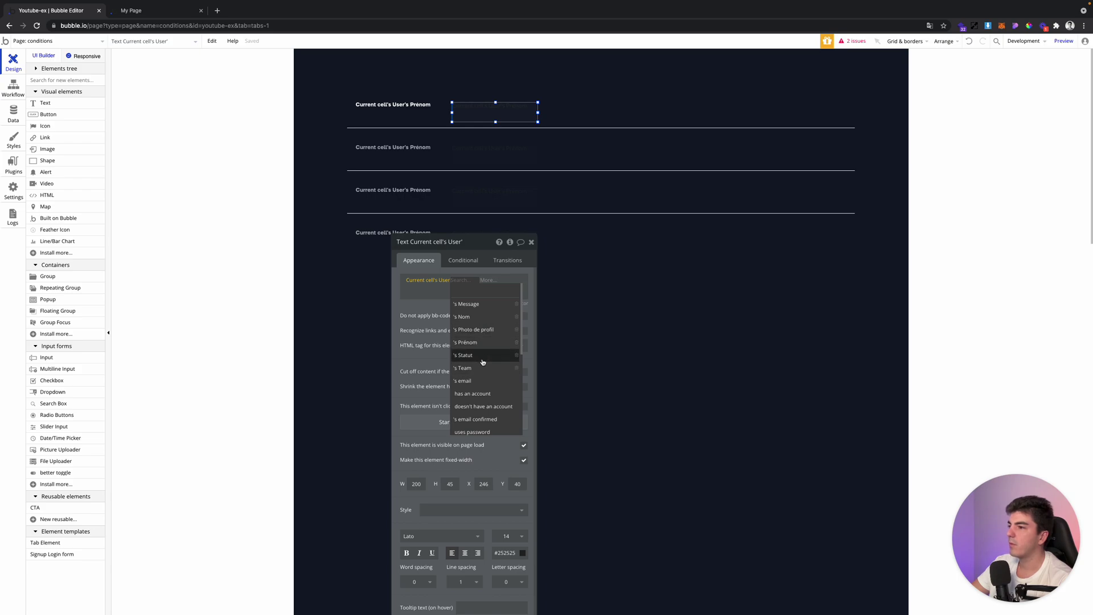
left_click(484, 380)
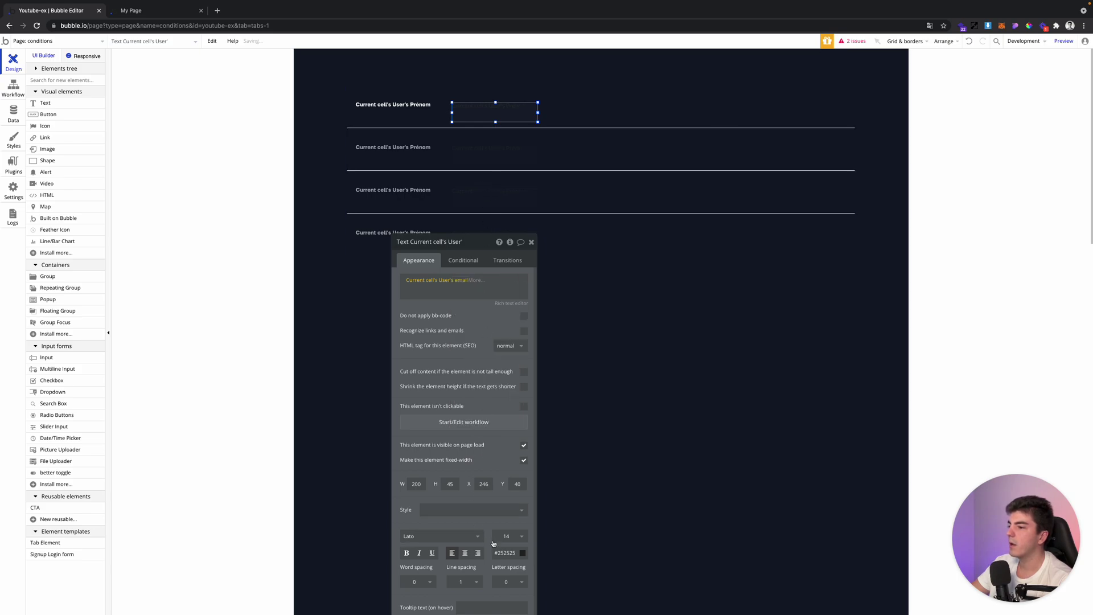
left_click(473, 510)
left_click(479, 537)
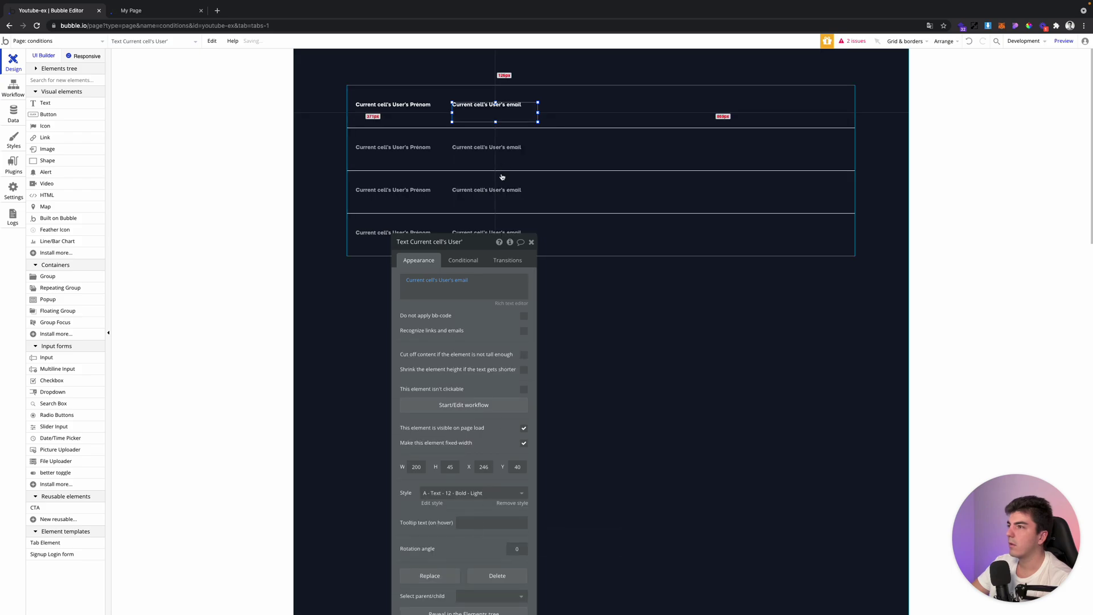
- Duplicate the email text to about X 421 and make the copy show Current cell's User's Statut's Display
left_click_drag(482, 116, 558, 109)
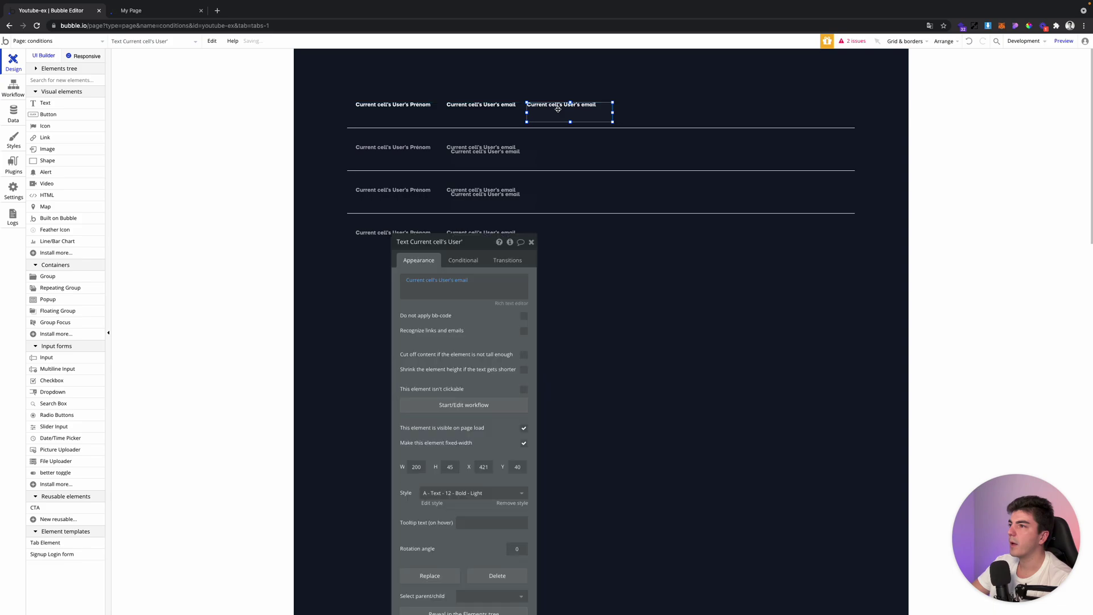
left_click(457, 280)
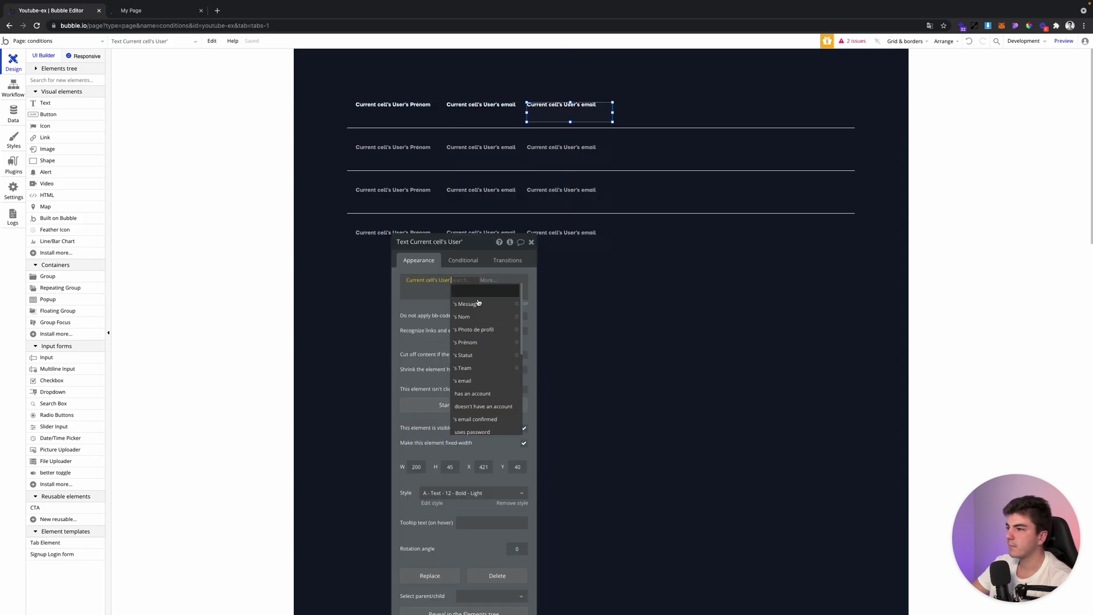
left_click(491, 349)
left_click(484, 290)
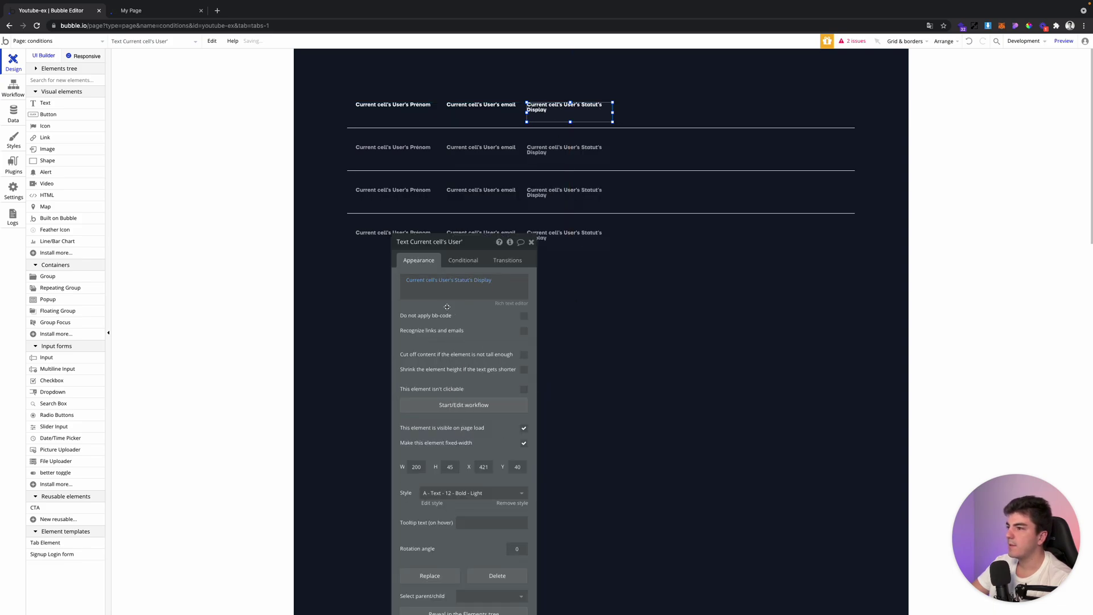
- Refresh the page preview, look through the user list with its first name, email and status columns, and return to the editor
left_click(137, 11)
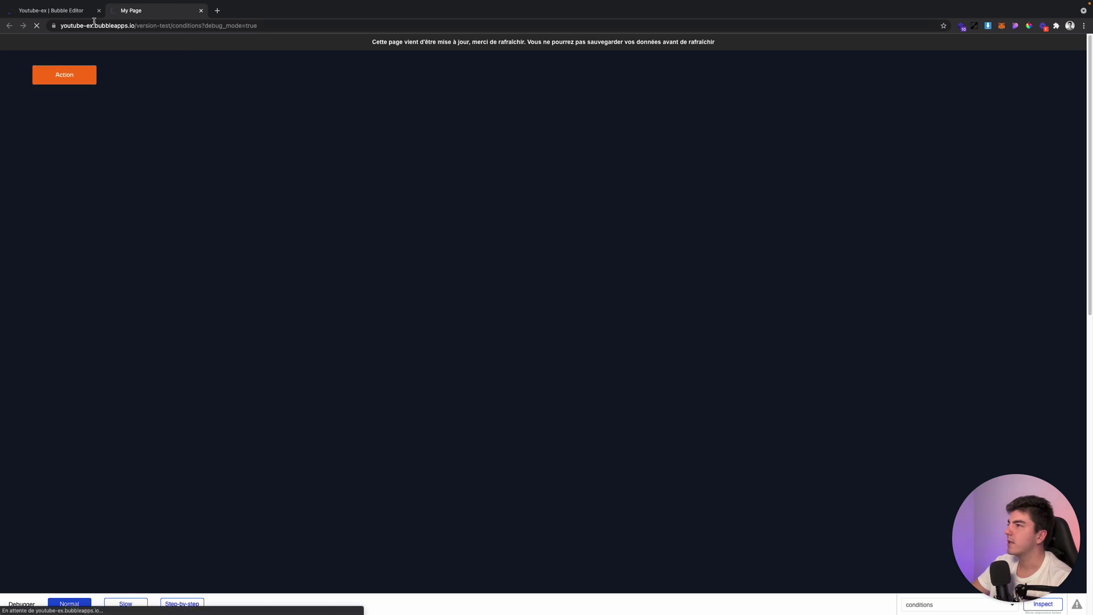
left_click(91, 12)
left_click(569, 225)
left_click(495, 297)
left_click(137, 11)
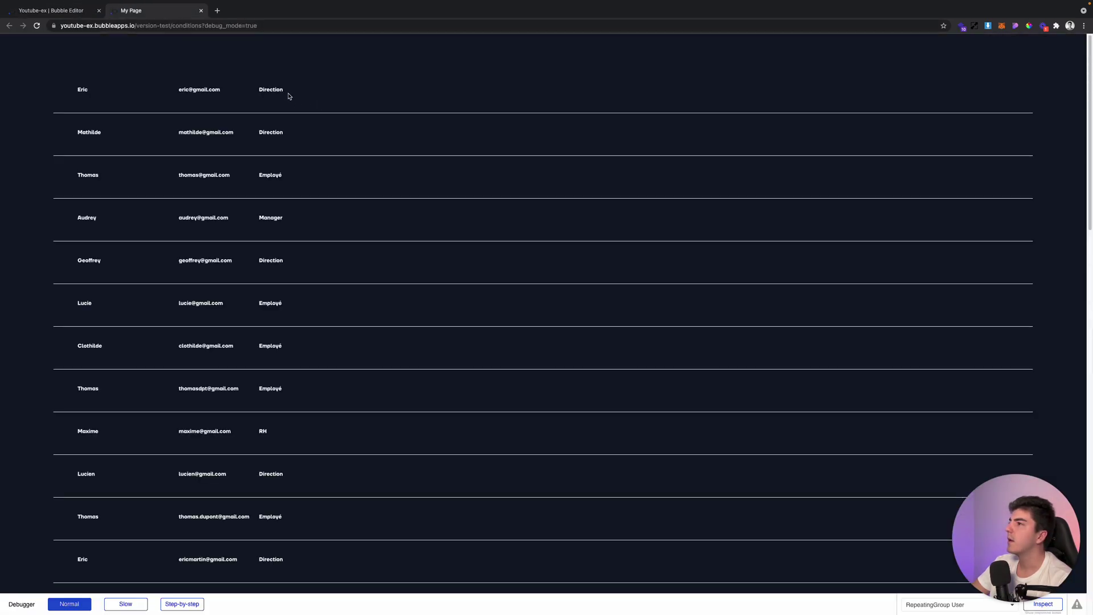
scroll(332, 162, "down", 10)
scroll(334, 162, "up", 10)
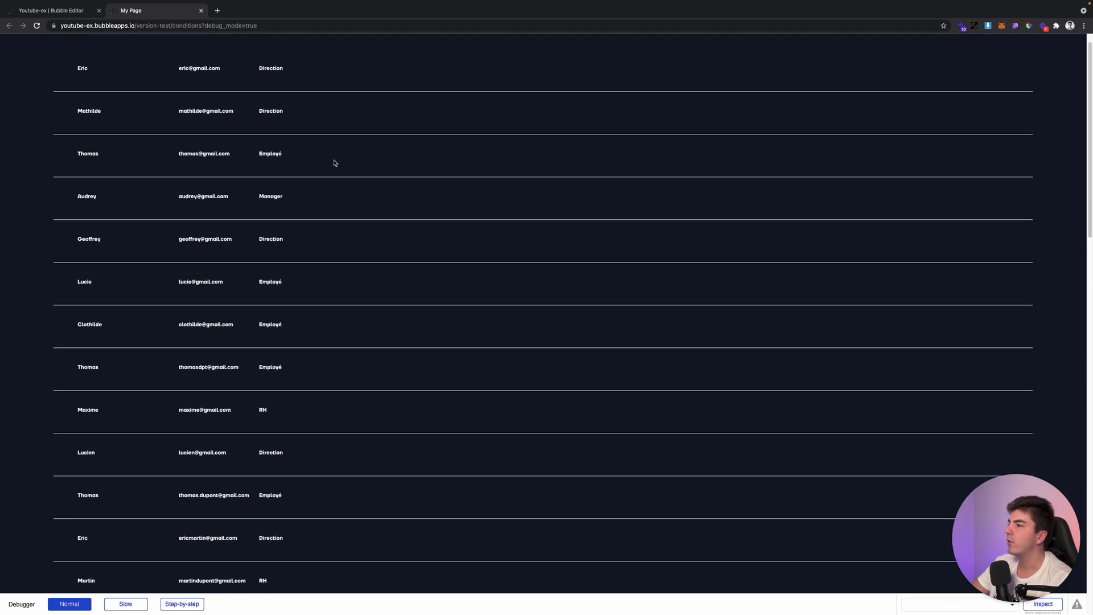
left_click(69, 11)
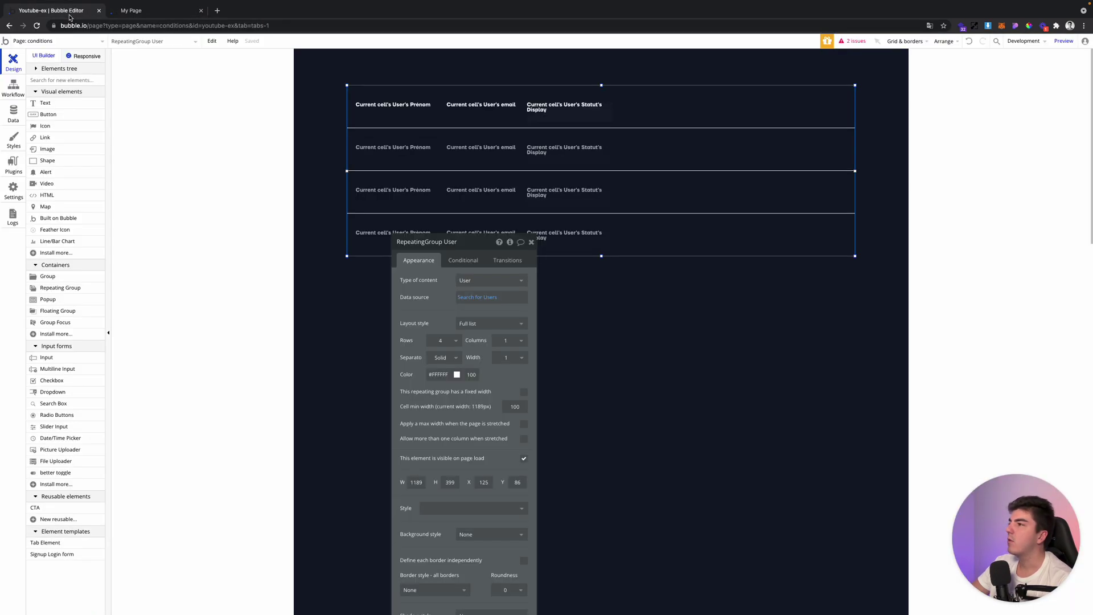
- Move the property editor clear of the canvas and lower the repeating group to about Y 109
left_click_drag(543, 300, 611, 316)
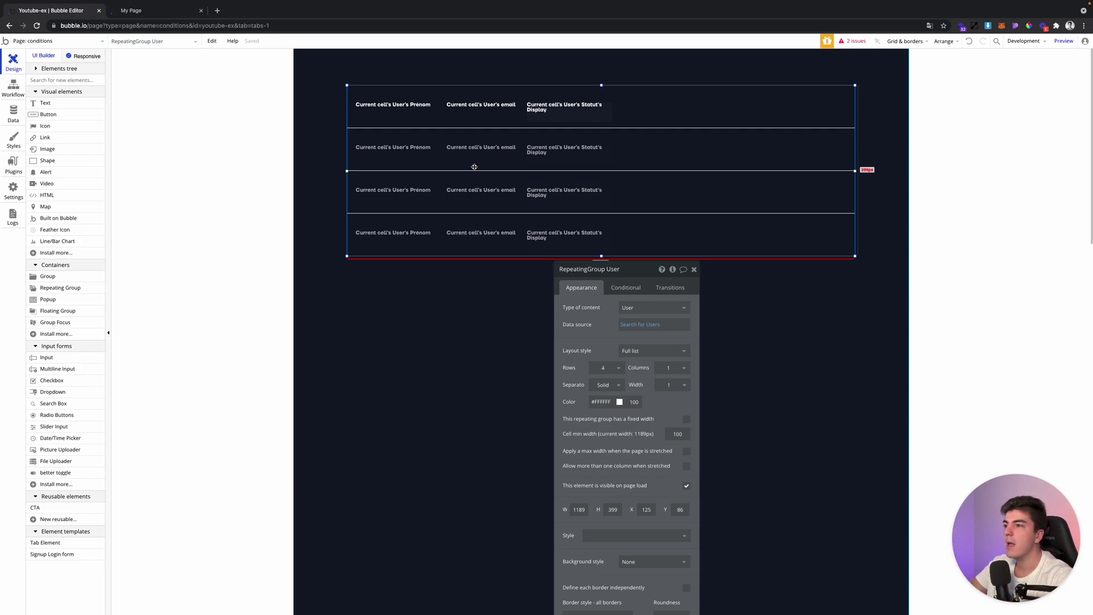
left_click_drag(612, 273, 943, 182)
left_click_drag(466, 191, 467, 203)
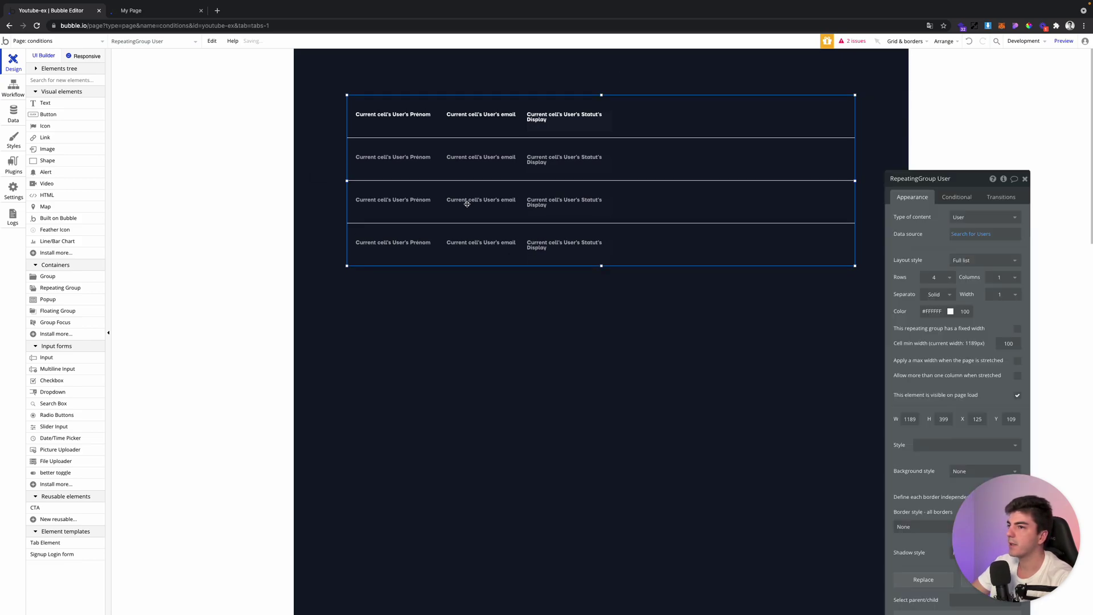
- Add a button above the repeating group at about X 1158, Y 38 and label it Team Bleu
key("b")
left_click(761, 71)
left_click_drag(775, 86, 803, 79)
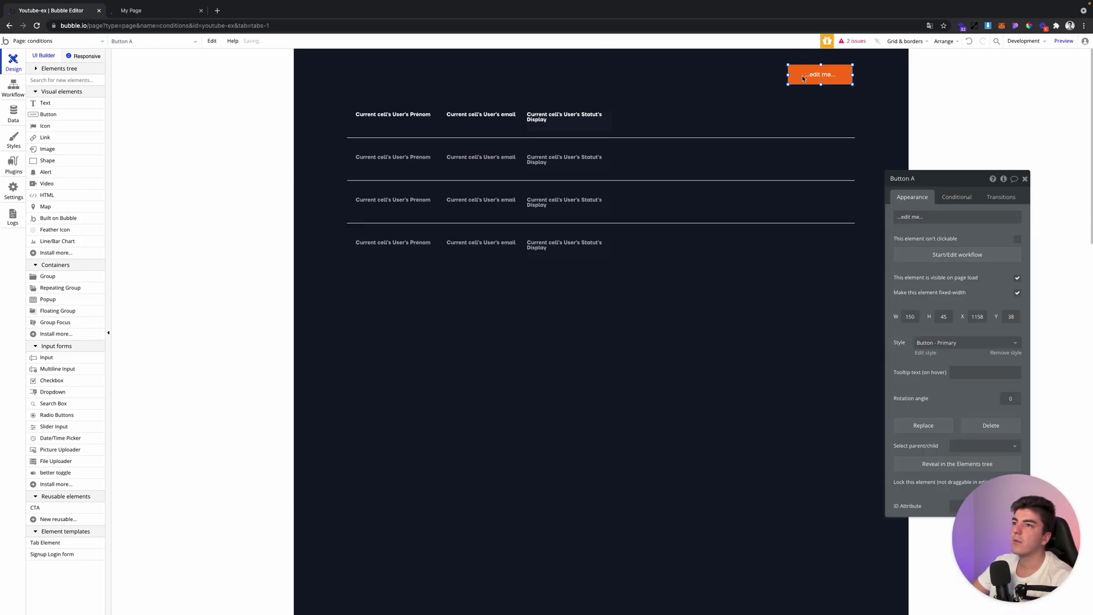
left_click(926, 215)
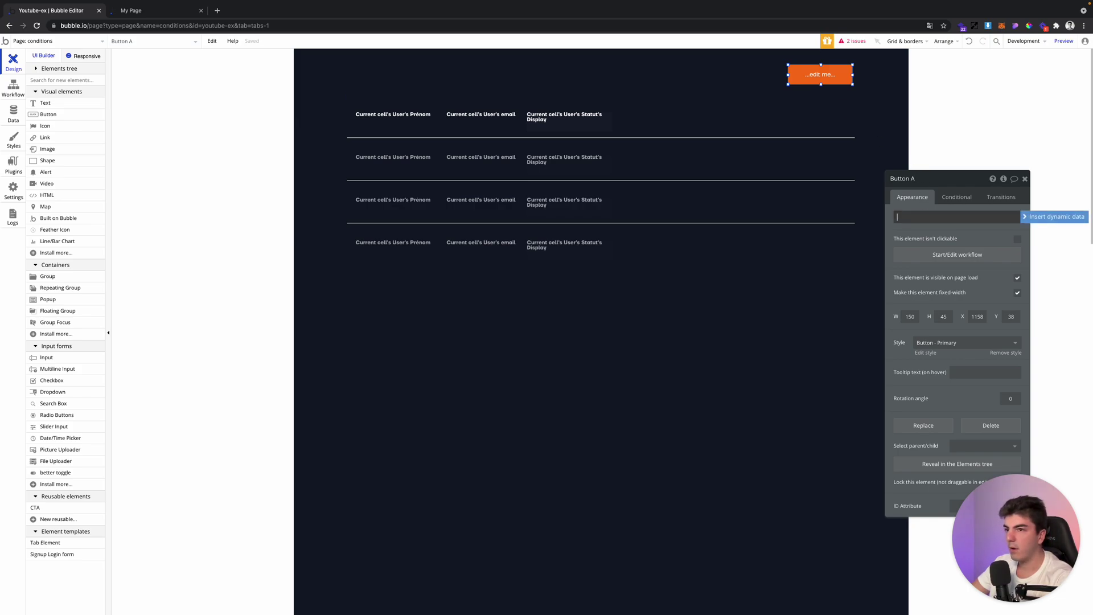
type("Team Bleu")
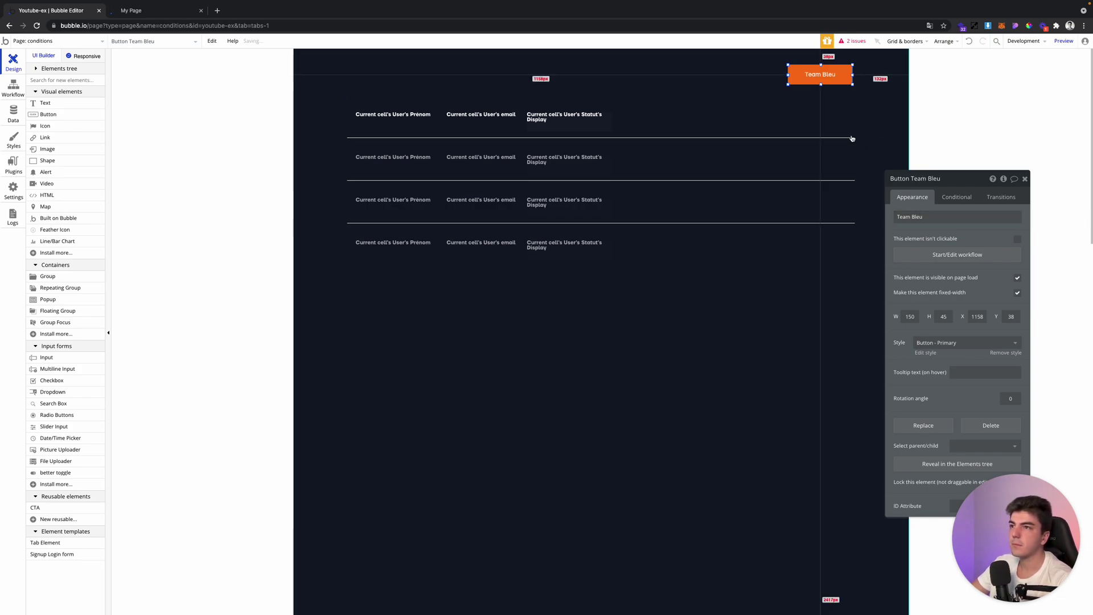
- Duplicate the Team Bleu button beside the original at about X 994 and label the copy Team Rouge
left_click_drag(803, 74, 733, 75)
left_click(924, 216)
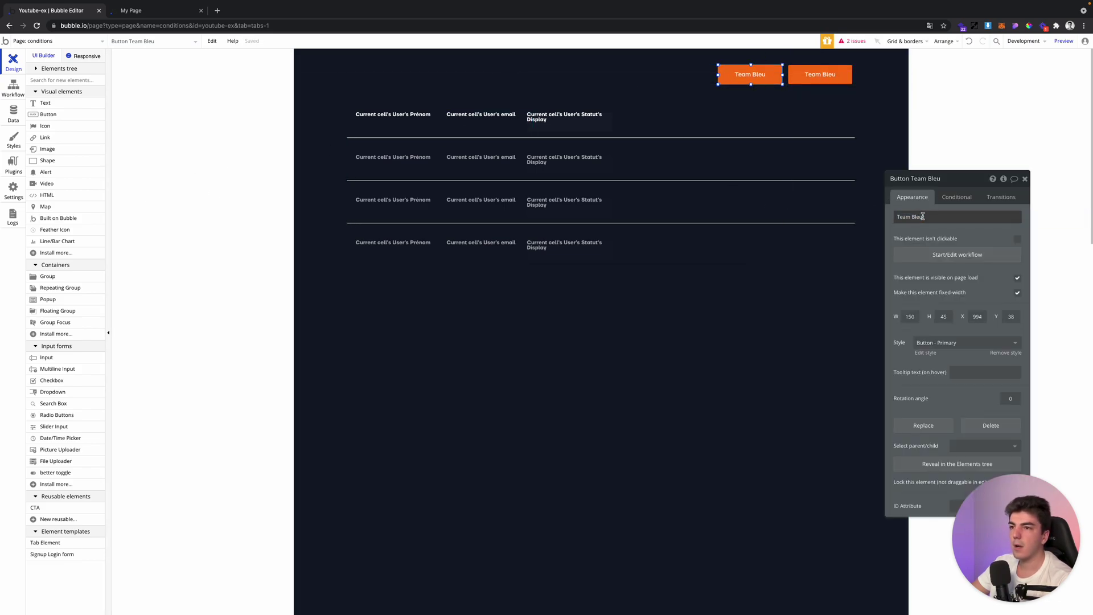
type("Team Rouge")
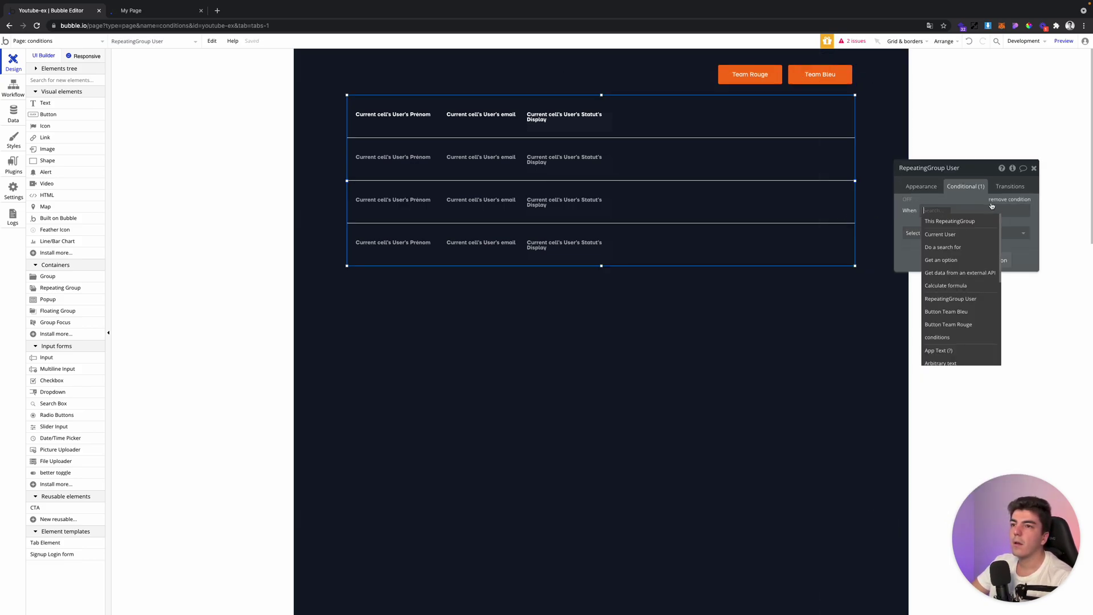
- Remove the empty condition from the user repeating group and nudge the group down to leave room beneath the buttons
left_click(995, 202)
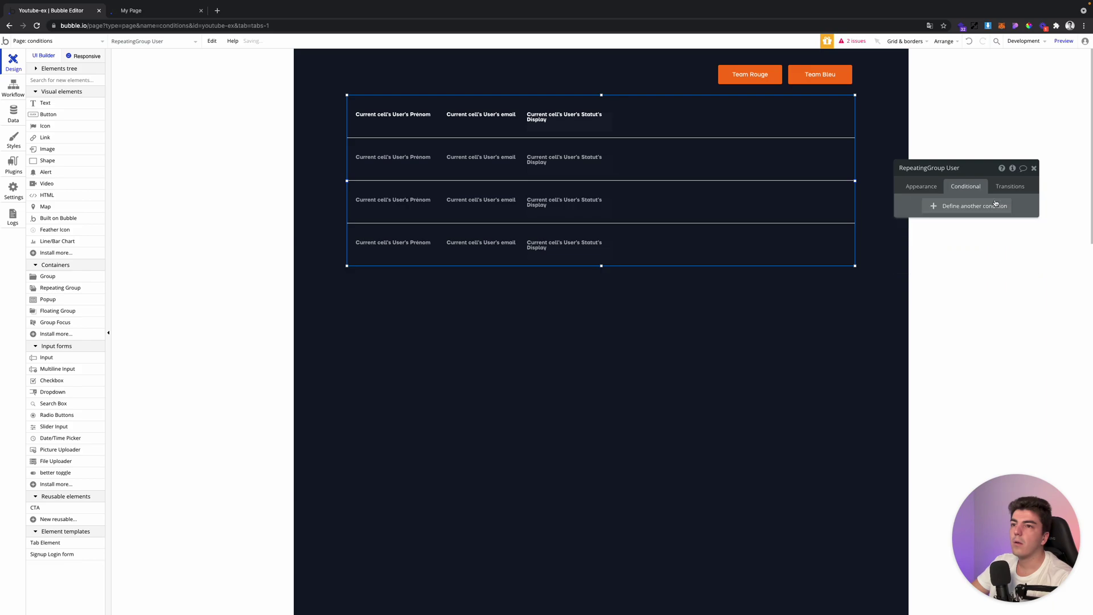
left_click(890, 241)
key("Down")
key("Down")
key("Down")
key("Down")
key("Down")
key("Down")
key("Down")
key("Down")
key("Down")
key("Down")
key("Down")
key("Down")
key("Down")
key("Down")
key("Down")
key("Down")
key("Down")
key("Down")
key("Down")
key("Down")
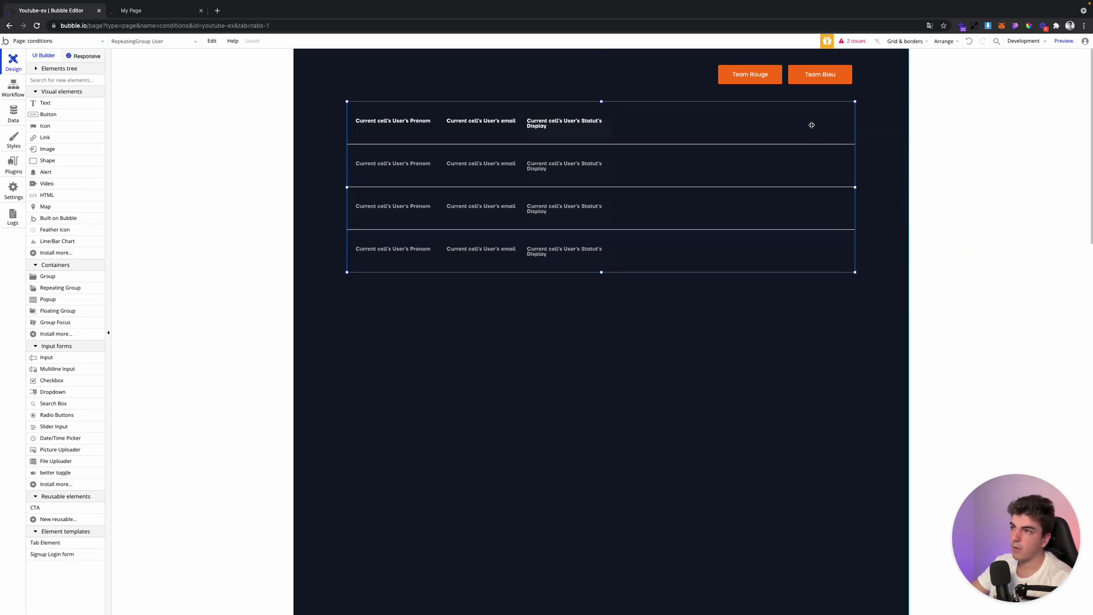
- Spread the two buttons apart, with Team Rouge at about X 873, and place a text element beneath Team Bleu at about X 1107, Y 94
left_click(823, 77)
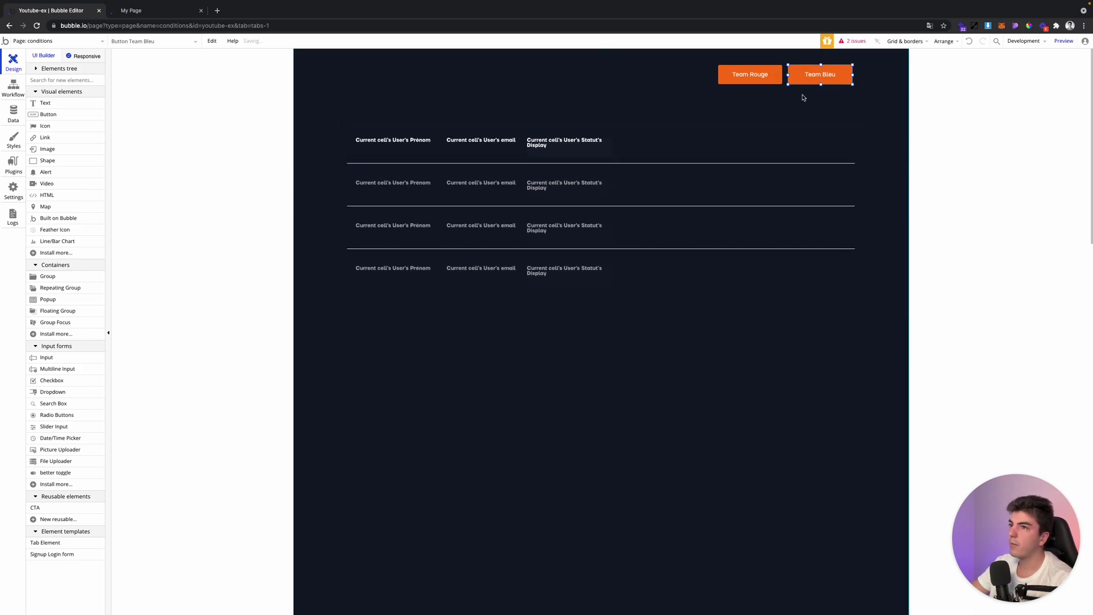
left_click(56, 107)
left_click(870, 96)
left_click_drag(840, 103, 700, 77)
left_click_drag(821, 82, 786, 100)
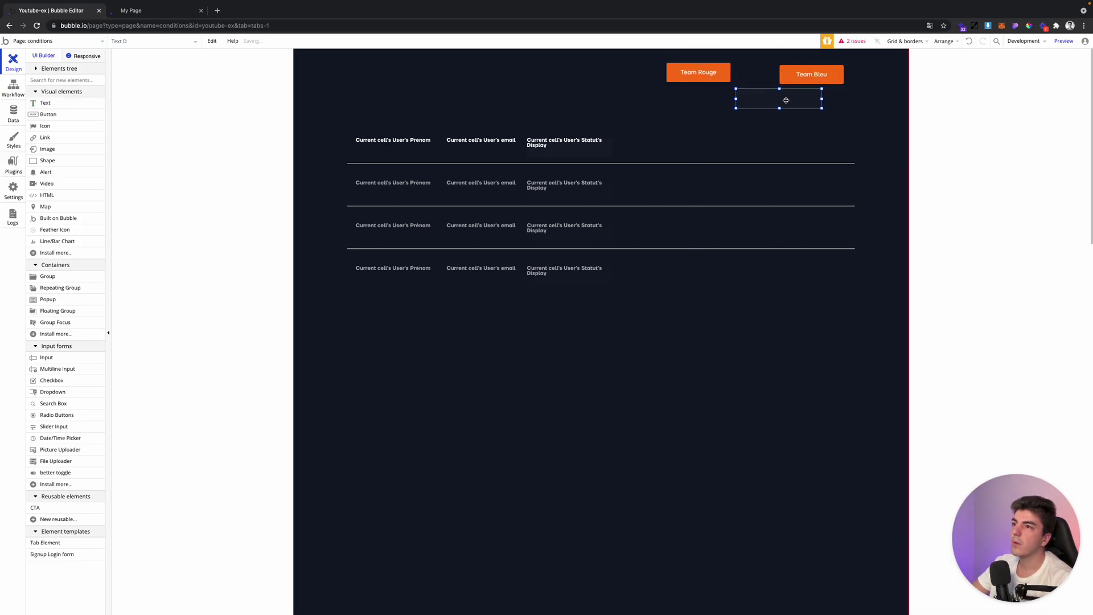
double_click(815, 99)
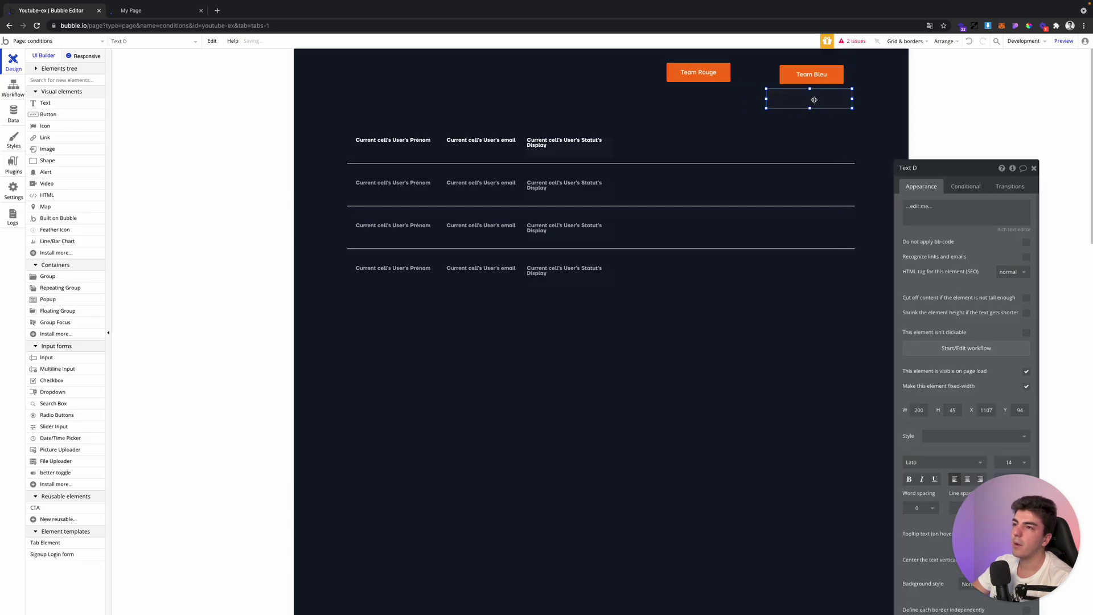
- Make the new text read "Team Bleu !", apply style A - Text - 12 - Bold - Light, and centre it
left_click(957, 206)
type("T")
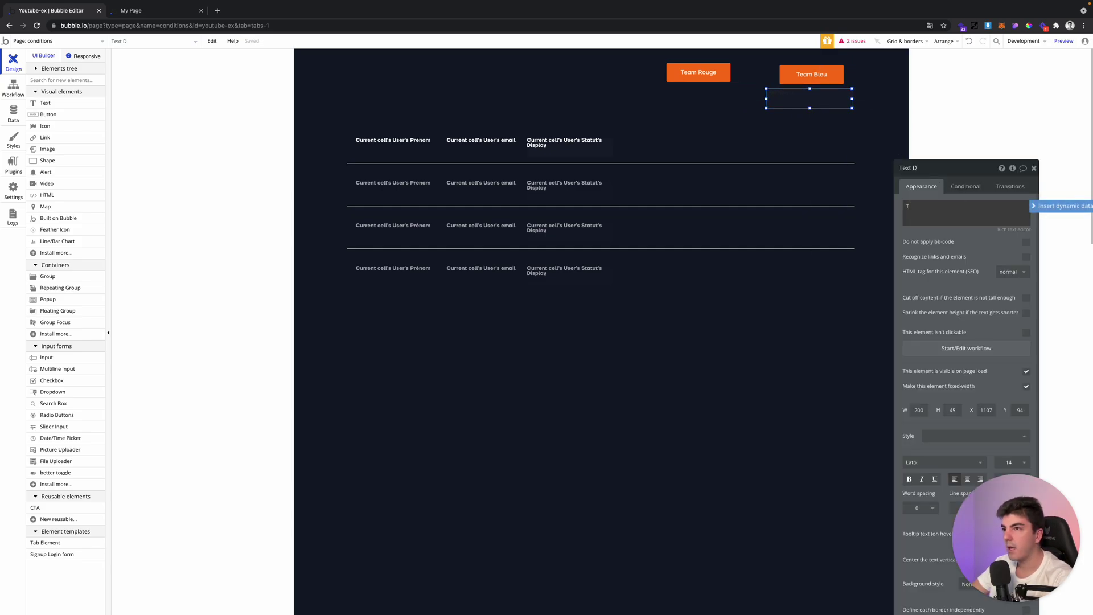
type("eam Bleu ")
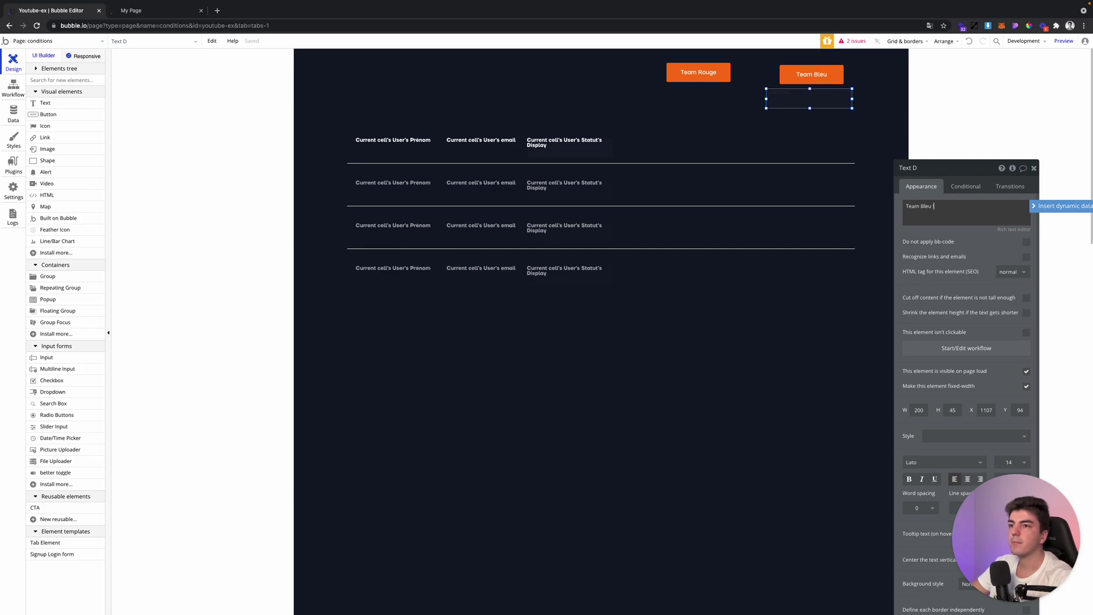
type("!")
left_click(962, 395)
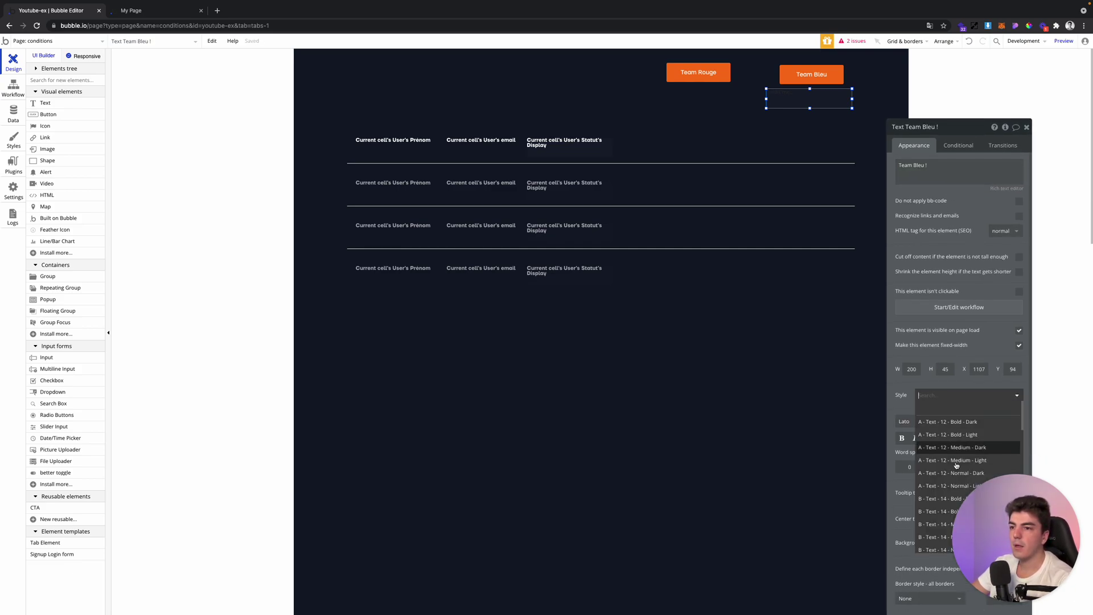
left_click(957, 435)
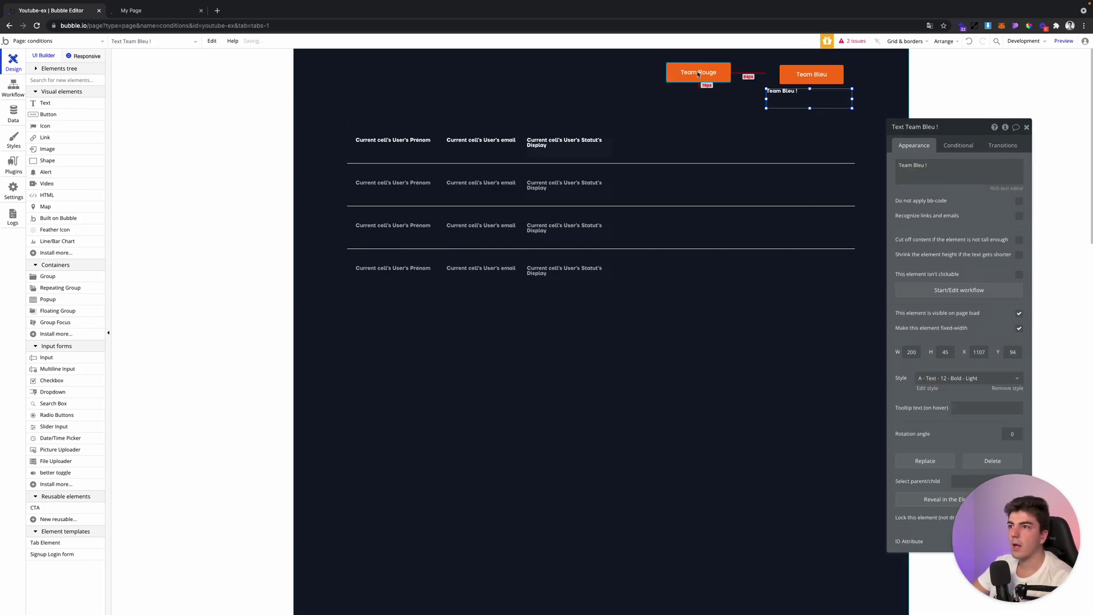
left_click(1007, 189)
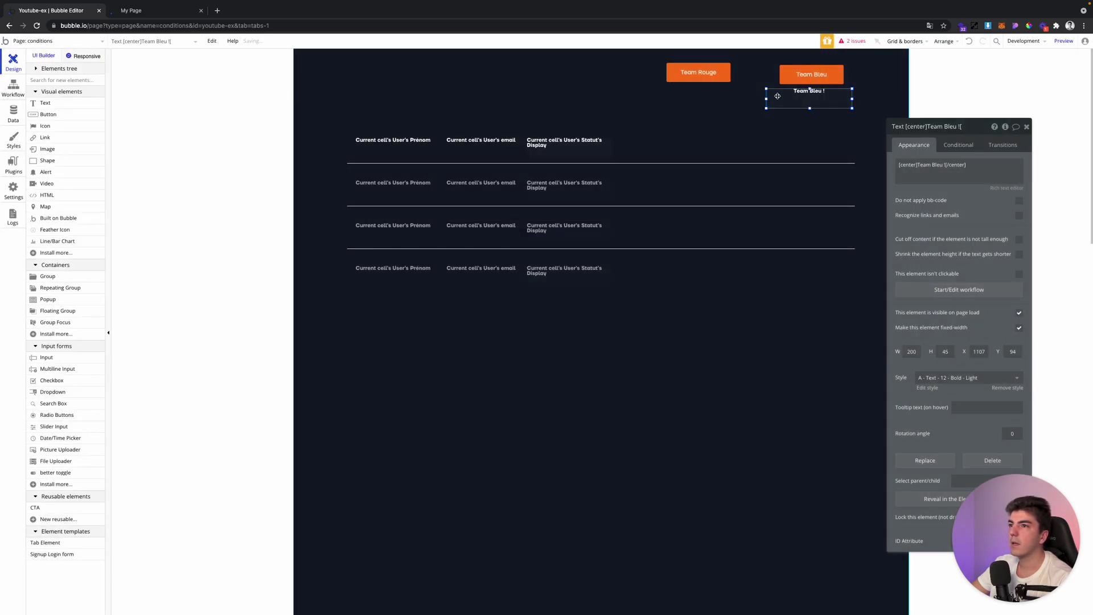
- Duplicate the Team Bleu text beneath the Team Rouge button at about X 845 and change the copy to "Team Rouge !"
left_click_drag(808, 99, 697, 95)
left_click(943, 166)
double_click(938, 165)
type("Rouge")
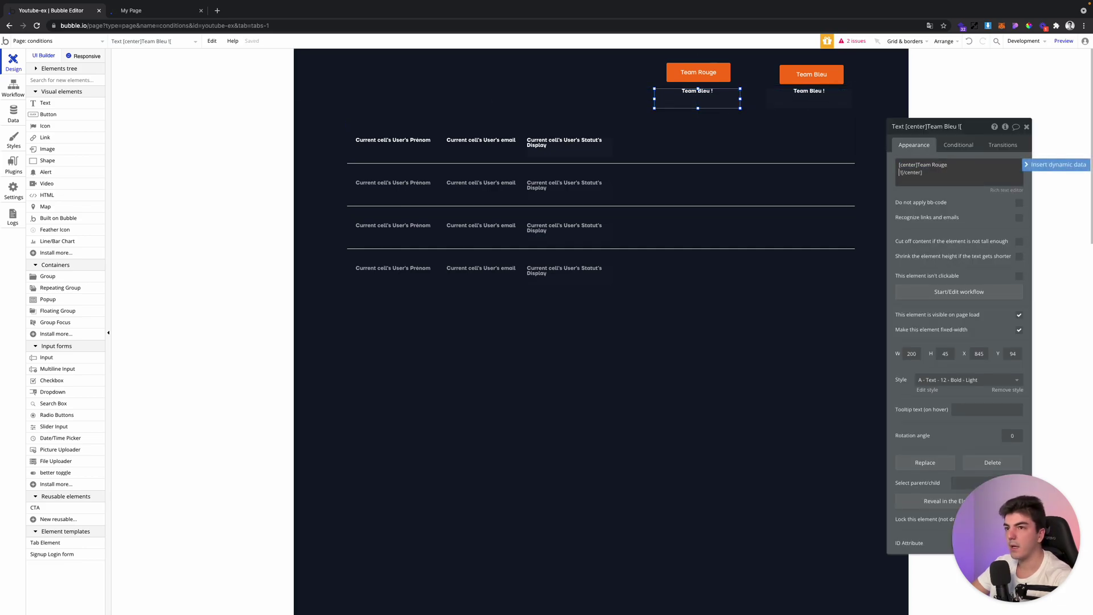
left_click(722, 78)
- Make both the Team Rouge and Team Bleu texts not visible on page load
left_click(726, 97)
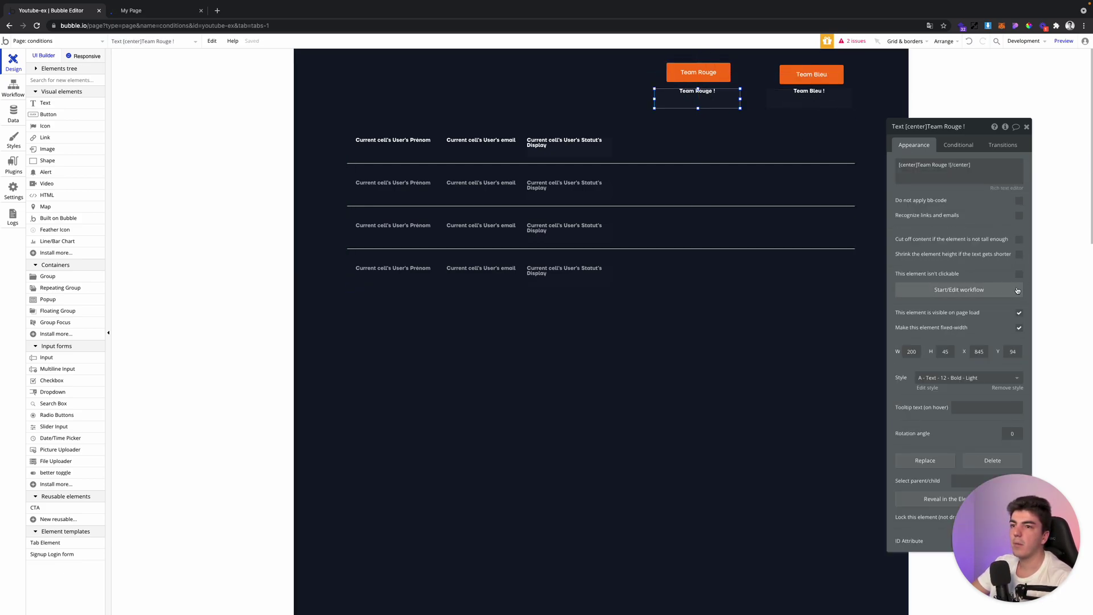
left_click(1020, 313)
left_click(826, 103)
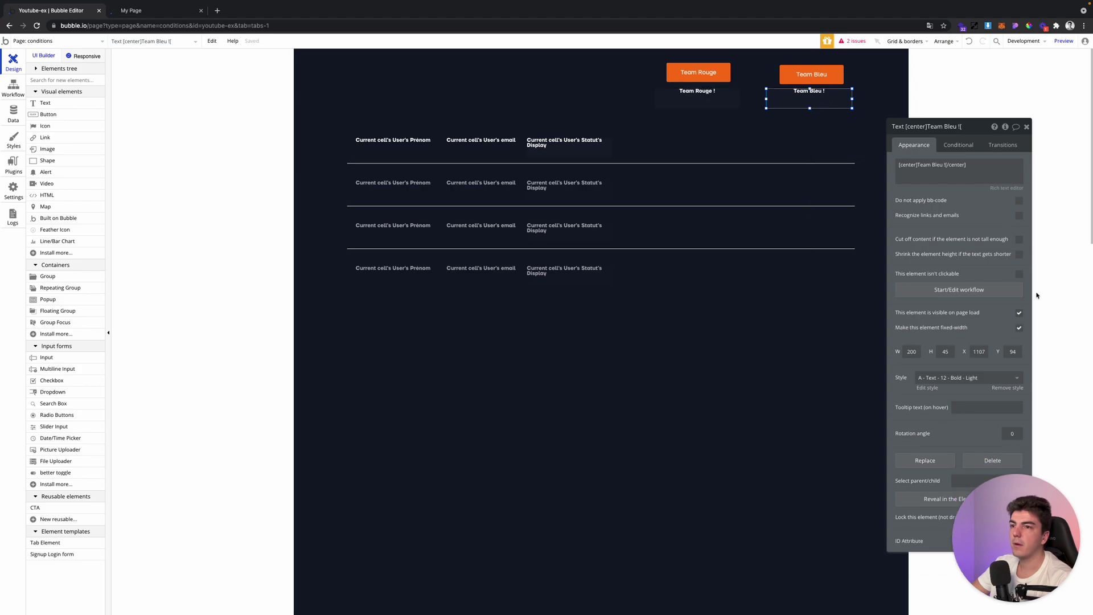
left_click(1020, 312)
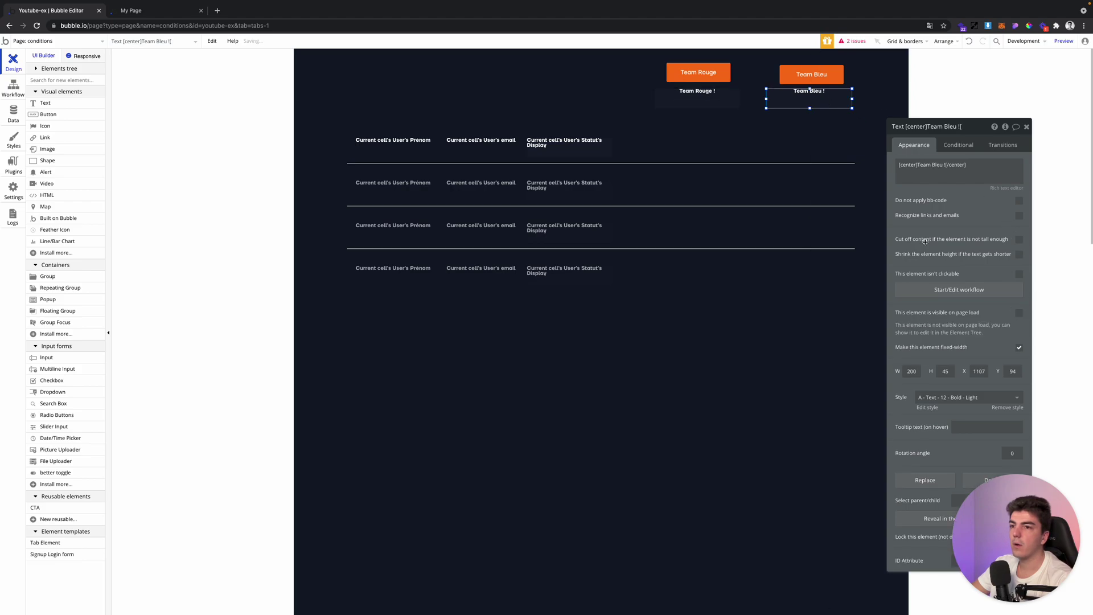
- Create a workflow for the Team Rouge button being clicked that toggles the "Team Rouge !" text
left_click(699, 72)
left_click(959, 202)
left_click(80, 146)
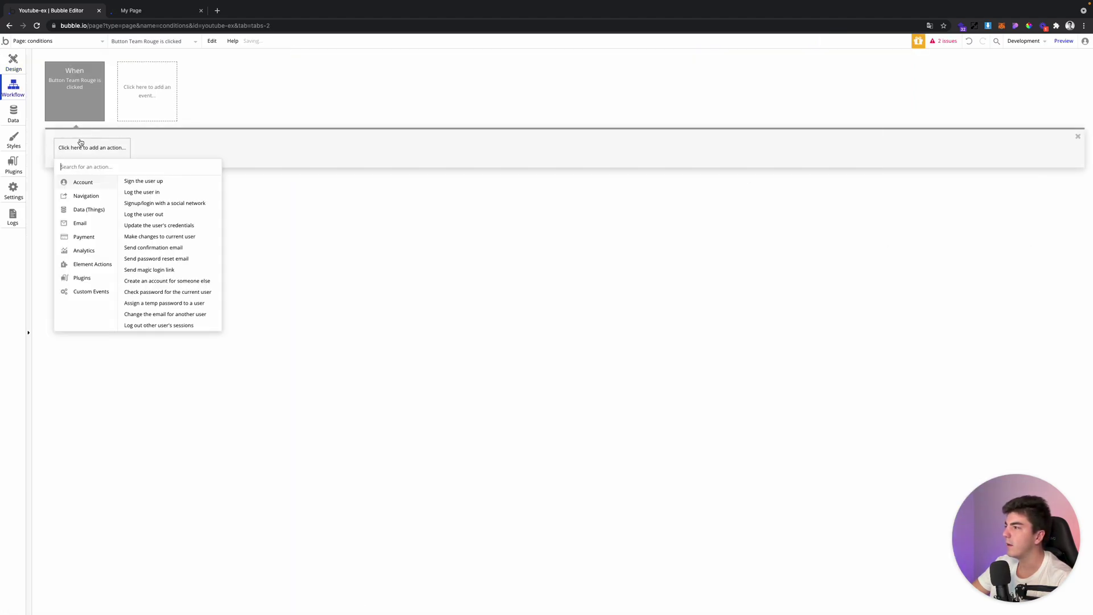
type("show")
type("togg")
left_click(103, 181)
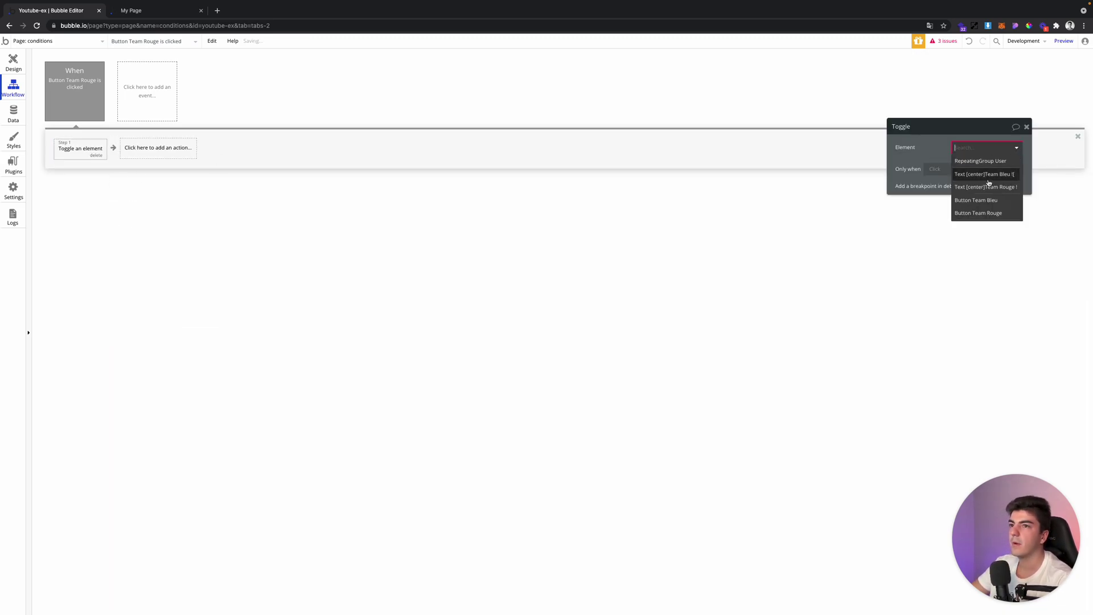
left_click(986, 187)
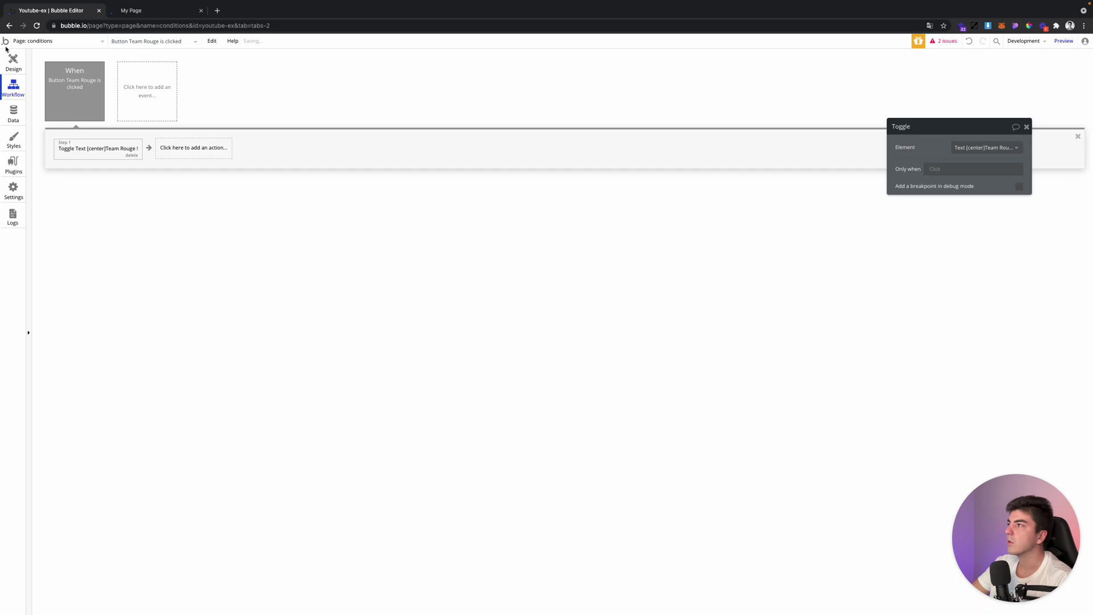
- Add a workflow for the Team Bleu button being clicked that toggles the "Team Bleu !" text
left_click(160, 89)
mouse_move(142, 146)
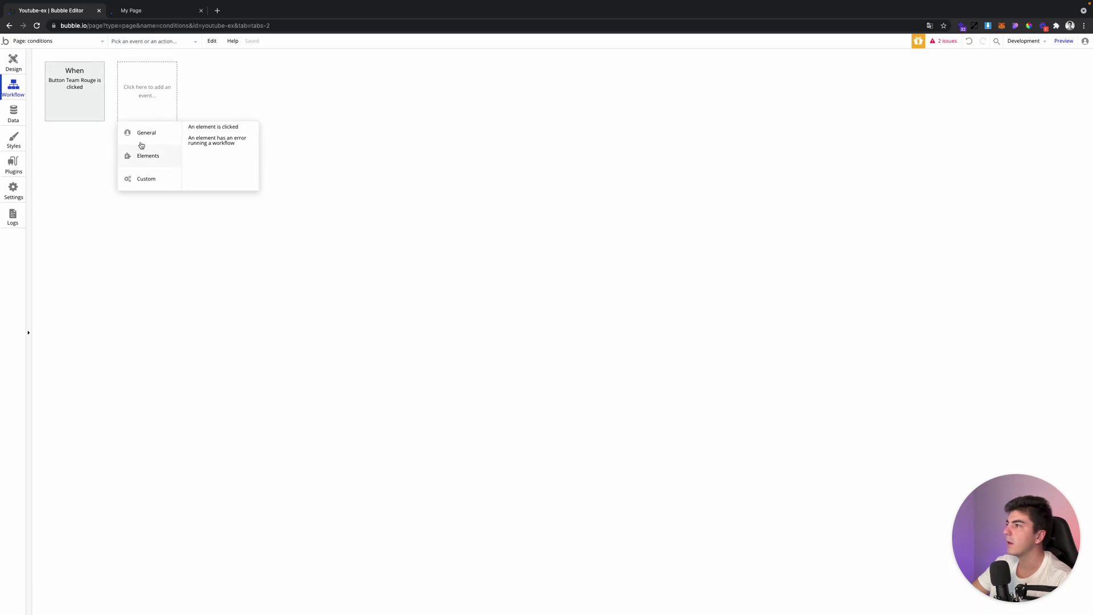
left_click(213, 126)
left_click(984, 148)
left_click(985, 166)
left_click(60, 150)
type("tog")
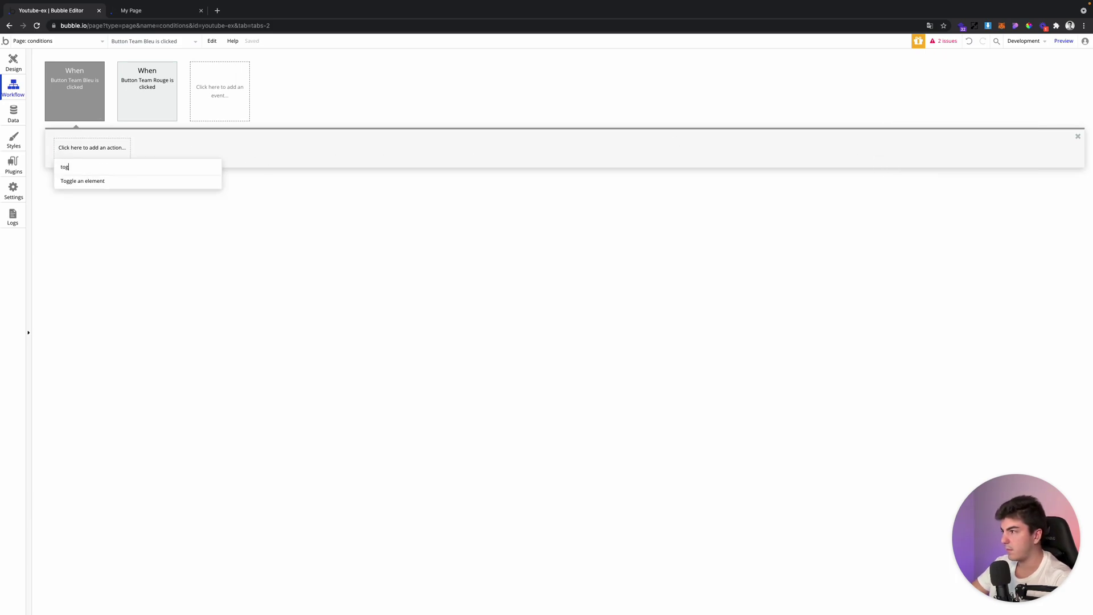
left_click(99, 181)
left_click(992, 146)
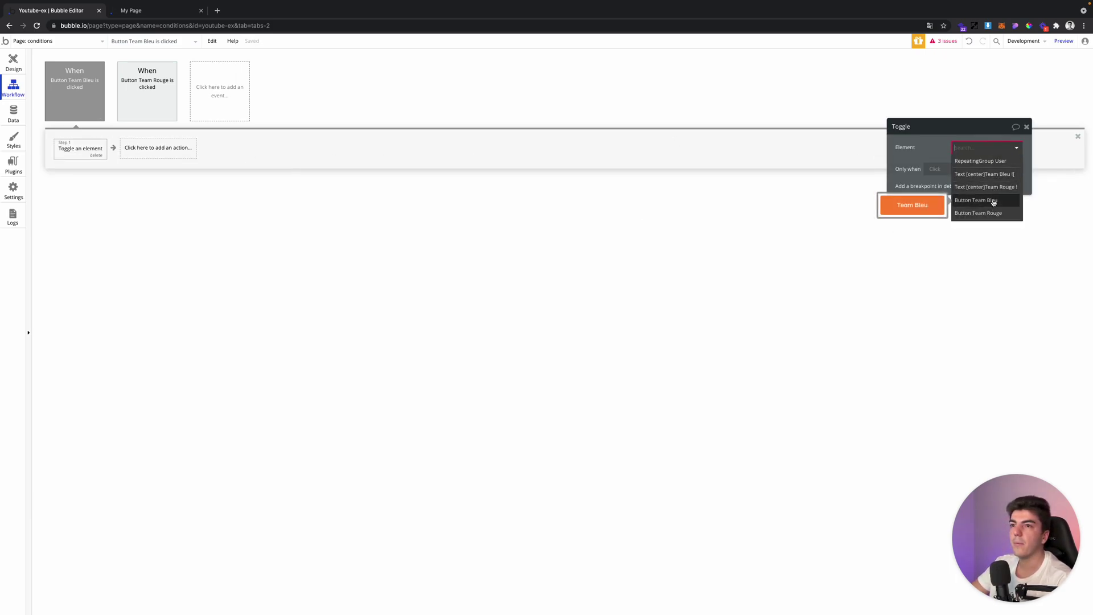
left_click(984, 173)
- Reload the page preview to check the two team buttons and their texts above the user list, and return to the page design
left_click(8, 69)
left_click(696, 73)
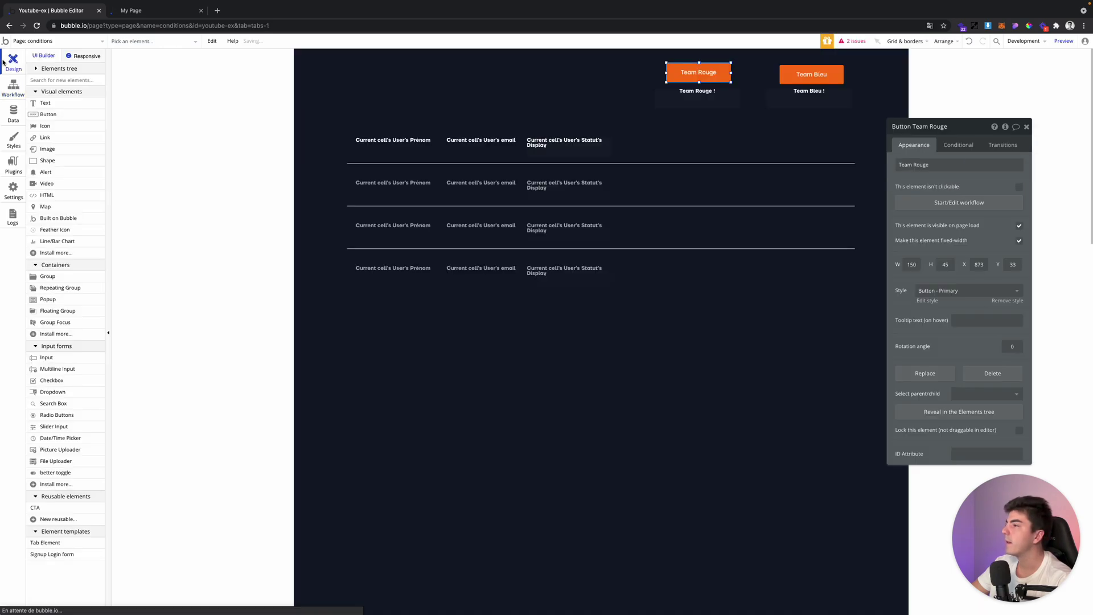
left_click(147, 11)
key("super+r")
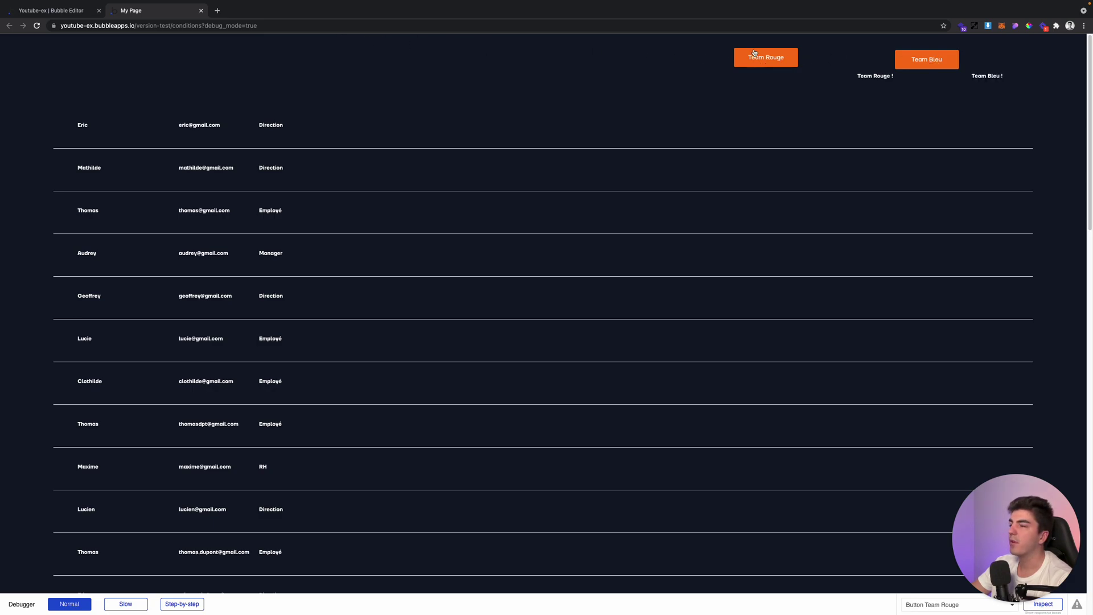
left_click(41, 12)
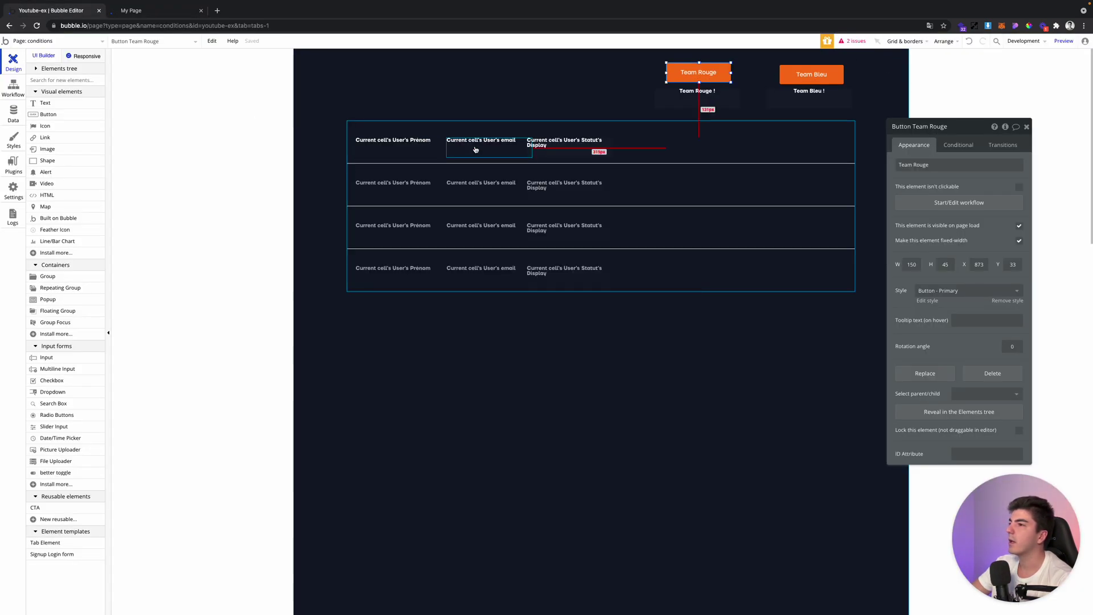
- Add a condition to the user repeating group that applies when the "Team Bleu !" text is visible
left_click(516, 170)
left_click(956, 146)
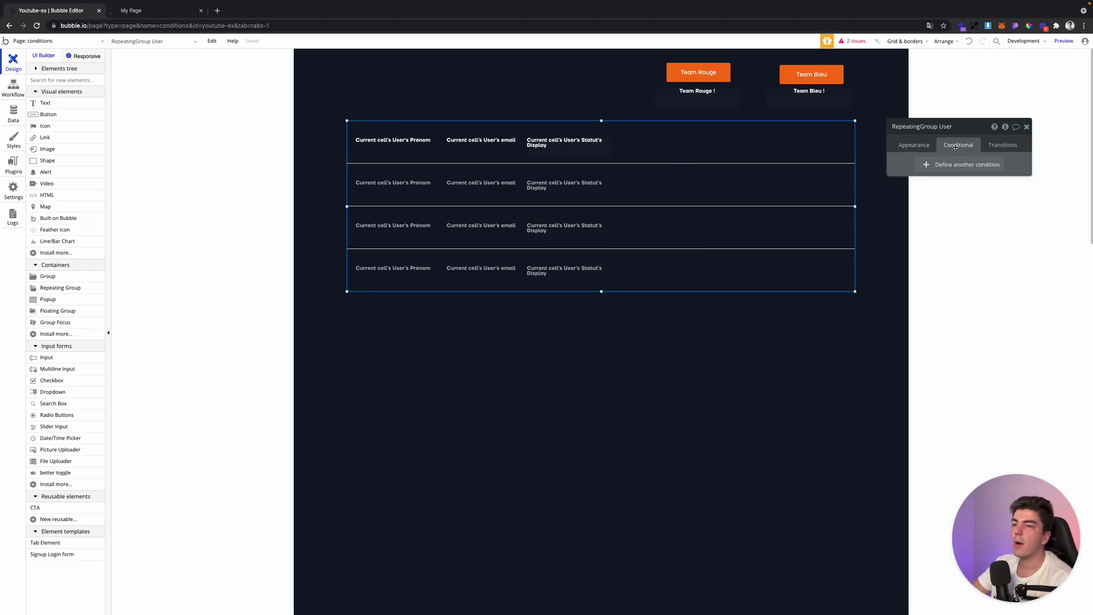
left_click(948, 165)
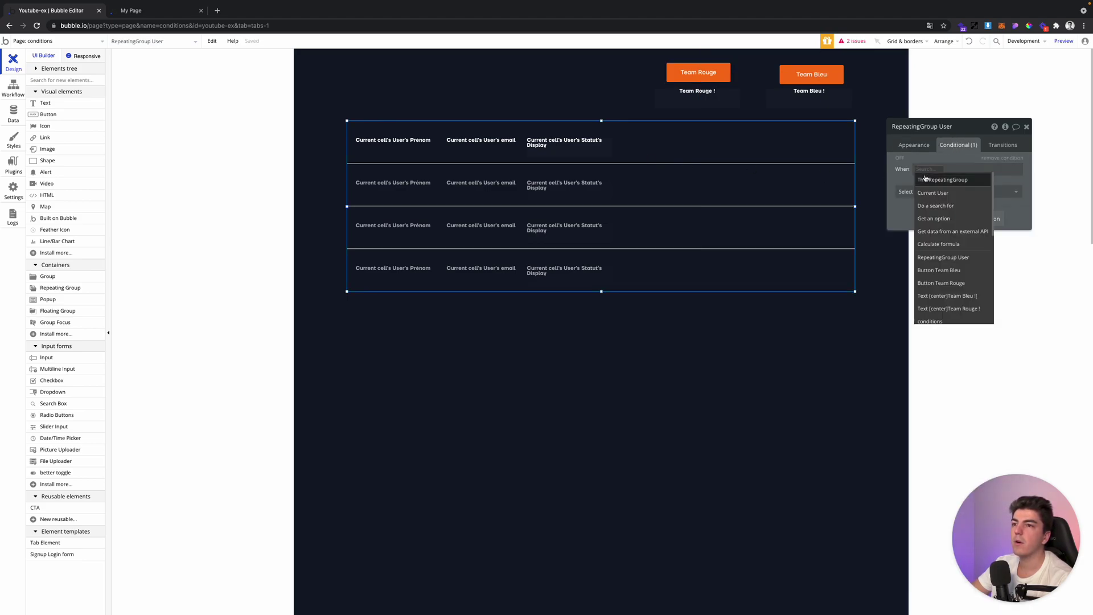
left_click(946, 295)
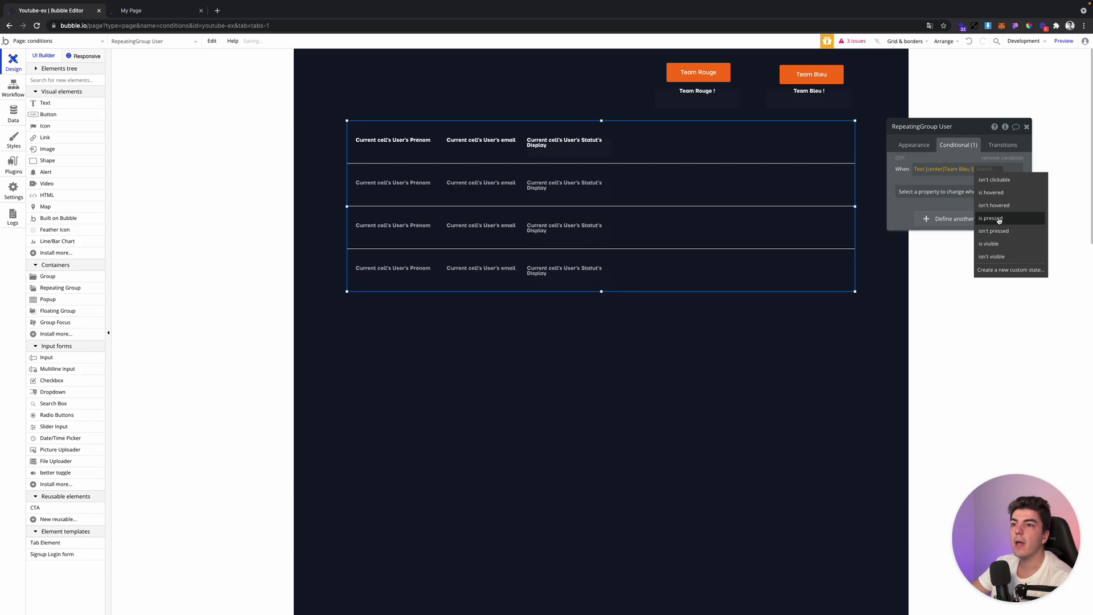
left_click(999, 245)
- Make the condition change the repeating group's data source to a search for type User
left_click(941, 191)
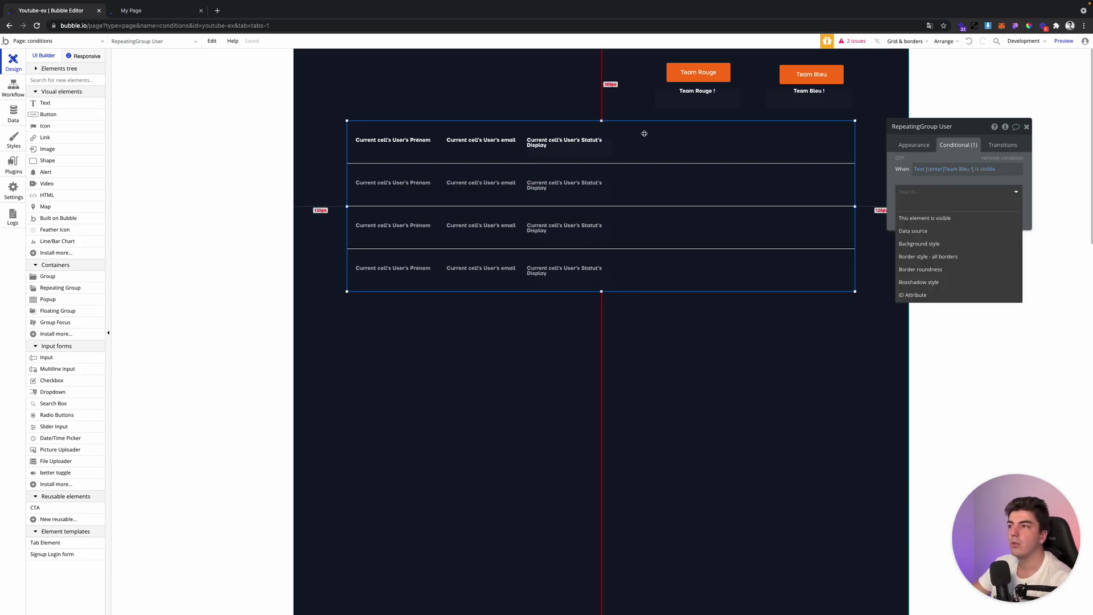
left_click(943, 229)
left_click(963, 189)
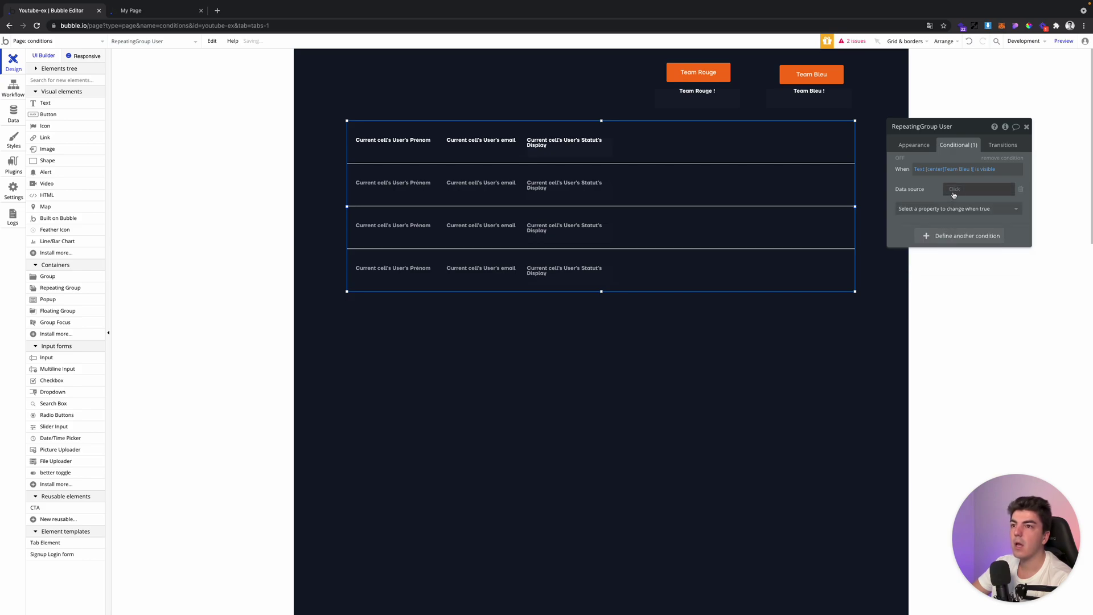
left_click(967, 239)
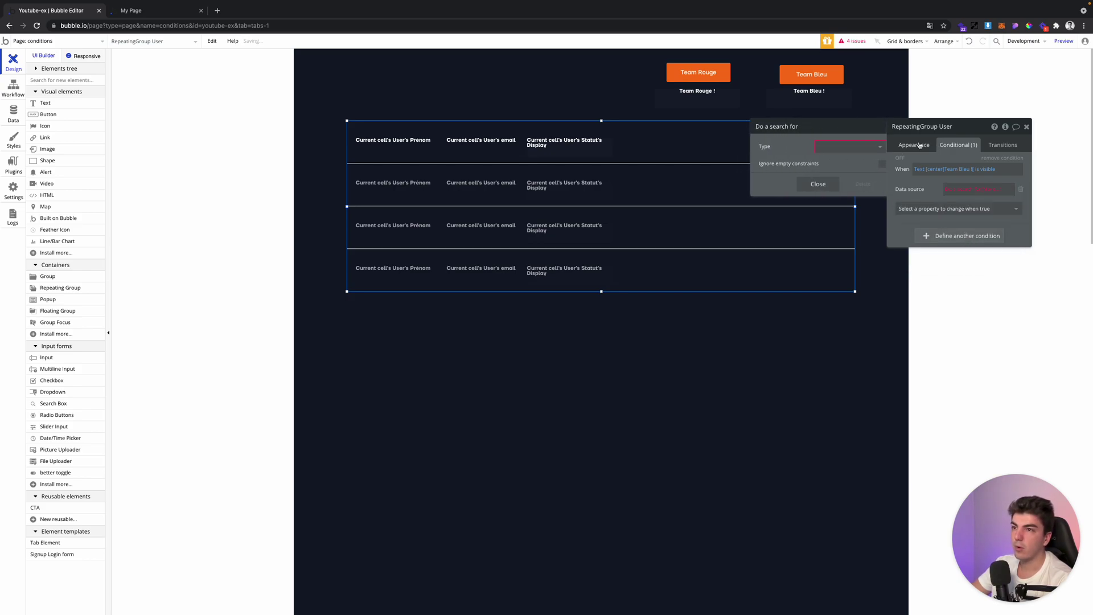
left_click(913, 144)
left_click(958, 145)
left_click(967, 190)
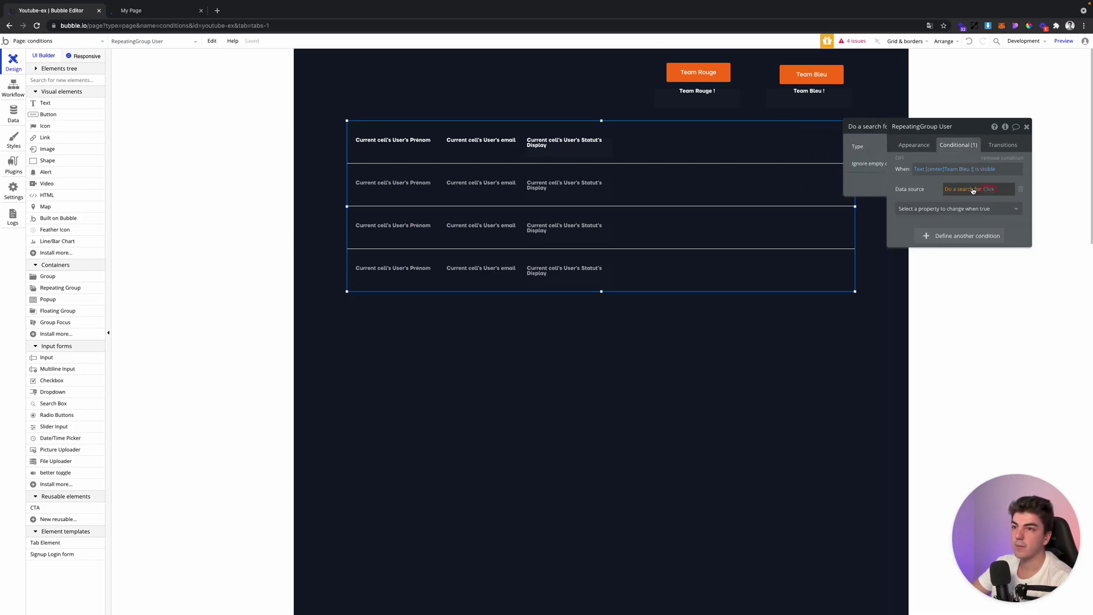
left_click(820, 146)
left_click(826, 162)
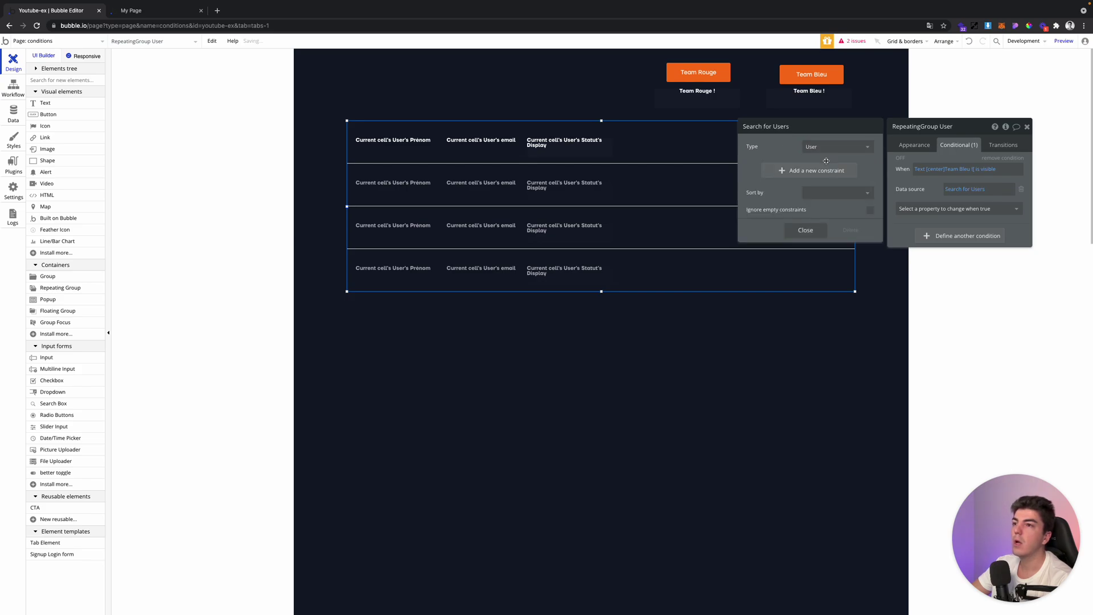
left_click(765, 167)
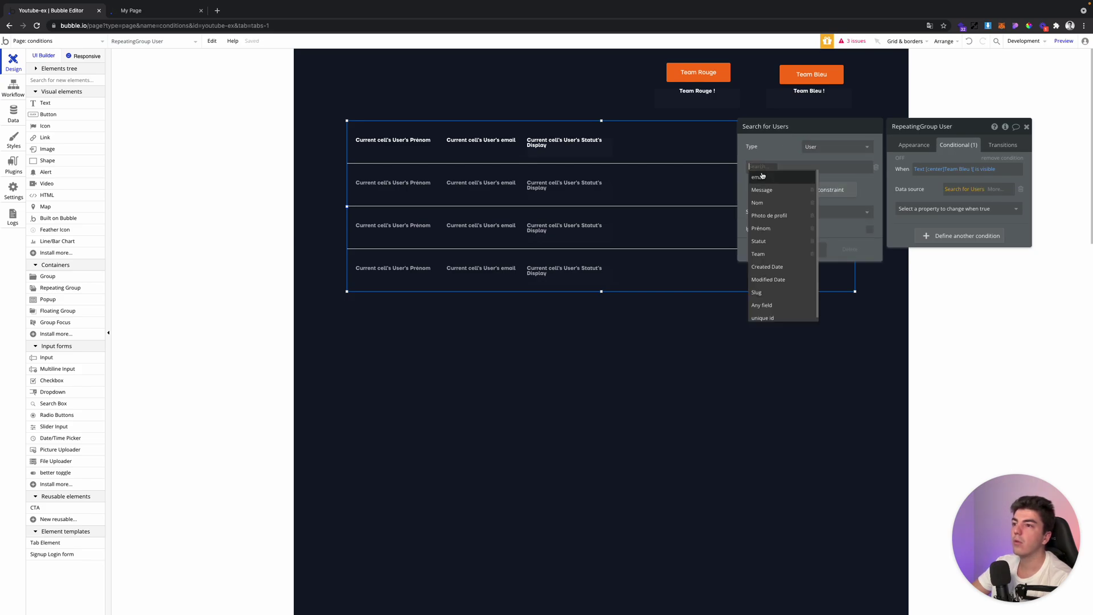
left_click(774, 246)
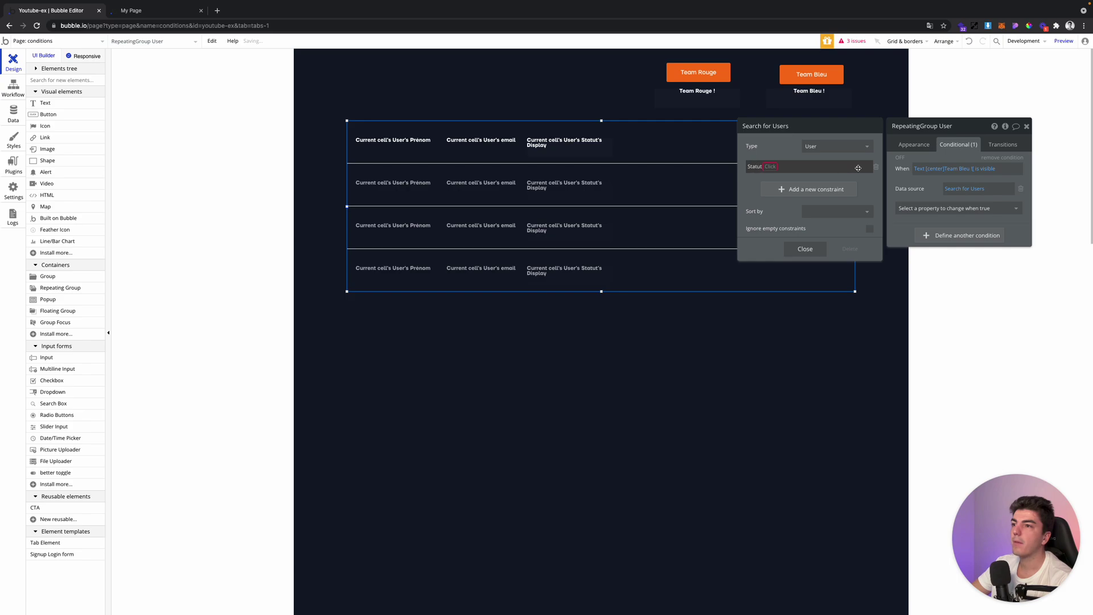
left_click(876, 166)
left_click(842, 176)
left_click(775, 166)
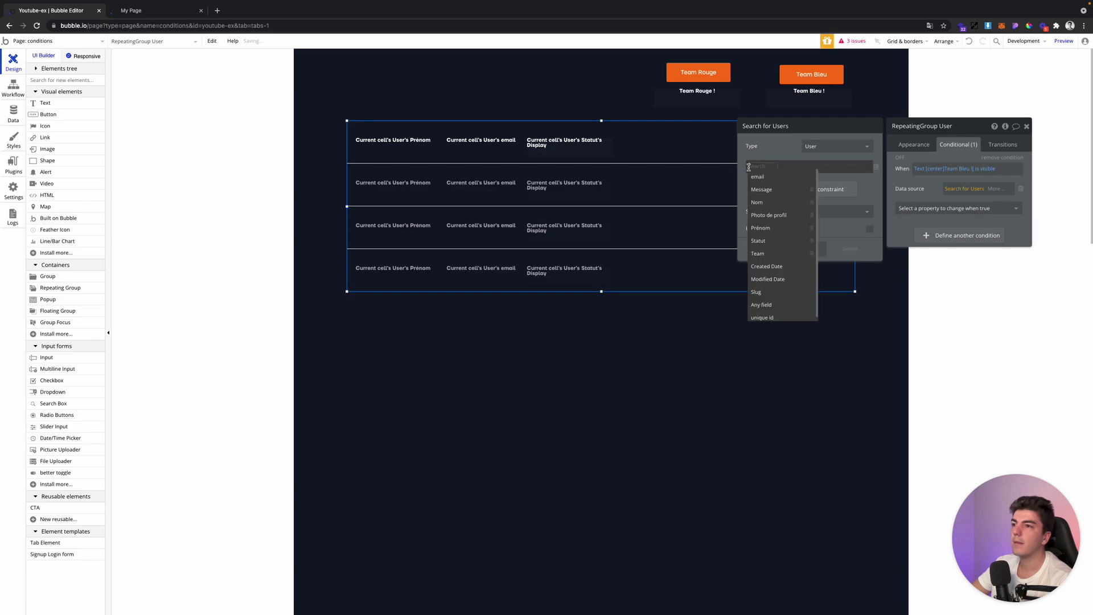
- Try to constrain the user search with Team = Get an option, looking through the option sets for a team
left_click(763, 254)
left_click(782, 172)
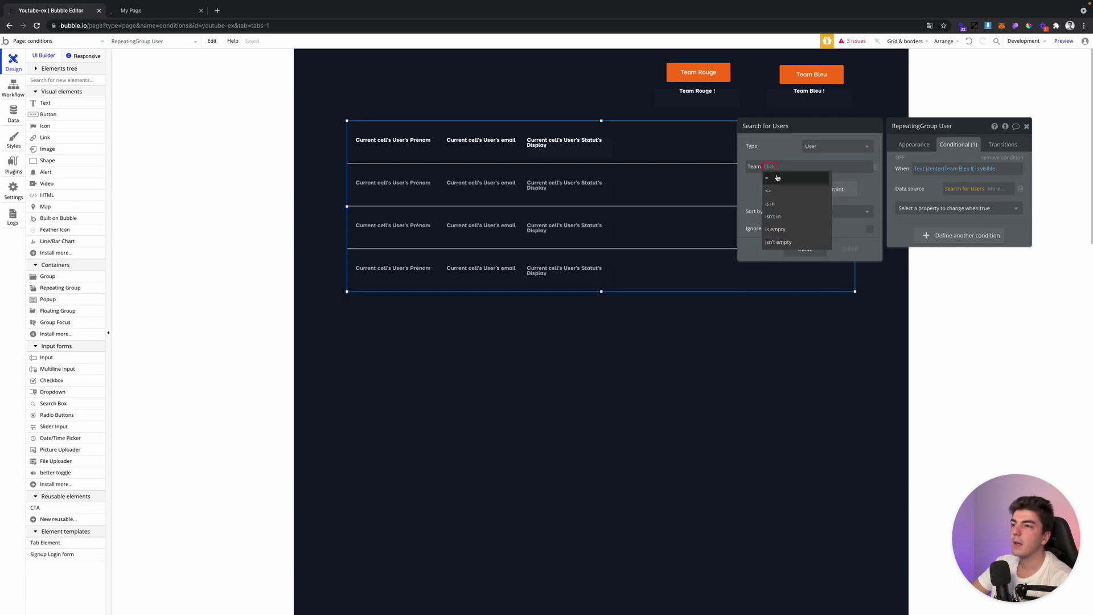
left_click(773, 177)
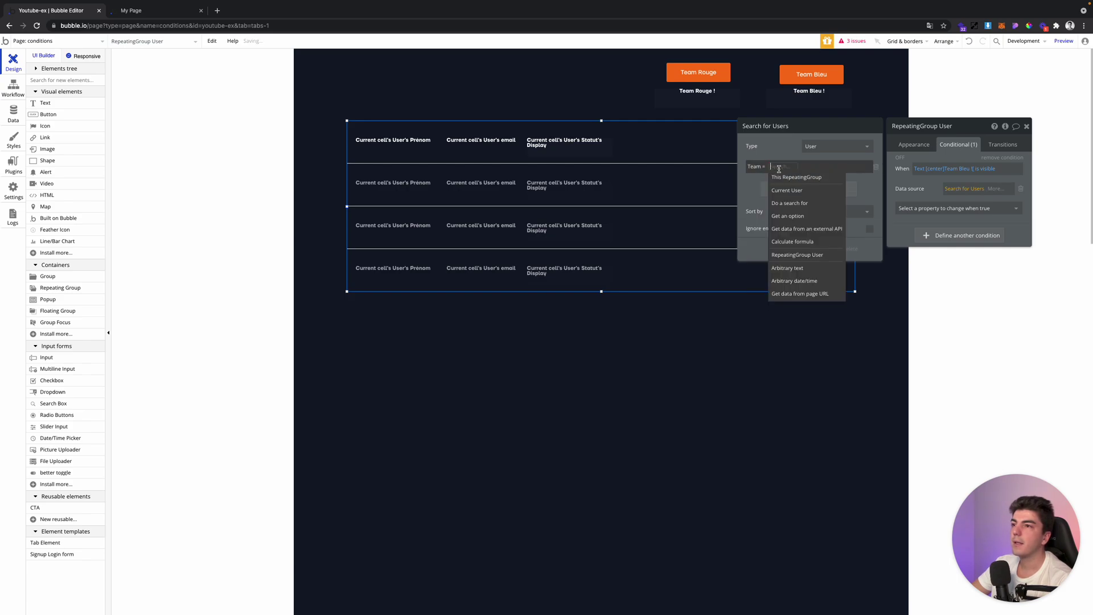
left_click(809, 216)
left_click(820, 147)
left_click(822, 158)
left_click(820, 150)
scroll(829, 240, "down", 1)
scroll(830, 245, "down", 1)
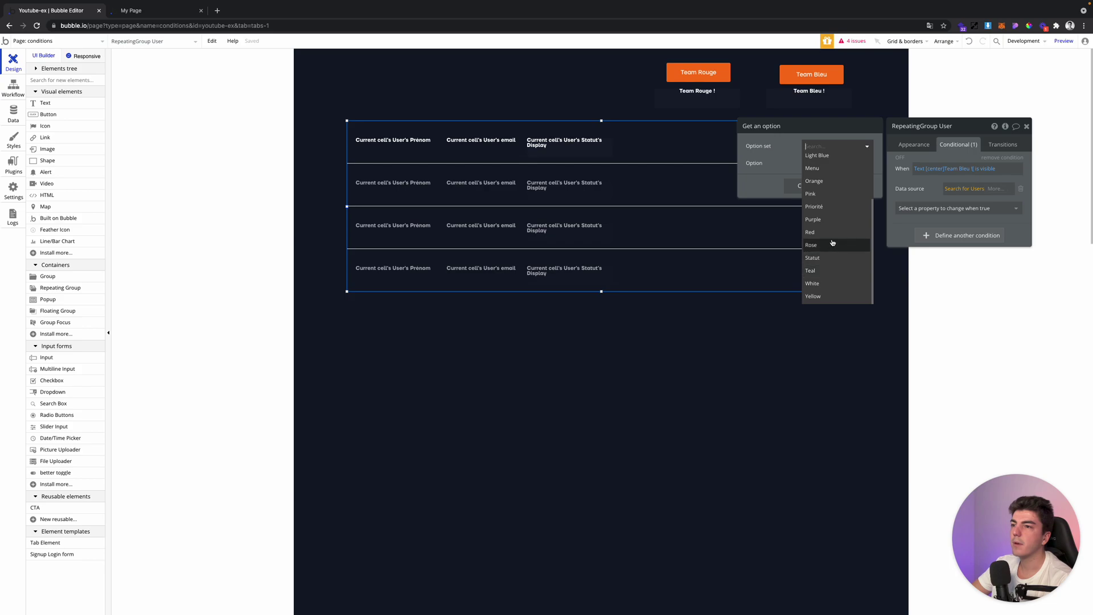
scroll(837, 248, "up", 2)
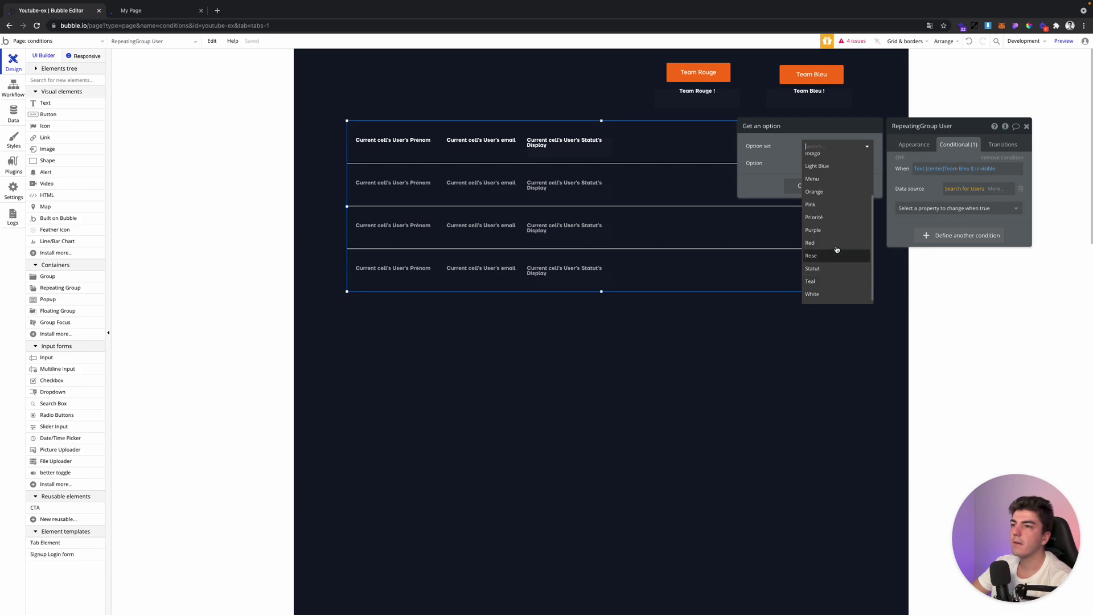
scroll(814, 210, "up", 2)
- Examine the All Teams records in the app data and return to the page design
left_click(13, 112)
left_click(163, 73)
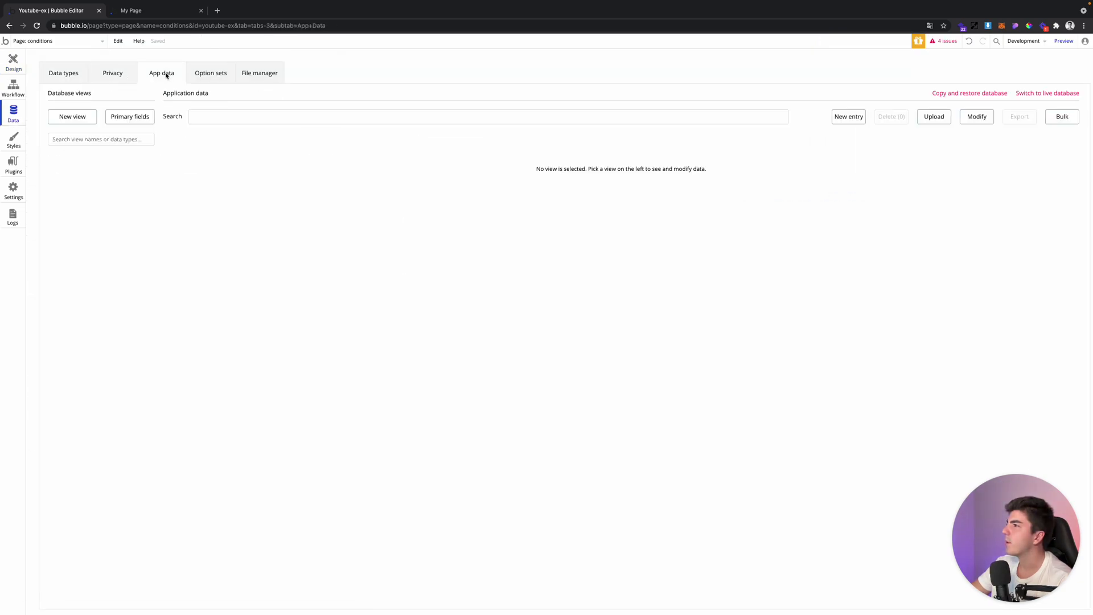
left_click(75, 203)
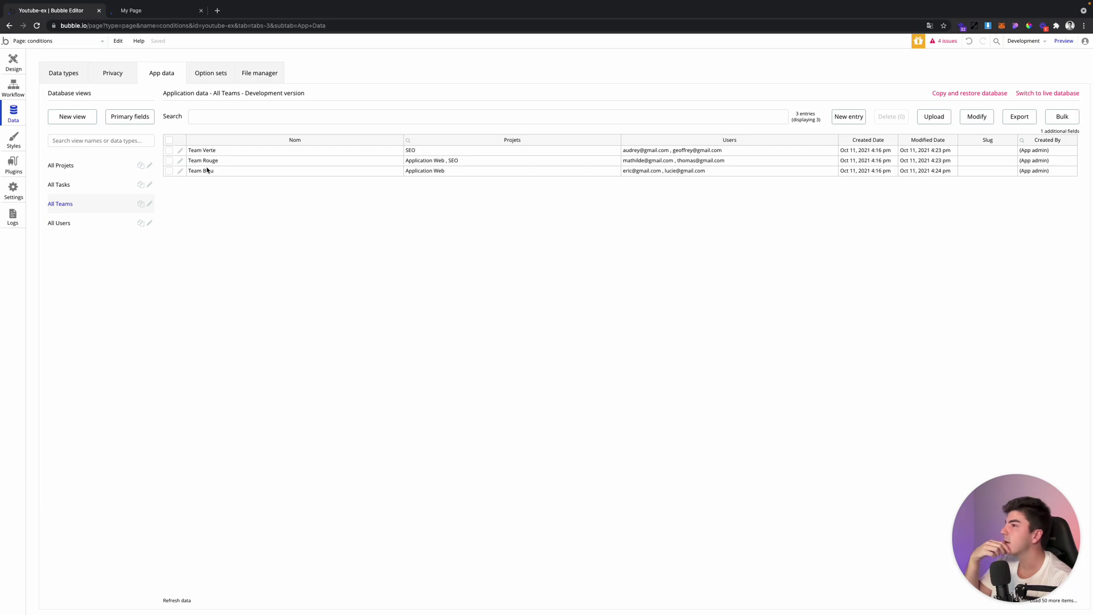
left_click(13, 62)
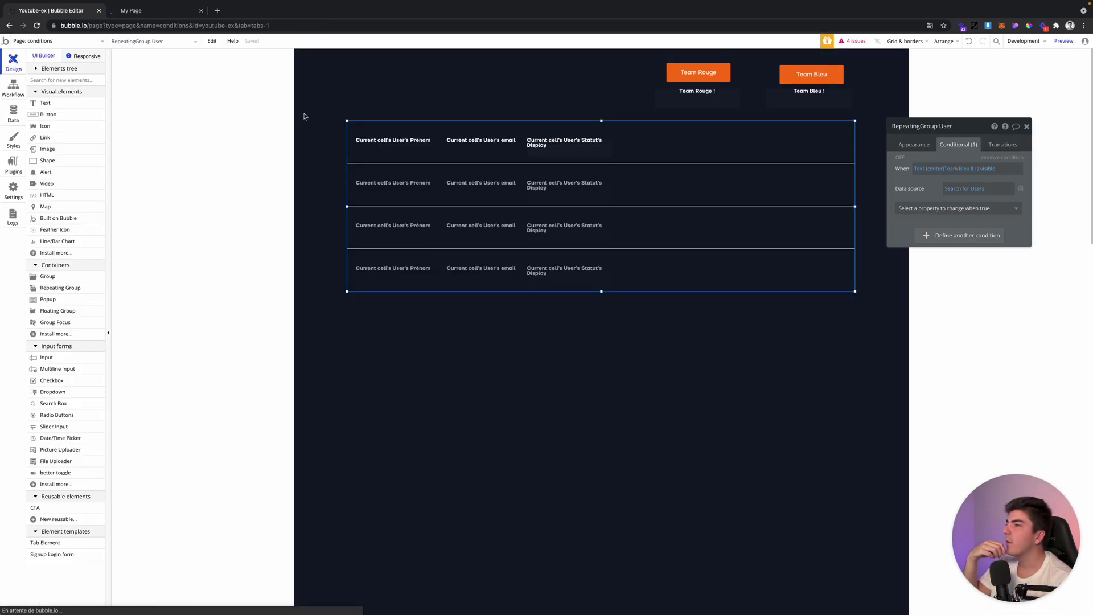
- Delete the Team constraint from the condition's user search and start a new Team = constraint
left_click(958, 190)
left_click(876, 167)
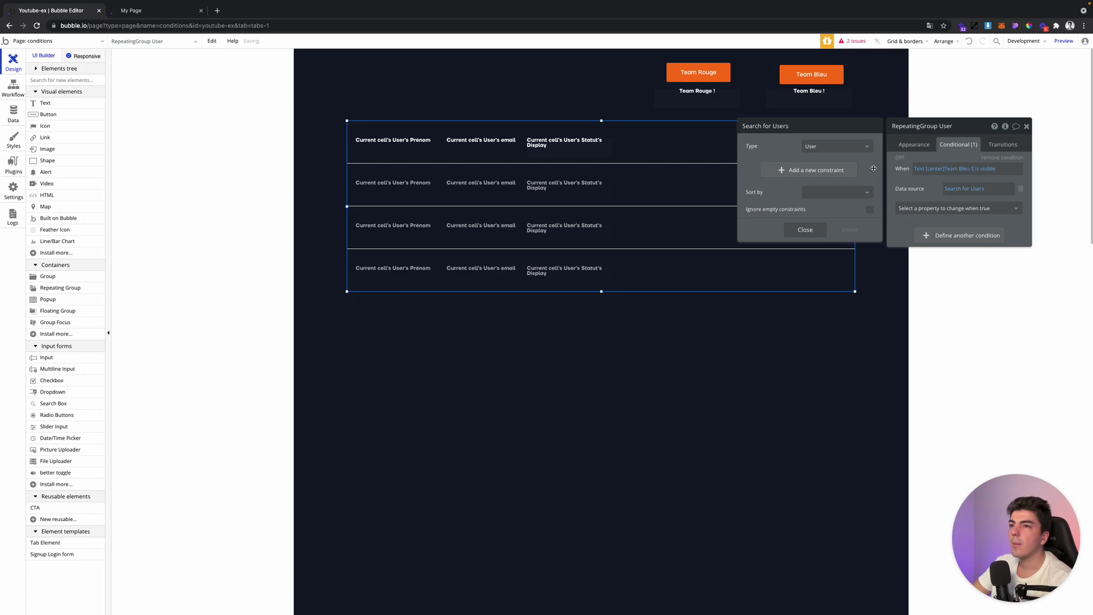
left_click(980, 191)
left_click(986, 192)
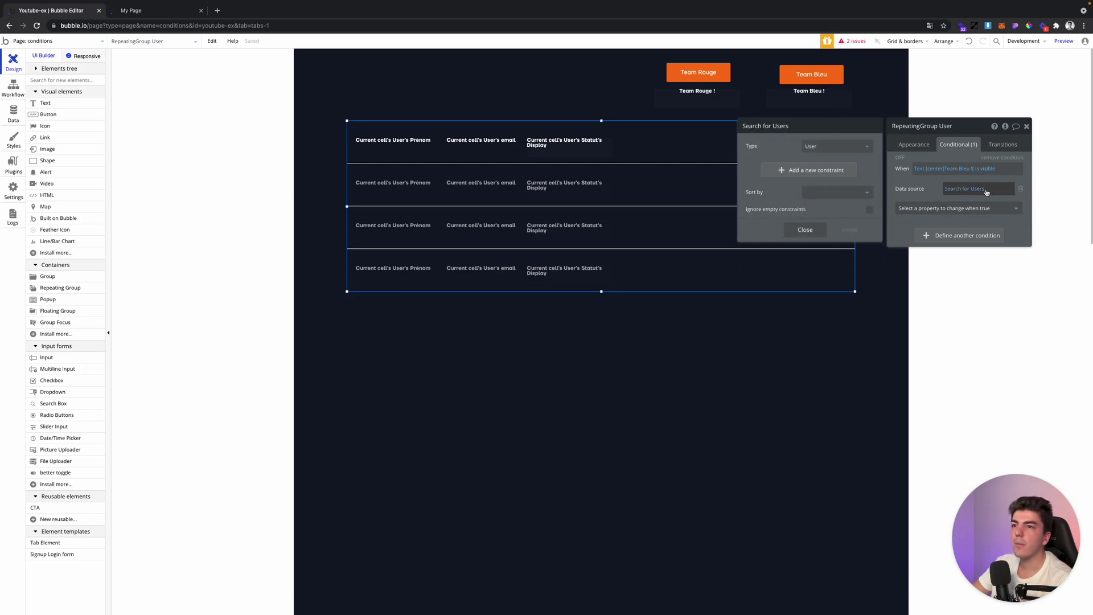
left_click(1001, 193)
scroll(984, 279, "down", 3)
left_click(983, 289)
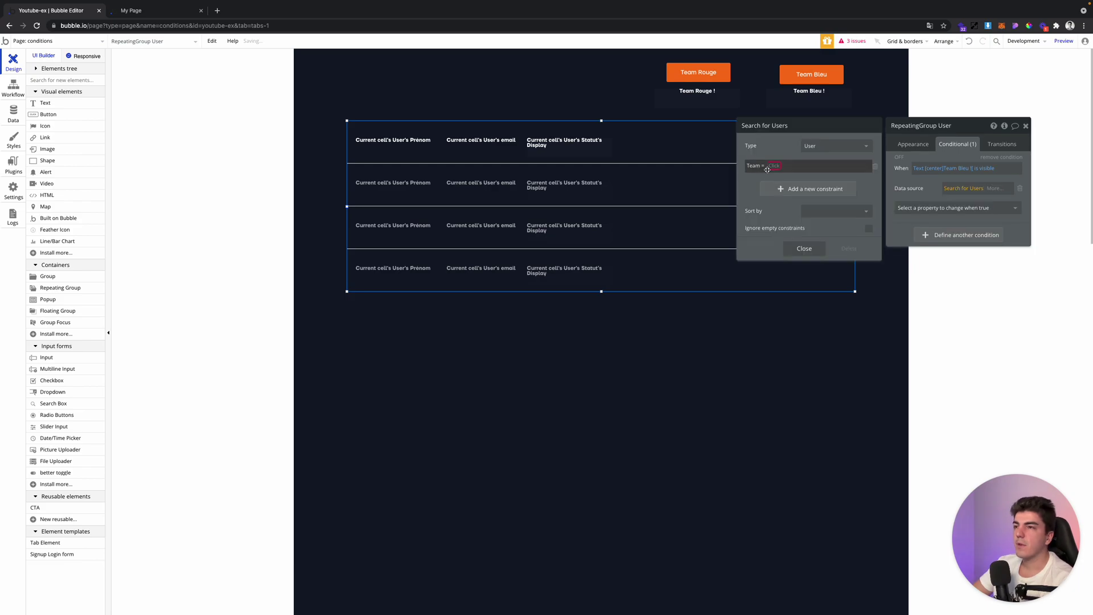
- Examine the Statut values of the All Users records in the app data and return to the page design
left_click(13, 114)
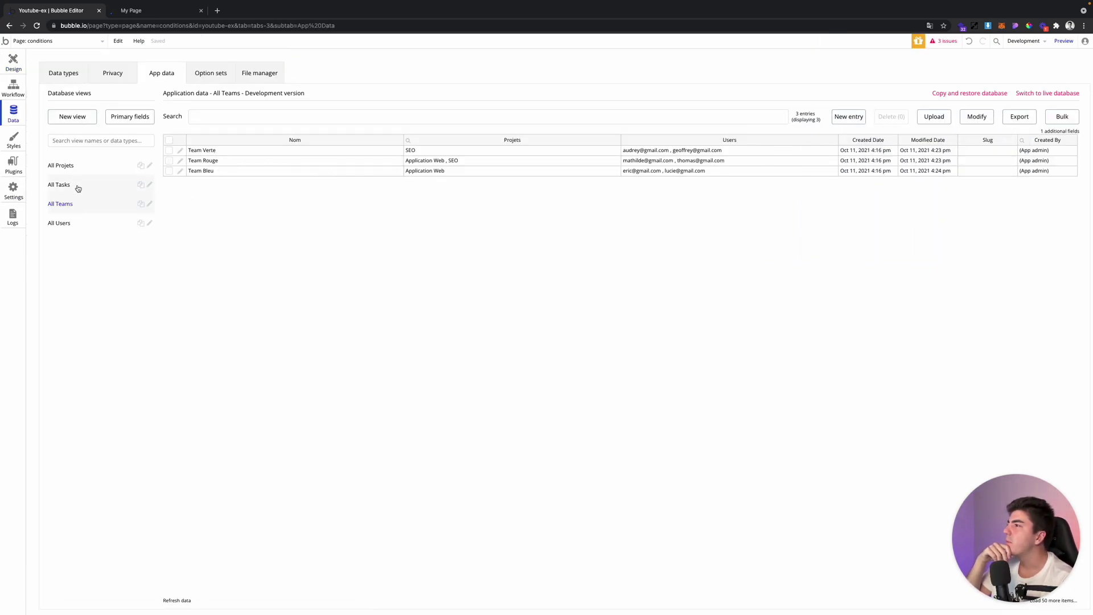
left_click(59, 223)
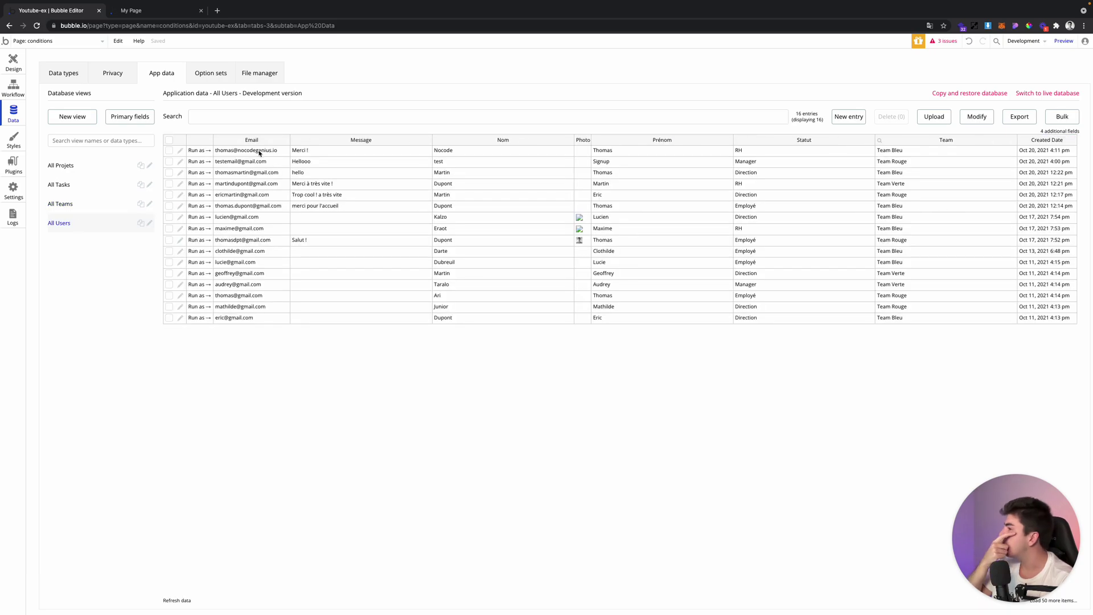
left_click_drag(748, 155, 757, 296)
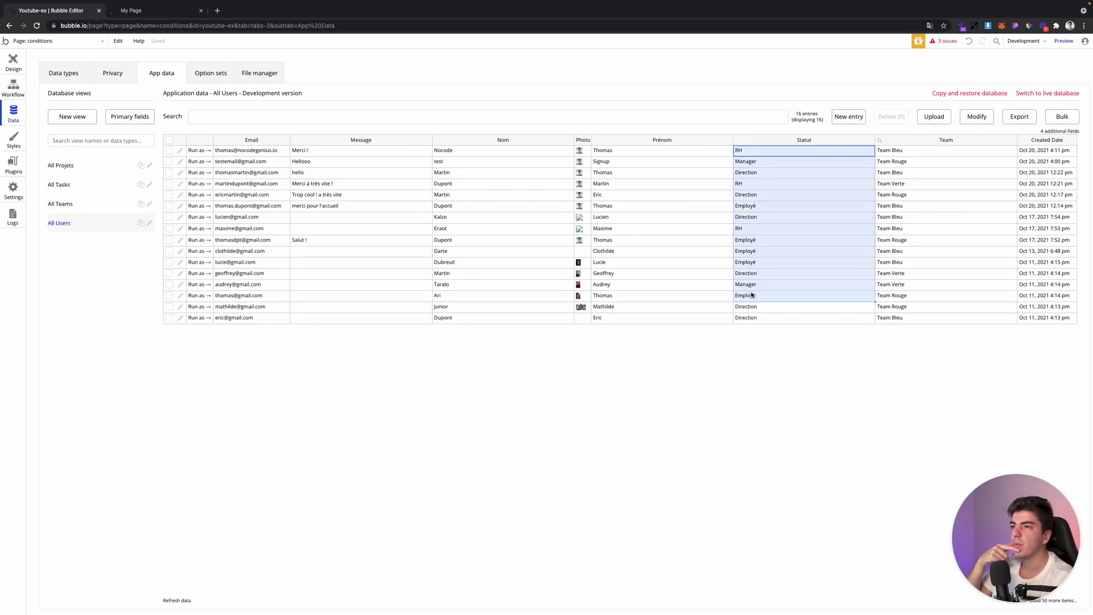
left_click(14, 64)
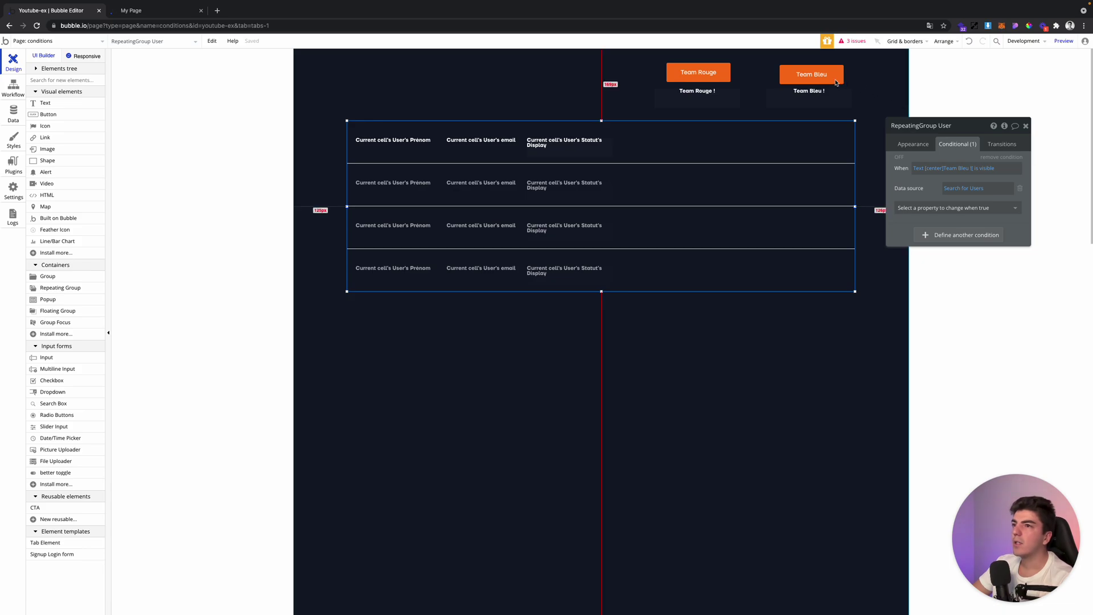
- Relabel the Team Bleu button as "Statut RH"
left_click(812, 74)
left_click(914, 144)
triple_click(924, 164)
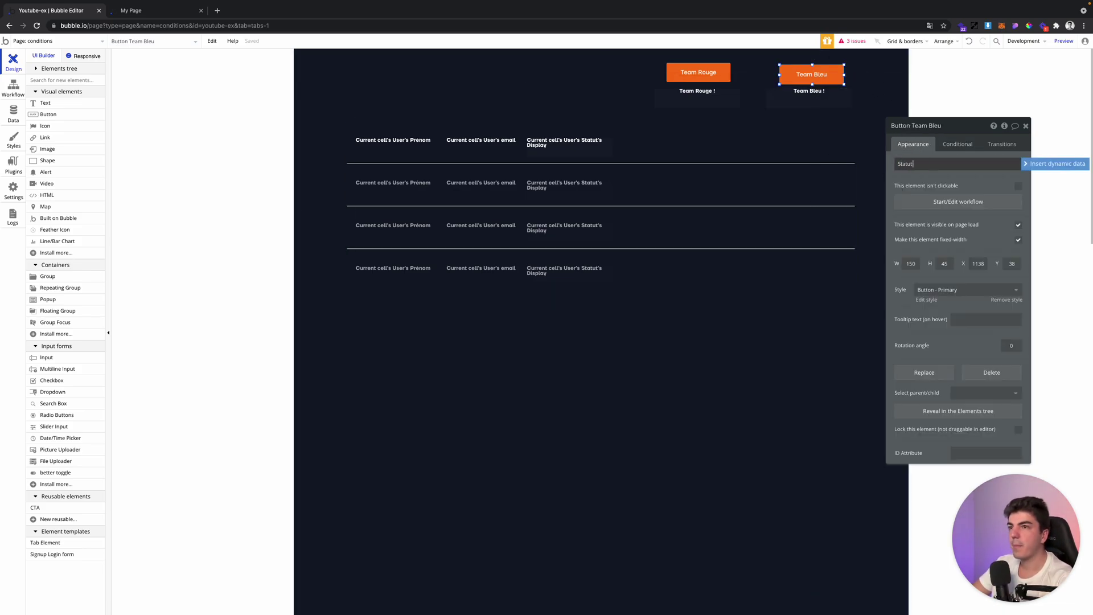
left_click(924, 164)
type("H")
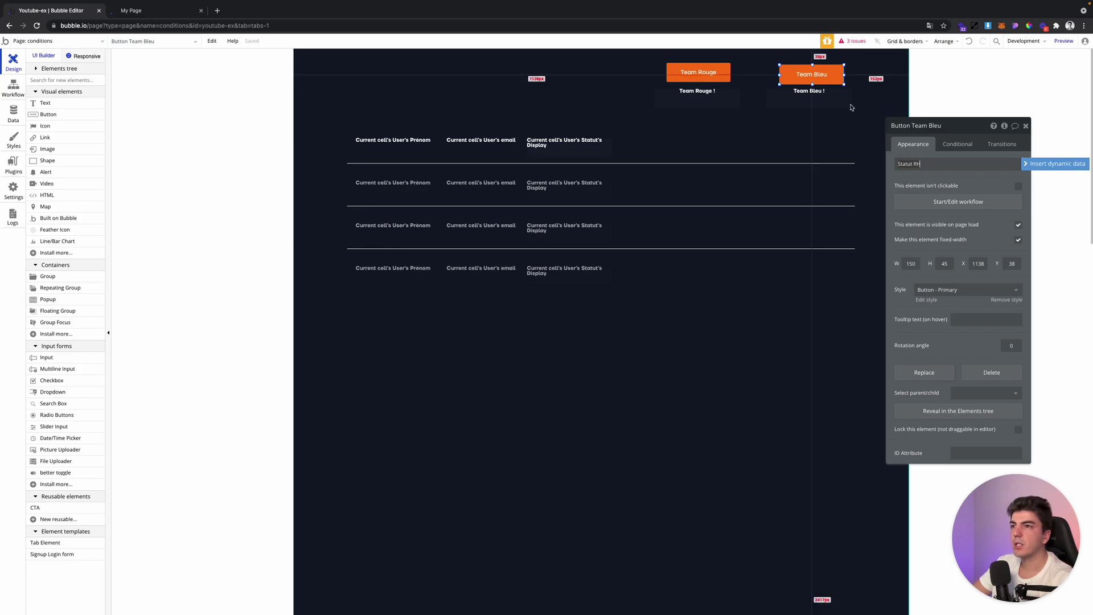
- Change the text under the Statut RH button to "Statut RH !", keeping its centering tags
left_click(820, 98)
triple_click(934, 162)
double_click(935, 162)
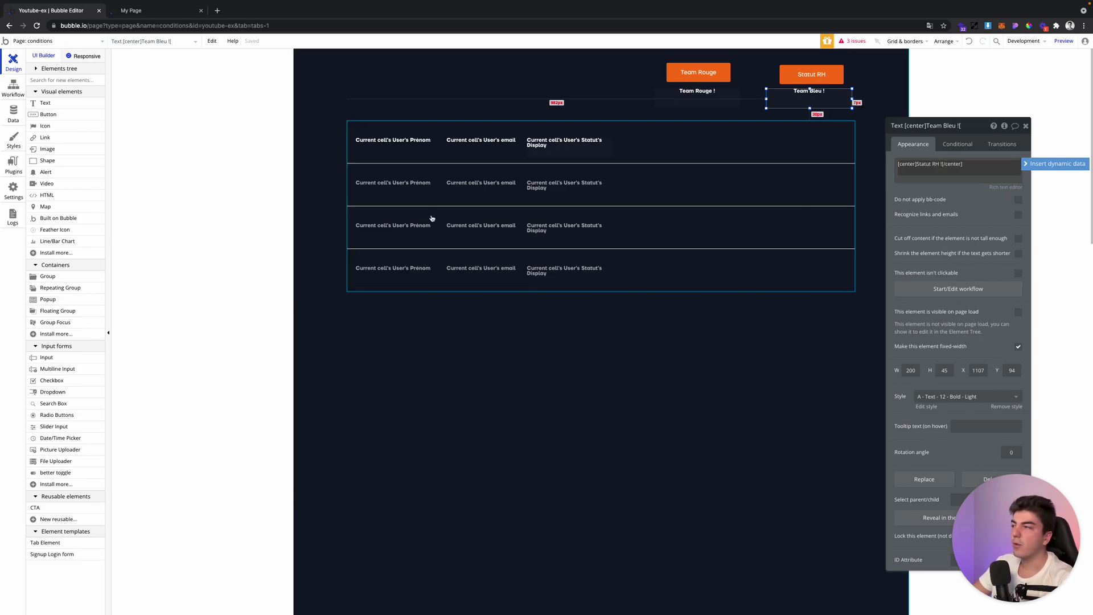
- Check the users' statuses in the app data and relabel the Team Rouge button as "Statut Employé"
left_click(13, 114)
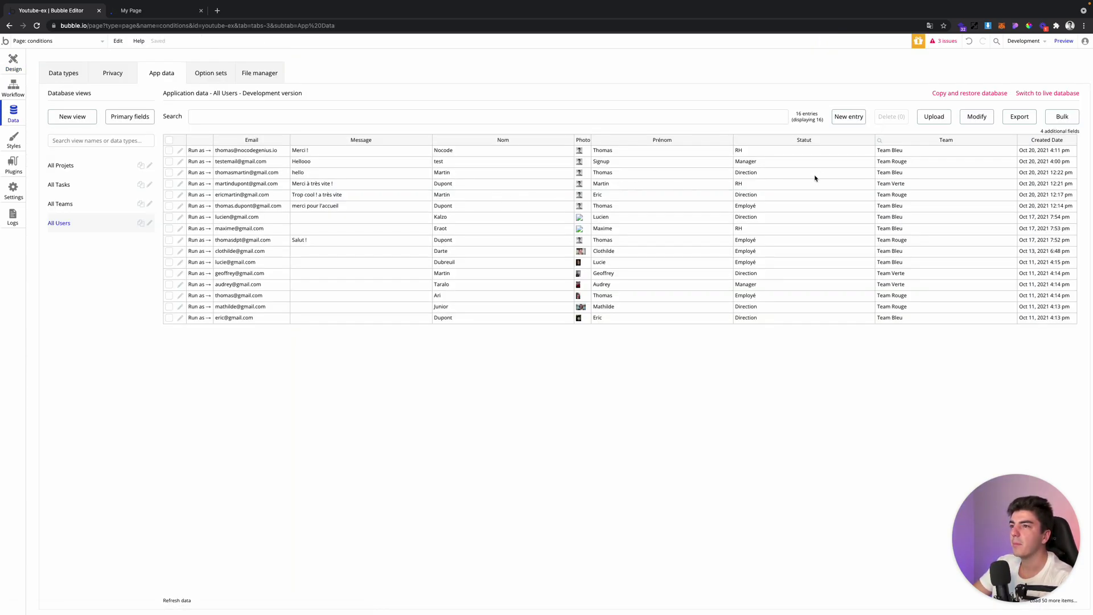
left_click(6, 63)
left_click(697, 71)
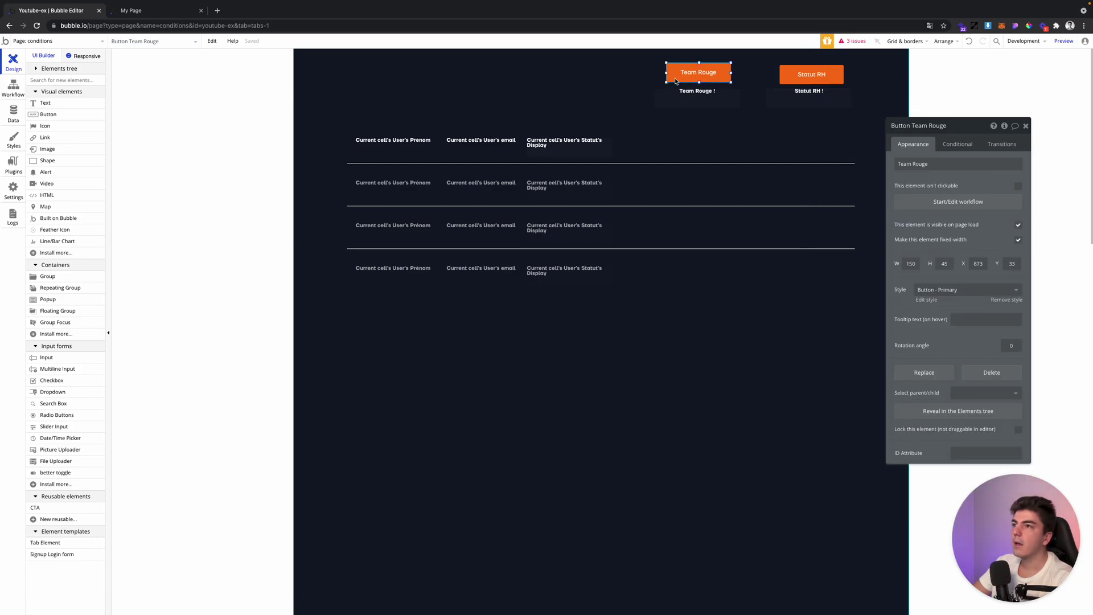
triple_click(928, 165)
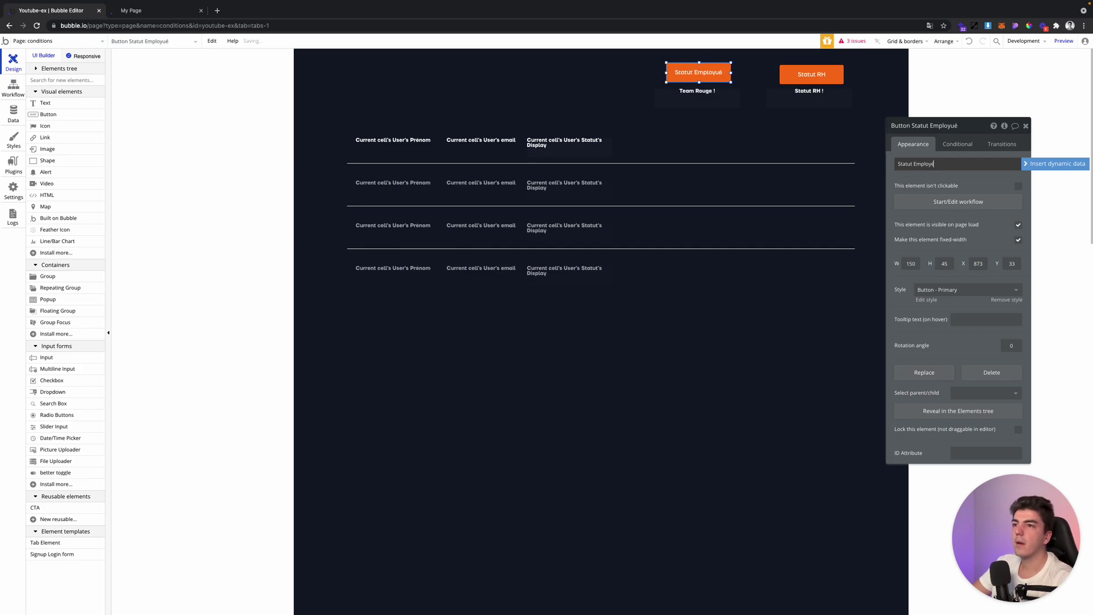
- Change the text under the Statut Employé button to "Statut Employé !", keeping its centering tags
left_click(751, 108)
left_click(710, 101)
left_click(930, 165)
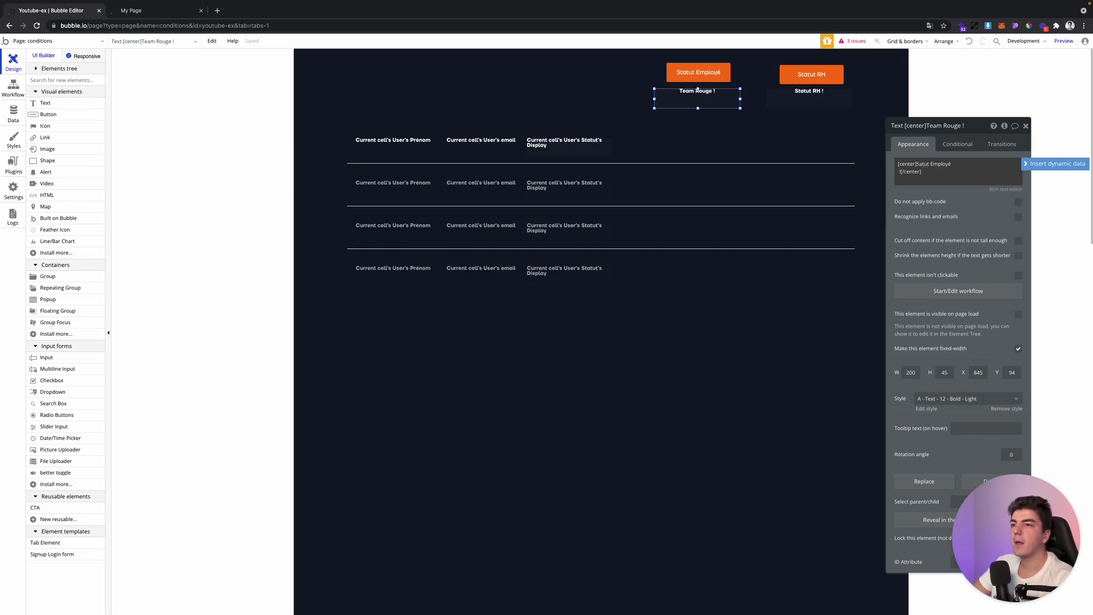
type("t")
left_click(785, 184)
left_click(972, 180)
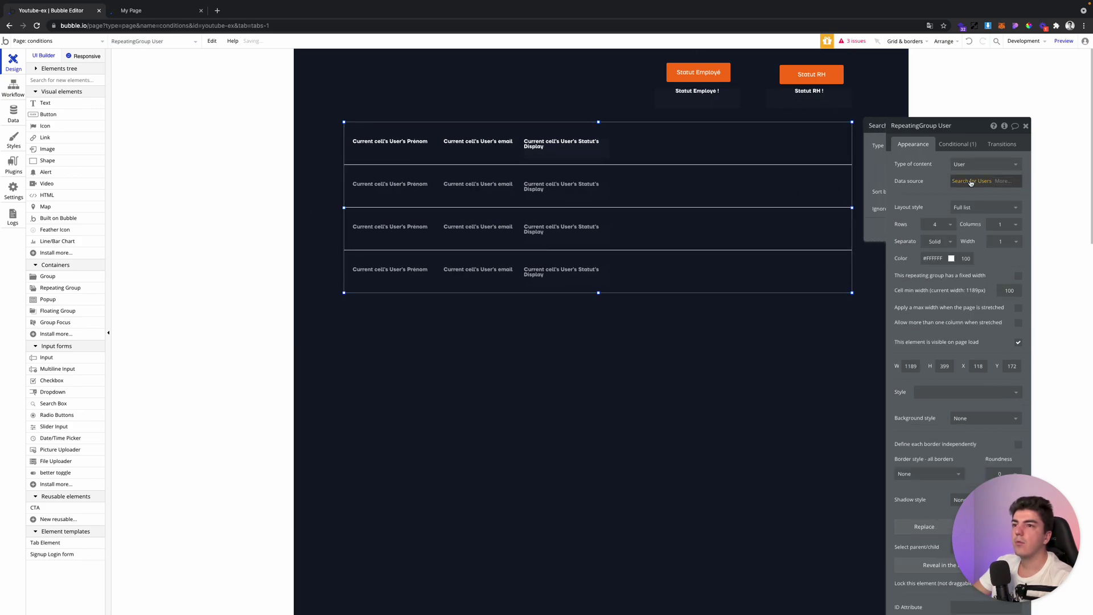
left_click(754, 167)
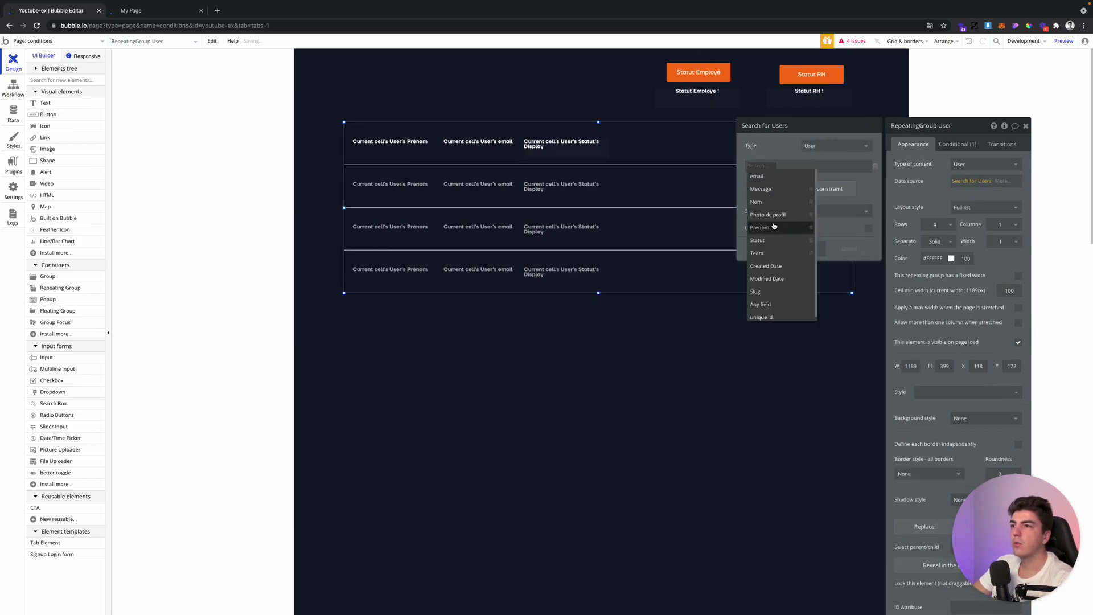
left_click(762, 240)
left_click(776, 172)
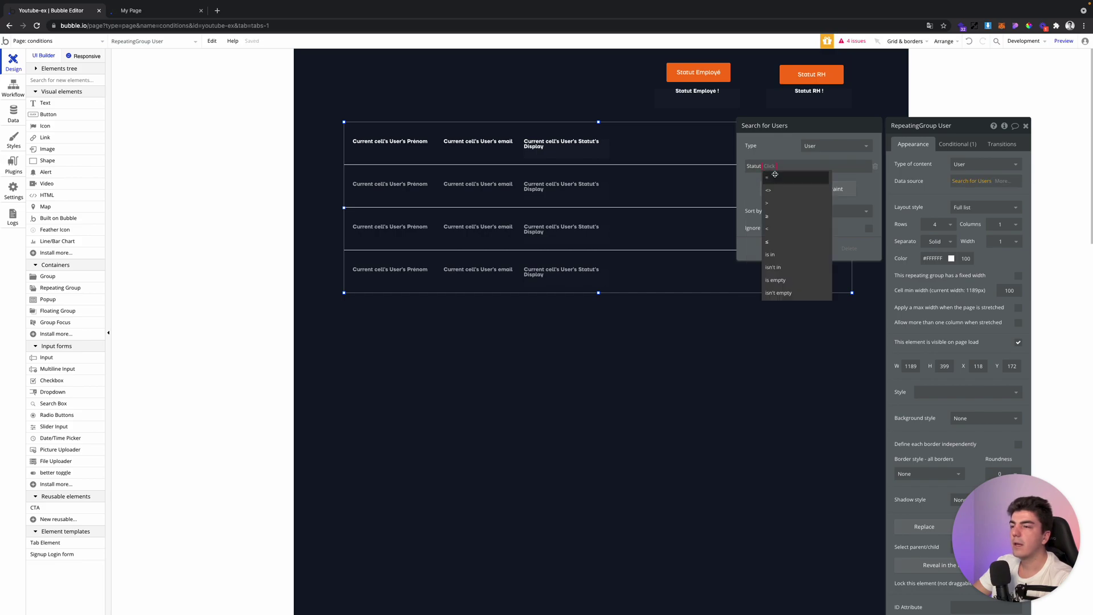
left_click(776, 178)
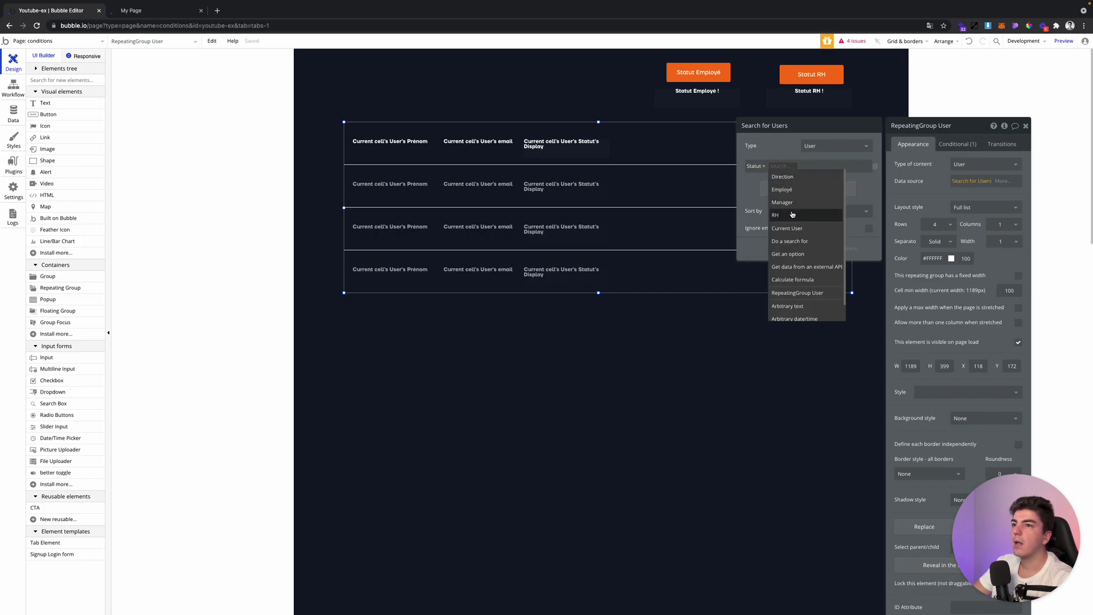
left_click(746, 185)
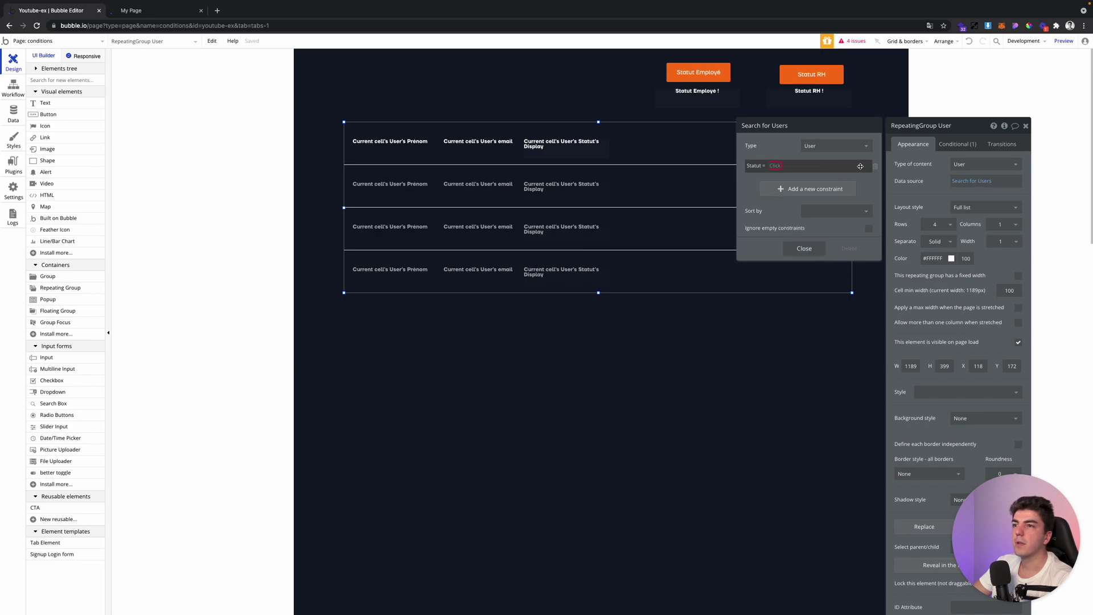
left_click(875, 167)
left_click(849, 230)
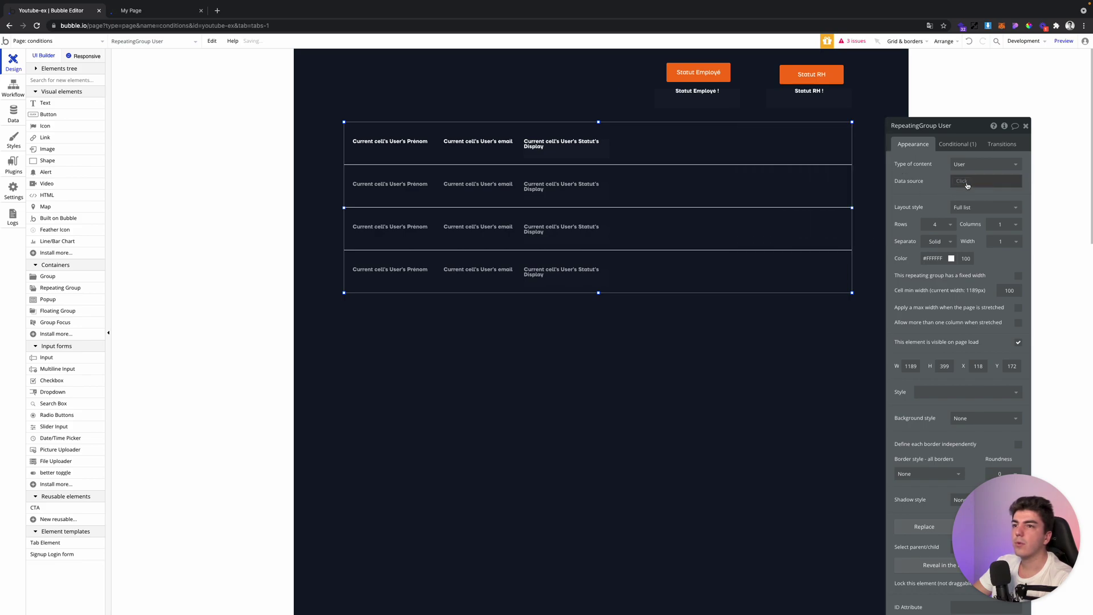
- Set the user repeating group's data source to a search for Users without constraints
left_click(968, 181)
left_click(976, 222)
left_click(836, 146)
left_click(825, 162)
left_click(804, 229)
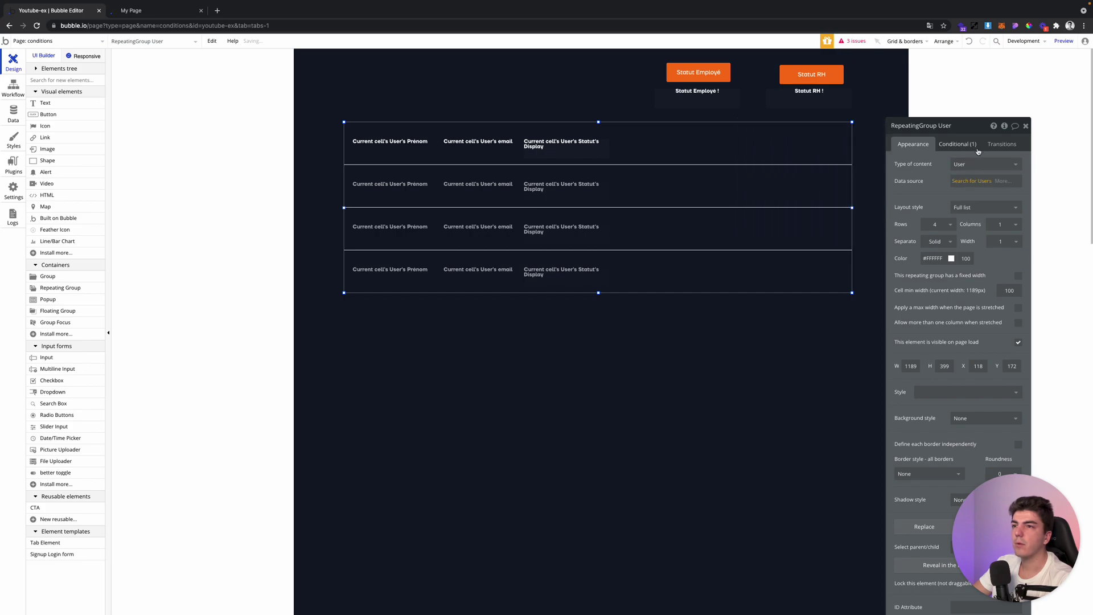
- In the Statut RH condition's Users search, replace the Team constraint with Statut = RH
left_click(957, 144)
left_click(966, 189)
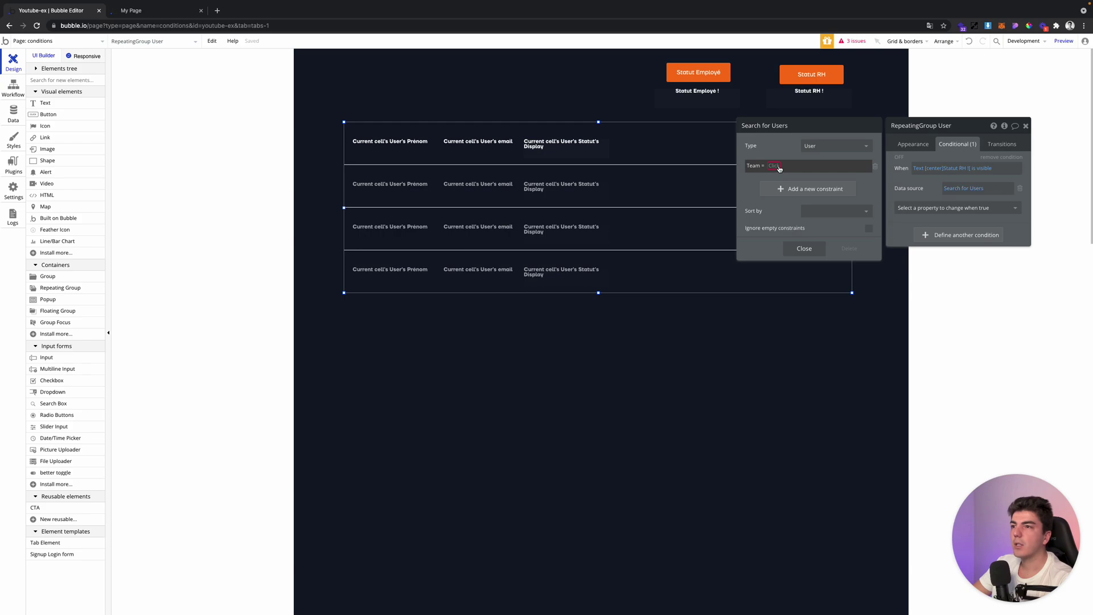
left_click(875, 166)
left_click(797, 171)
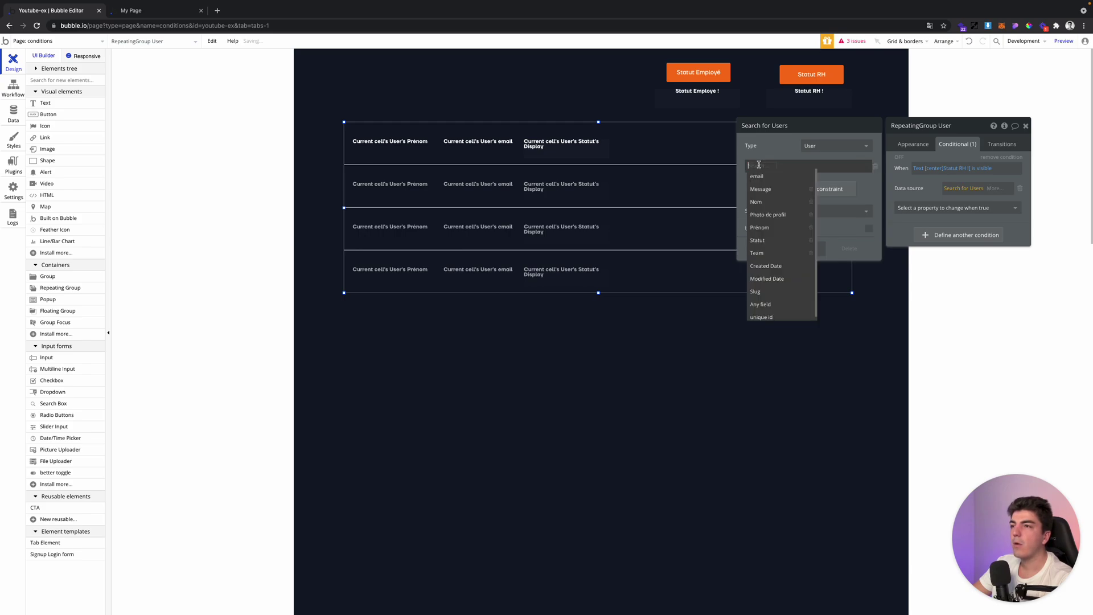
left_click(758, 240)
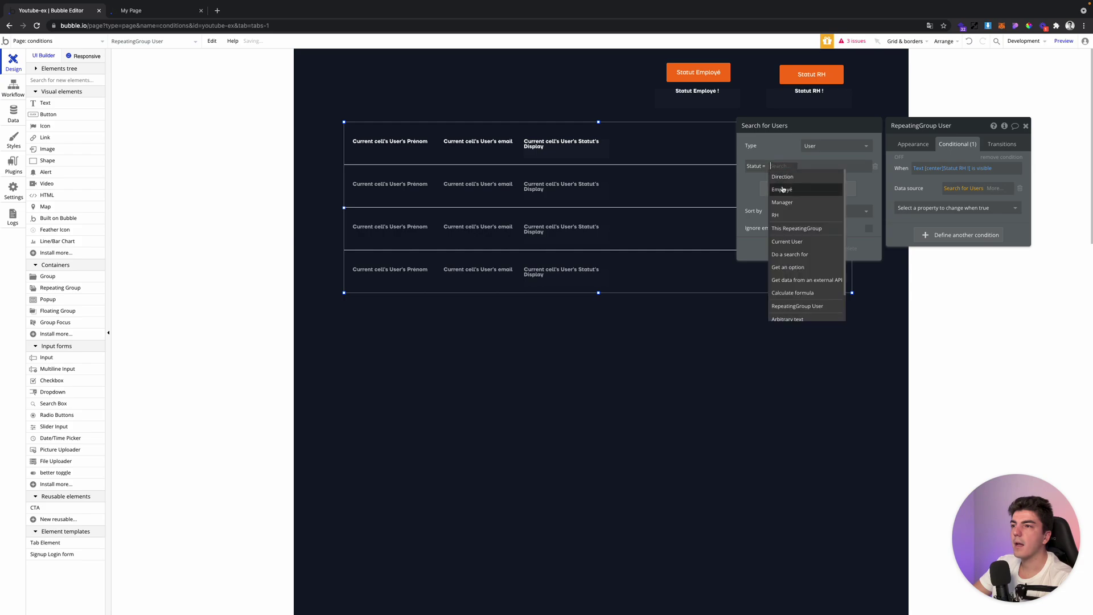
left_click(784, 215)
left_click(804, 247)
- Define a second condition on the repeating group that applies when the Statut Employé text is visible
left_click(919, 235)
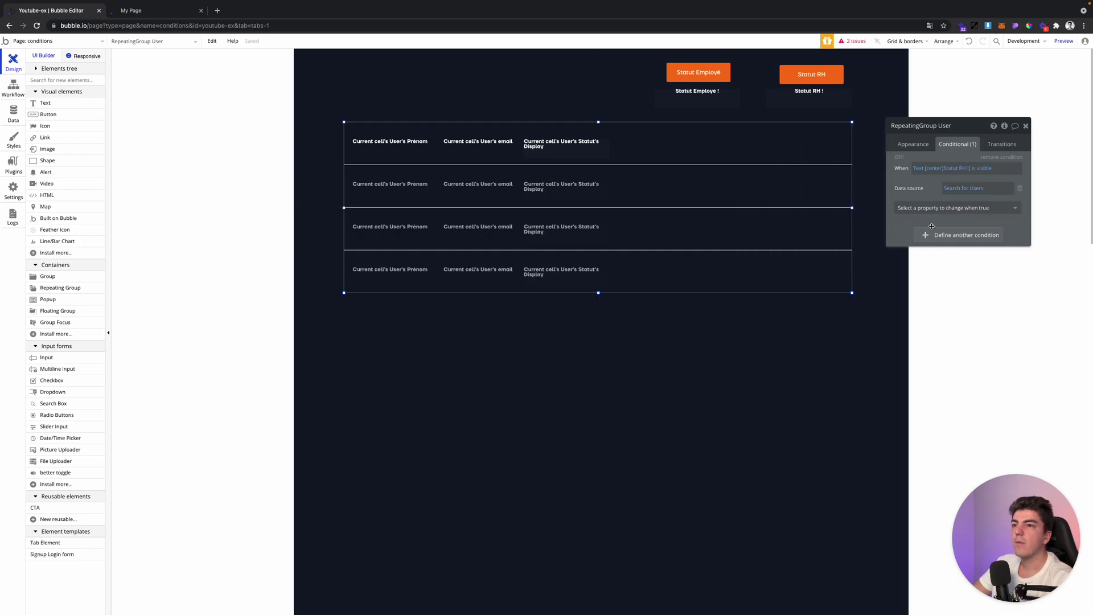
left_click(930, 238)
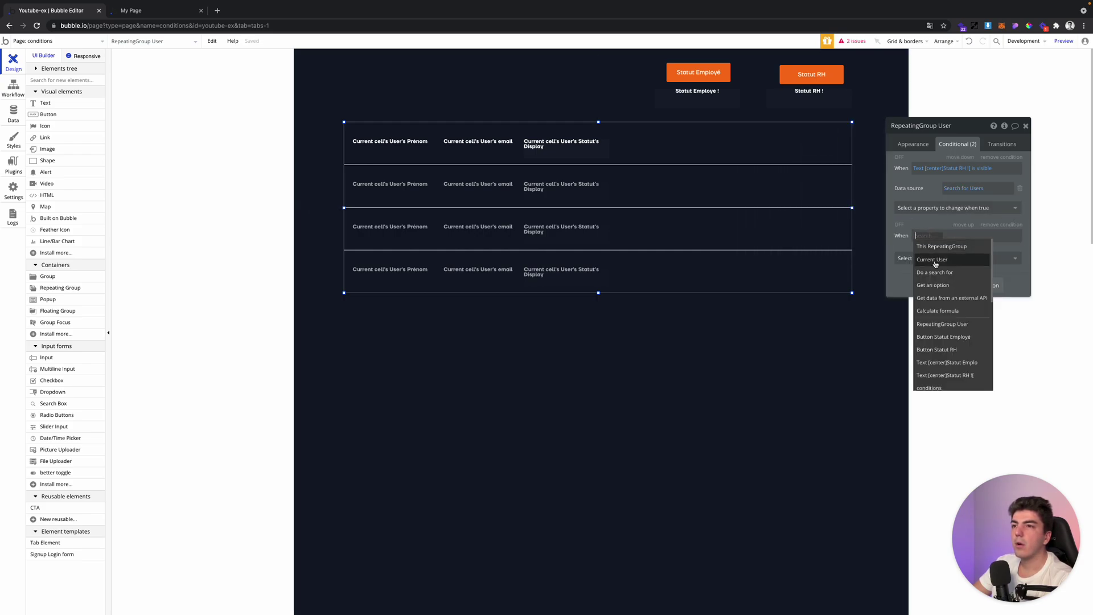
type("tex")
left_click(947, 246)
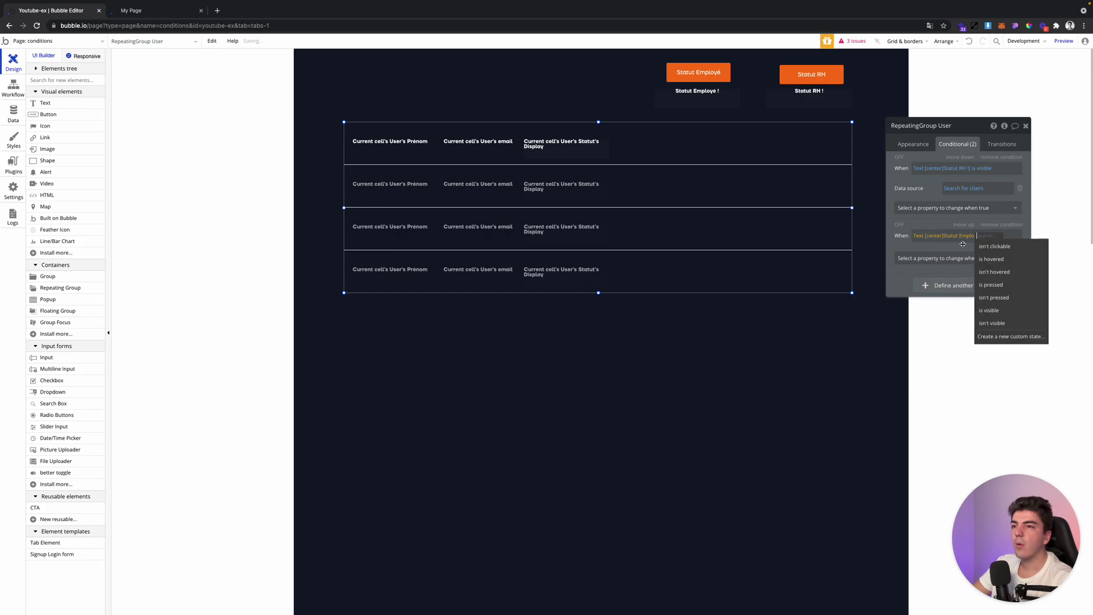
left_click(998, 313)
- Make the Statut Employé condition change the repeating group's data source to a search for Users
left_click(958, 258)
left_click(939, 298)
left_click(963, 255)
left_click(968, 307)
left_click(833, 149)
- Constrain the Statut Employé condition's Users search to Statut = Employé
left_click(806, 167)
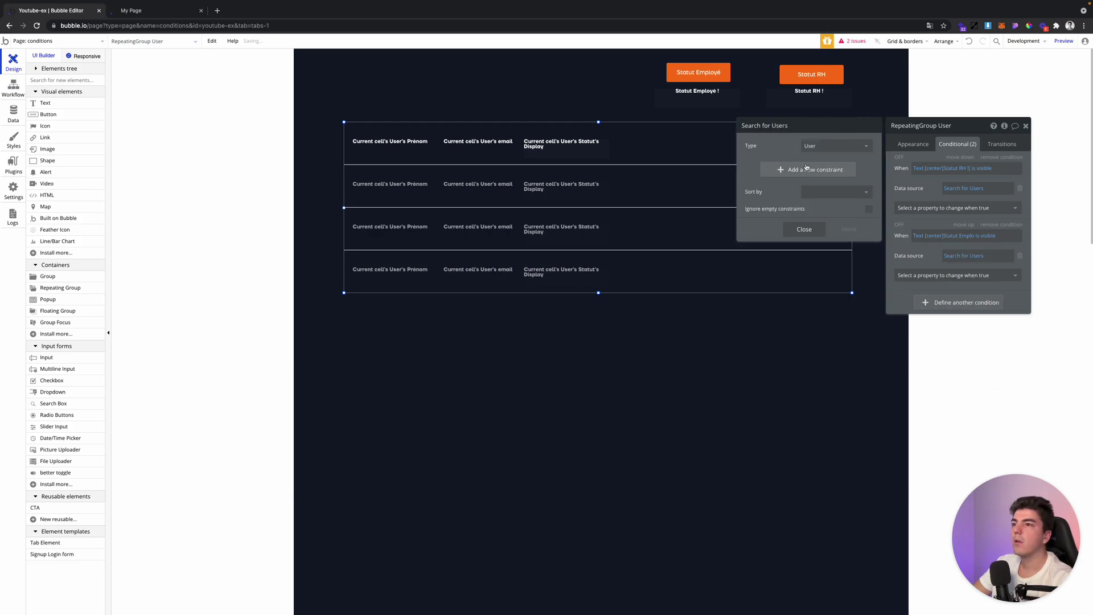
left_click(766, 170)
left_click(770, 242)
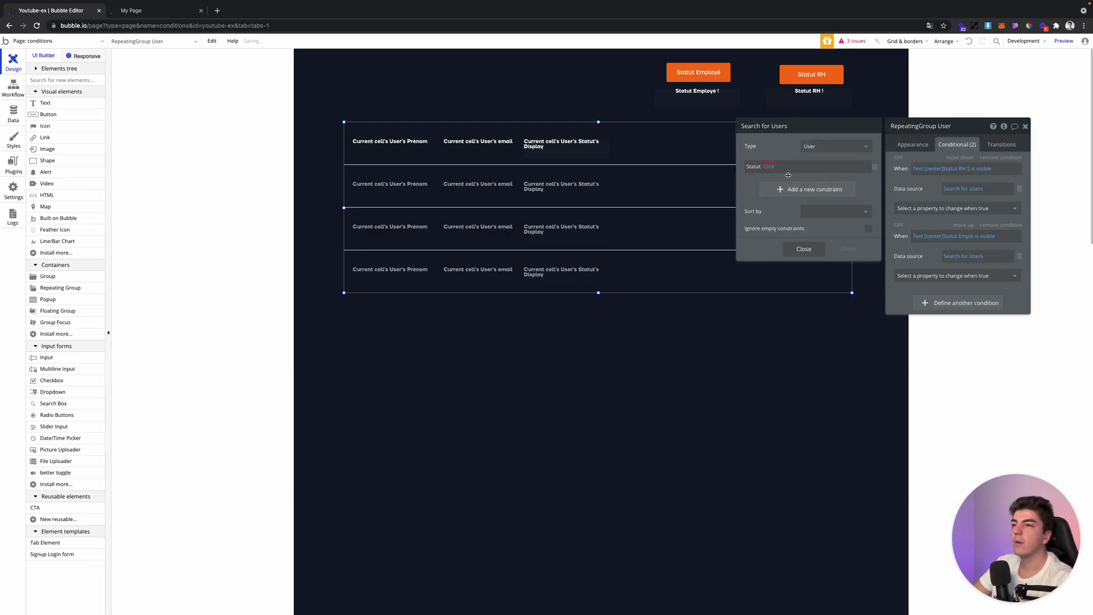
left_click(779, 165)
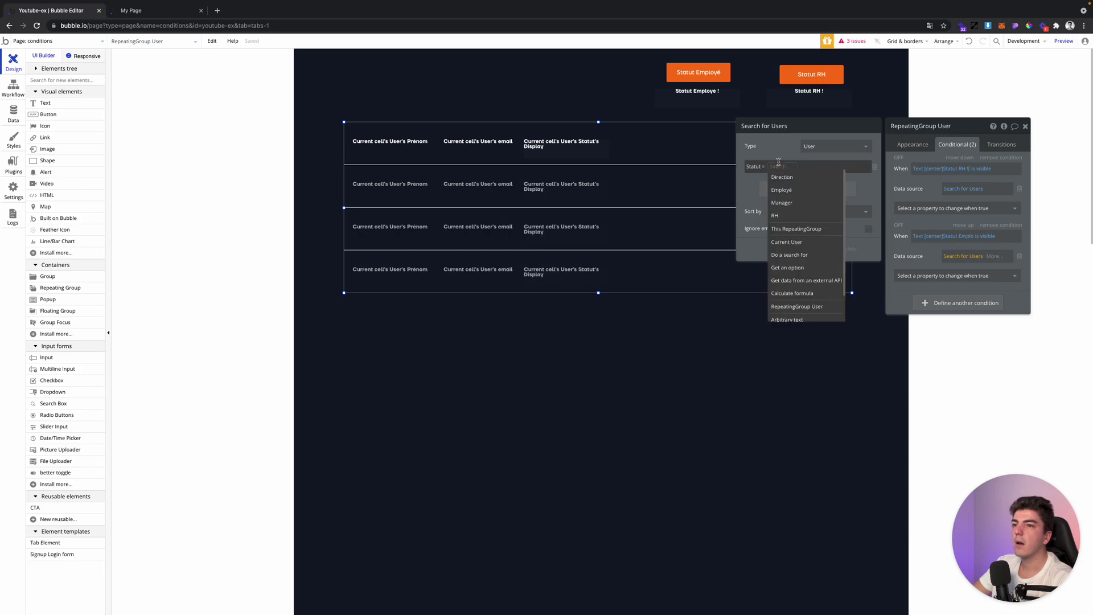
left_click(783, 190)
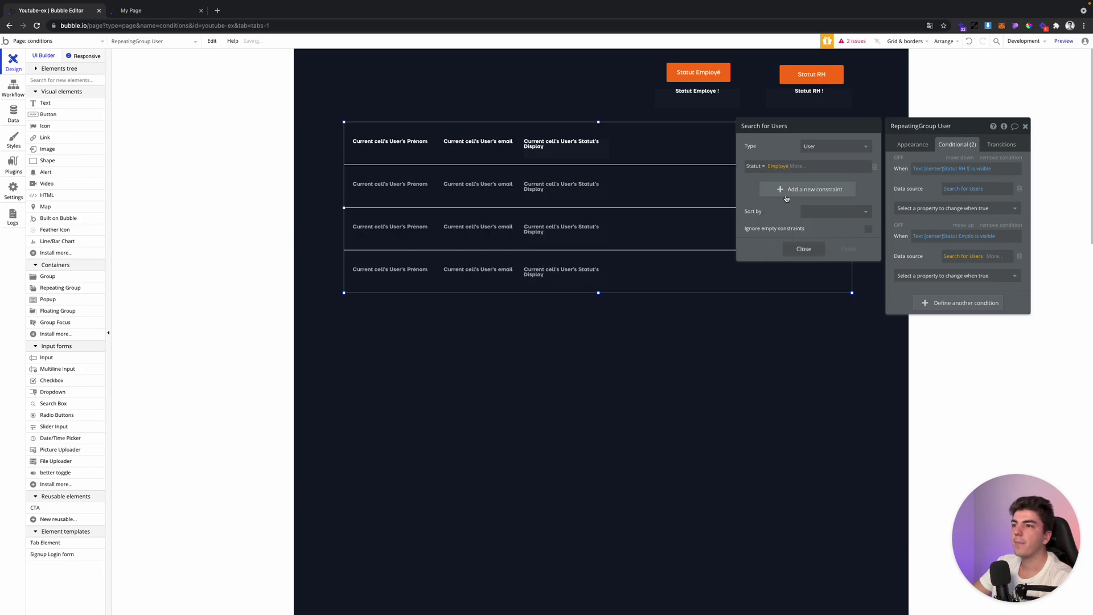
left_click(807, 249)
- Refresh the page preview and test the list filtering with the Statut Employé and Statut RH buttons, separately and together
left_click(161, 17)
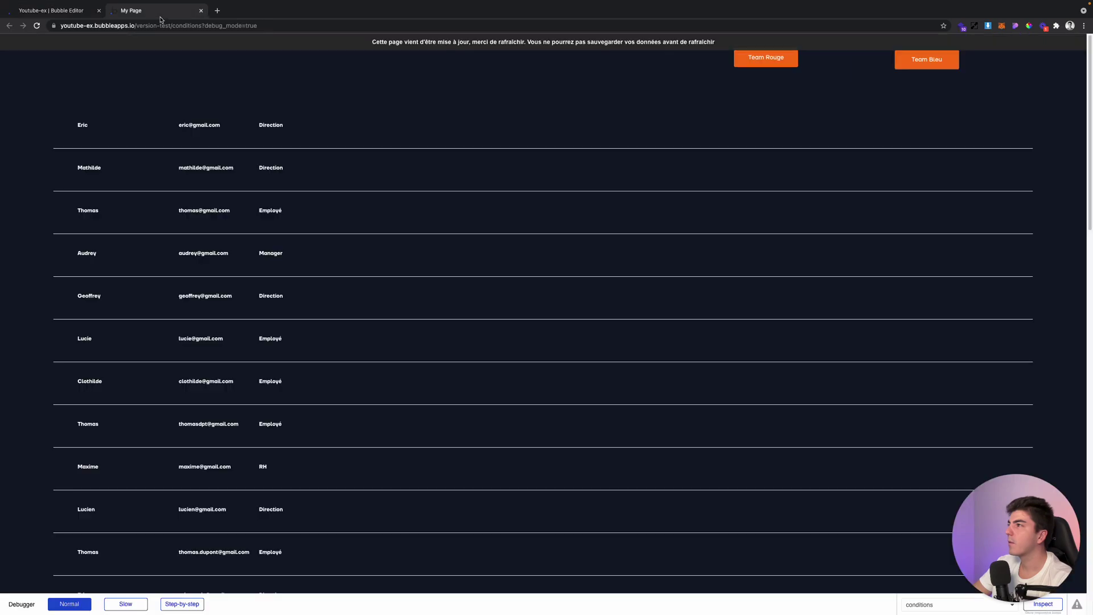
left_click(196, 41)
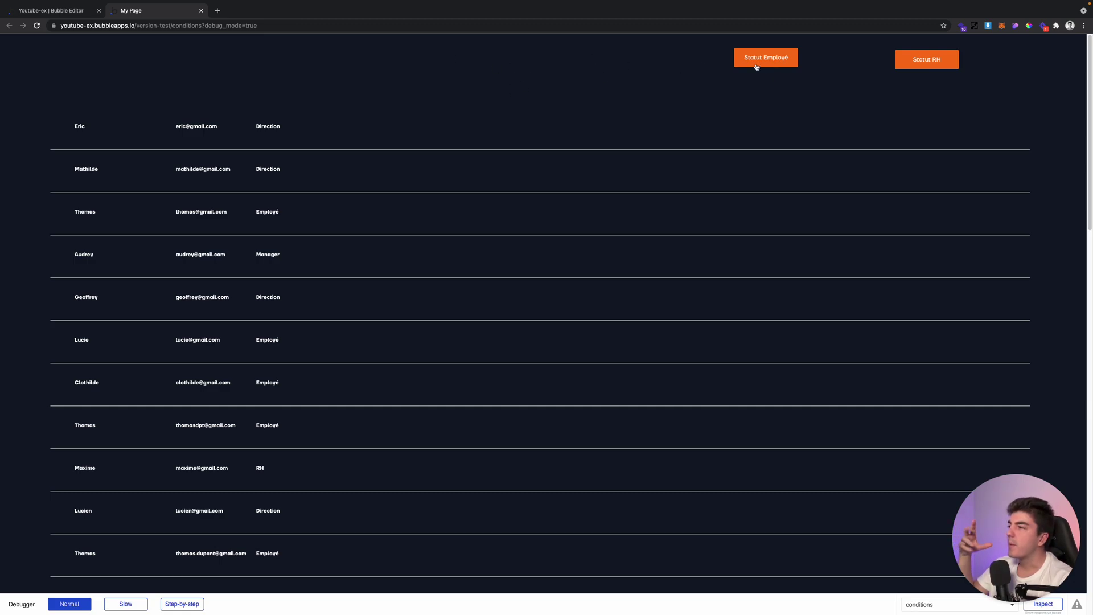
left_click(763, 60)
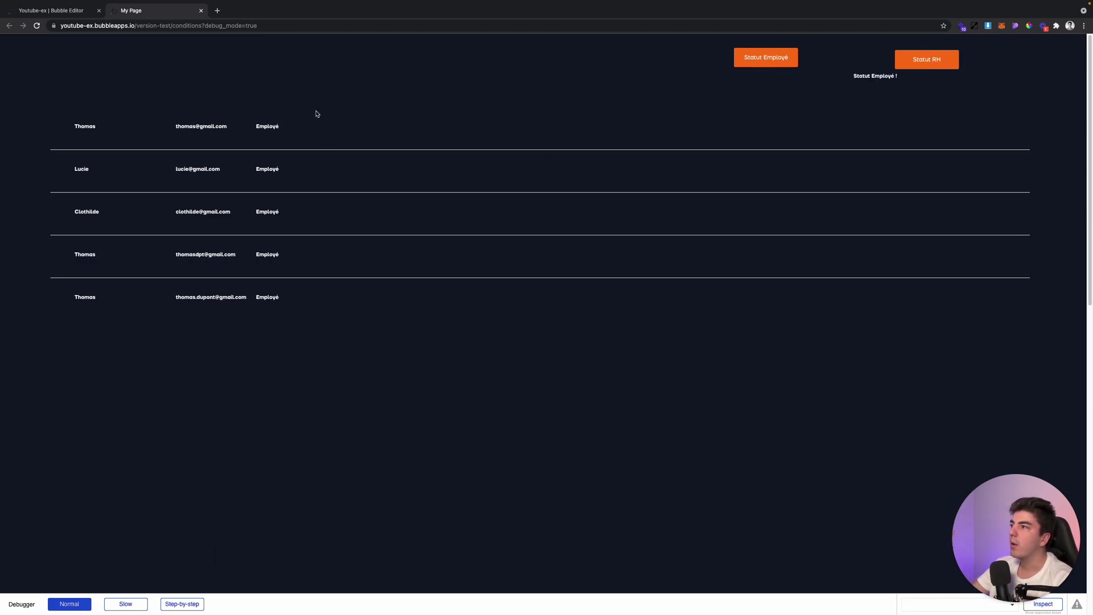
left_click(779, 62)
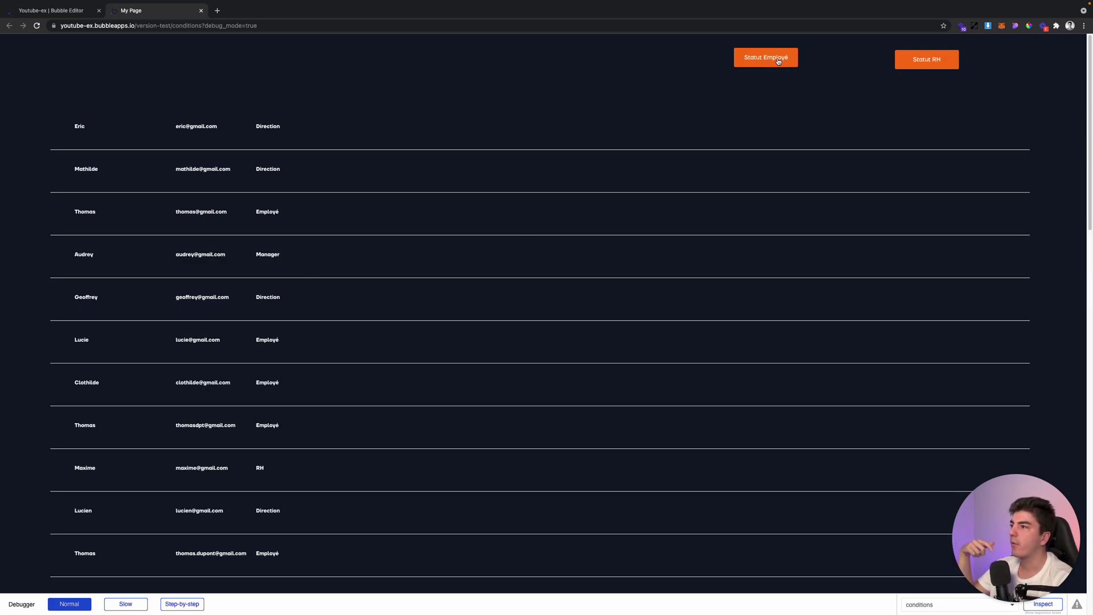
left_click(925, 58)
left_click(792, 58)
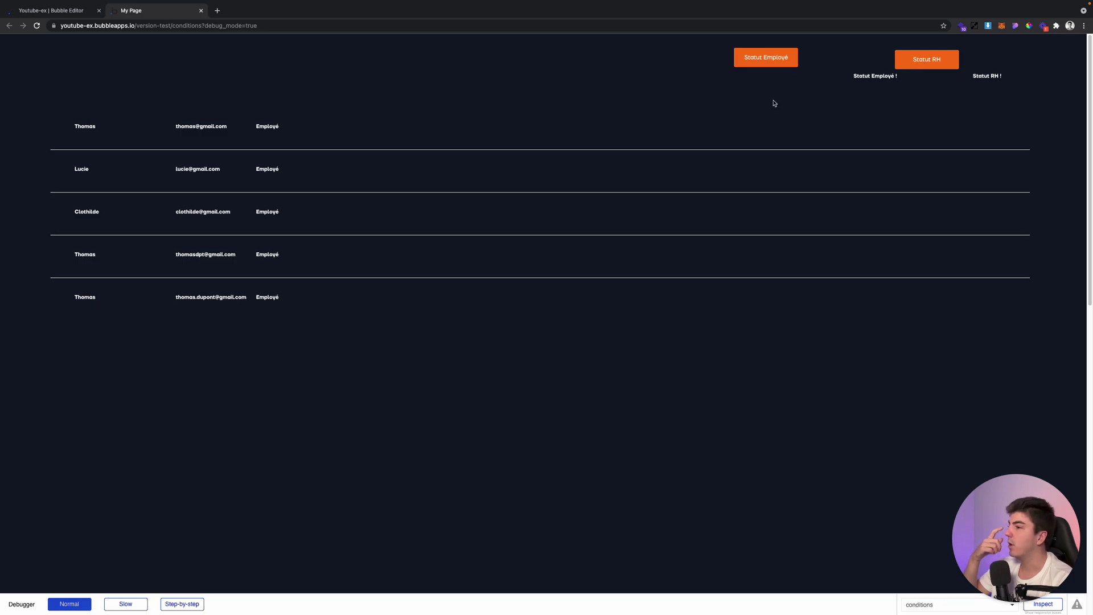
- Back in the Bubble editor, define a third repeating group condition for when both the Statut Employé and Statut RH texts are visible
left_click(68, 13)
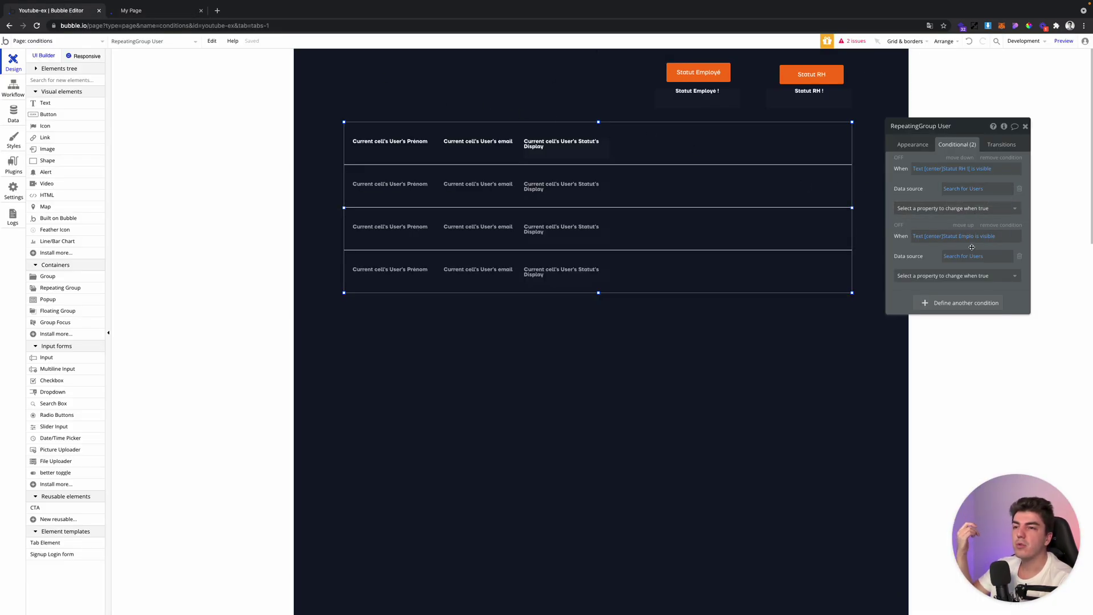
left_click(950, 305)
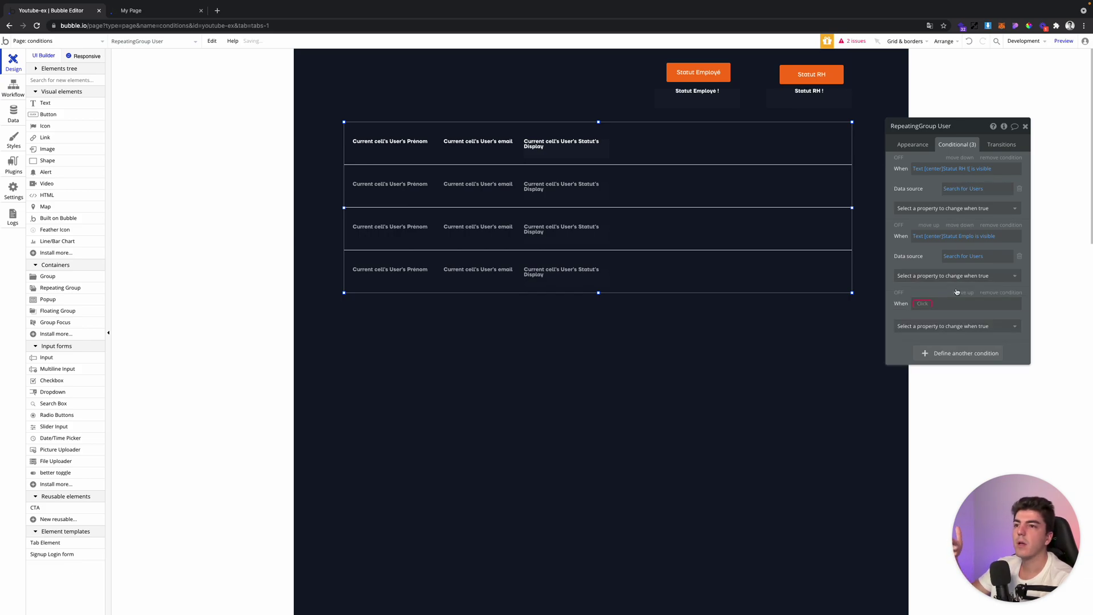
left_click(927, 304)
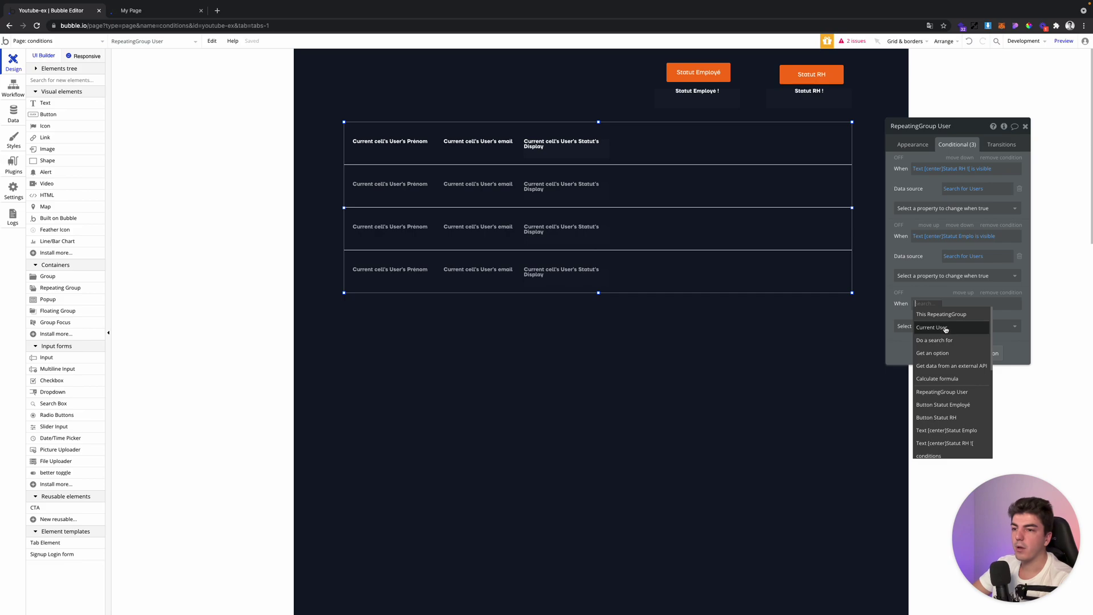
left_click(947, 430)
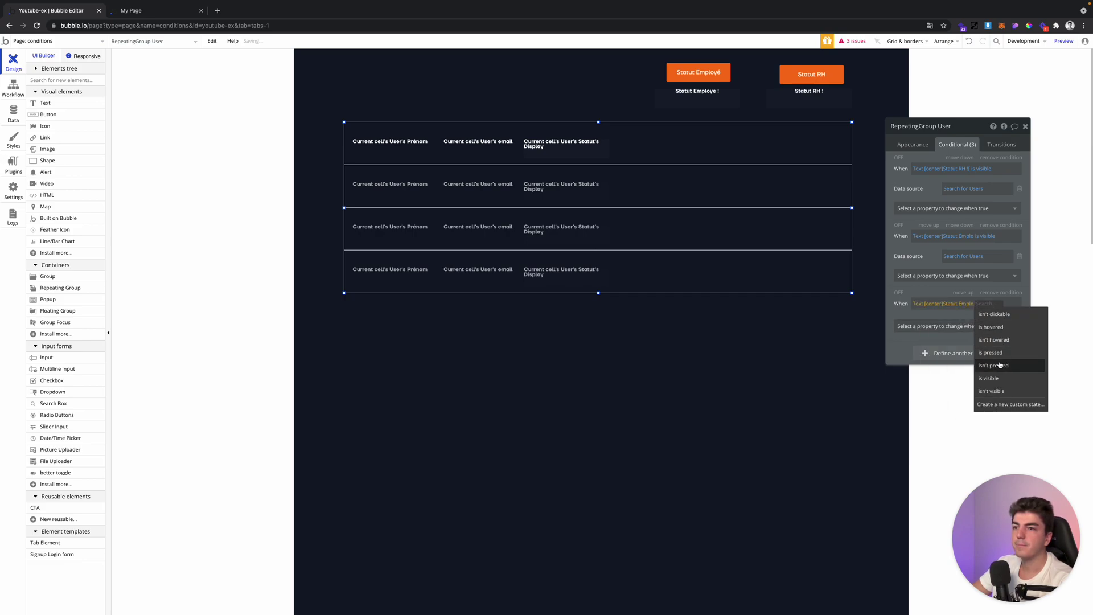
left_click(998, 381)
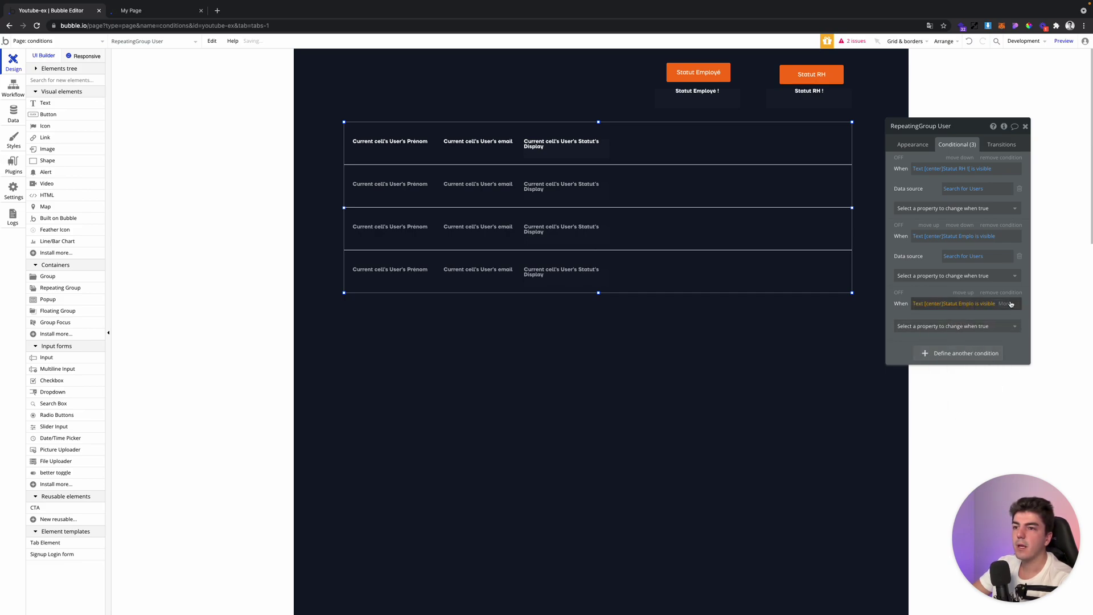
left_click(980, 304)
left_click(960, 328)
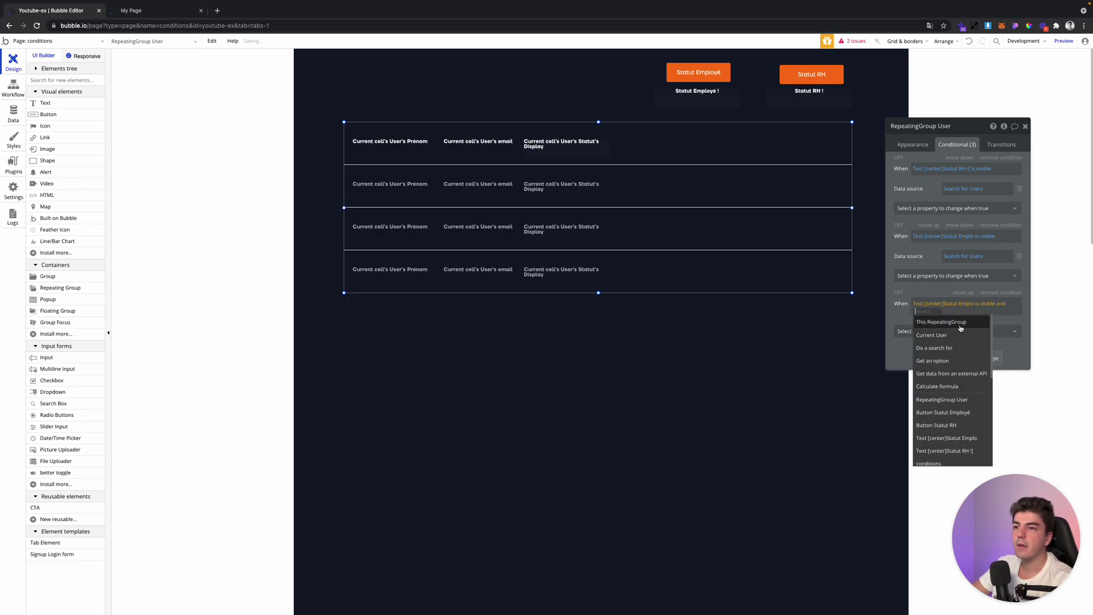
left_click(945, 450)
left_click(974, 385)
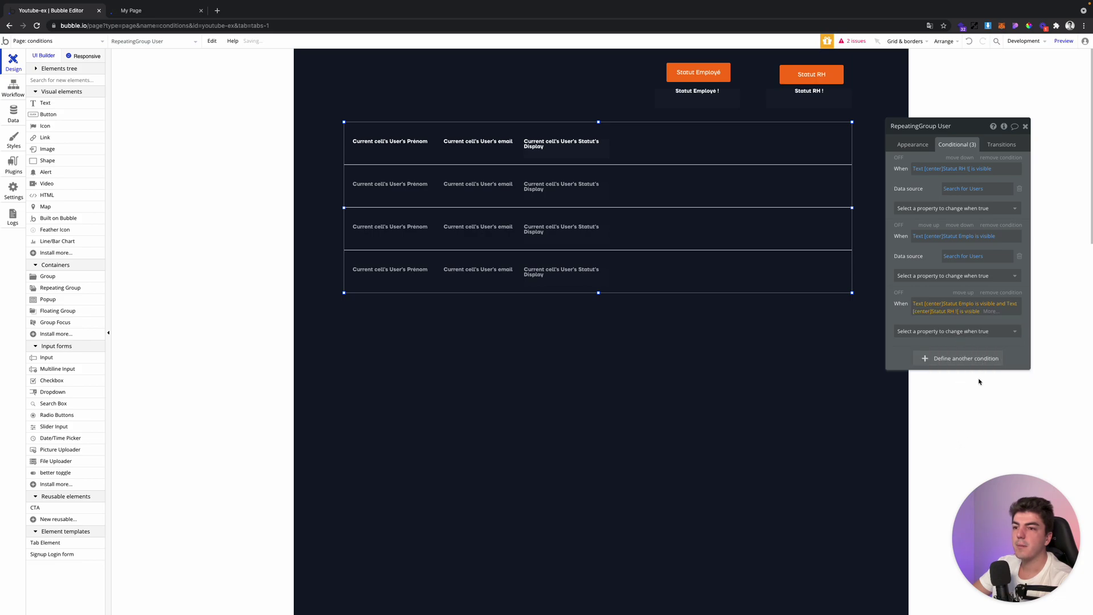
- Make the third condition change the repeating group's data source to a search for Users
left_click(926, 330)
left_click(923, 371)
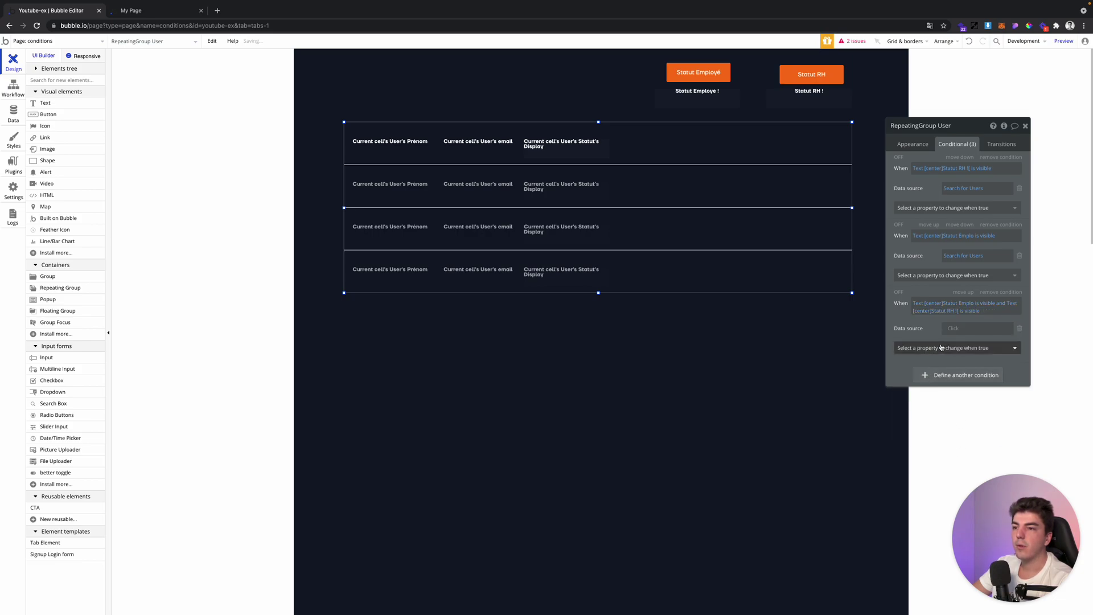
left_click(953, 330)
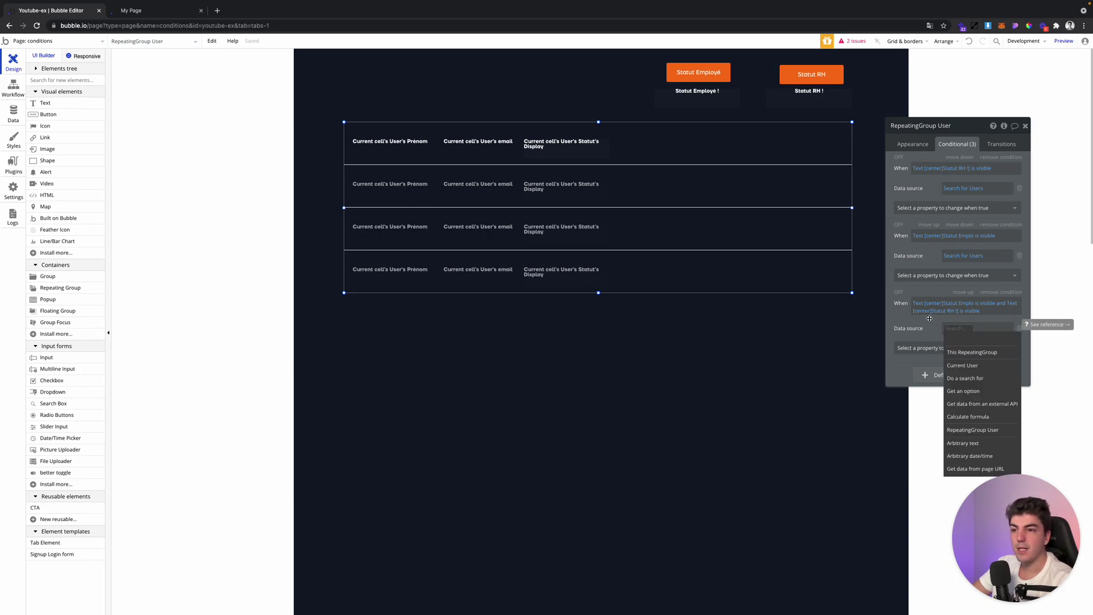
mouse_move(972, 380)
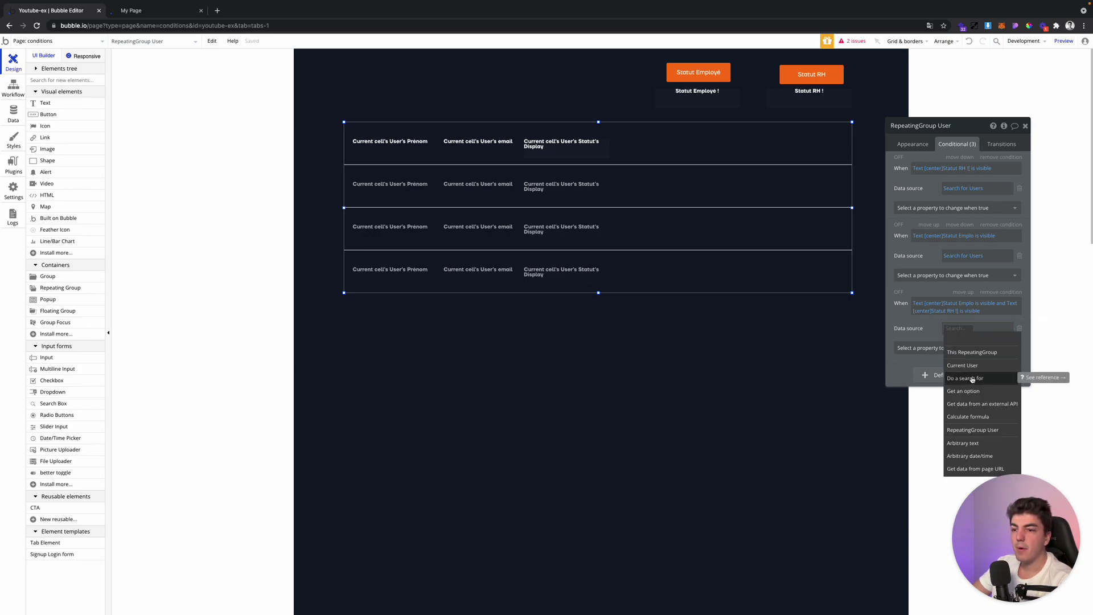
left_click(973, 380)
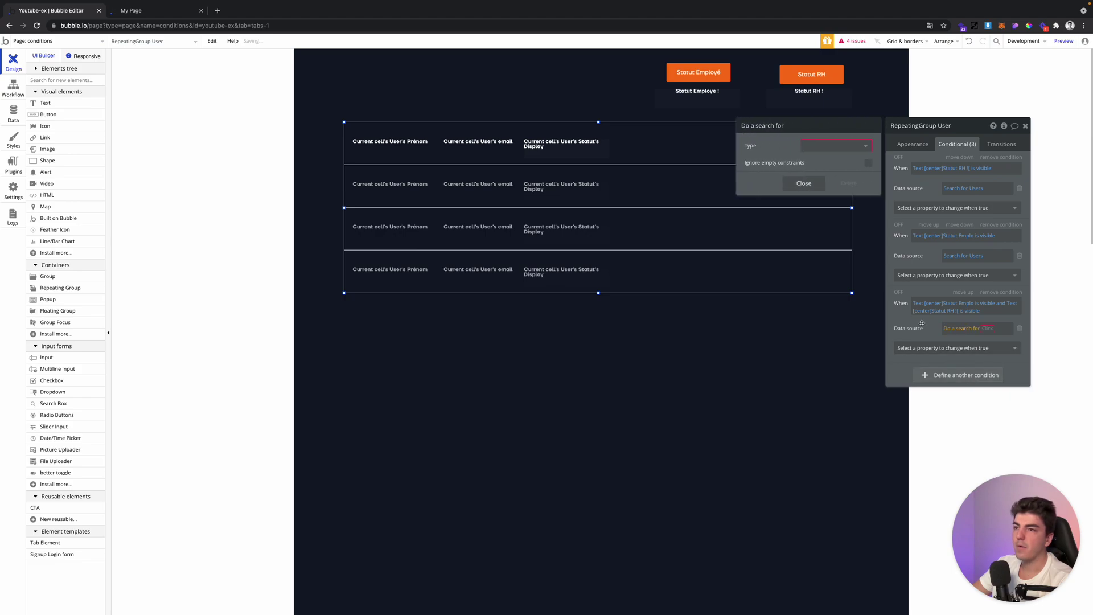
left_click(818, 150)
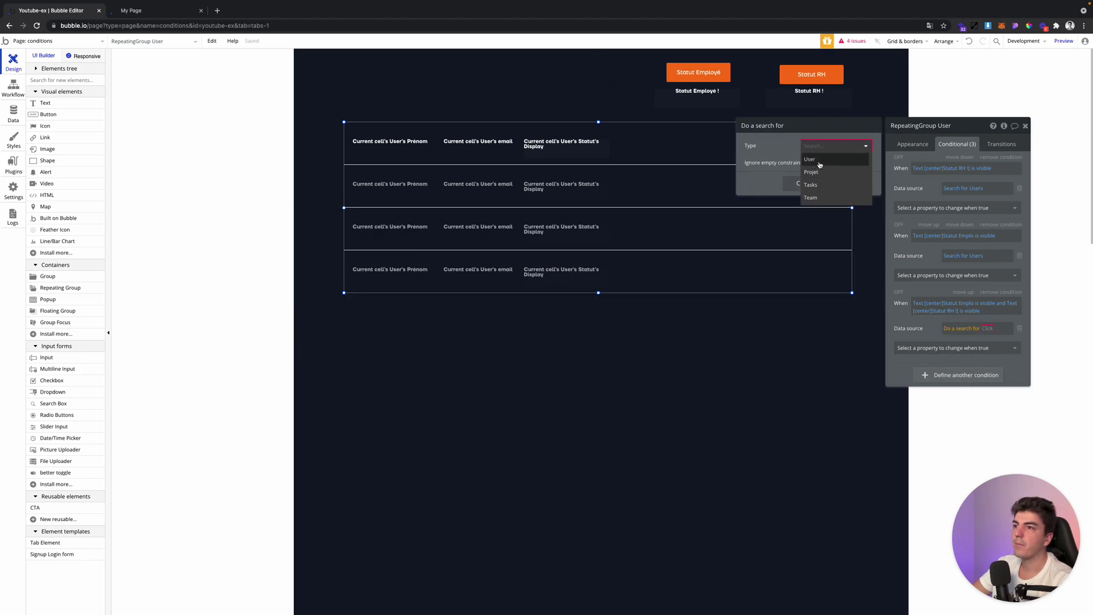
left_click(810, 159)
- Constrain the third condition's Users search to Statut = RH
left_click(797, 169)
left_click(761, 166)
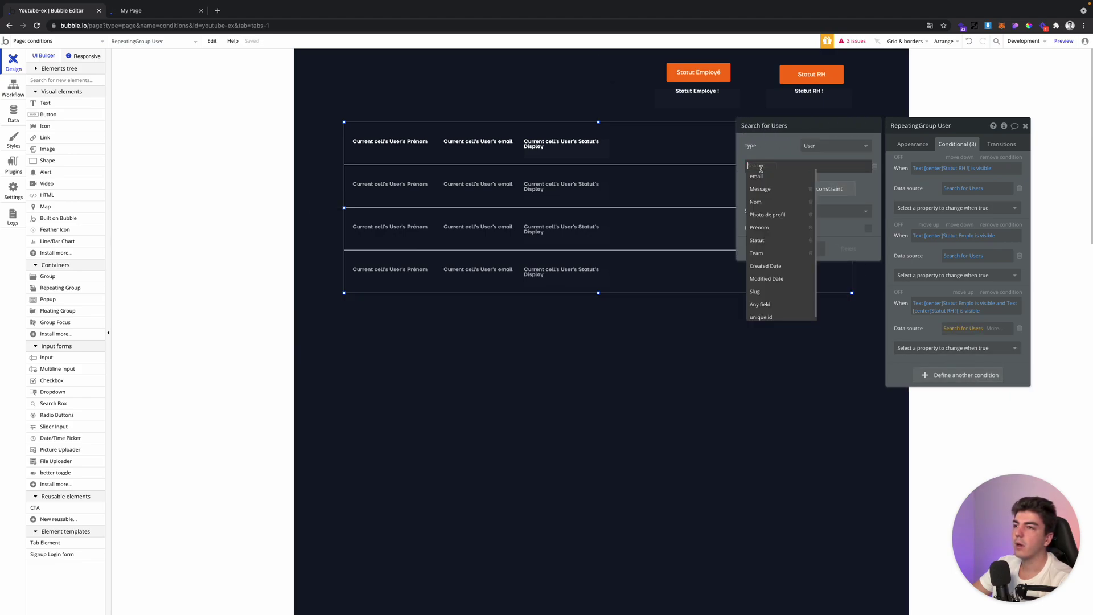
left_click(757, 241)
left_click(776, 179)
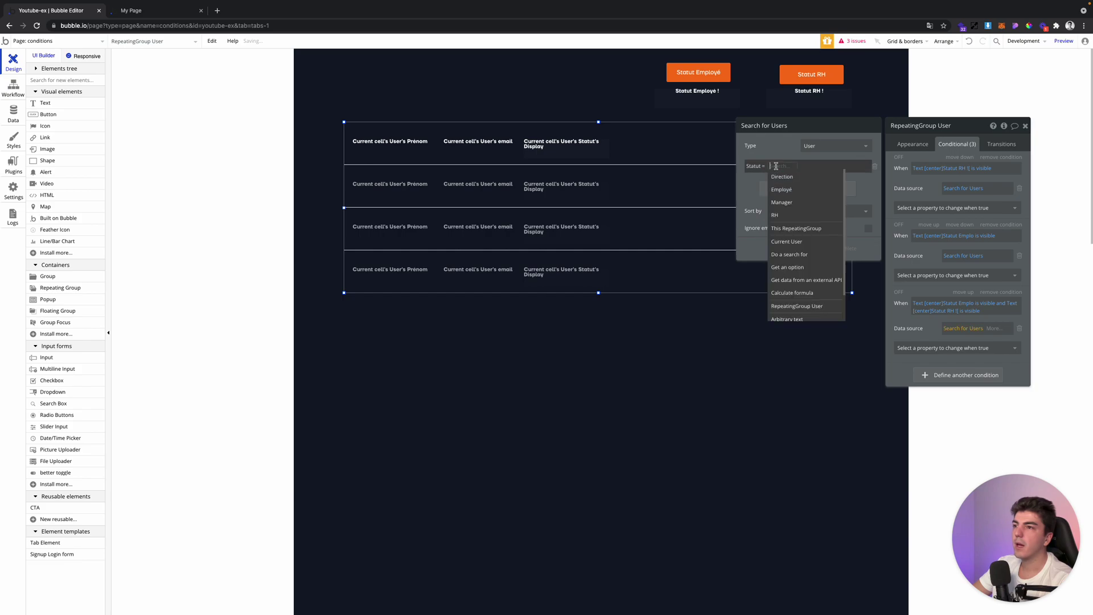
left_click(775, 215)
- Extend the third condition's data source with "merged with" and a second search for Users
left_click(991, 336)
left_click(992, 330)
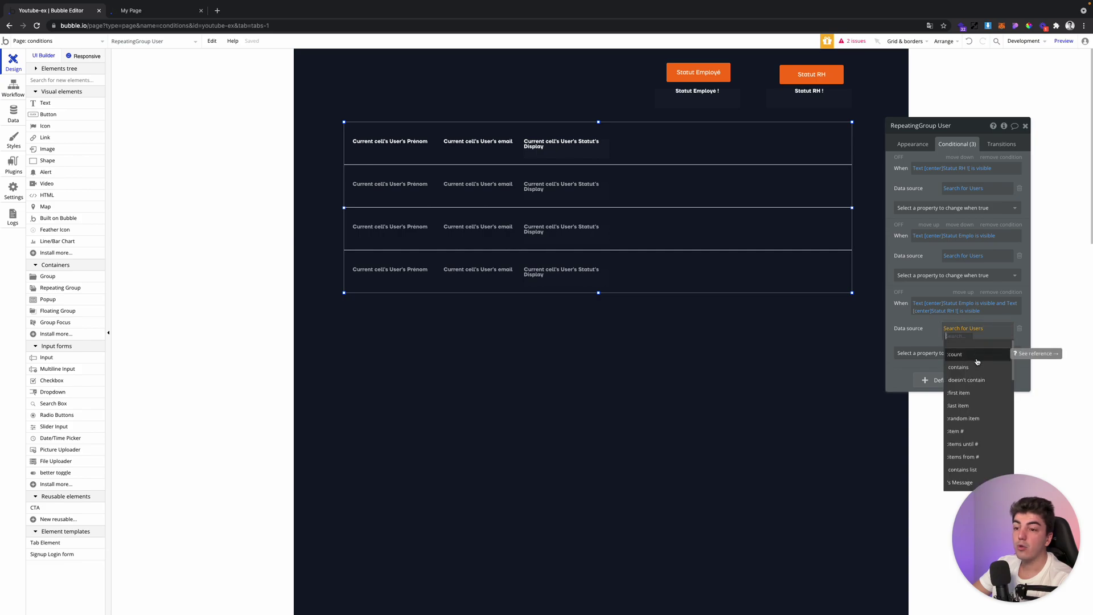
scroll(978, 365, "down", 8)
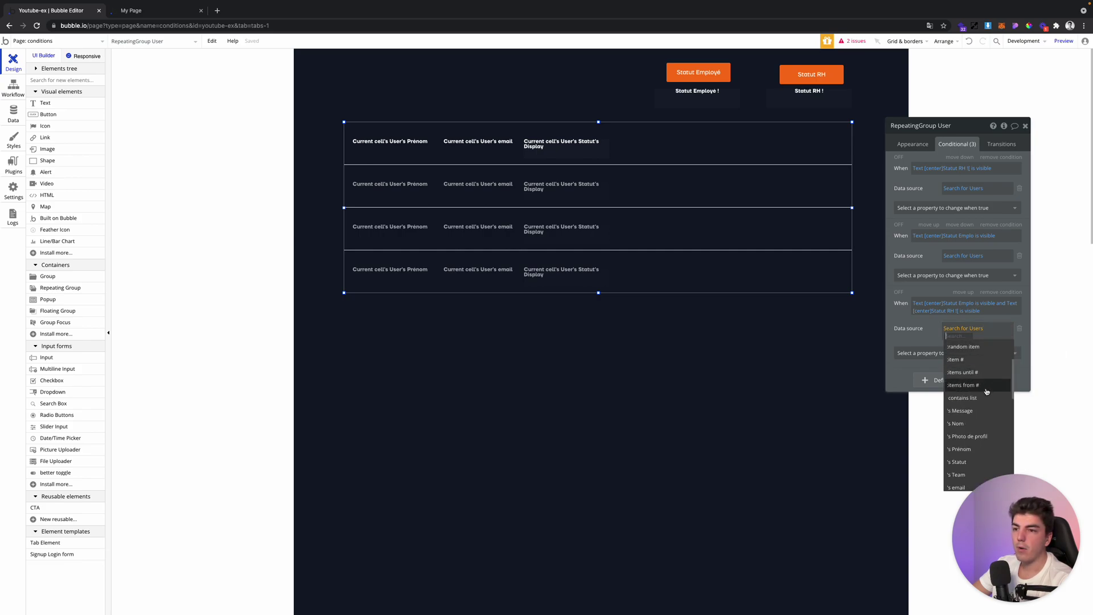
scroll(982, 423, "down", 5)
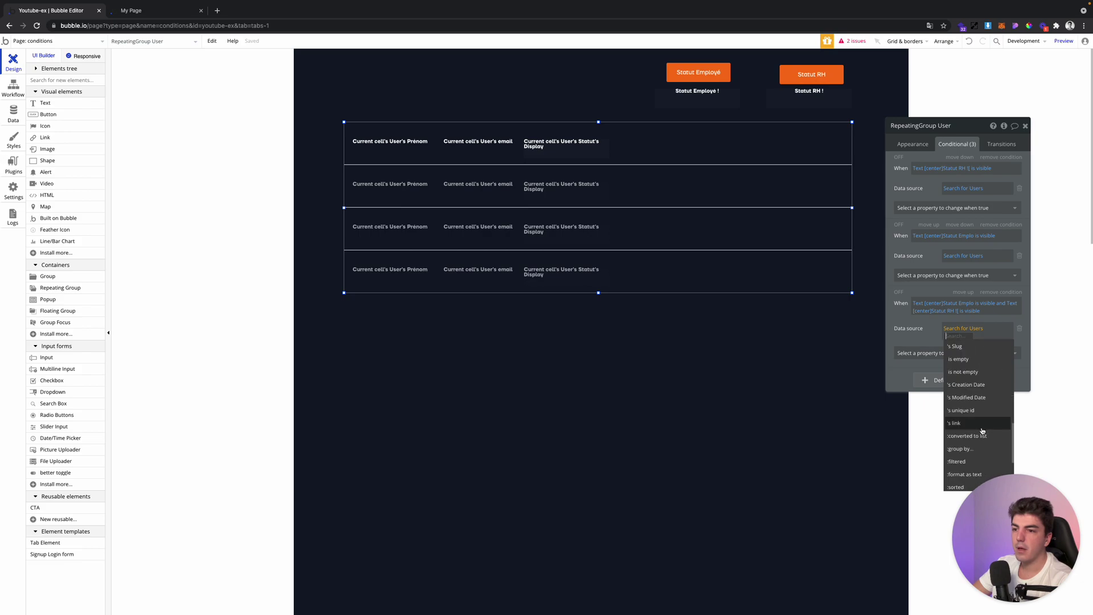
type("me")
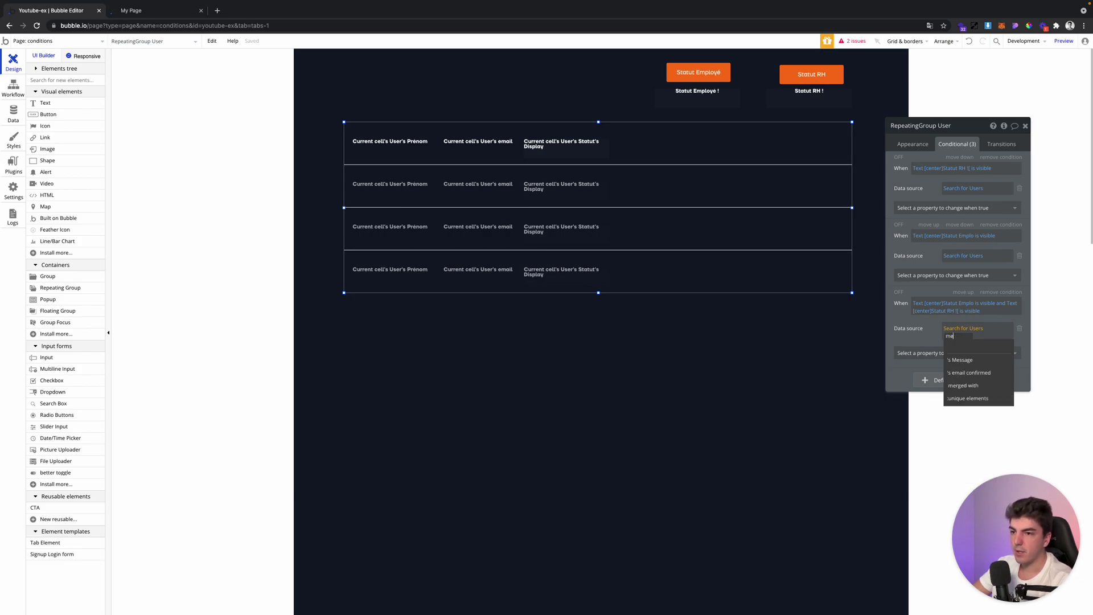
left_click(978, 385)
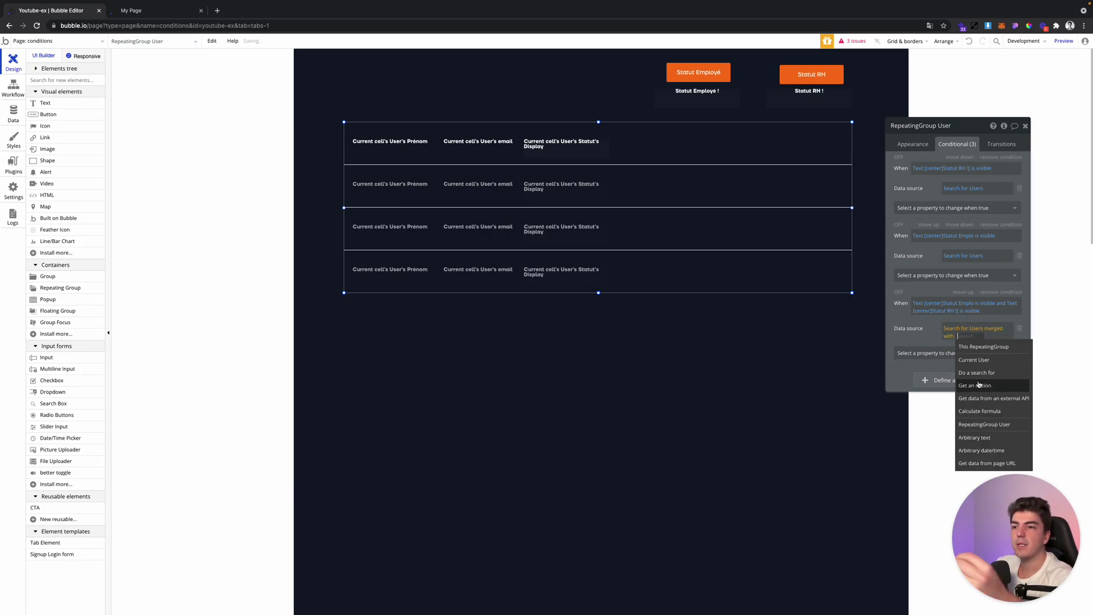
left_click(977, 373)
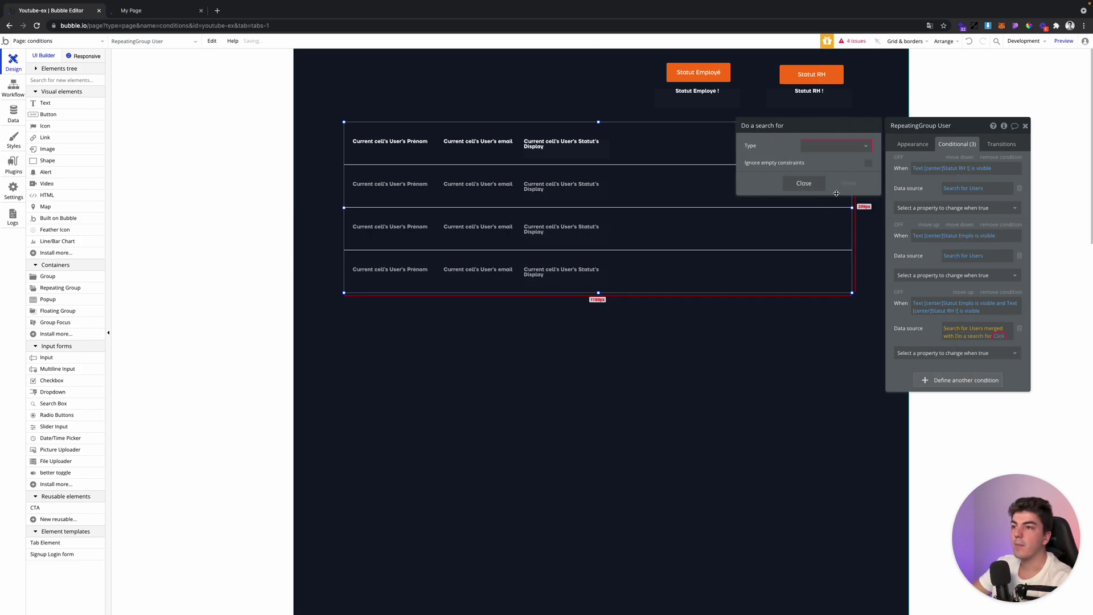
left_click(834, 145)
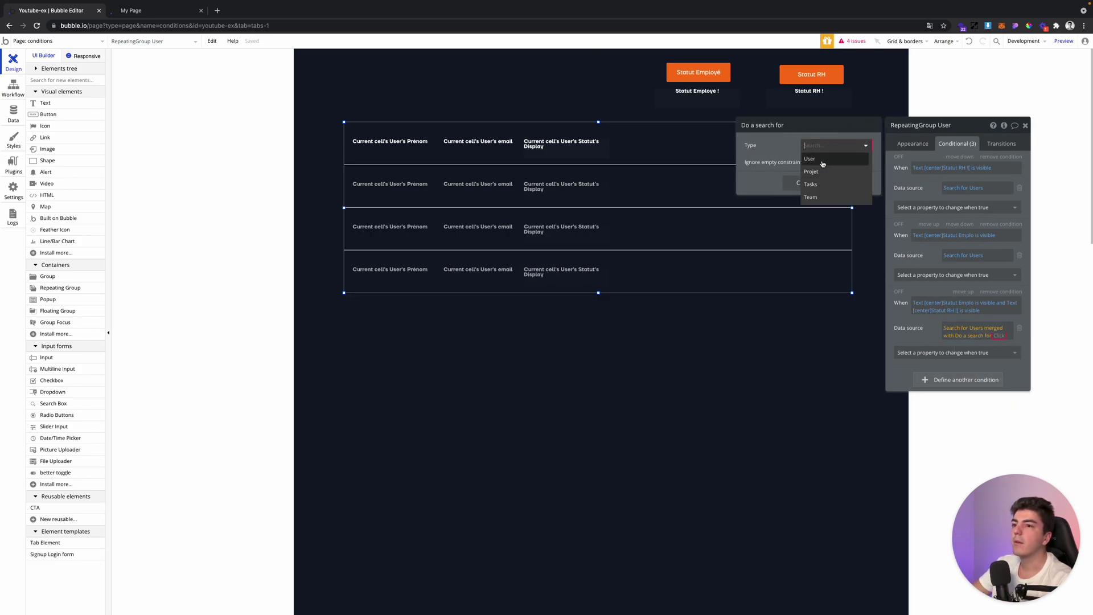
left_click(822, 164)
- Constrain the merged second Users search to Statut = Employé and check the first search's constraint
left_click(805, 168)
left_click(797, 165)
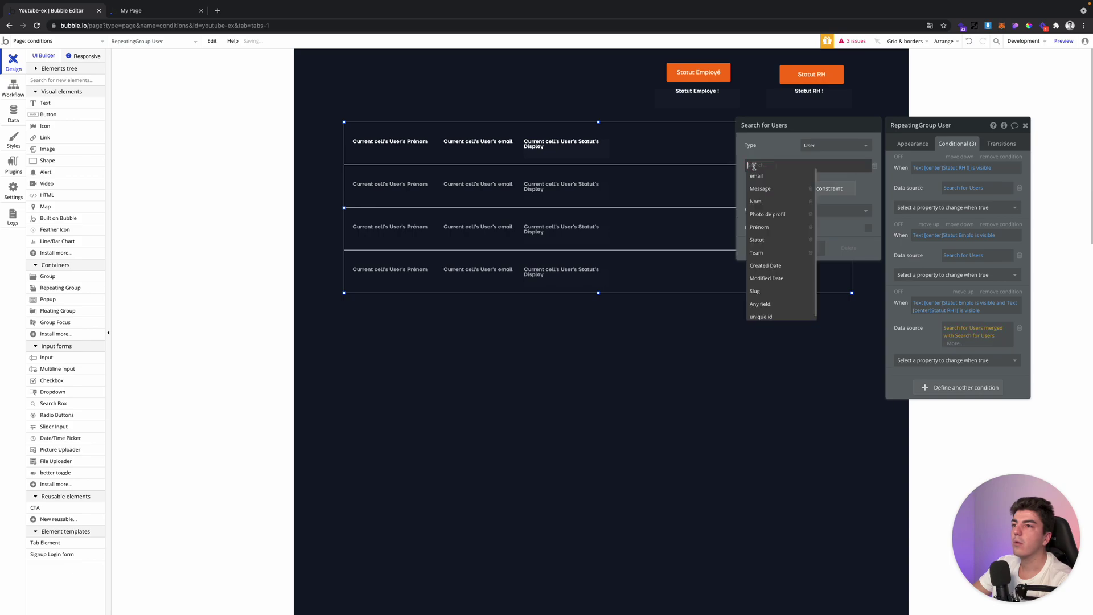
left_click(766, 241)
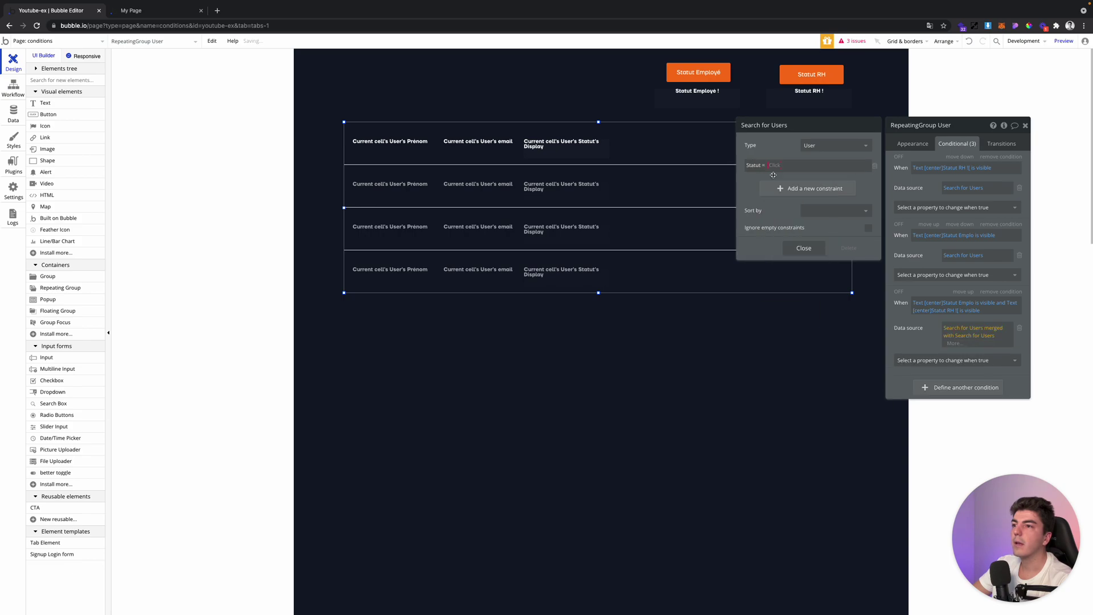
left_click(776, 166)
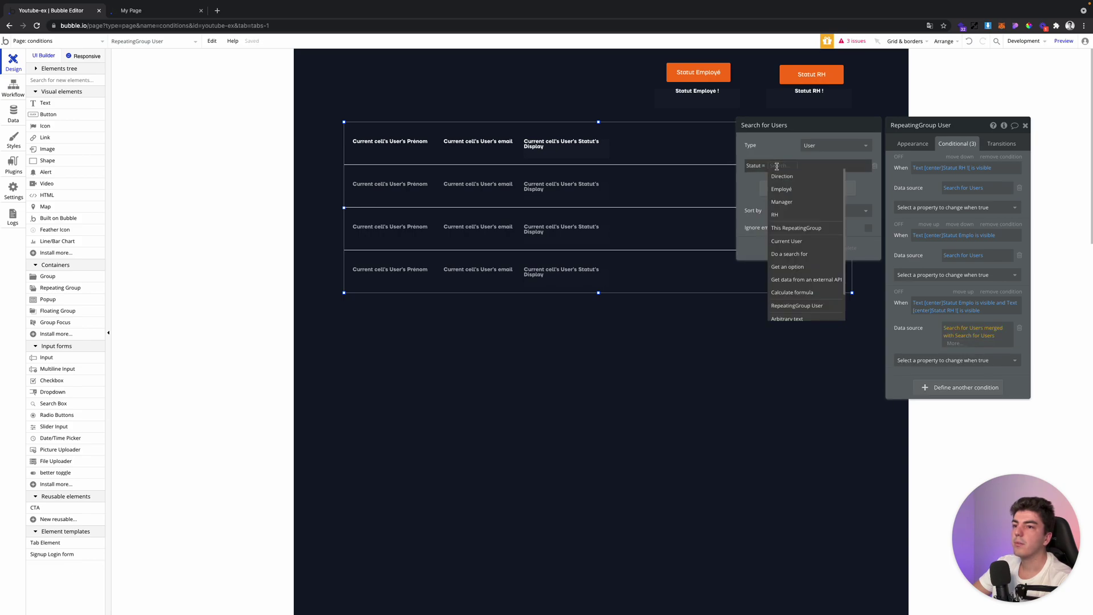
left_click(775, 214)
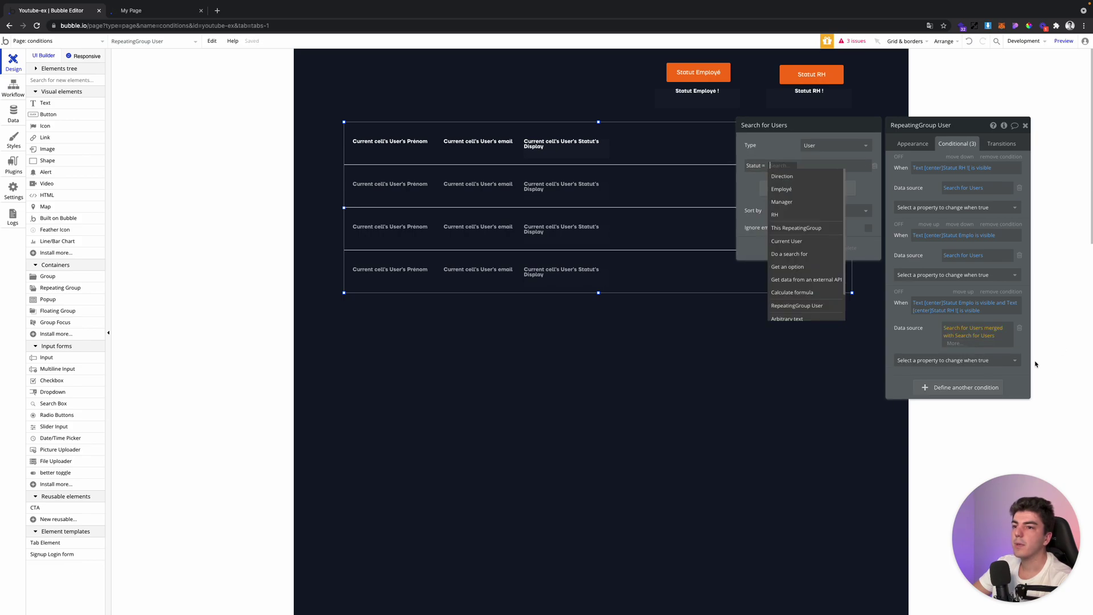
left_click(983, 337)
left_click(994, 336)
left_click(775, 165)
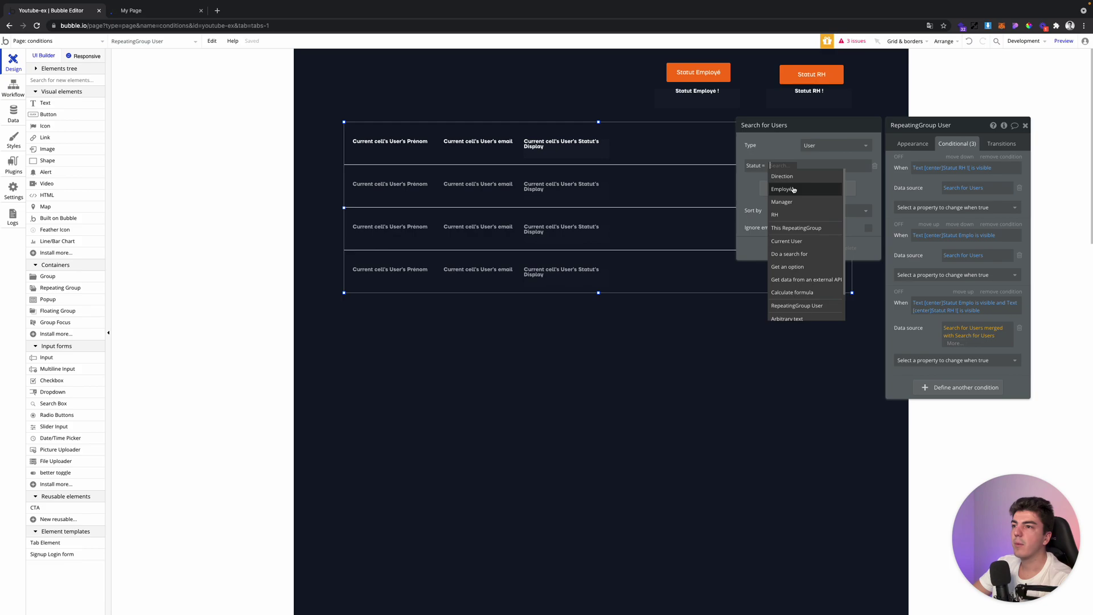
left_click(794, 190)
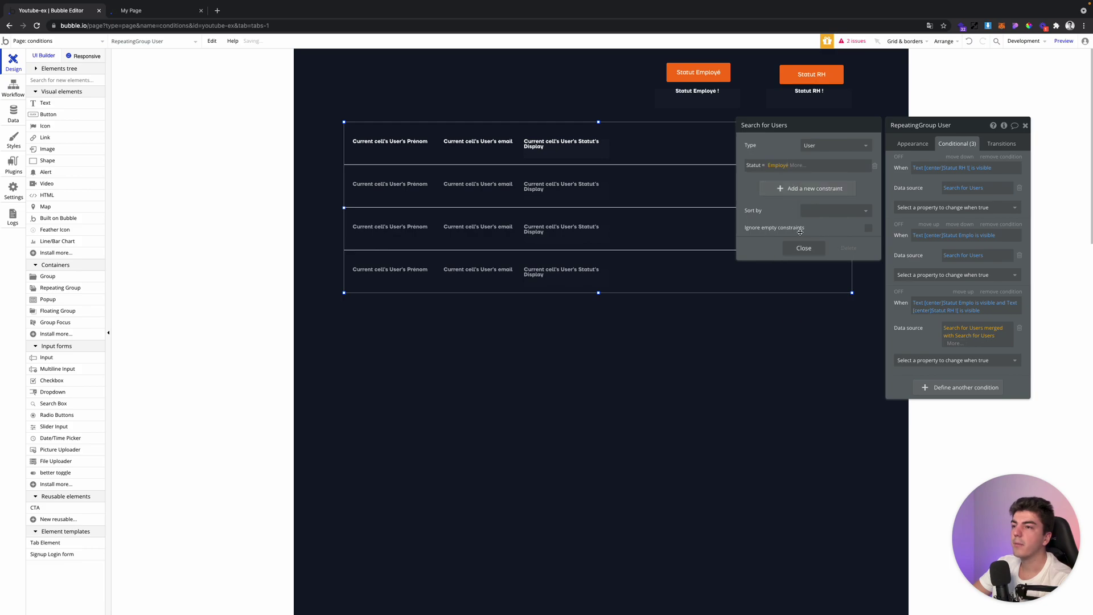
left_click(804, 248)
left_click(970, 332)
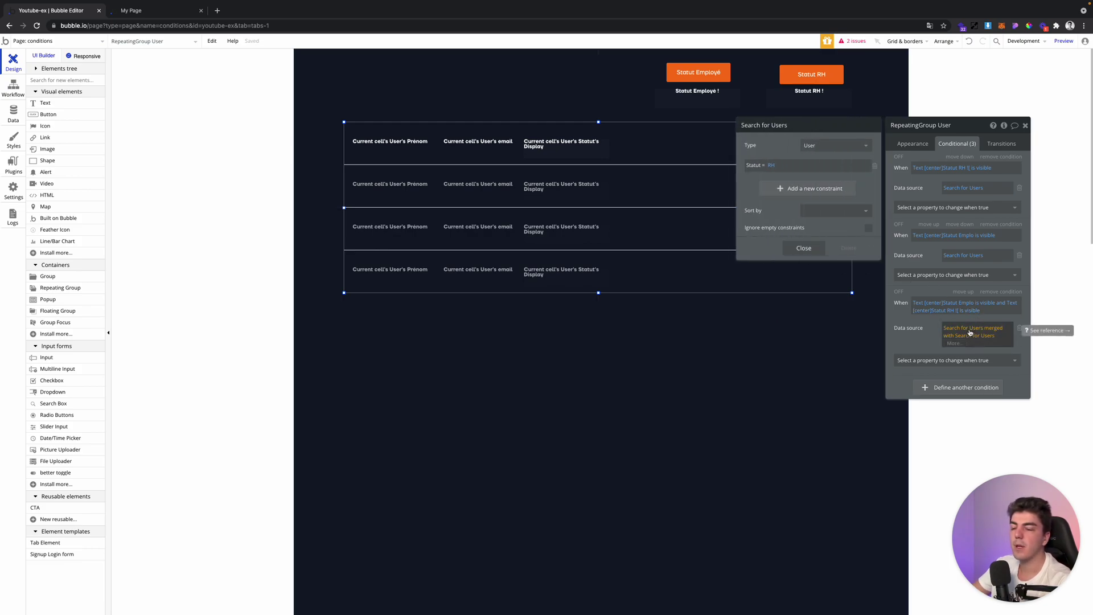
left_click(804, 248)
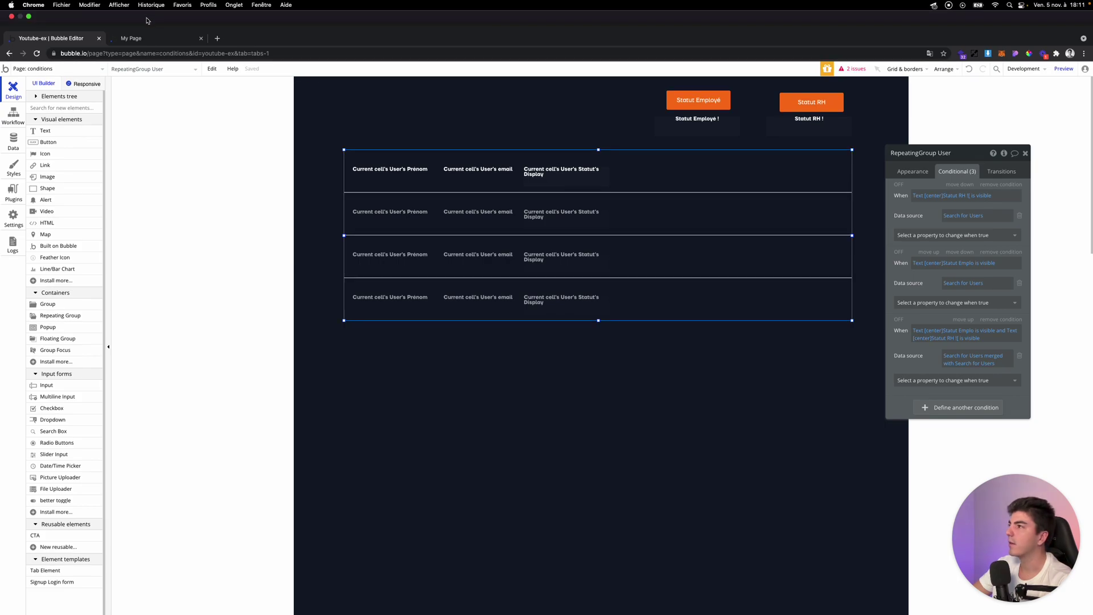
- Reload the page preview and test the merged list by toggling the Statut Employé and Statut RH buttons, together and separately
left_click(153, 18)
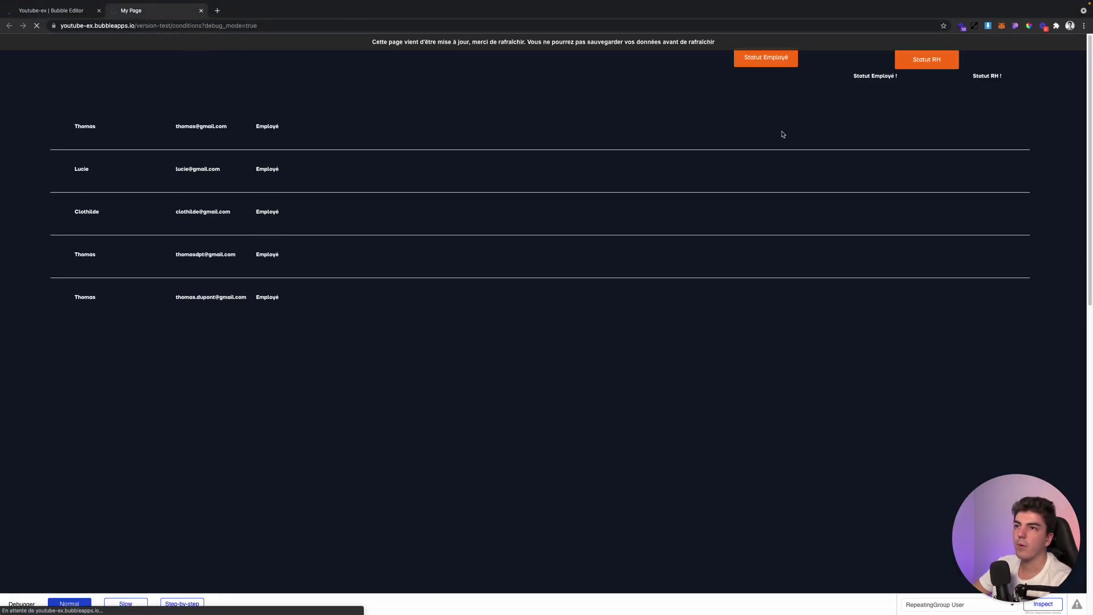
key("super+r")
left_click(755, 60)
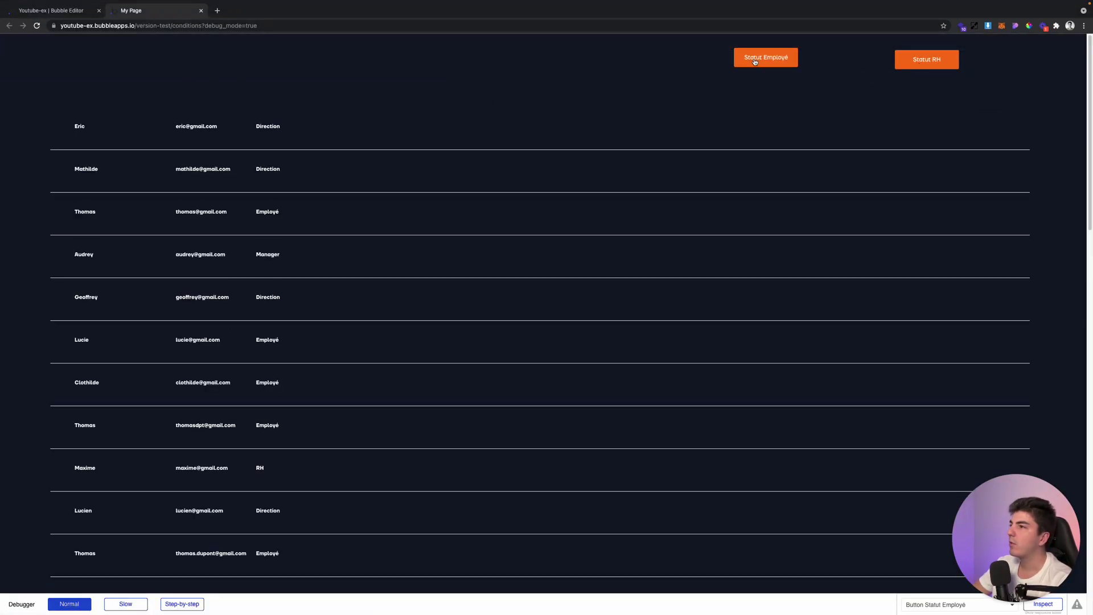
left_click(913, 66)
left_click(914, 67)
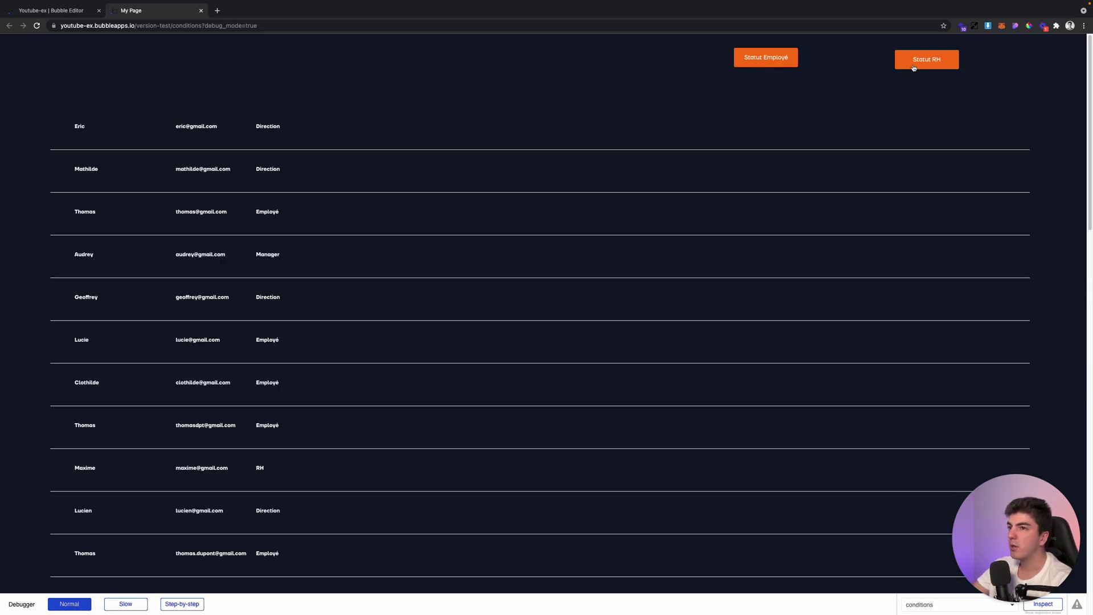
left_click(941, 63)
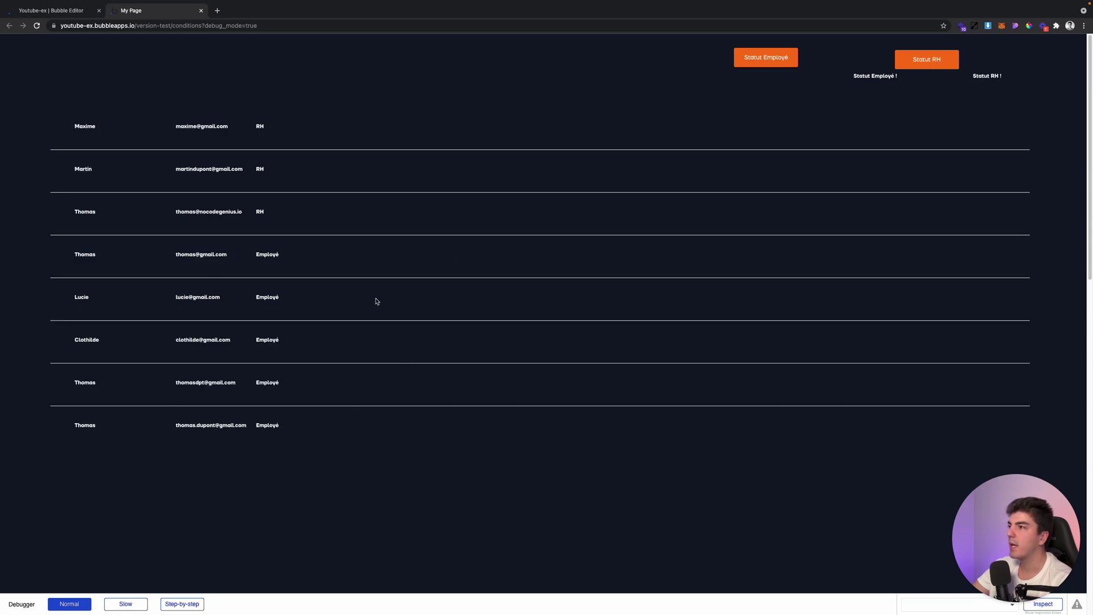
left_click(779, 63)
left_click(920, 60)
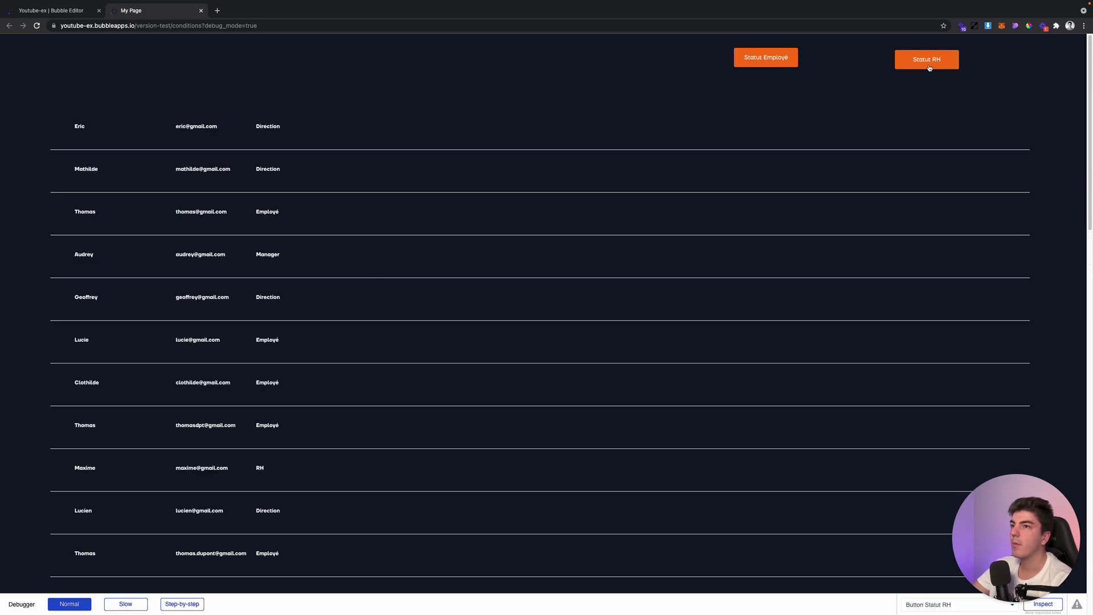
left_click(769, 59)
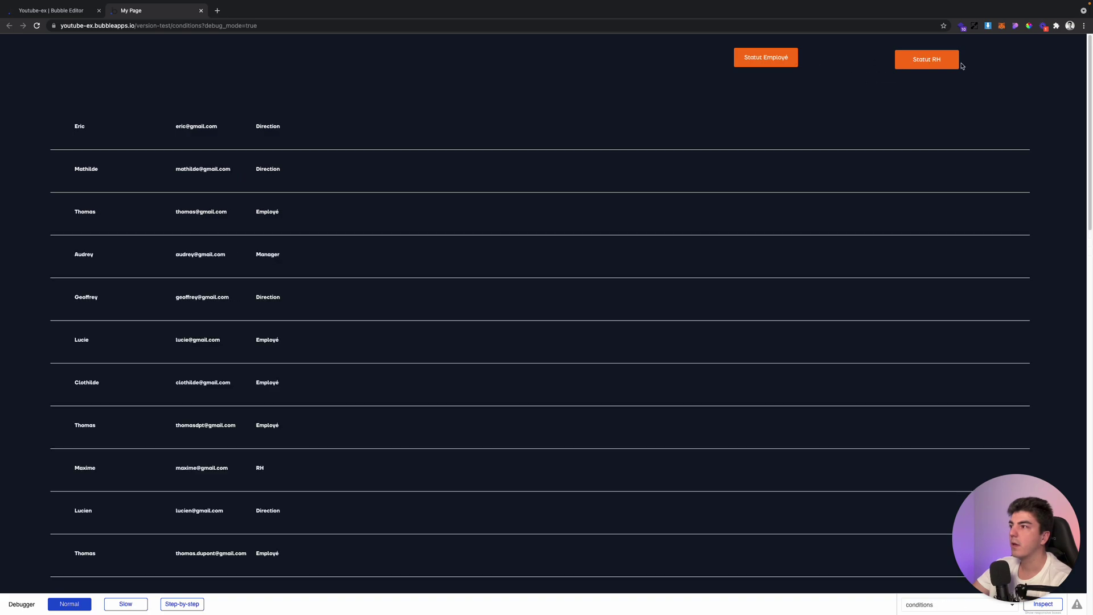
left_click(792, 65)
left_click(945, 67)
left_click(936, 66)
left_click(799, 61)
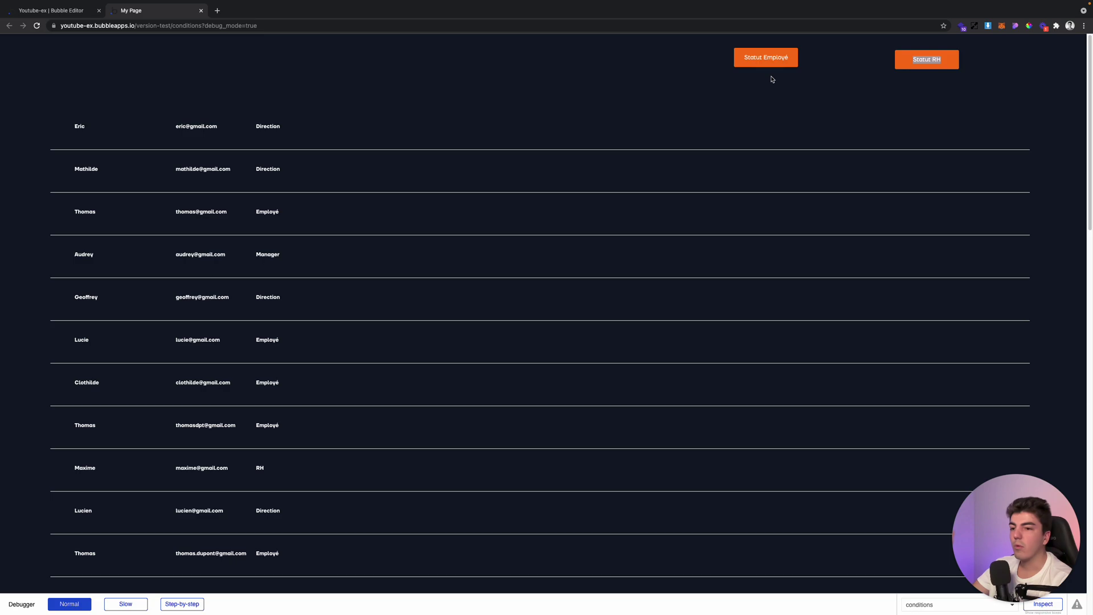
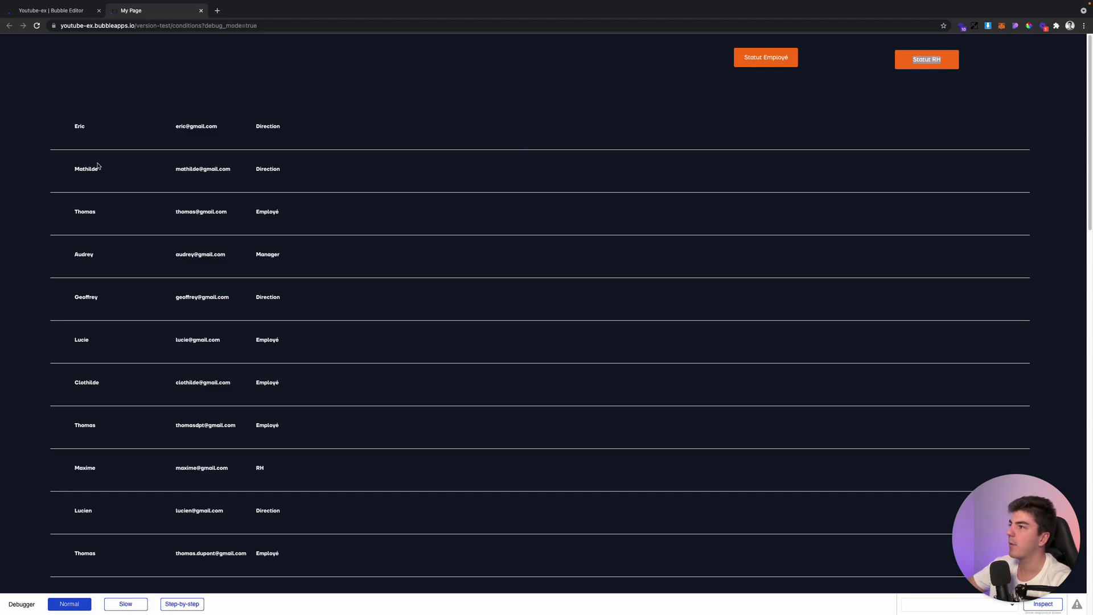
- Switch back to the Bubble editor and close the repeating group's property editor
left_click(59, 11)
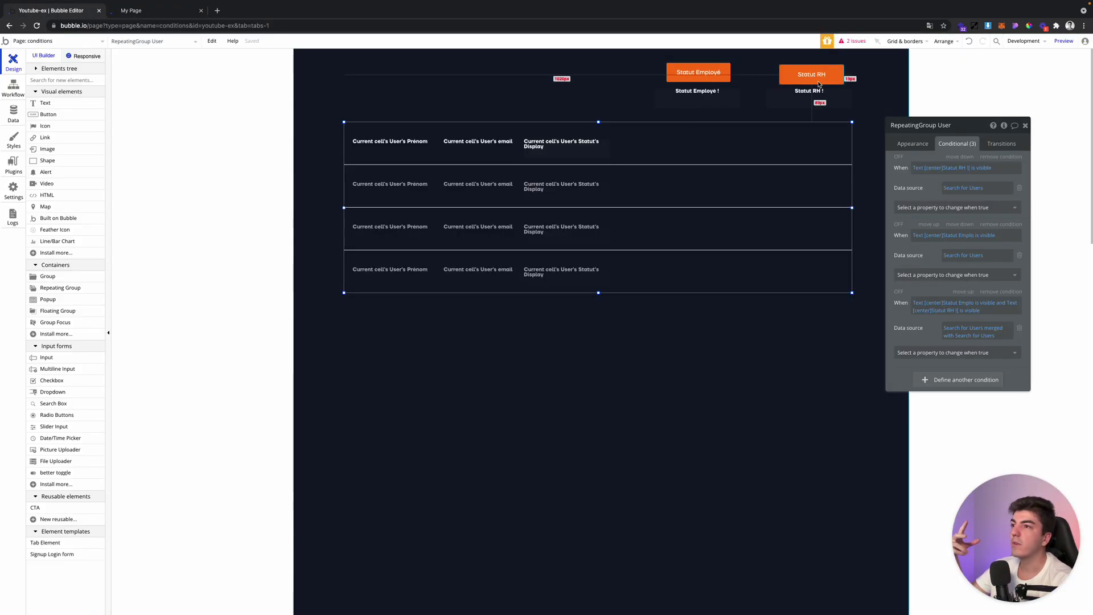
left_click(939, 353)
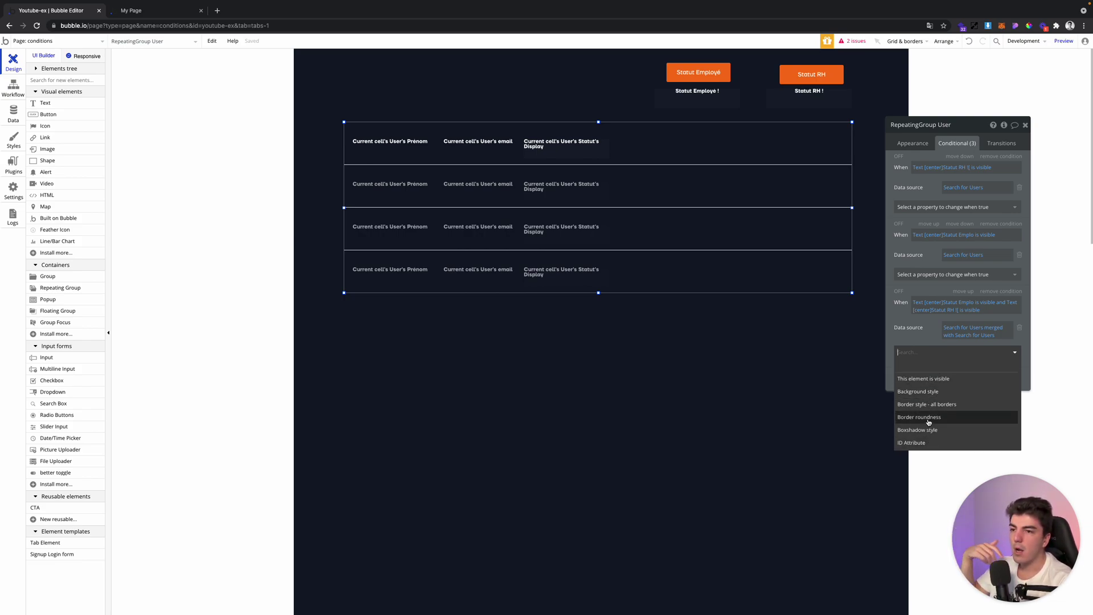
left_click_drag(905, 332, 892, 343)
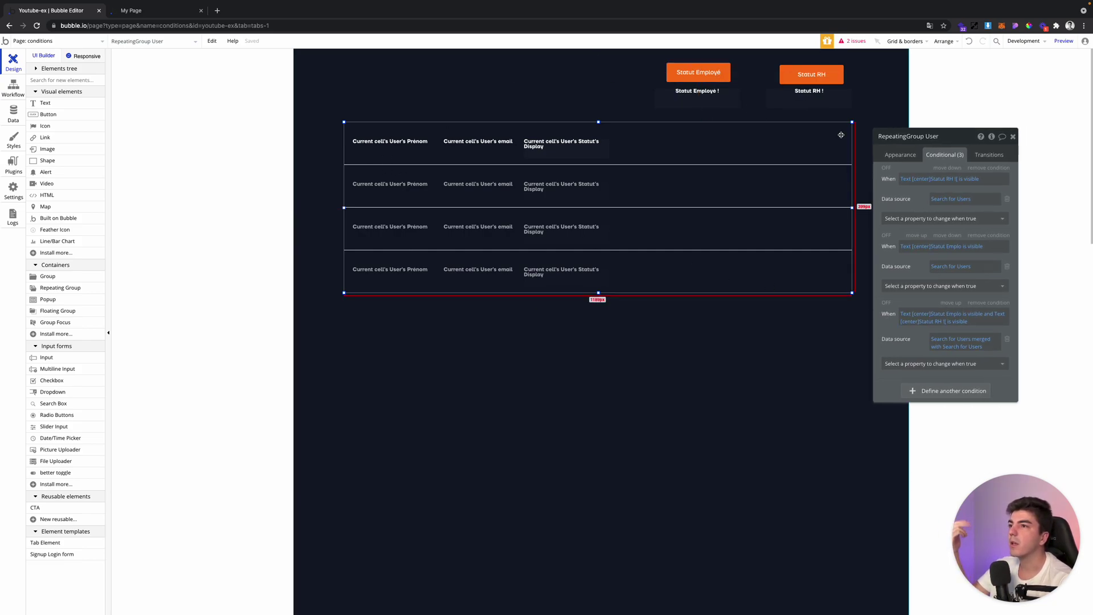
left_click(1014, 137)
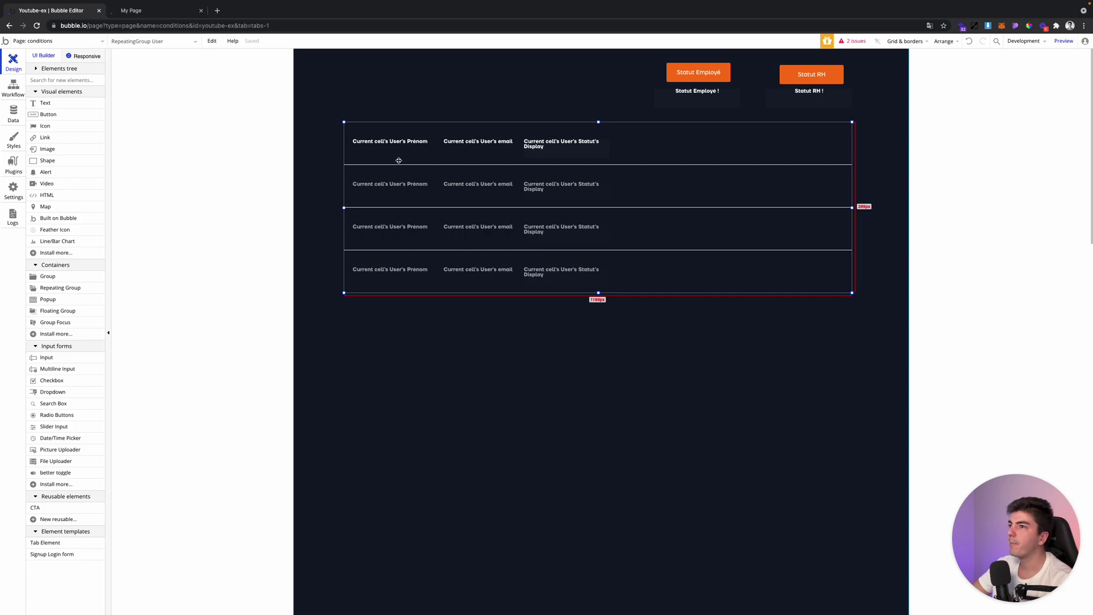
- Define a new condition on the Statut Employé button
left_click(699, 73)
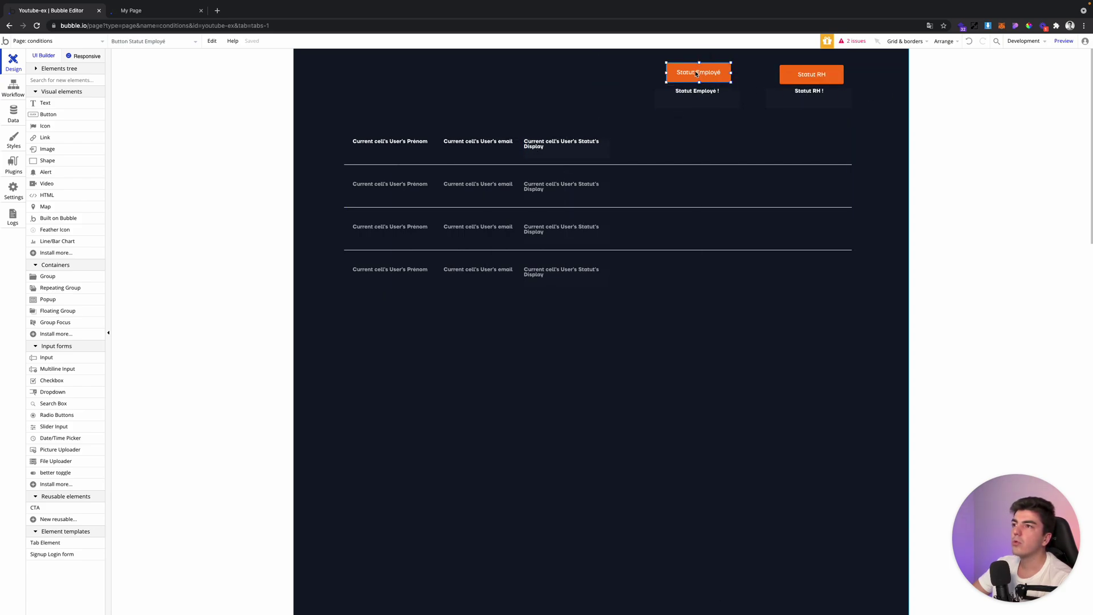
double_click(741, 73)
left_click(944, 154)
left_click(948, 172)
left_click(908, 179)
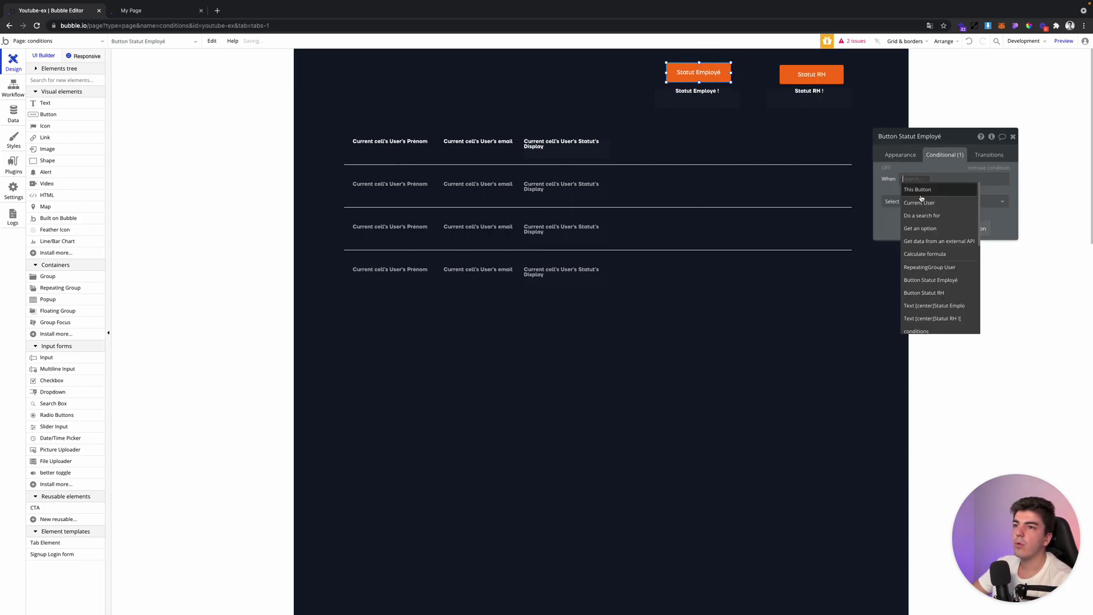
left_click(920, 189)
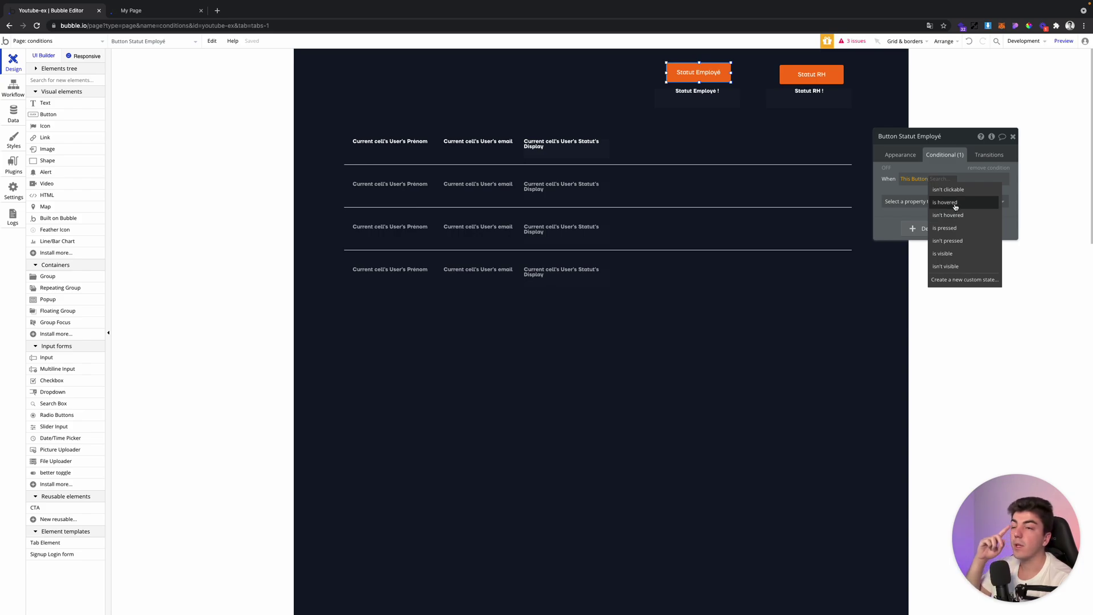
right_click(924, 180)
left_click(954, 181)
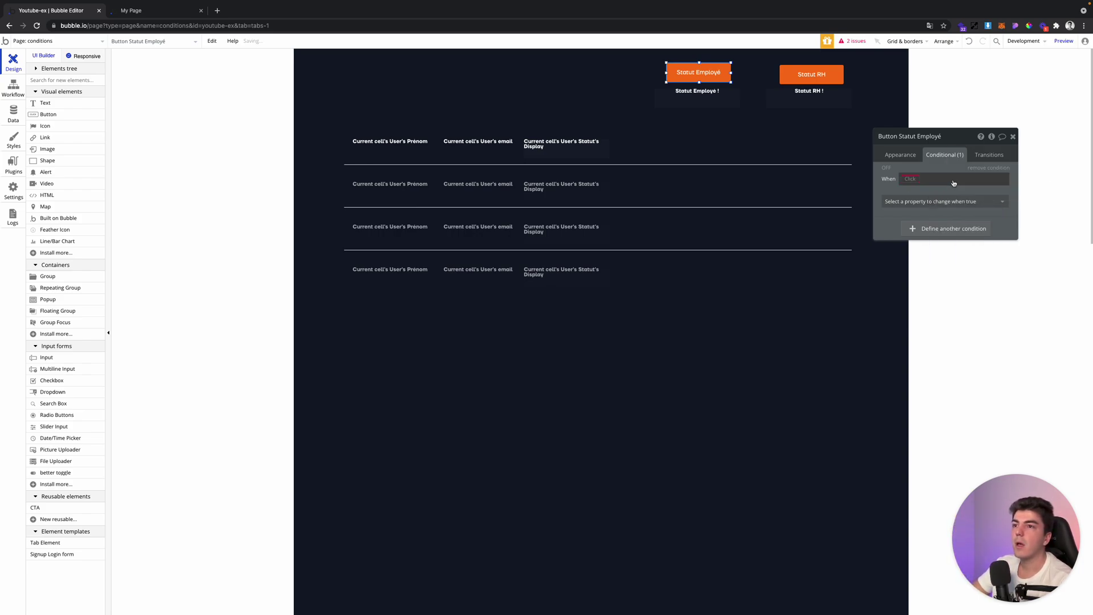
- Set the Statut Employé button's new condition to apply when the Statut Employé text is visible
left_click(911, 180)
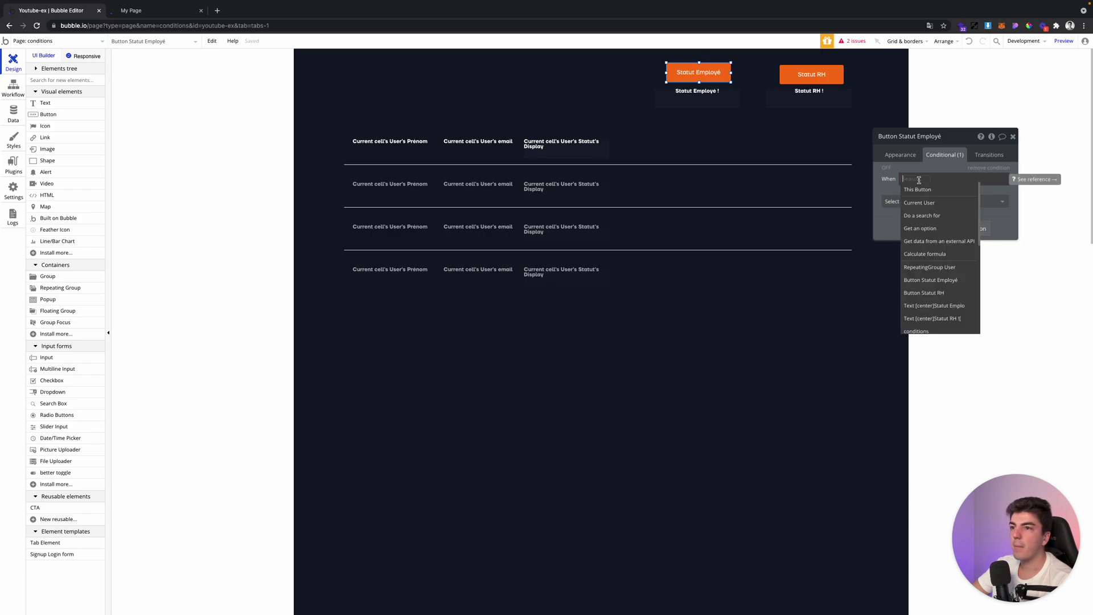
left_click(947, 305)
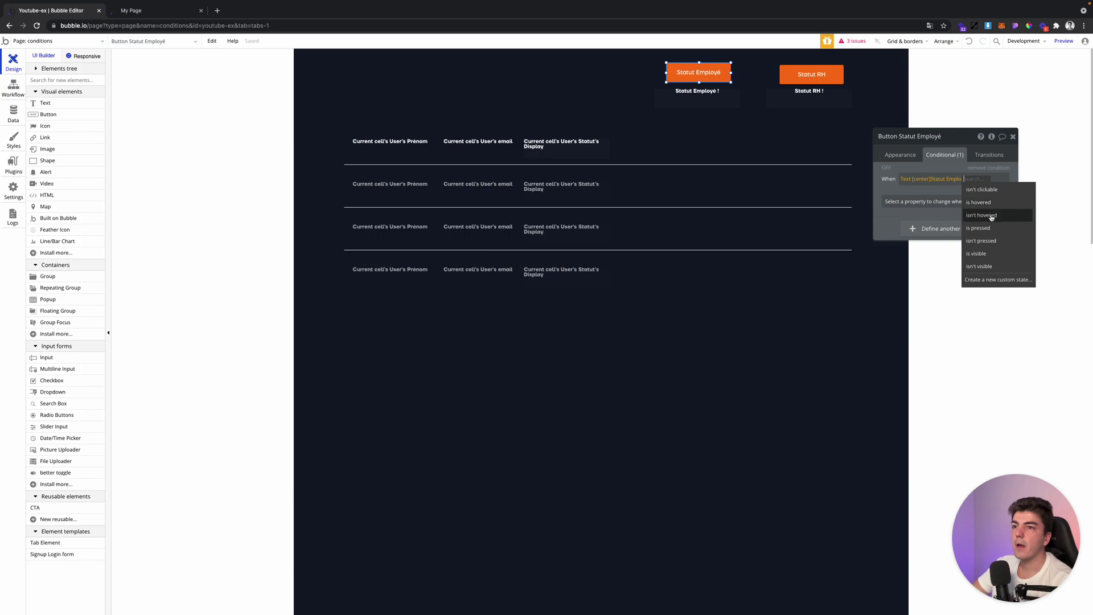
left_click(978, 254)
left_click(958, 207)
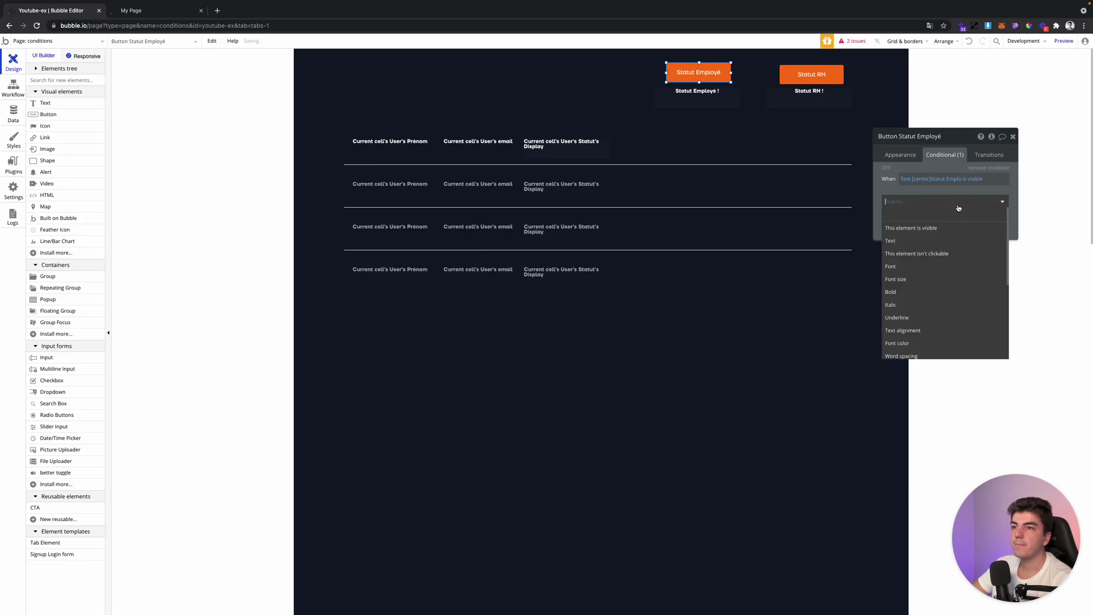
left_click(927, 229)
left_click(1007, 201)
left_click(1002, 203)
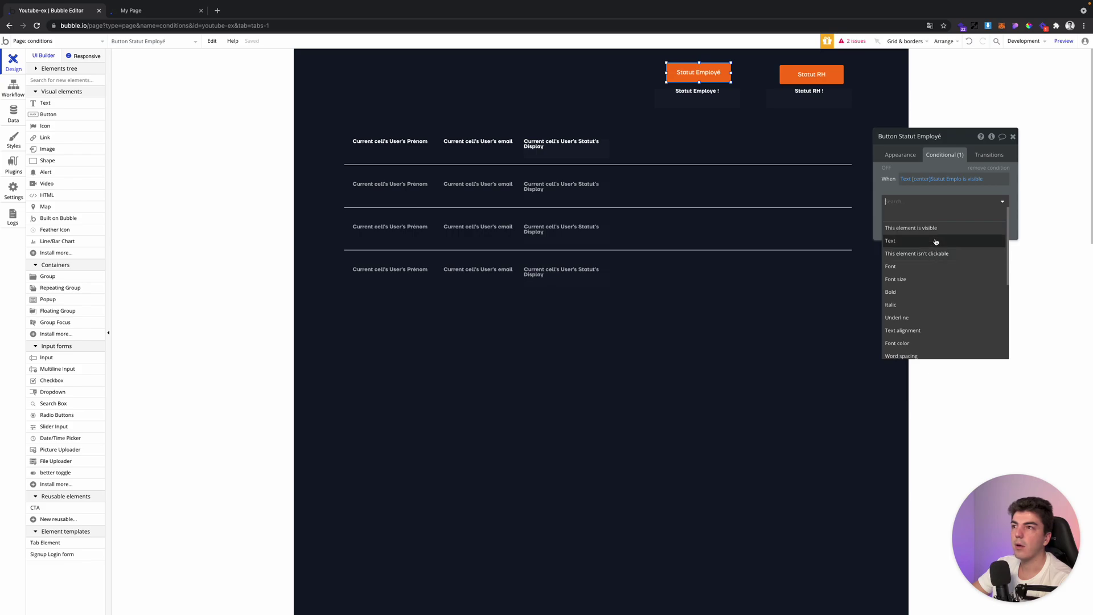
- Make the button's condition depend on the Statut RH text being visible, and enable "This element isn't clickable" for it
left_click(948, 179)
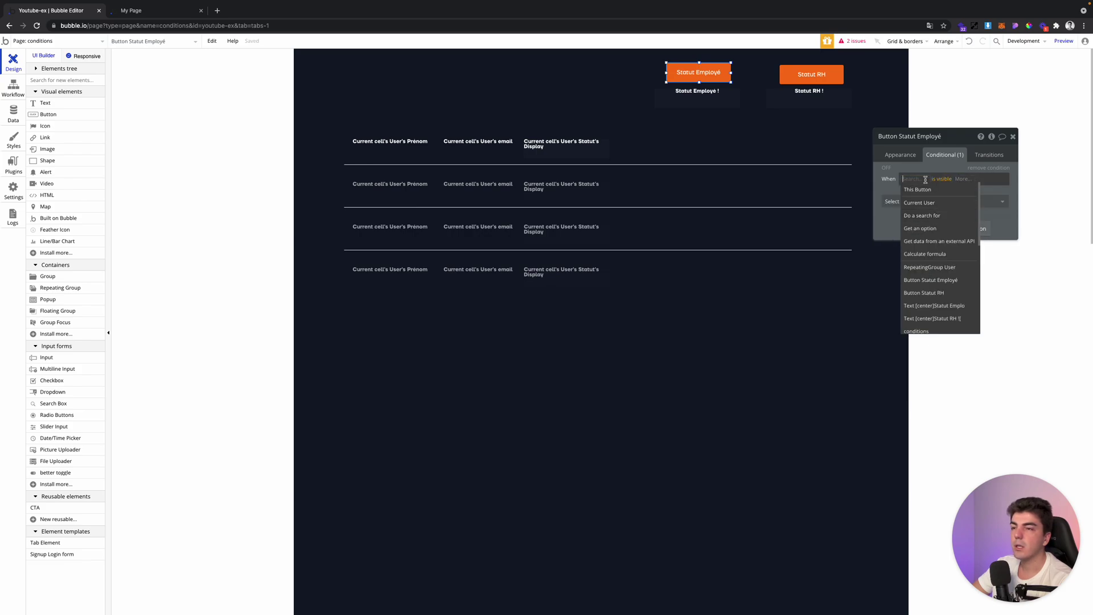
left_click(957, 318)
left_click(962, 202)
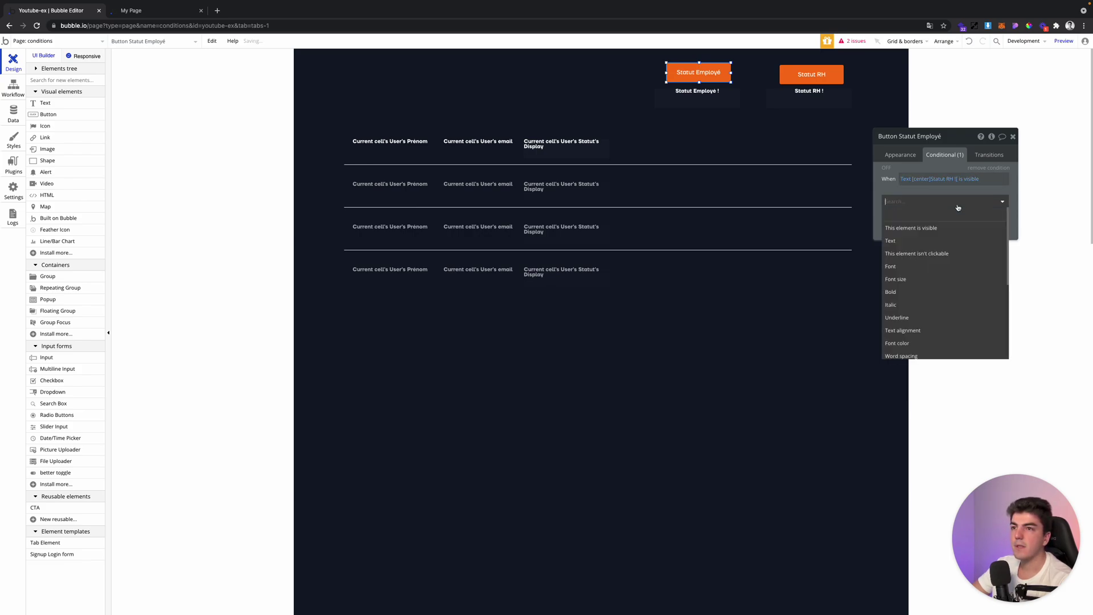
left_click(920, 255)
left_click(998, 200)
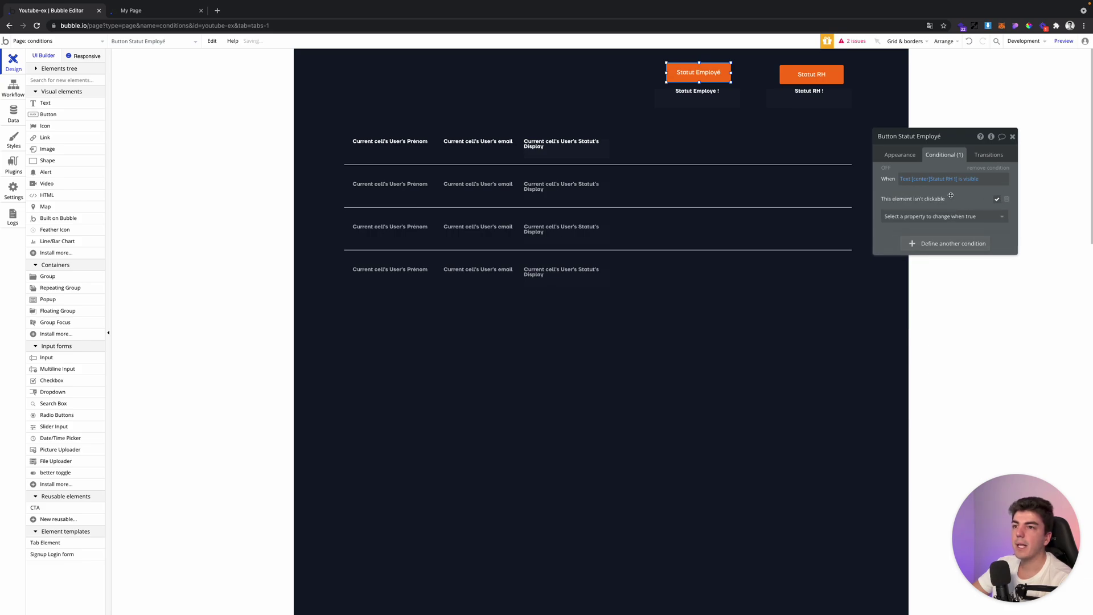
- Define a second condition on the Statut Employé button for when This Button isn't clickable
left_click(931, 243)
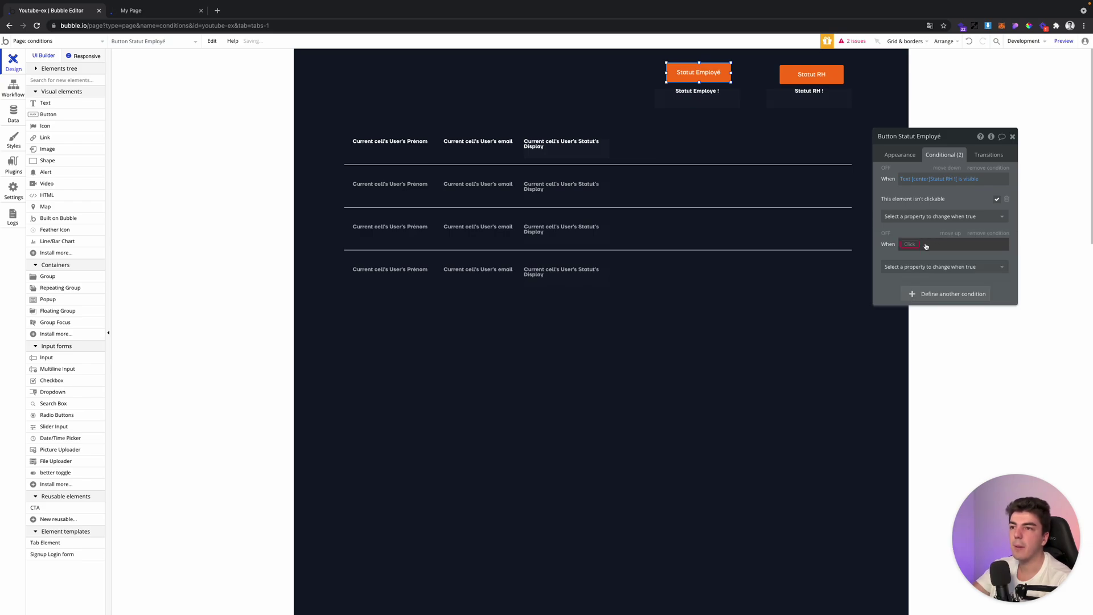
left_click(929, 244)
left_click(939, 255)
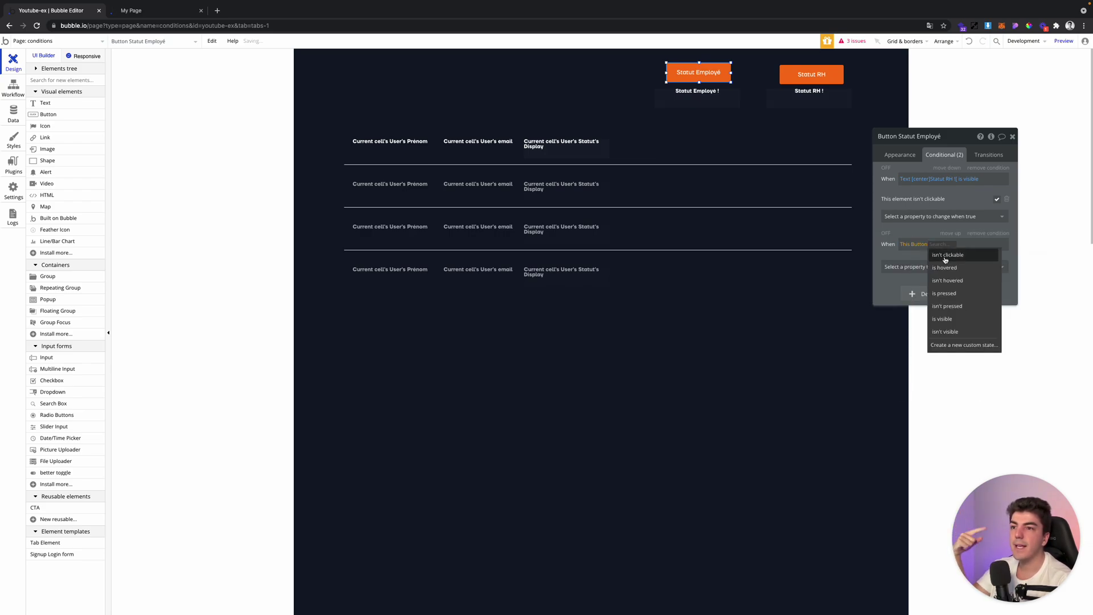
left_click(949, 255)
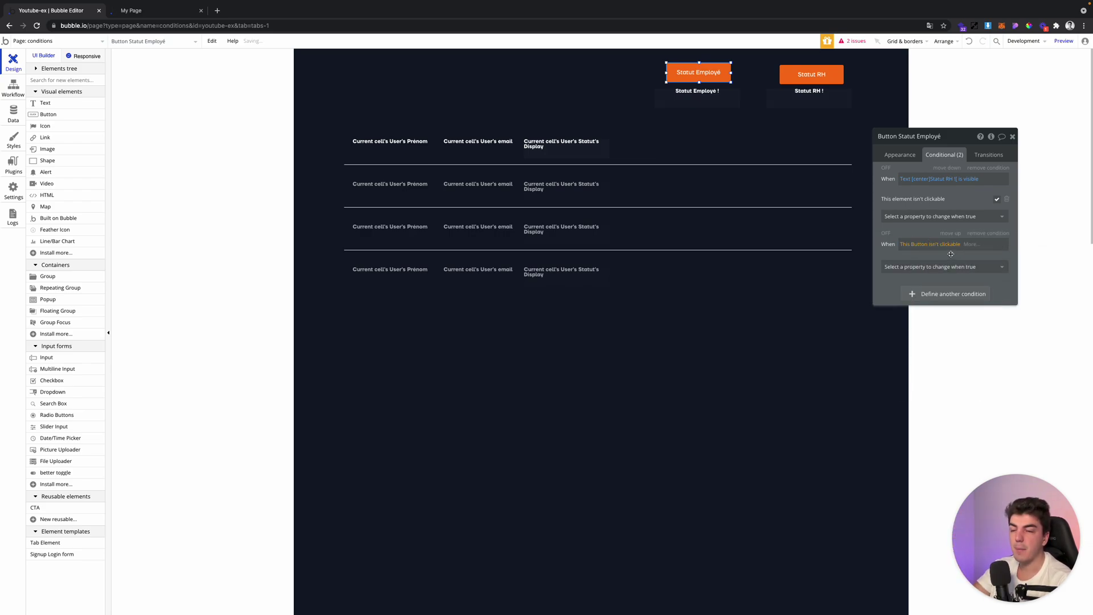
- Add a background color change to the isn't-clickable condition, using orange #F97316 at 50% opacity
left_click(941, 267)
type("bac")
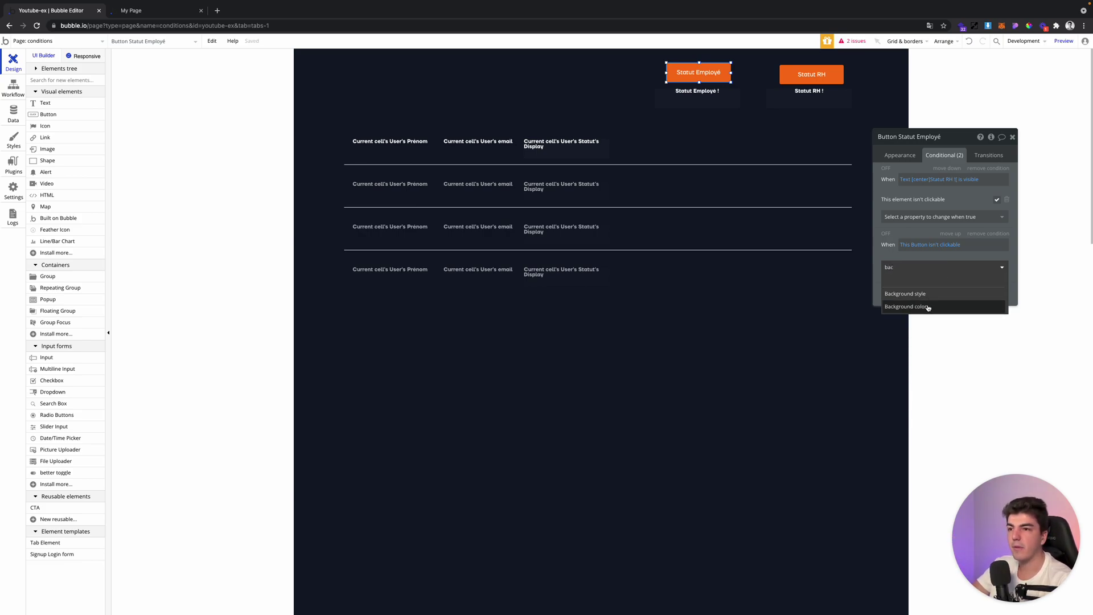
left_click(928, 307)
left_click(978, 265)
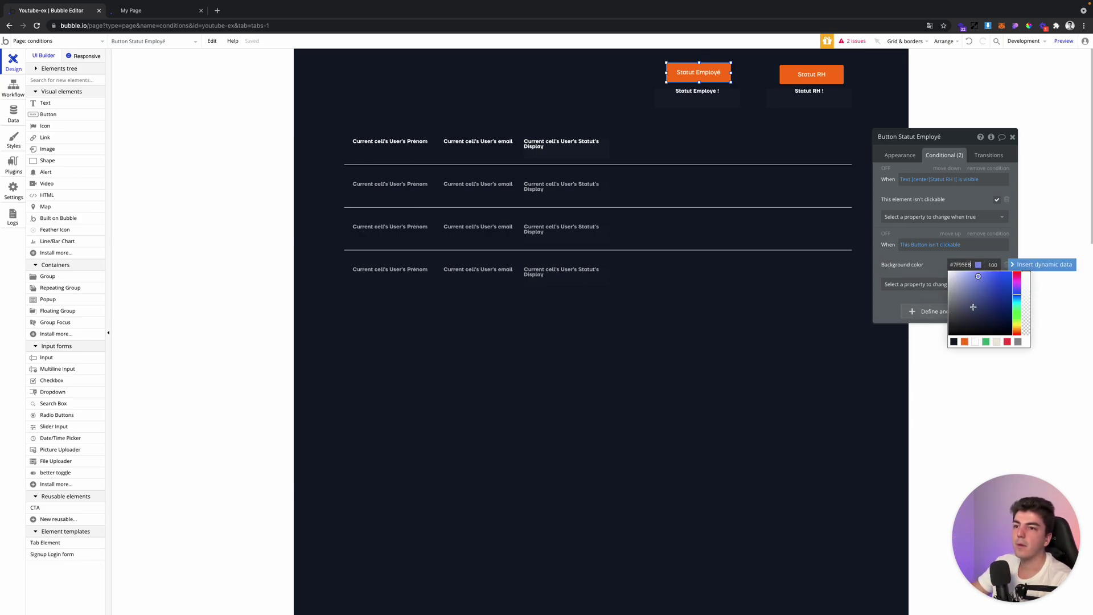
left_click(968, 341)
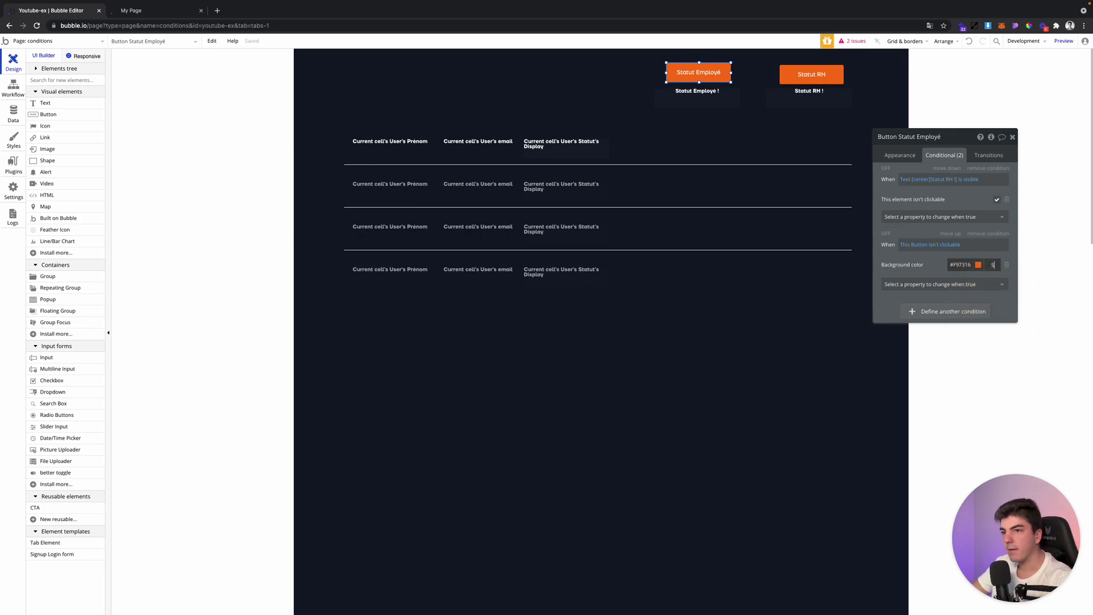
- Add a Solid style and a width of 1 for all borders to the isn't-clickable condition
left_click(934, 284)
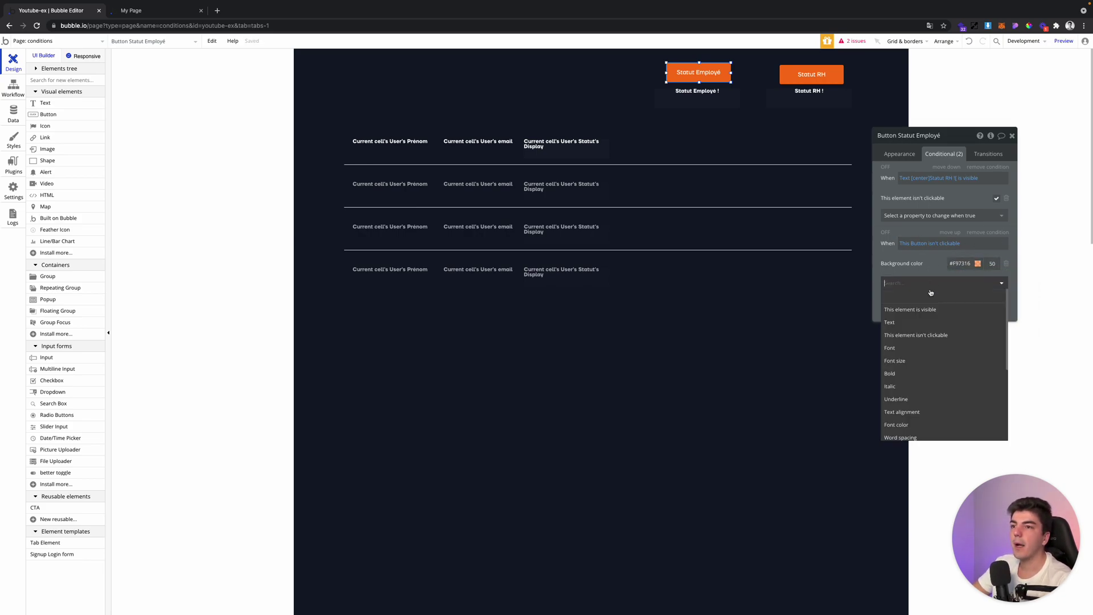
type("b")
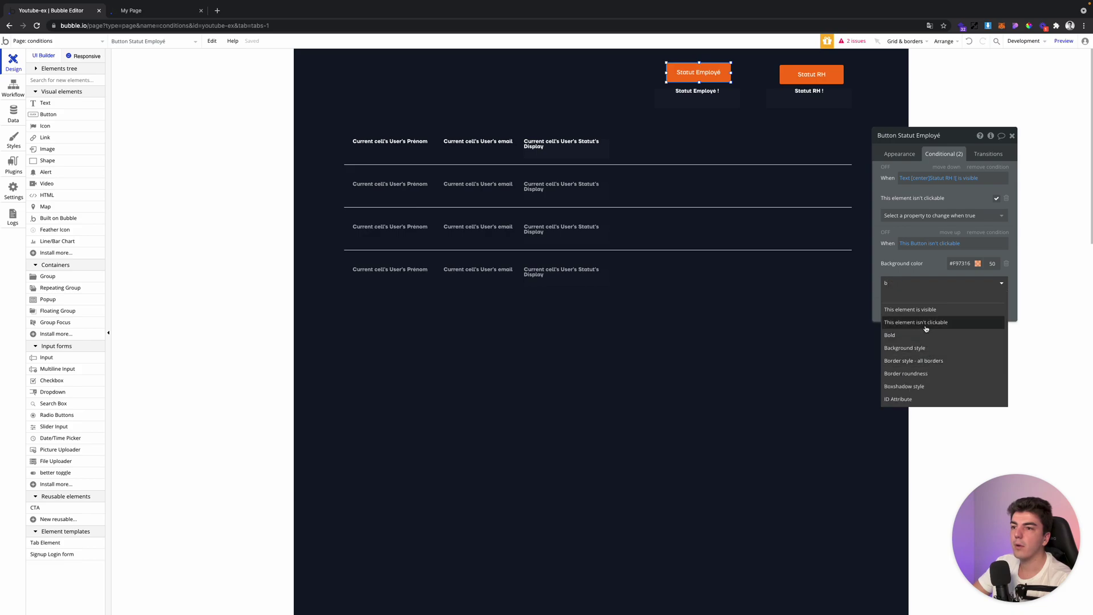
left_click(929, 363)
left_click(962, 281)
left_click(939, 296)
left_click(941, 303)
type("bor")
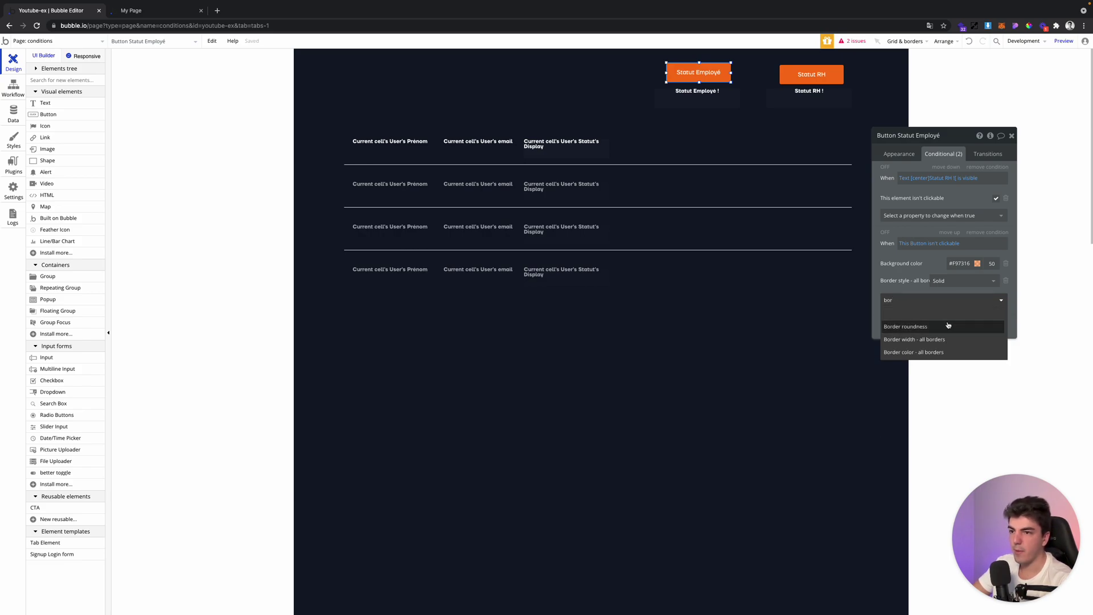
left_click(949, 338)
- Add a border color for all borders to the isn't-clickable condition and set it to red #EF4444
left_click(950, 319)
type("bpr")
key("BackSpace")
key("BackSpace")
type("or")
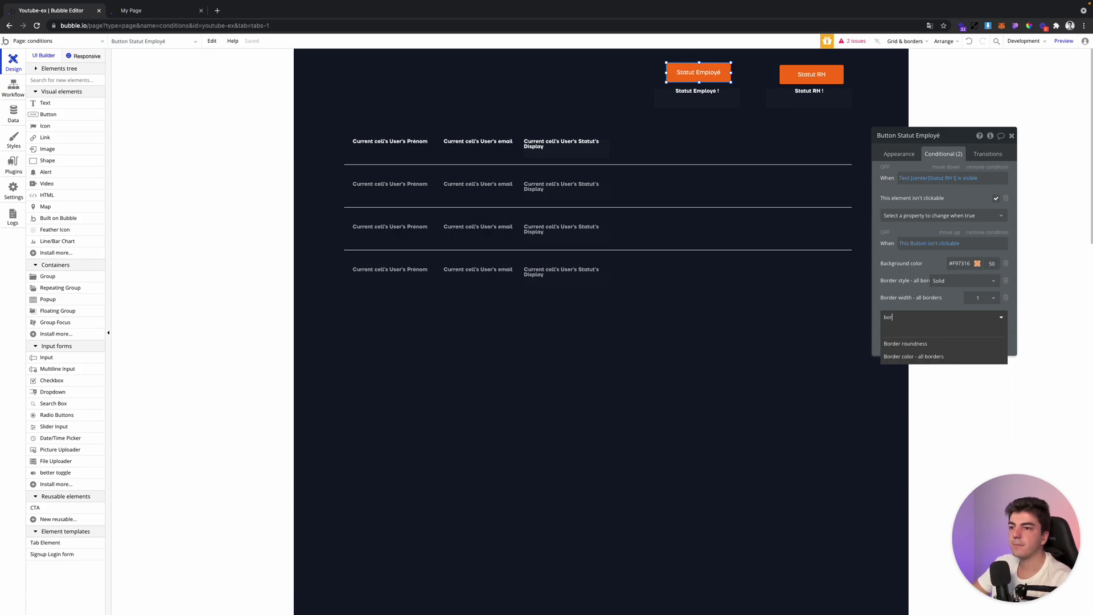
left_click(940, 355)
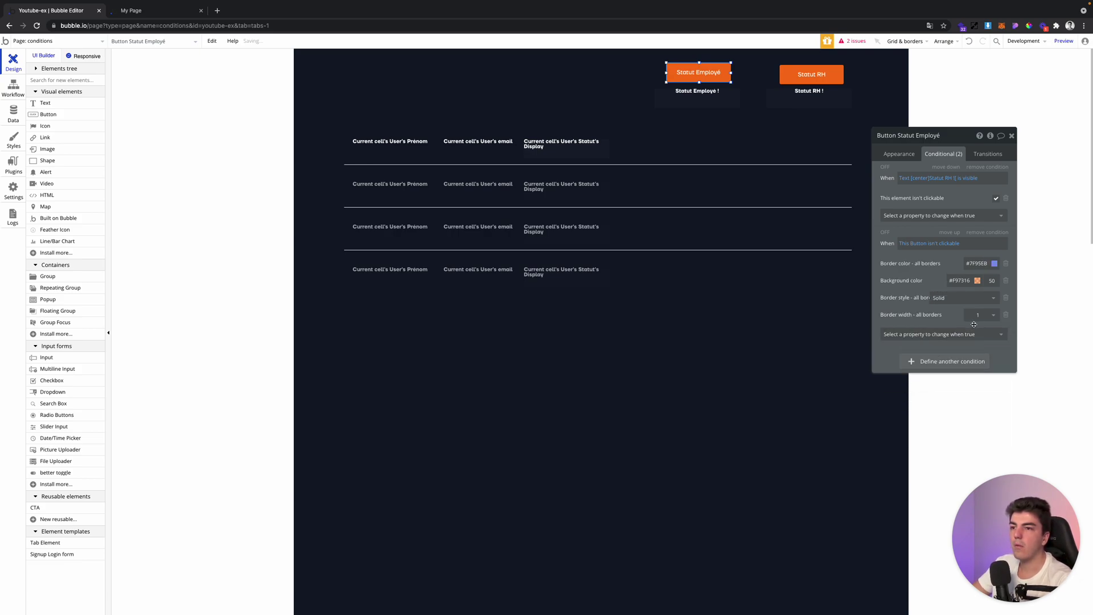
left_click(980, 267)
left_click(1023, 340)
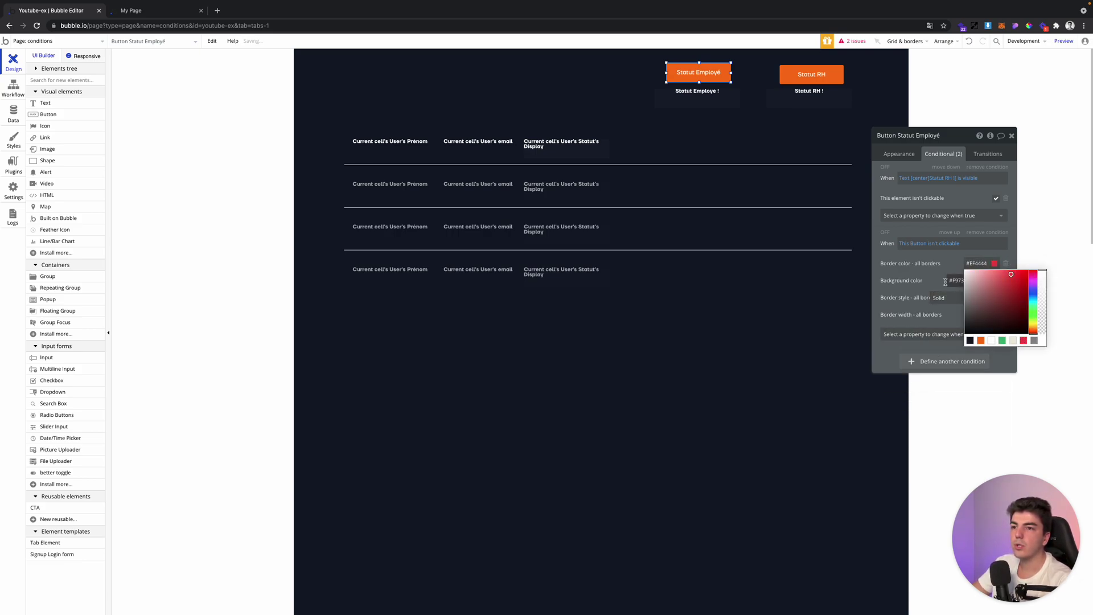
left_click(938, 270)
- Switch to the page preview and test how the Statut Employé button reacts to toggling Statut RH and Statut Employé
left_click(145, 18)
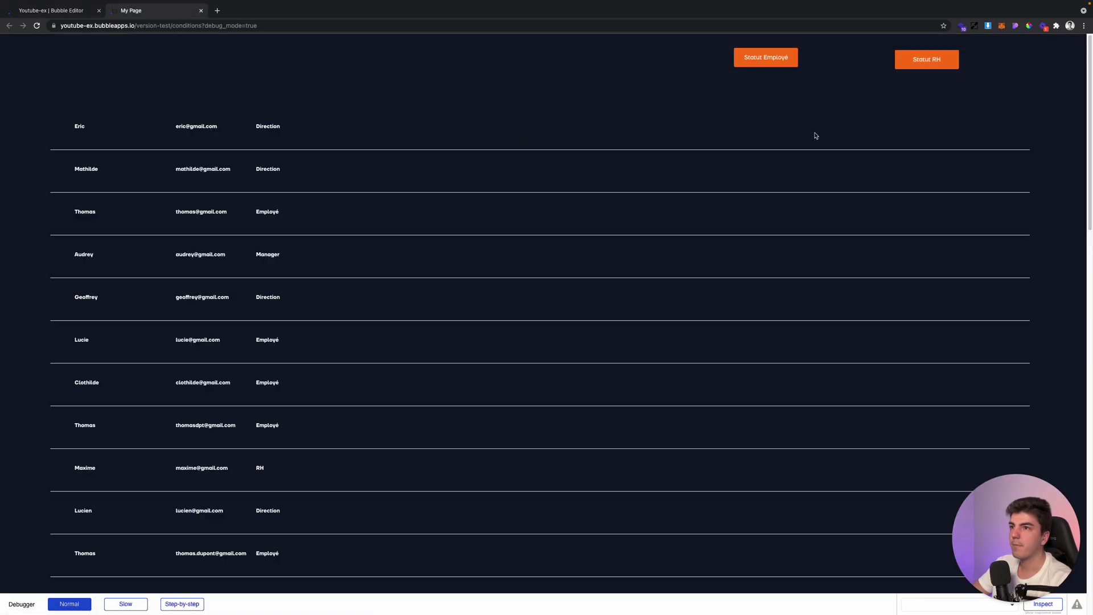
left_click(931, 62)
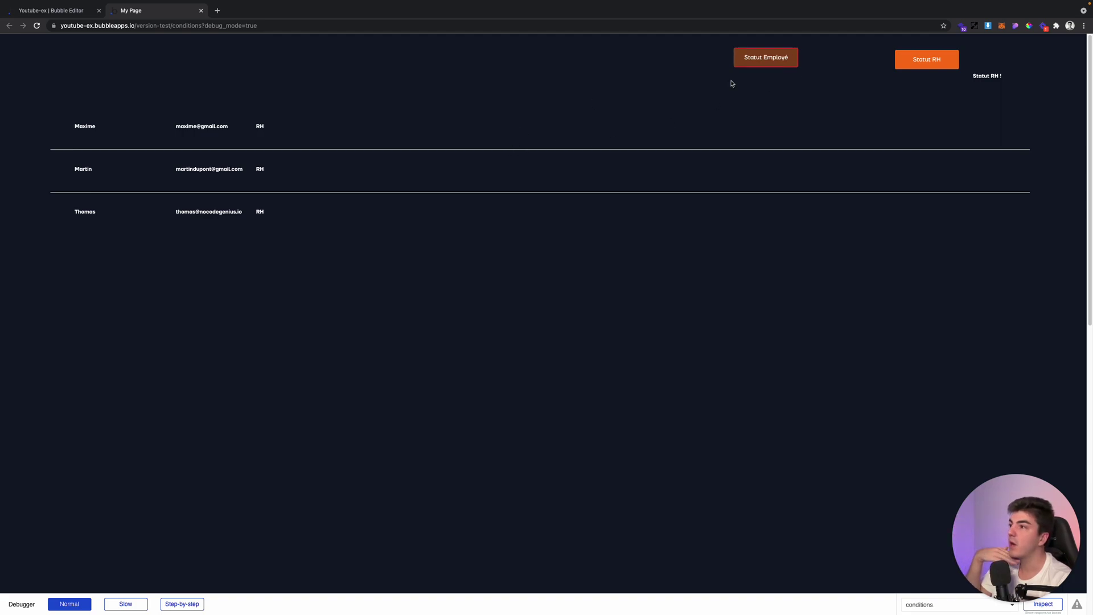
left_click(777, 62)
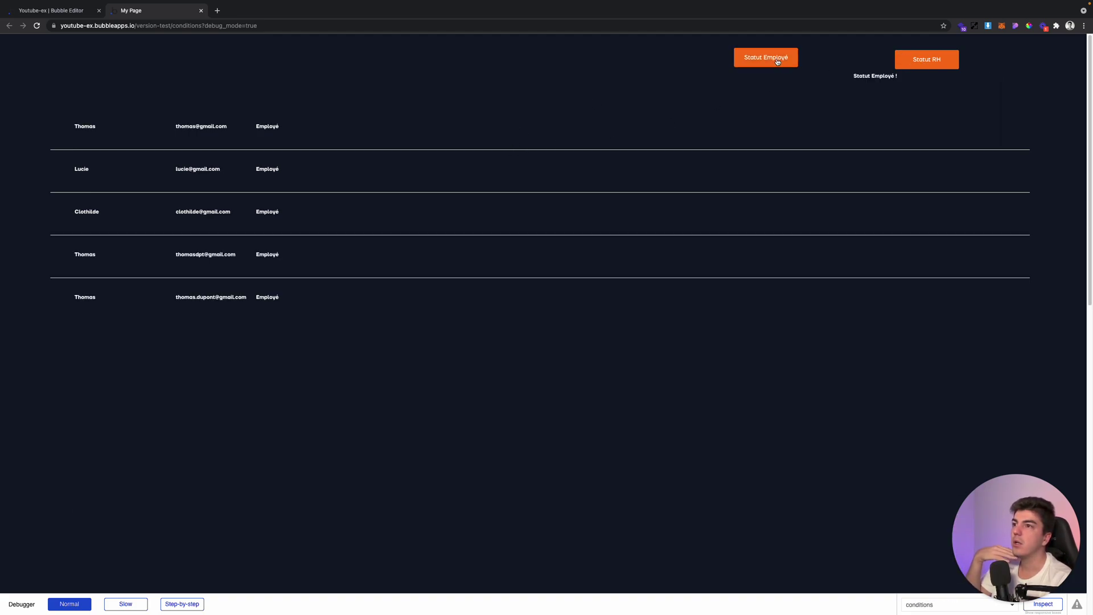
left_click(923, 65)
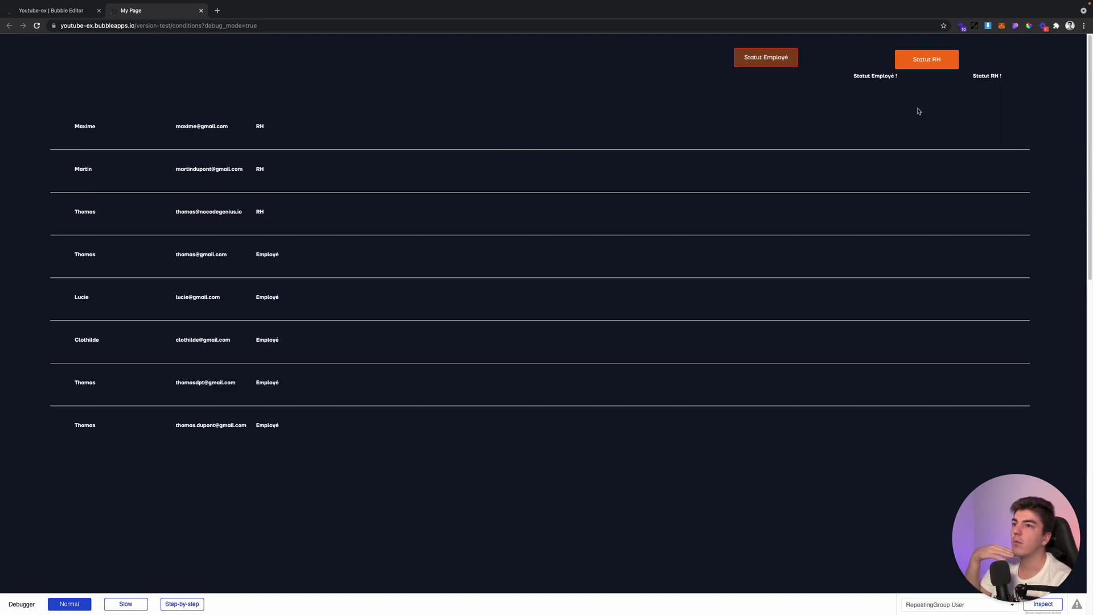
left_click(918, 61)
left_click(786, 60)
left_click(901, 66)
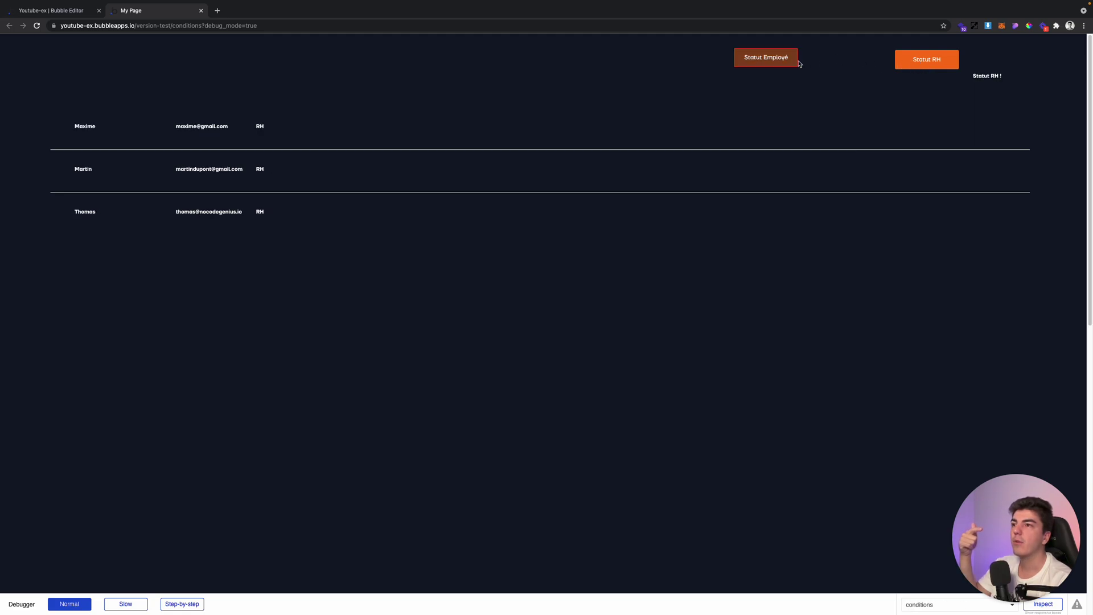
left_click_drag(988, 76, 973, 76)
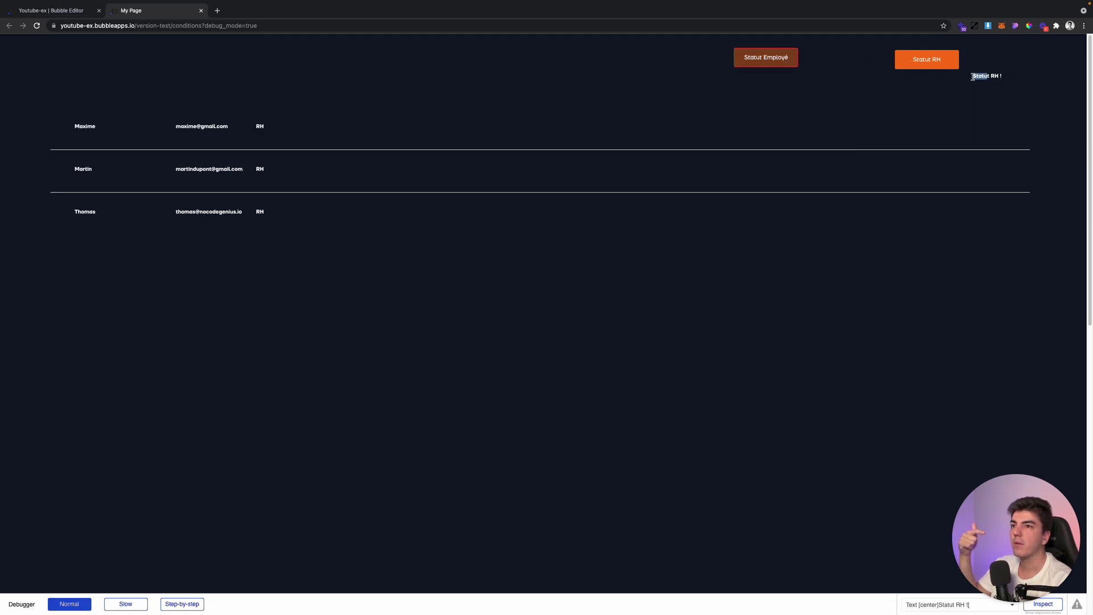
left_click(1025, 80)
left_click(899, 60)
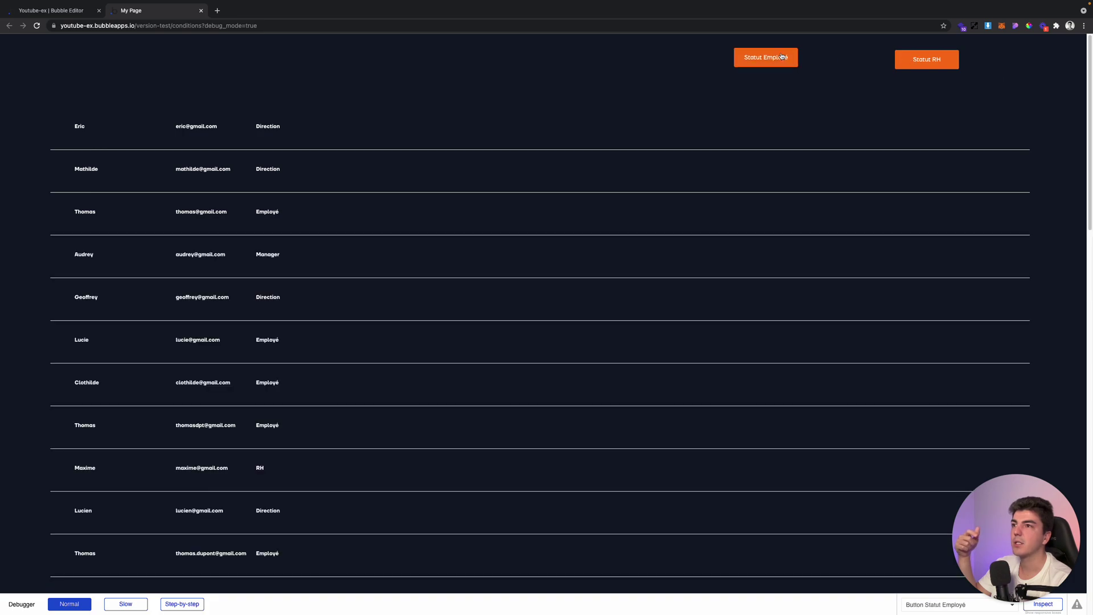
- Switch back to the Bubble editor and examine the two button click workflows and the Employé event's Only when options
left_click(32, 12)
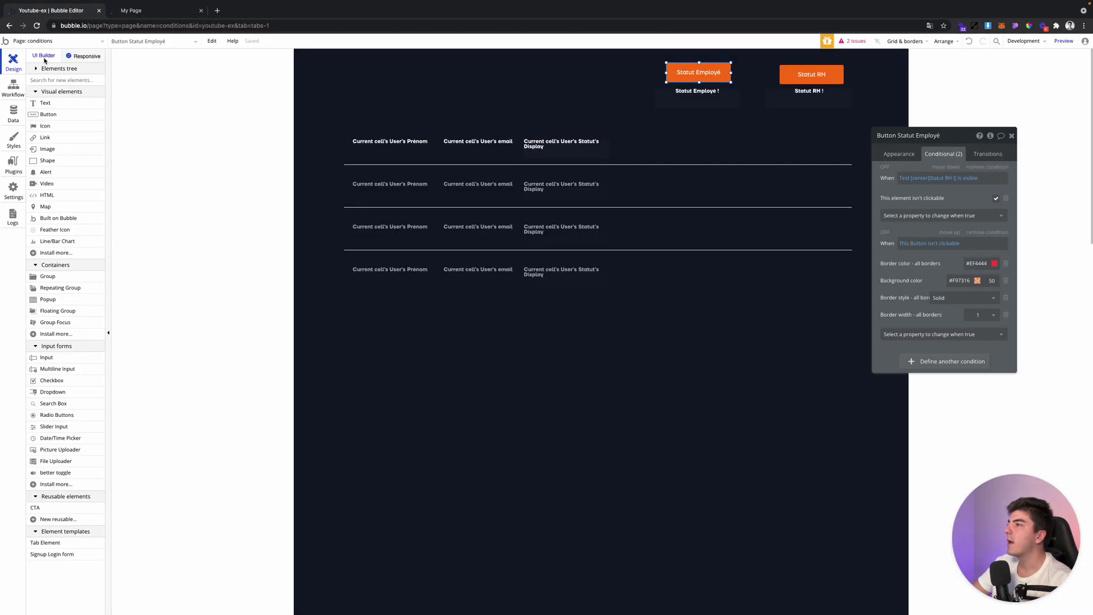
left_click(14, 87)
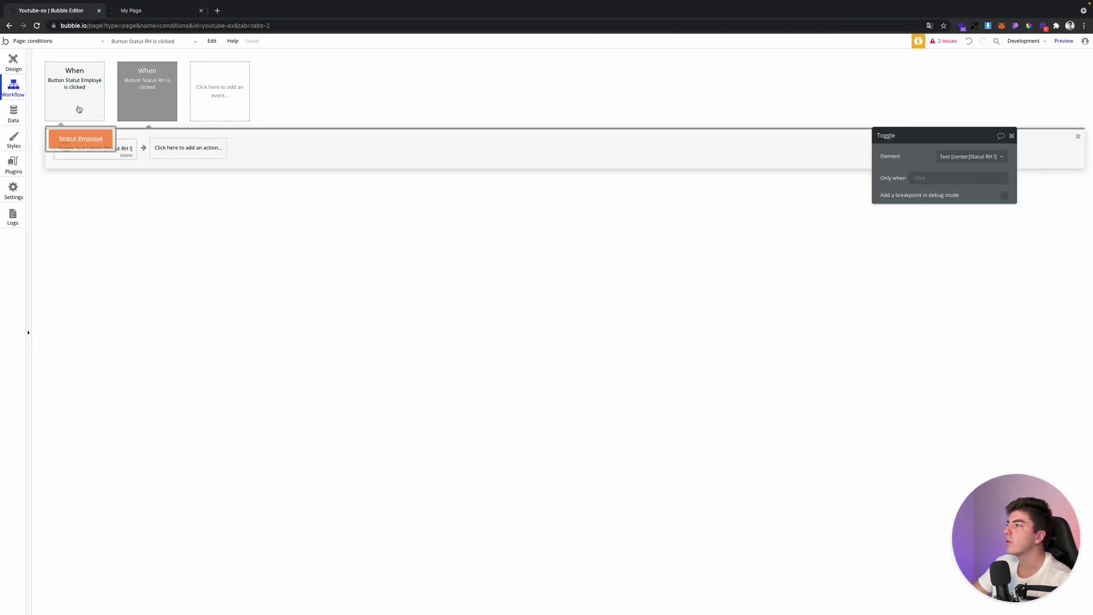
left_click(76, 106)
left_click(138, 102)
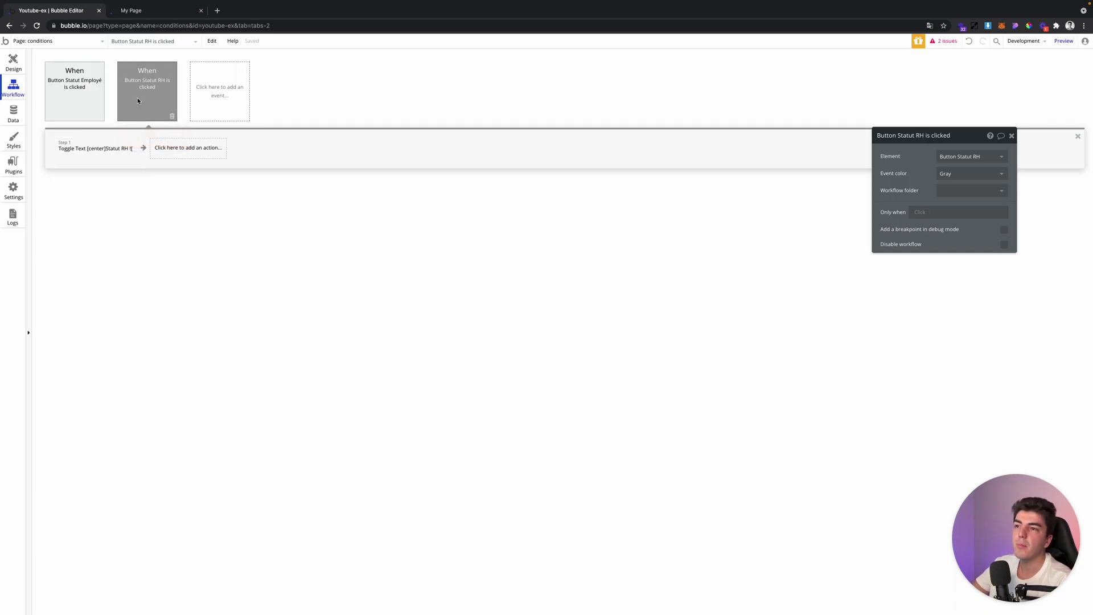
left_click(86, 100)
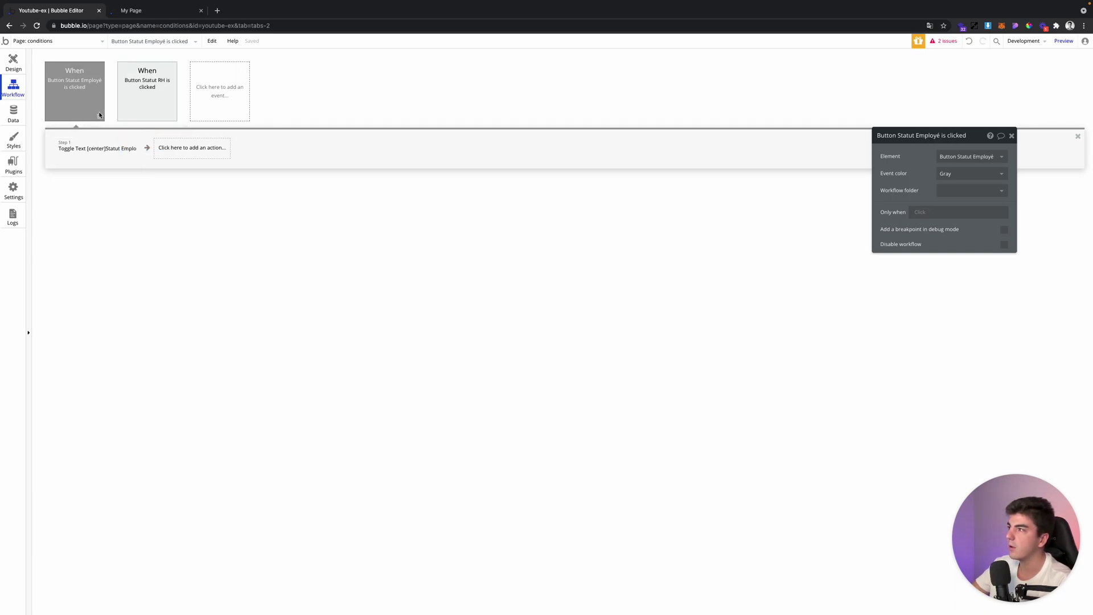
left_click(922, 212)
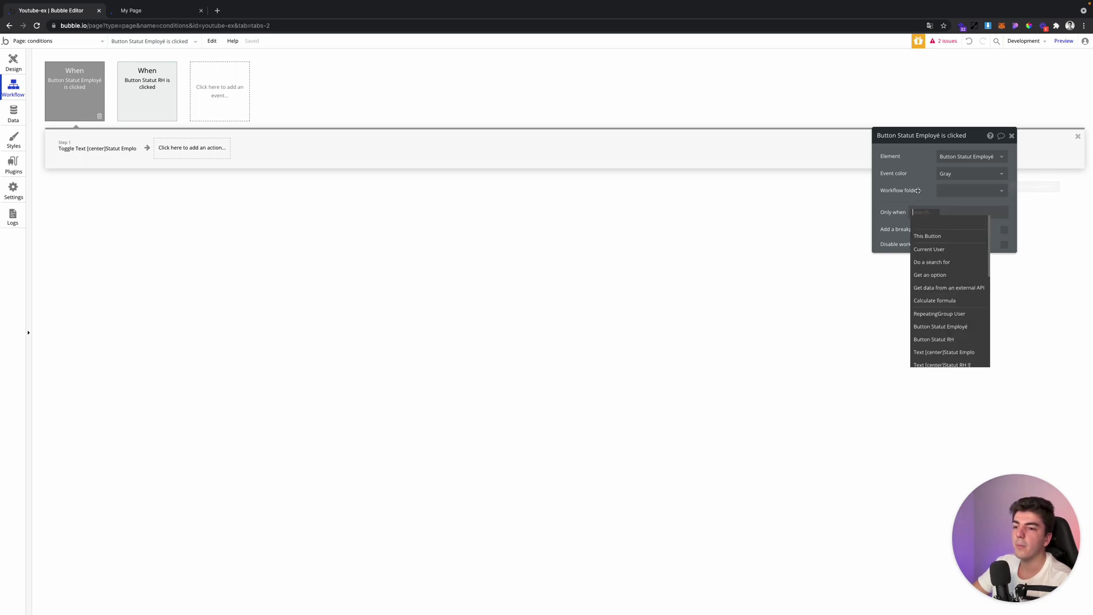
left_click(879, 197)
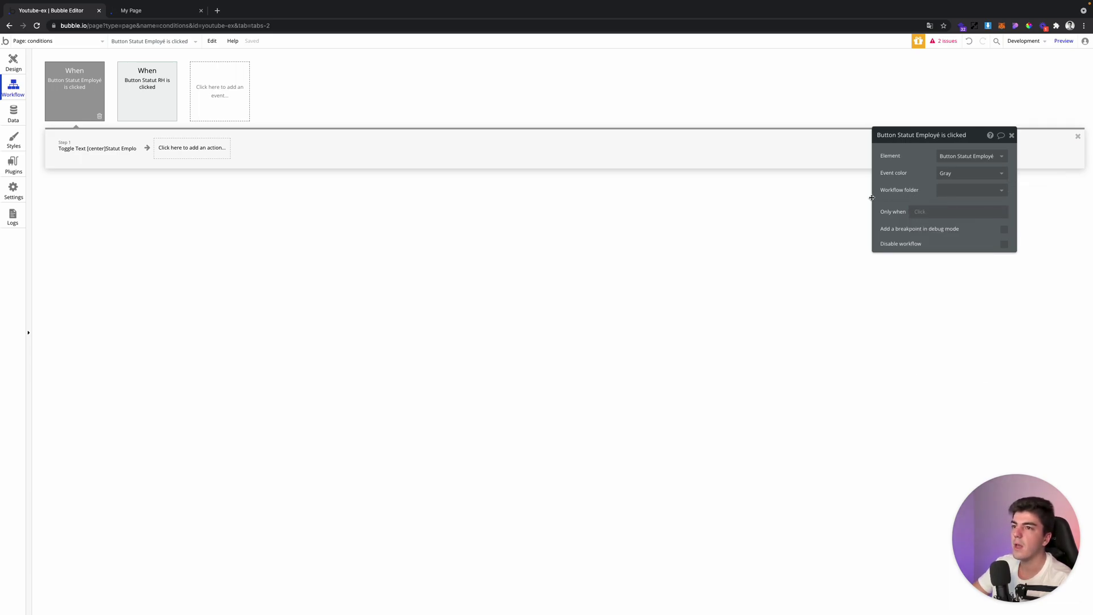
- Return to the page design and review the conditions of the user repeating group, Statut Employé button and Statut Employé text
left_click(9, 68)
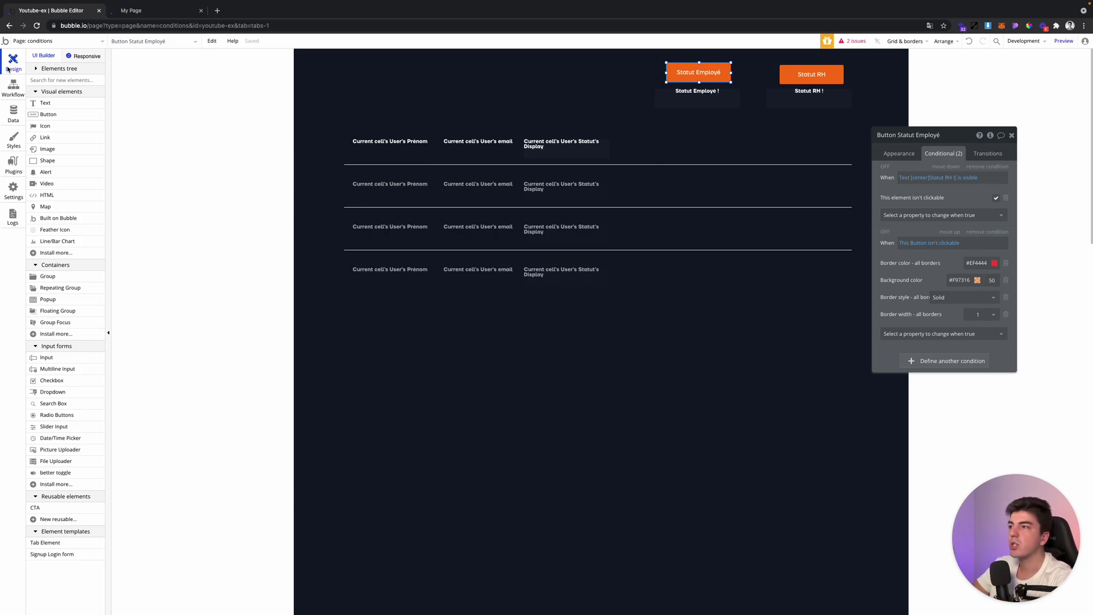
left_click(448, 176)
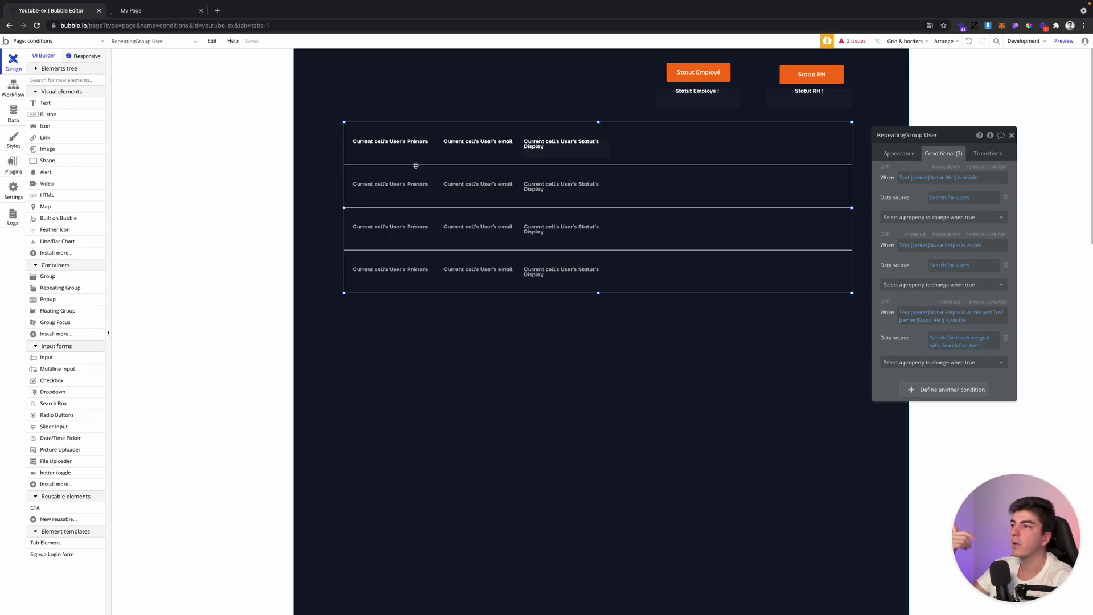
left_click(698, 72)
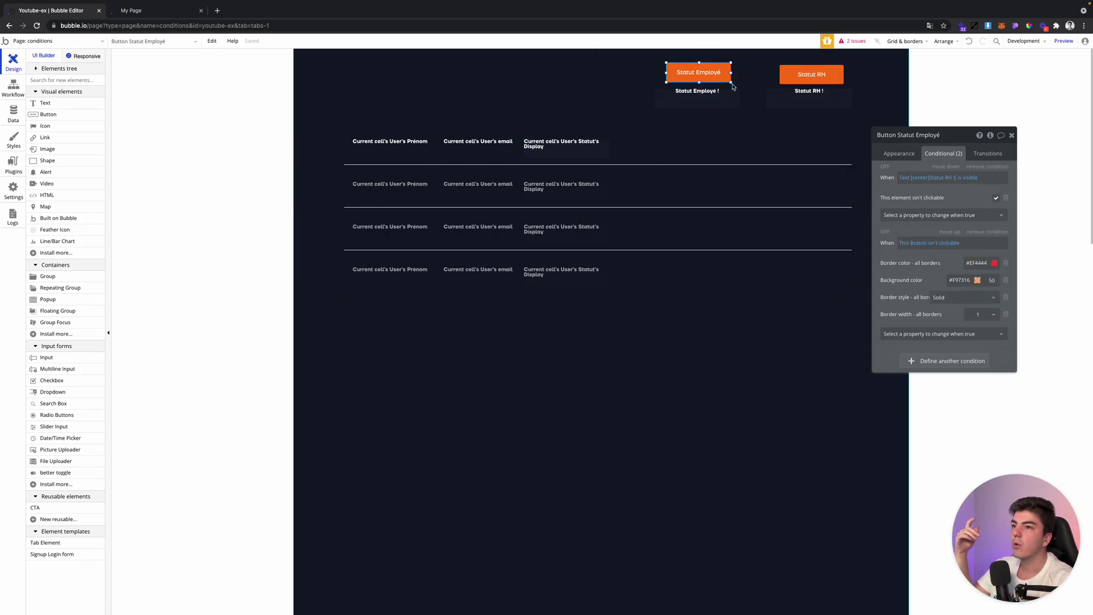
left_click(292, 91)
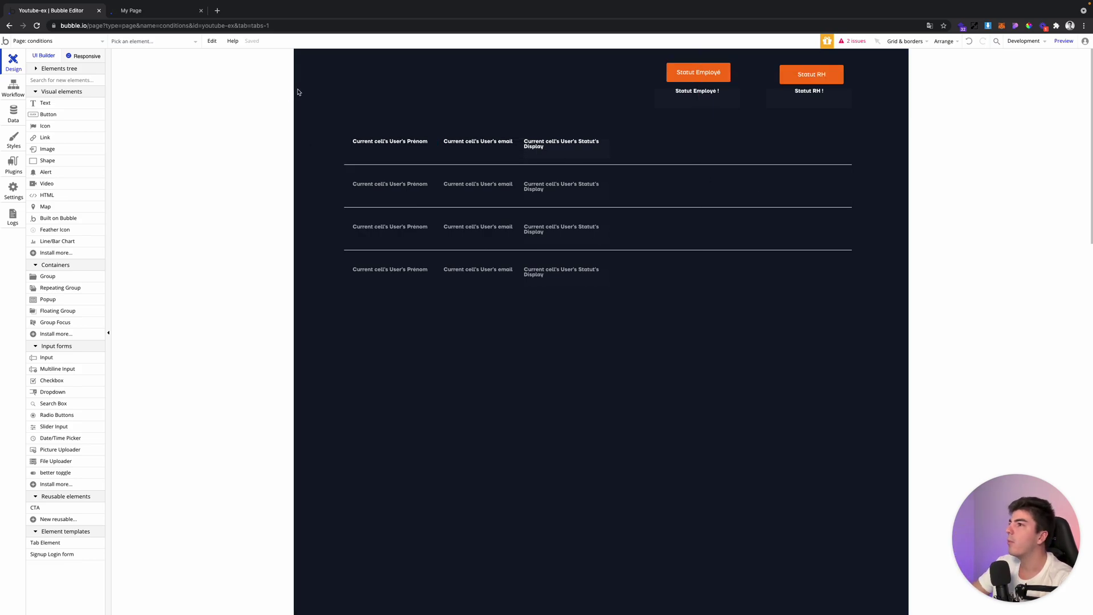
left_click(674, 98)
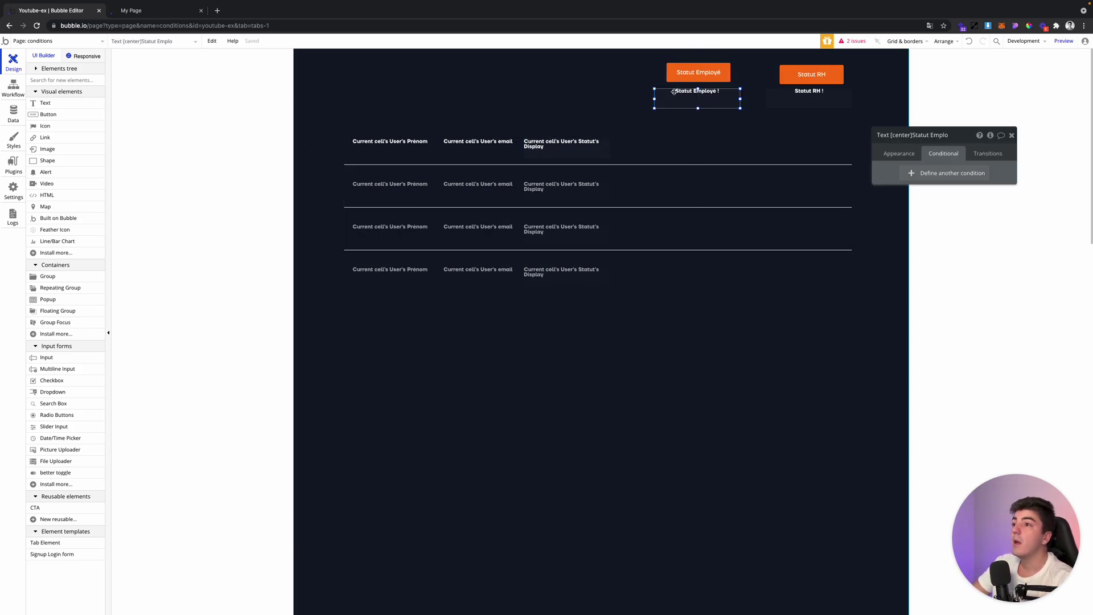
left_click(564, 161)
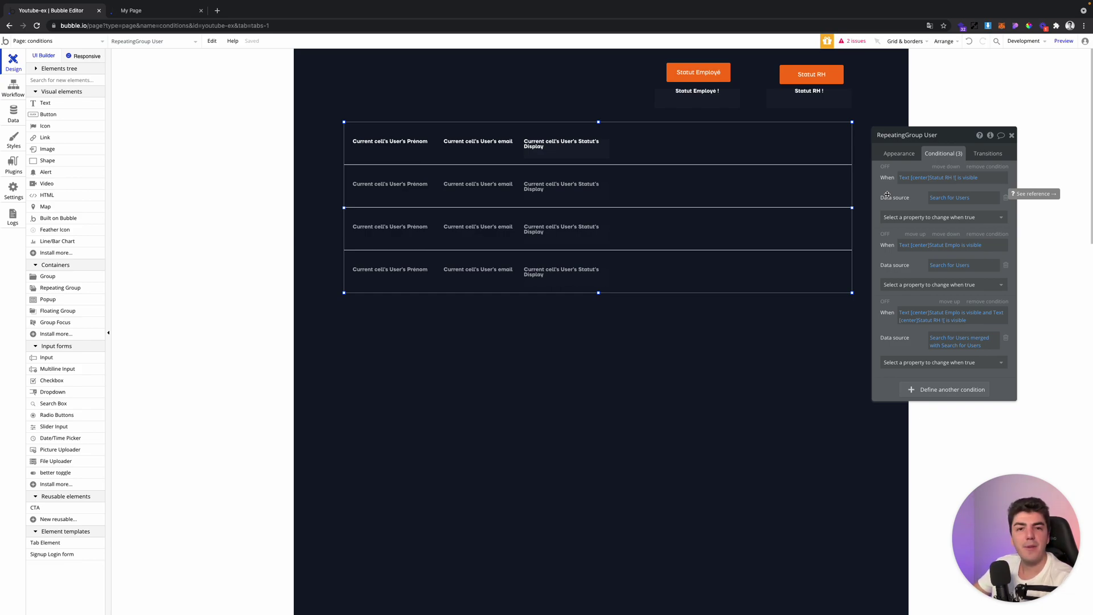
left_click_drag(886, 195, 875, 189)
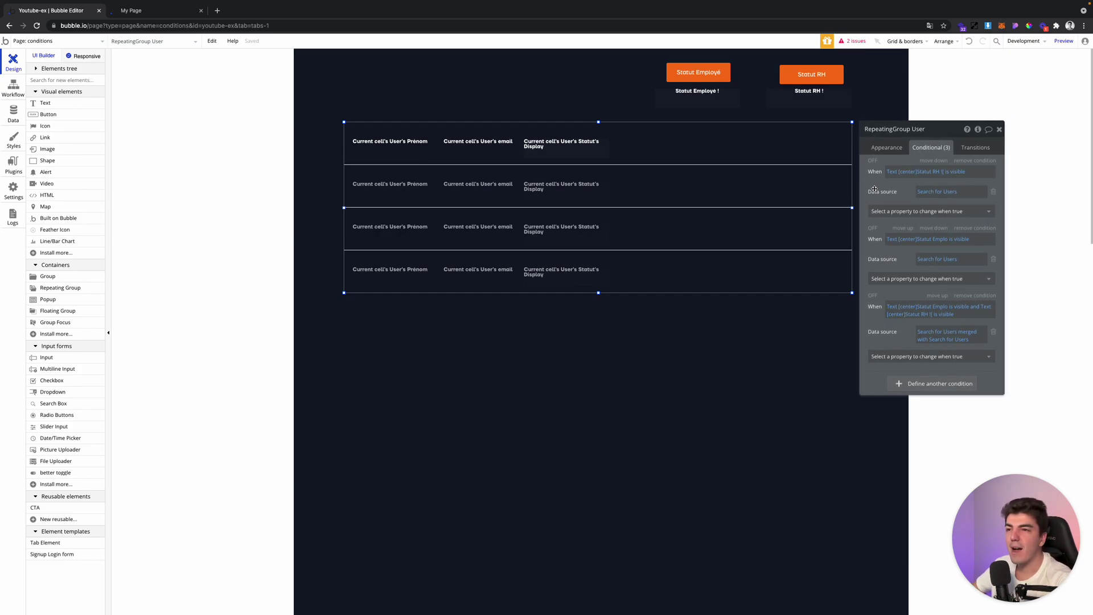